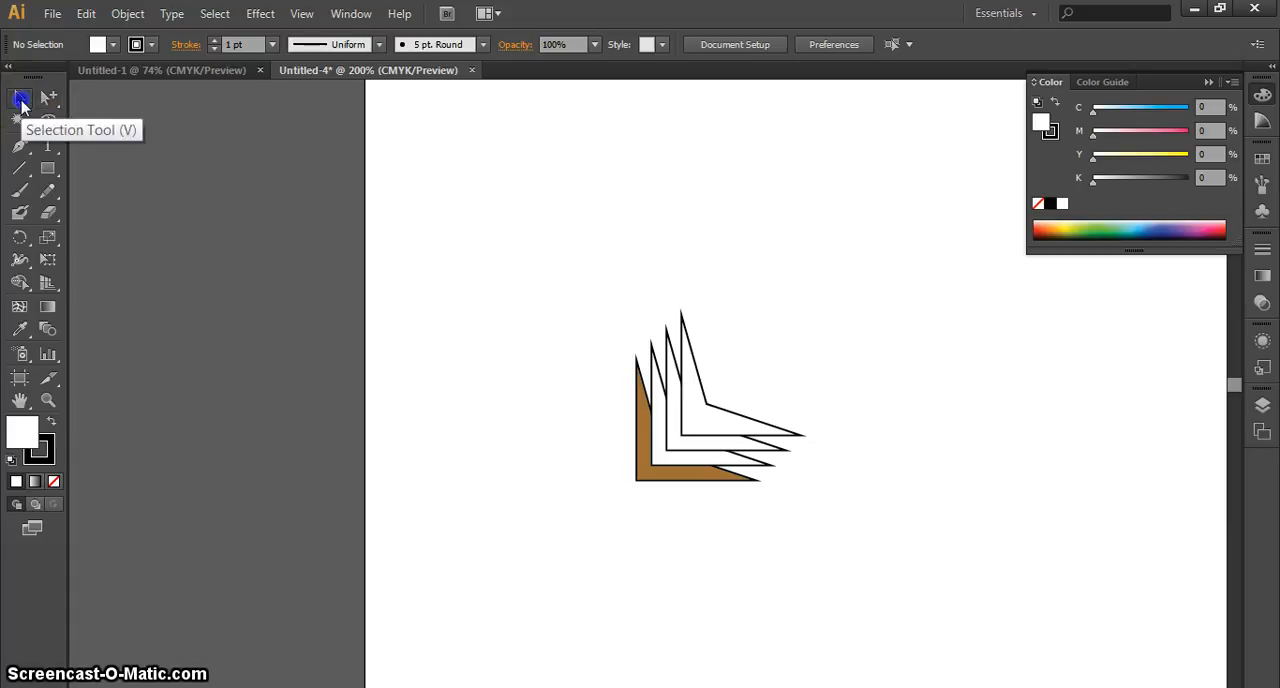
{"action": "left_click", "coordinate": [31, 197]}
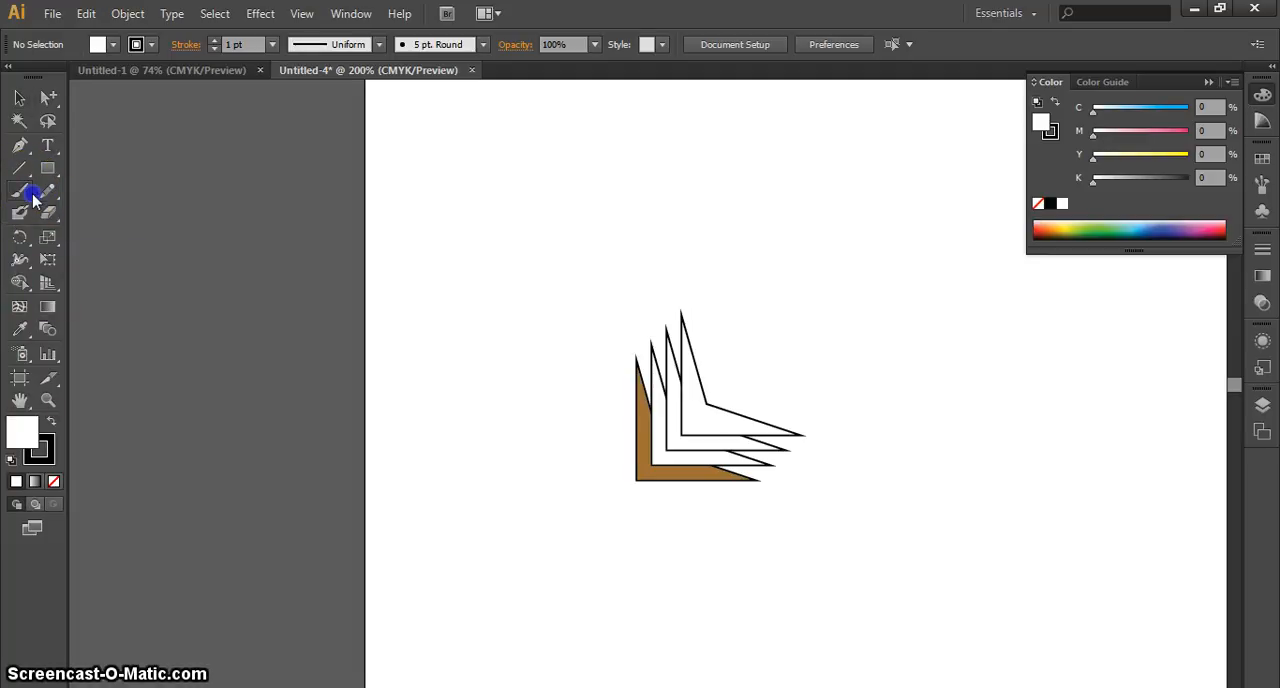
{"action": "left_click", "coordinate": [24, 404]}
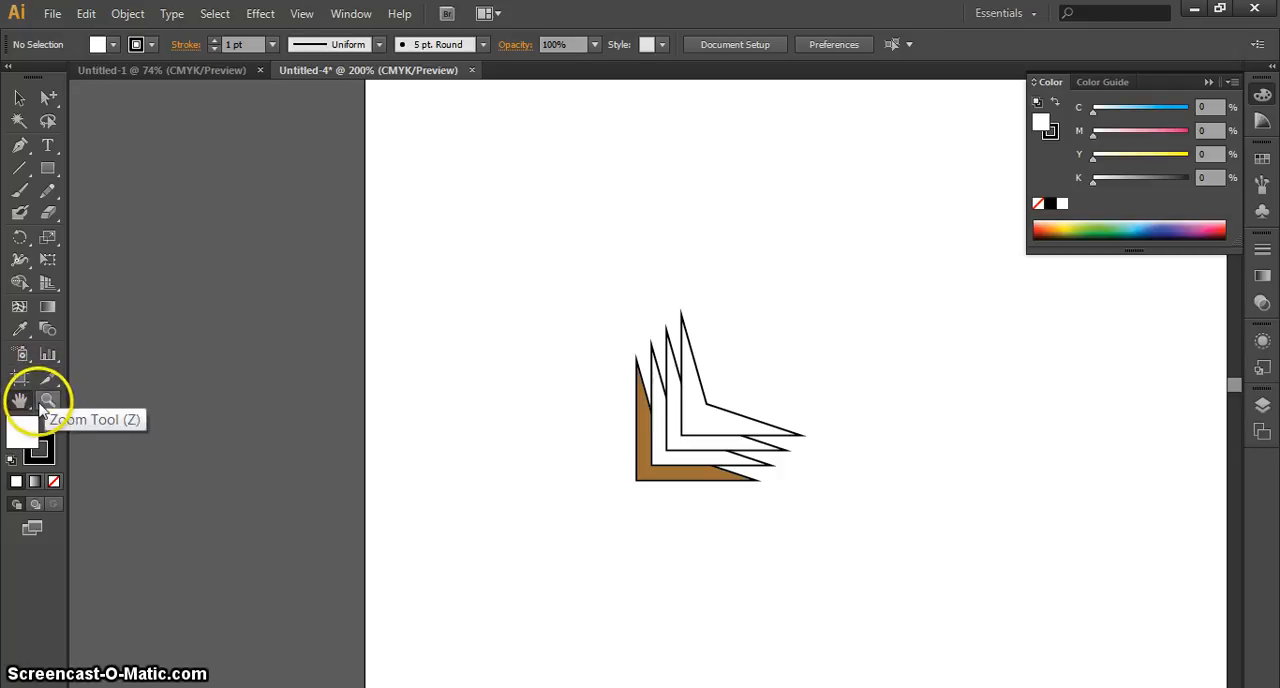
{"action": "left_click", "coordinate": [29, 178]}
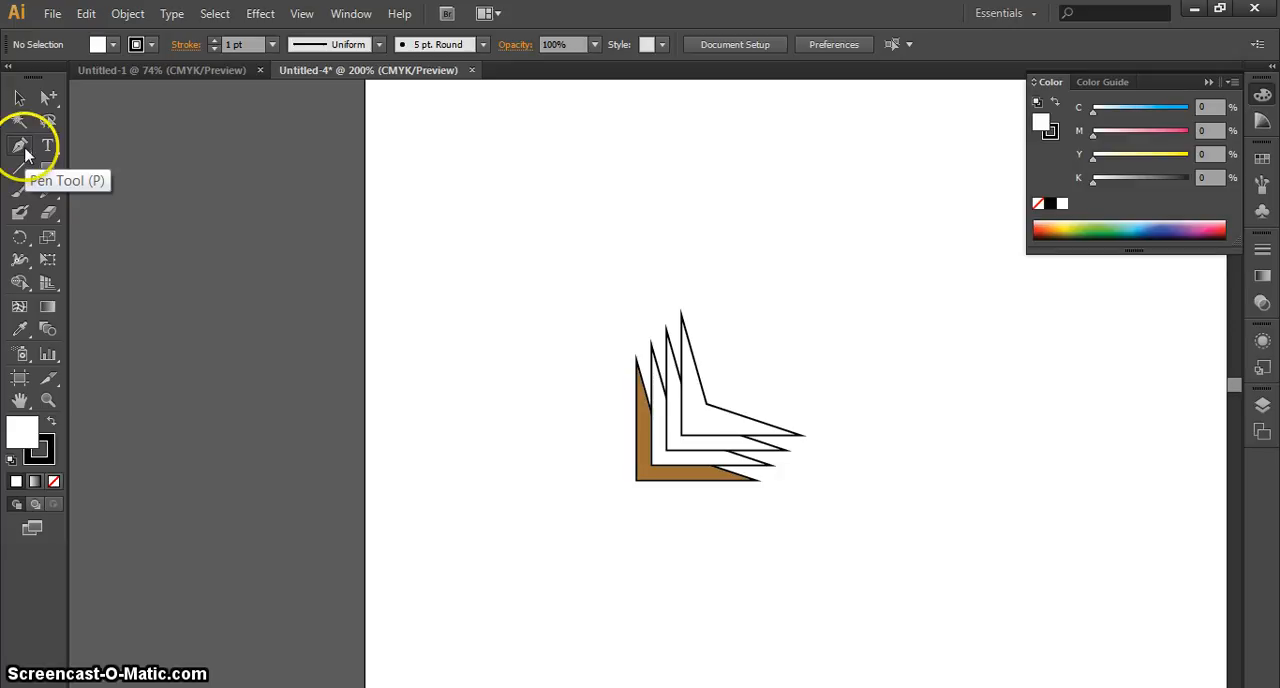
Draw a large closed freeform path of straight and curved segments with the Pen tool, looping around and over the stacked arrow-like shapes
{"action": "left_click", "coordinate": [22, 148]}
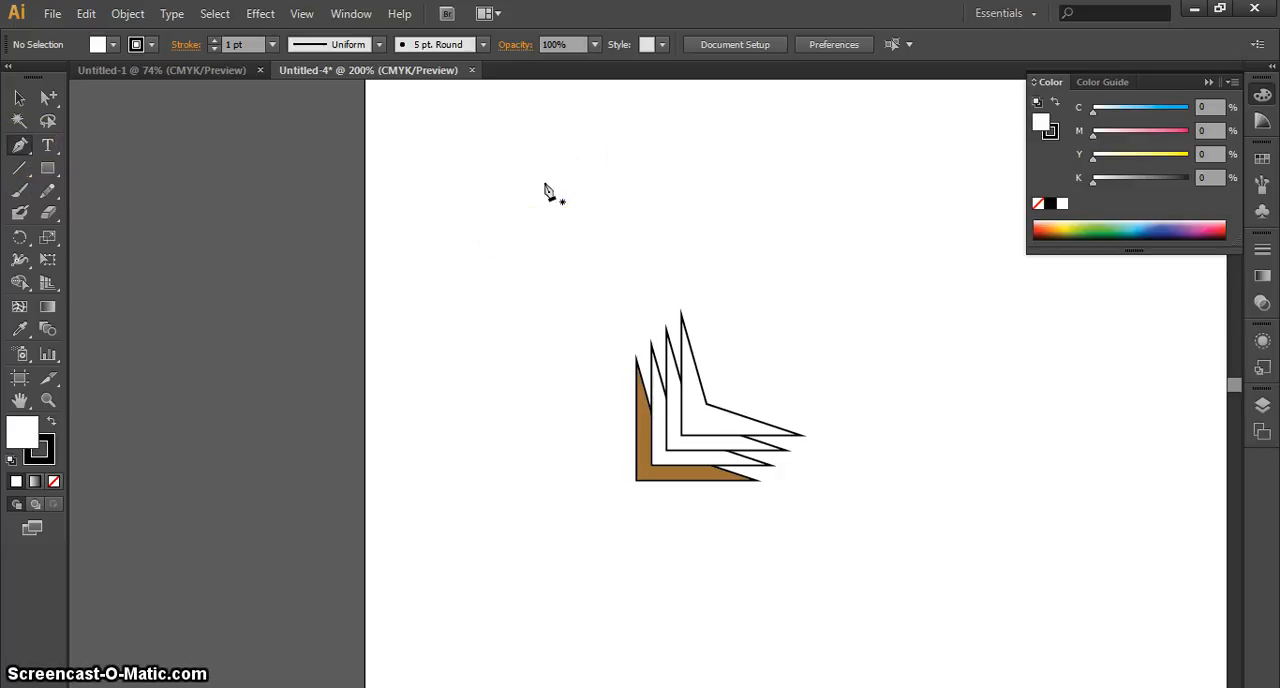
{"action": "left_click", "coordinate": [546, 194]}
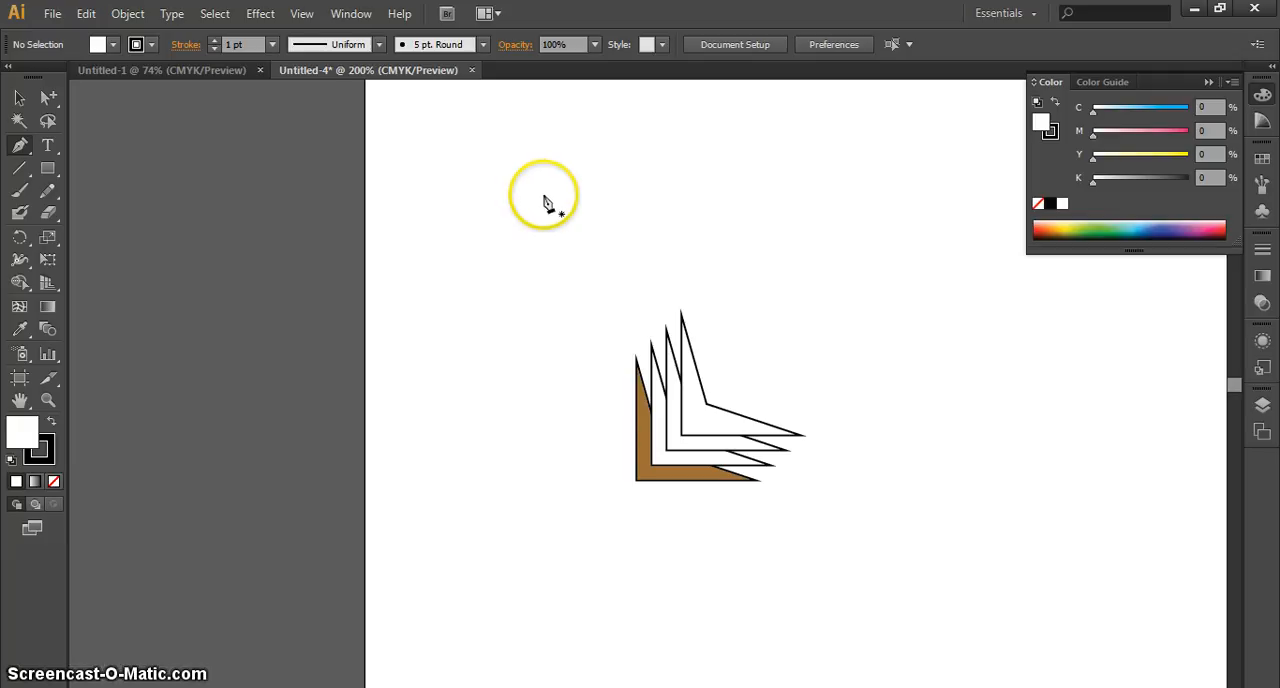
{"action": "left_click", "coordinate": [478, 293]}
{"action": "left_click", "coordinate": [503, 358]}
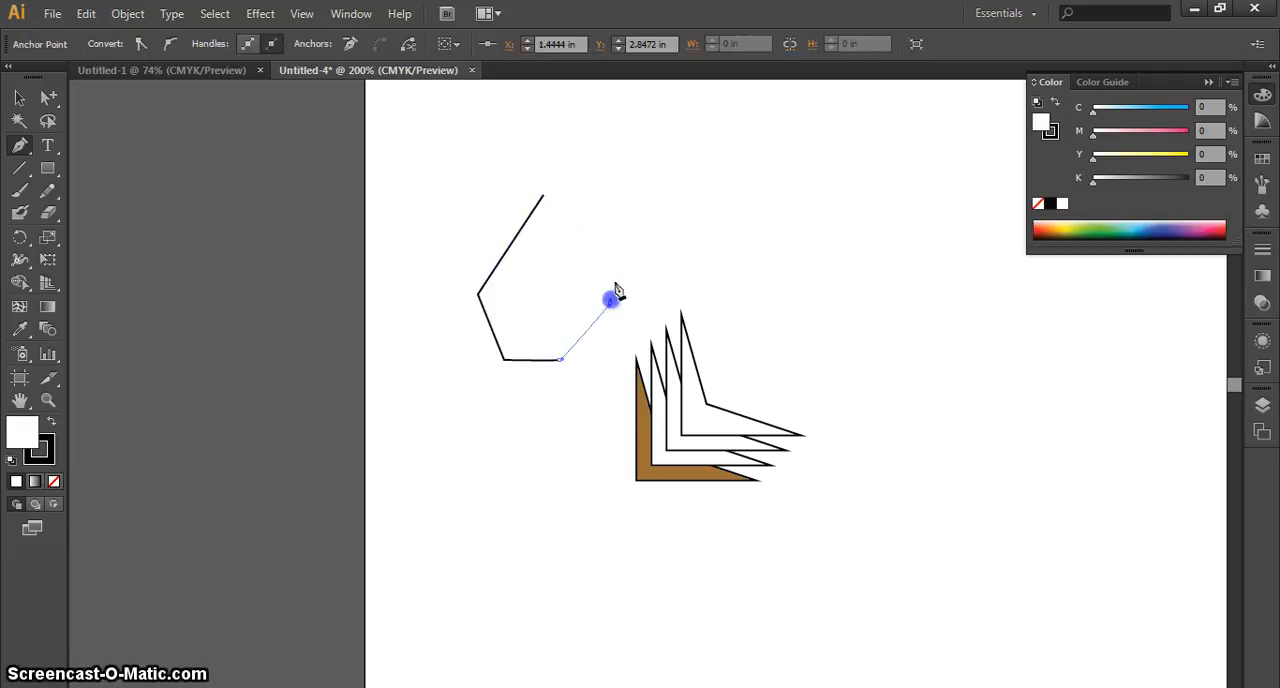
{"action": "left_click_drag", "start_coordinate": [616, 283], "coordinate": [648, 282]}
{"action": "left_click", "coordinate": [726, 274]}
{"action": "left_click", "coordinate": [742, 306]}
{"action": "left_click", "coordinate": [749, 340]}
{"action": "left_click", "coordinate": [741, 349]}
{"action": "left_click_drag", "start_coordinate": [712, 306], "coordinate": [711, 292]}
{"action": "left_click", "coordinate": [706, 225]}
{"action": "left_click_drag", "start_coordinate": [666, 209], "coordinate": [654, 211]}
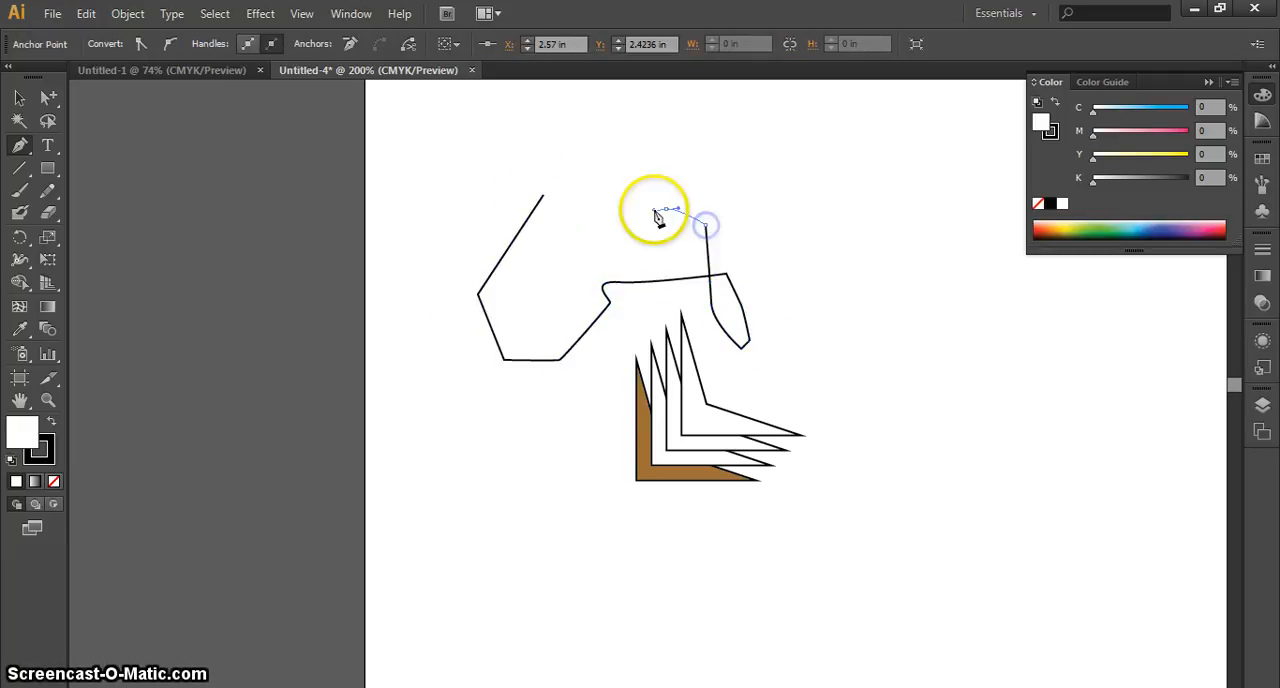
{"action": "left_click_drag", "start_coordinate": [590, 258], "coordinate": [623, 350]}
{"action": "left_click_drag", "start_coordinate": [511, 312], "coordinate": [580, 292]}
{"action": "left_click_drag", "start_coordinate": [670, 149], "coordinate": [627, 157]}
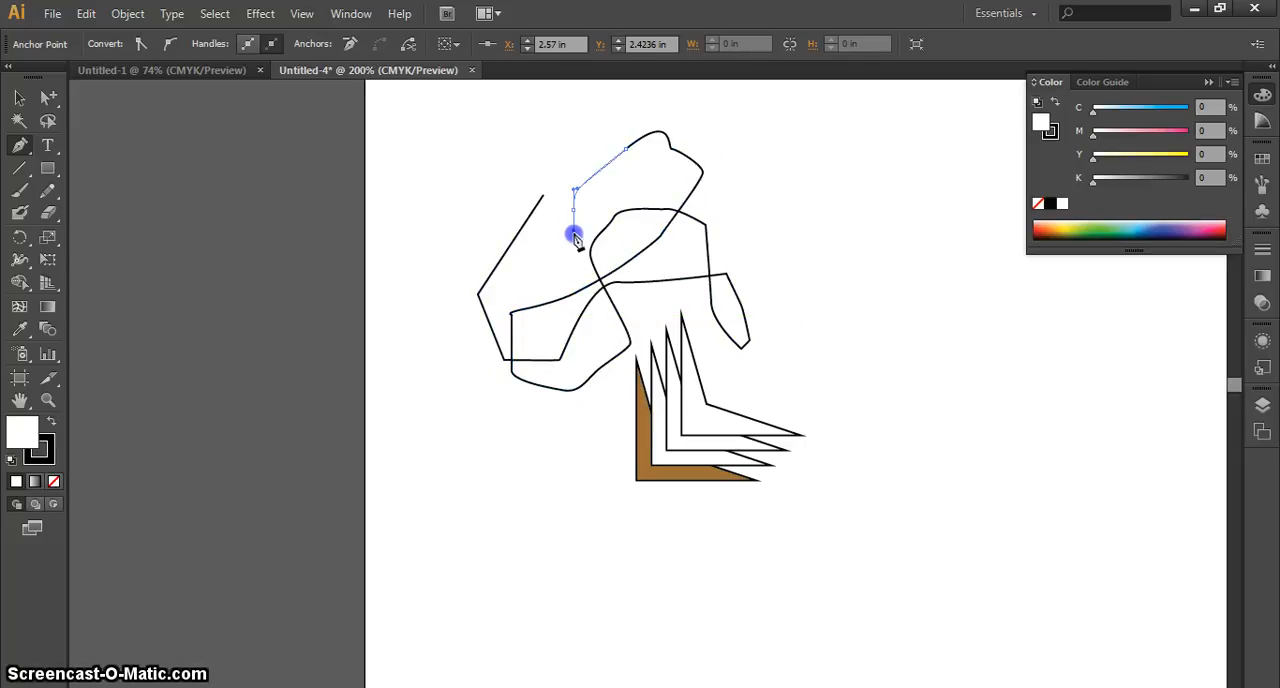
{"action": "left_click_drag", "start_coordinate": [554, 249], "coordinate": [515, 198]}
{"action": "left_click_drag", "start_coordinate": [491, 193], "coordinate": [472, 208]}
{"action": "left_click_drag", "start_coordinate": [434, 233], "coordinate": [414, 303]}
{"action": "left_click_drag", "start_coordinate": [425, 336], "coordinate": [489, 411]}
{"action": "left_click", "coordinate": [472, 445]}
{"action": "left_click_drag", "start_coordinate": [440, 463], "coordinate": [443, 475]}
{"action": "left_click_drag", "start_coordinate": [475, 503], "coordinate": [481, 505]}
{"action": "left_click_drag", "start_coordinate": [587, 516], "coordinate": [602, 520]}
{"action": "left_click_drag", "start_coordinate": [651, 528], "coordinate": [688, 535]}
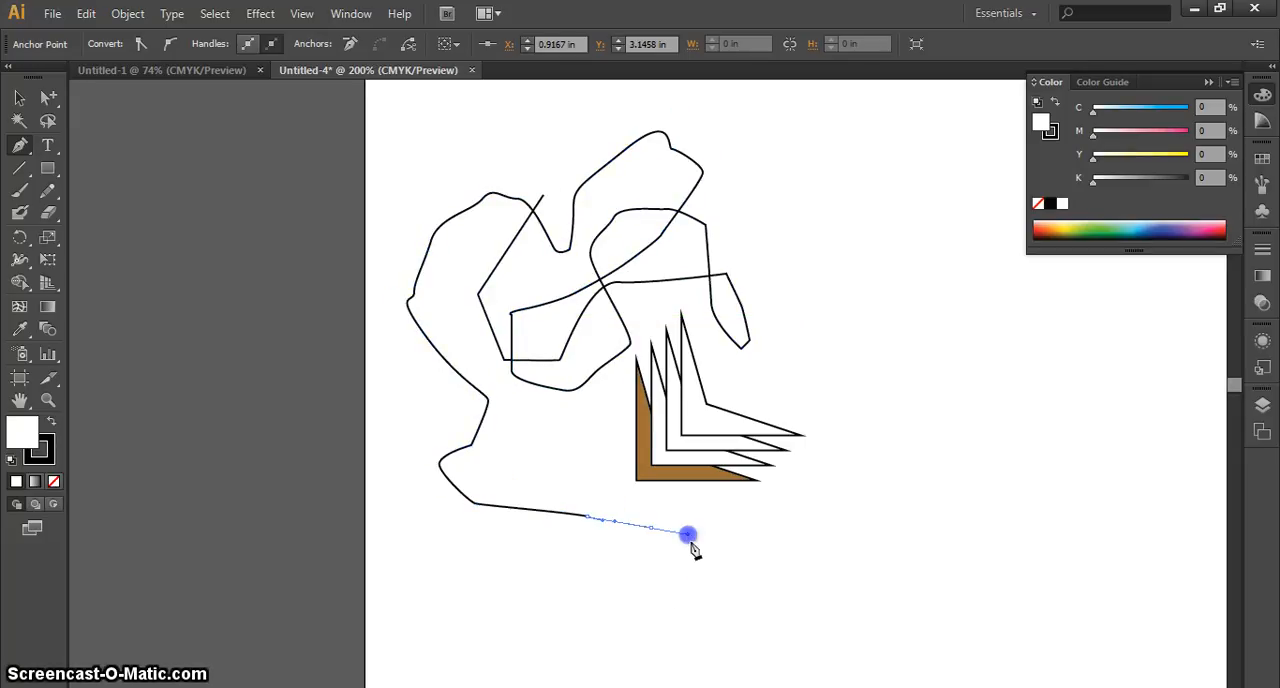
{"action": "left_click_drag", "start_coordinate": [797, 593], "coordinate": [808, 585]}
{"action": "left_click_drag", "start_coordinate": [889, 513], "coordinate": [903, 488]}
{"action": "left_click_drag", "start_coordinate": [934, 430], "coordinate": [934, 424]}
{"action": "left_click_drag", "start_coordinate": [903, 368], "coordinate": [894, 356]}
{"action": "left_click_drag", "start_coordinate": [863, 354], "coordinate": [850, 365]}
{"action": "left_click_drag", "start_coordinate": [817, 403], "coordinate": [764, 439]}
{"action": "left_click_drag", "start_coordinate": [726, 435], "coordinate": [679, 388]}
{"action": "left_click_drag", "start_coordinate": [682, 360], "coordinate": [692, 349]}
{"action": "left_click", "coordinate": [777, 283]}
{"action": "left_click", "coordinate": [787, 238]}
{"action": "left_click", "coordinate": [711, 200]}
{"action": "left_click_drag", "start_coordinate": [614, 229], "coordinate": [581, 231]}
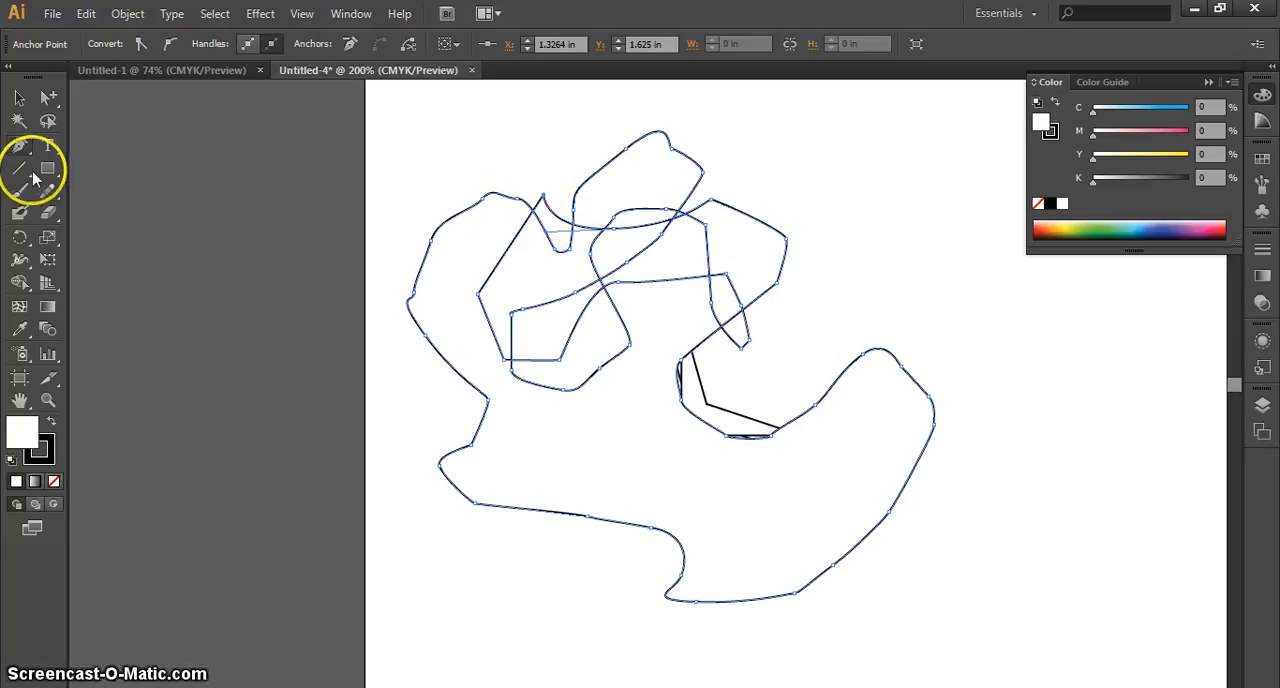
Select the entire freeform path as one object with the Selection tool
{"action": "left_click", "coordinate": [19, 97]}
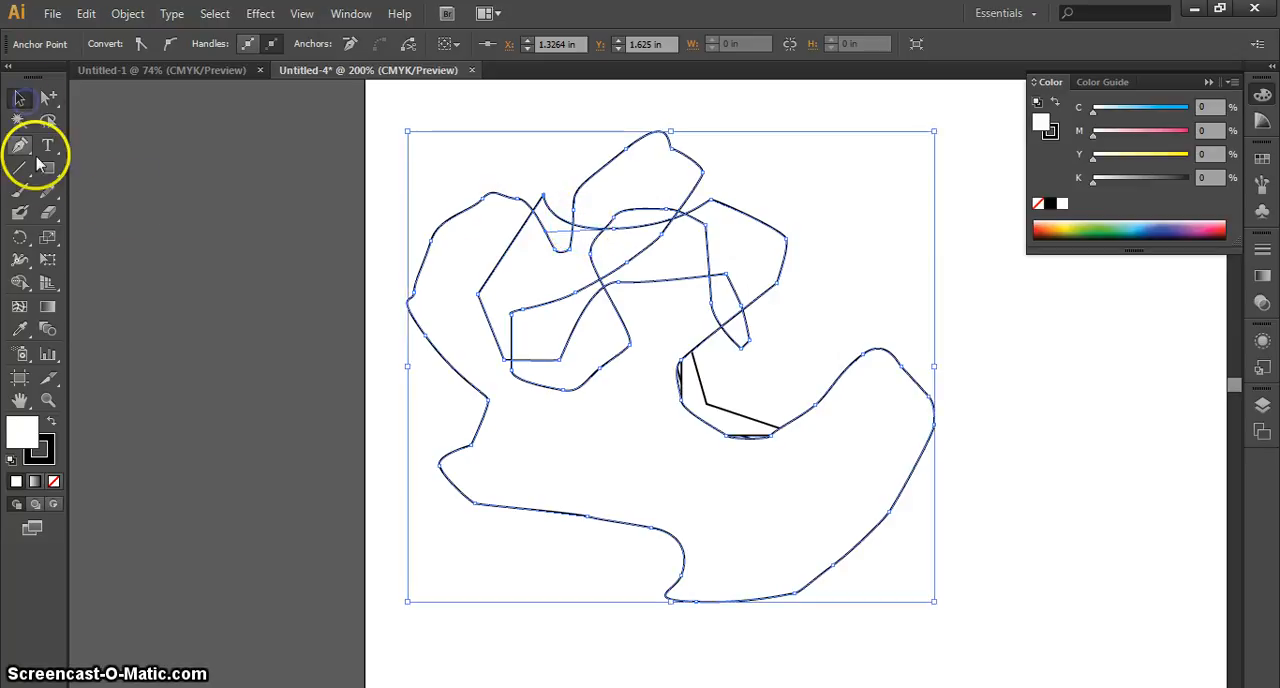
{"action": "left_click", "coordinate": [959, 347]}
{"action": "left_click", "coordinate": [865, 357]}
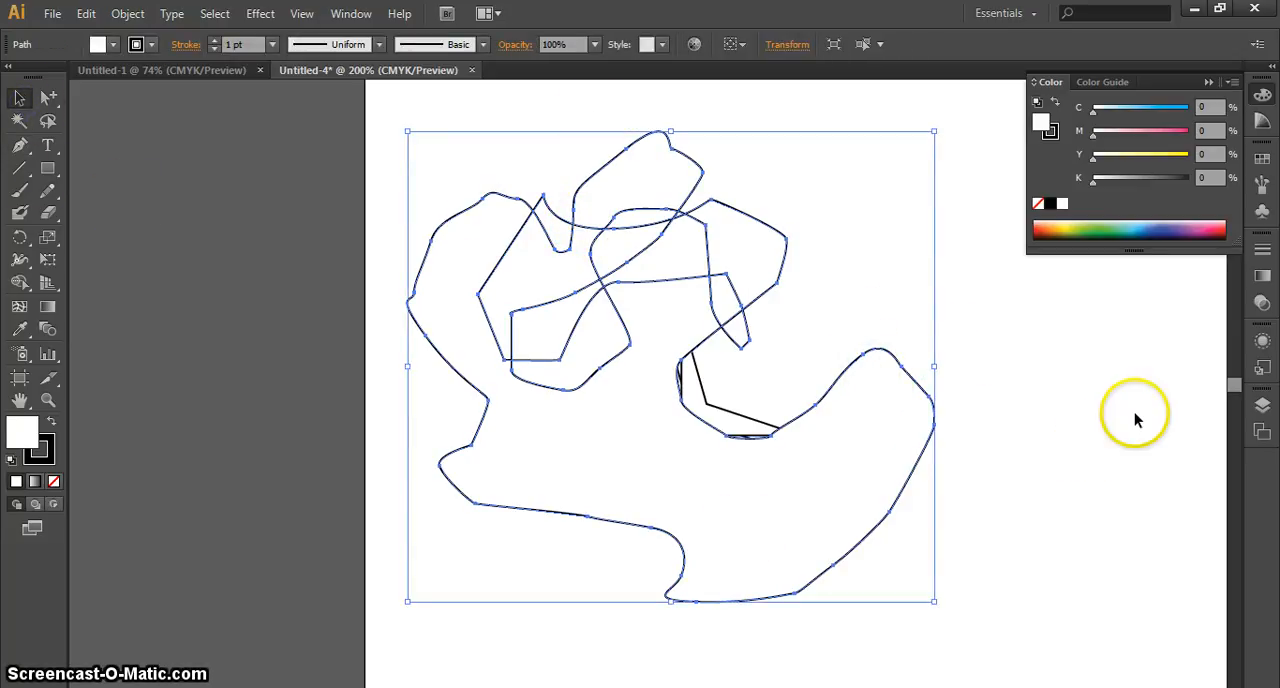
{"action": "left_click", "coordinate": [1102, 405]}
{"action": "left_click", "coordinate": [773, 281]}
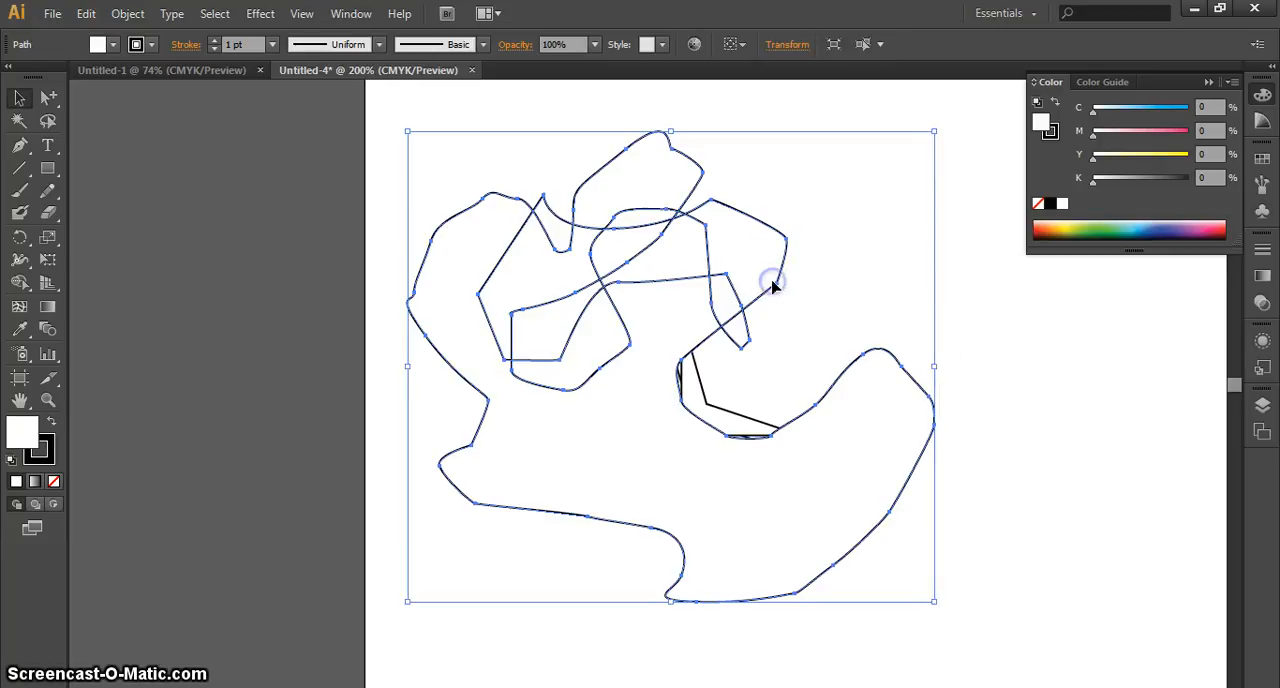
Move the anchor point of the freeform path's upper-right loop outward with Direct Selection and adjust its handles to round the curve
{"action": "left_click_drag", "start_coordinate": [45, 102], "coordinate": [88, 104]}
{"action": "mouse_move", "coordinate": [822, 205]}
{"action": "left_mouse_down"}
{"action": "mouse_move", "coordinate": [770, 258]}
{"action": "mouse_move", "coordinate": [811, 210]}
{"action": "left_mouse_up"}
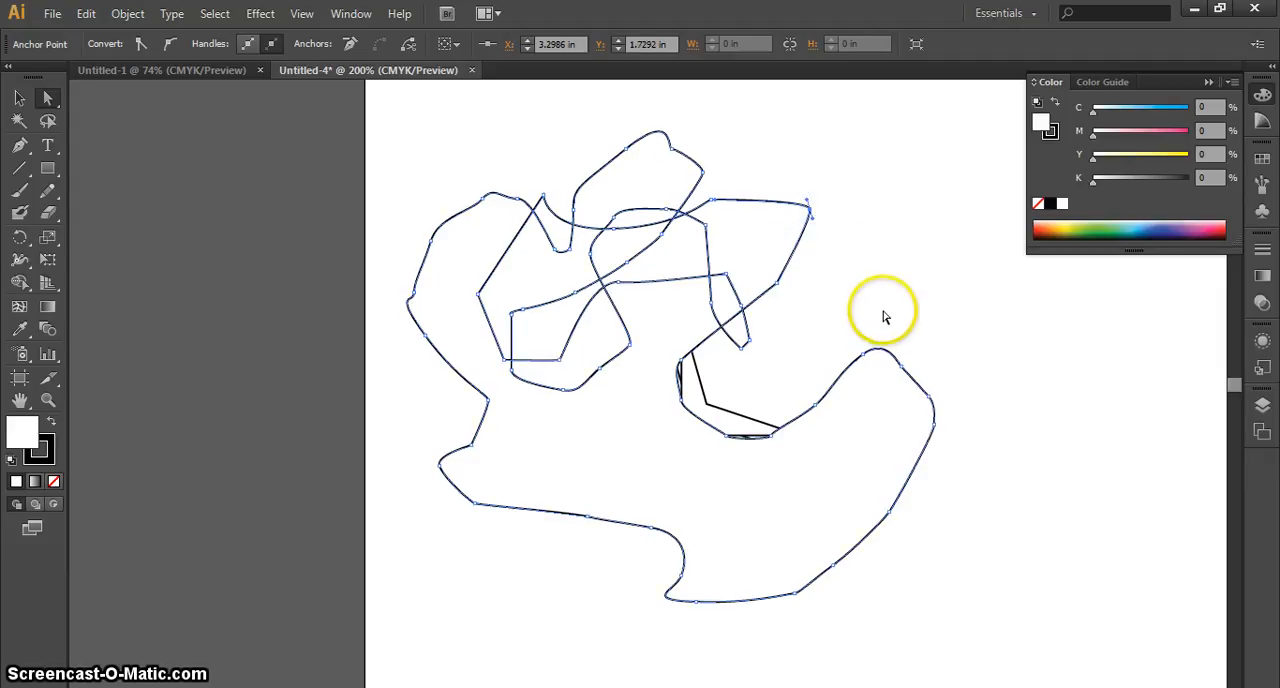
{"action": "left_click", "coordinate": [838, 188]}
{"action": "left_click", "coordinate": [800, 232]}
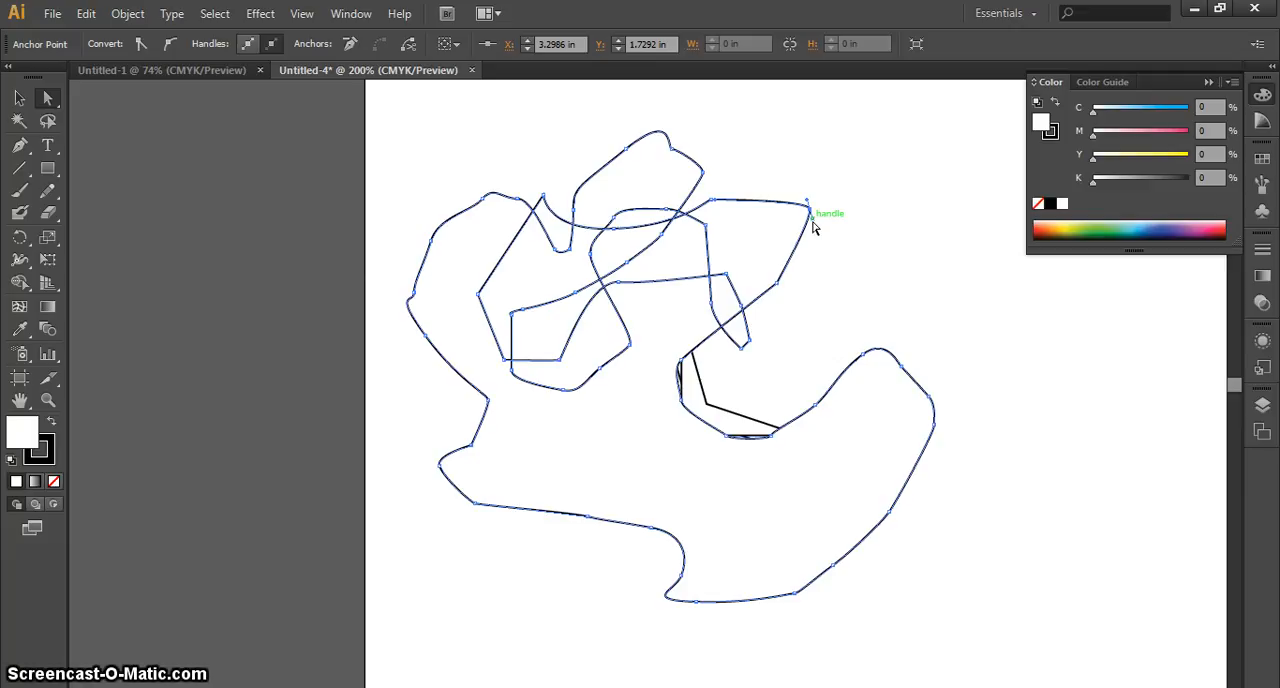
{"action": "left_click_drag", "start_coordinate": [812, 222], "coordinate": [866, 241]}
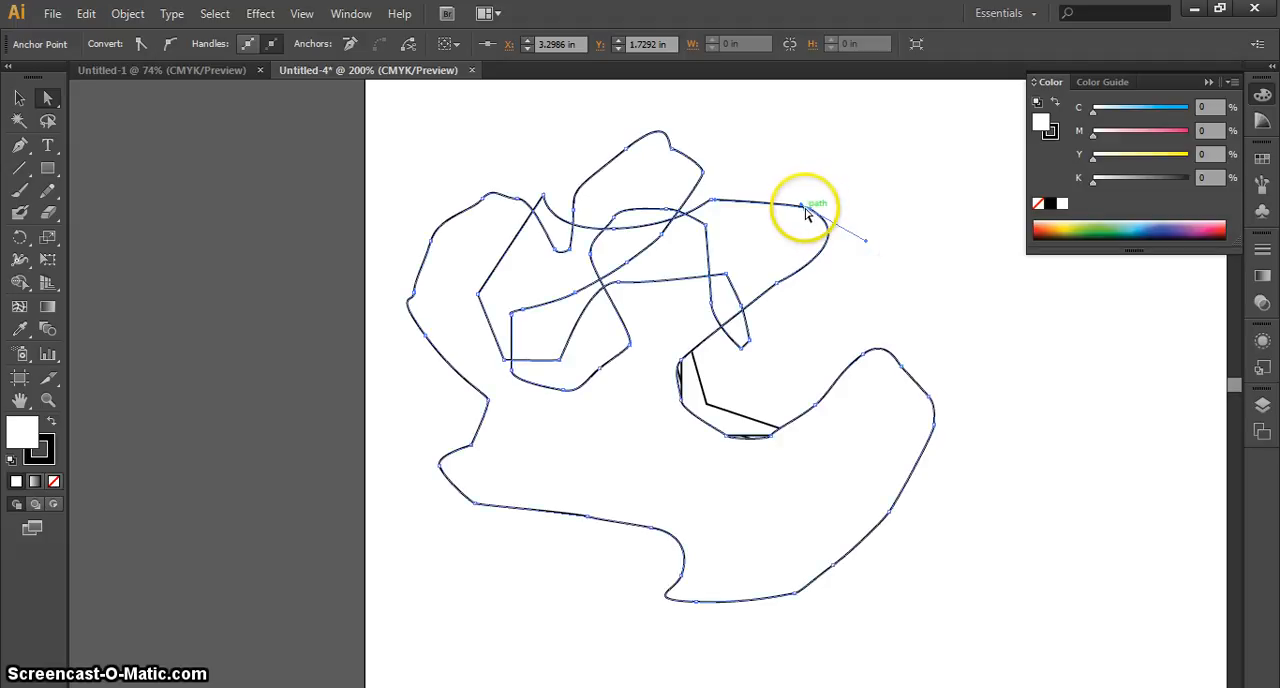
{"action": "left_click_drag", "start_coordinate": [803, 211], "coordinate": [796, 168]}
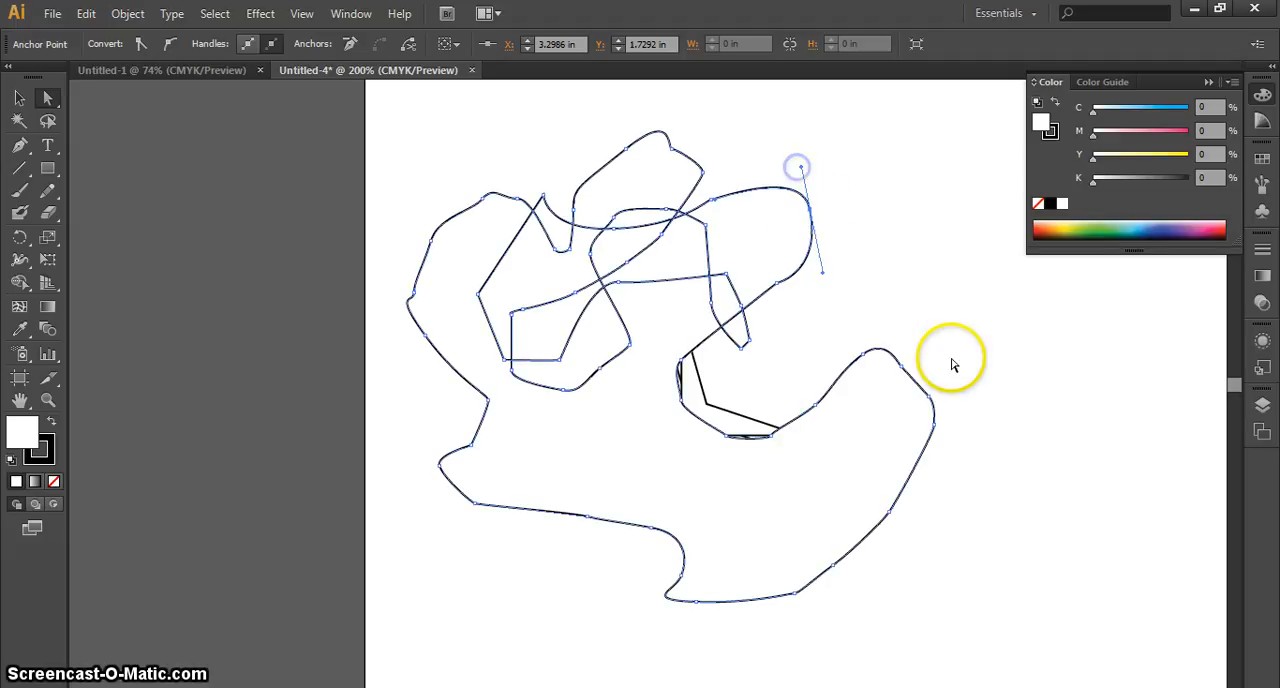
{"action": "left_click", "coordinate": [880, 305]}
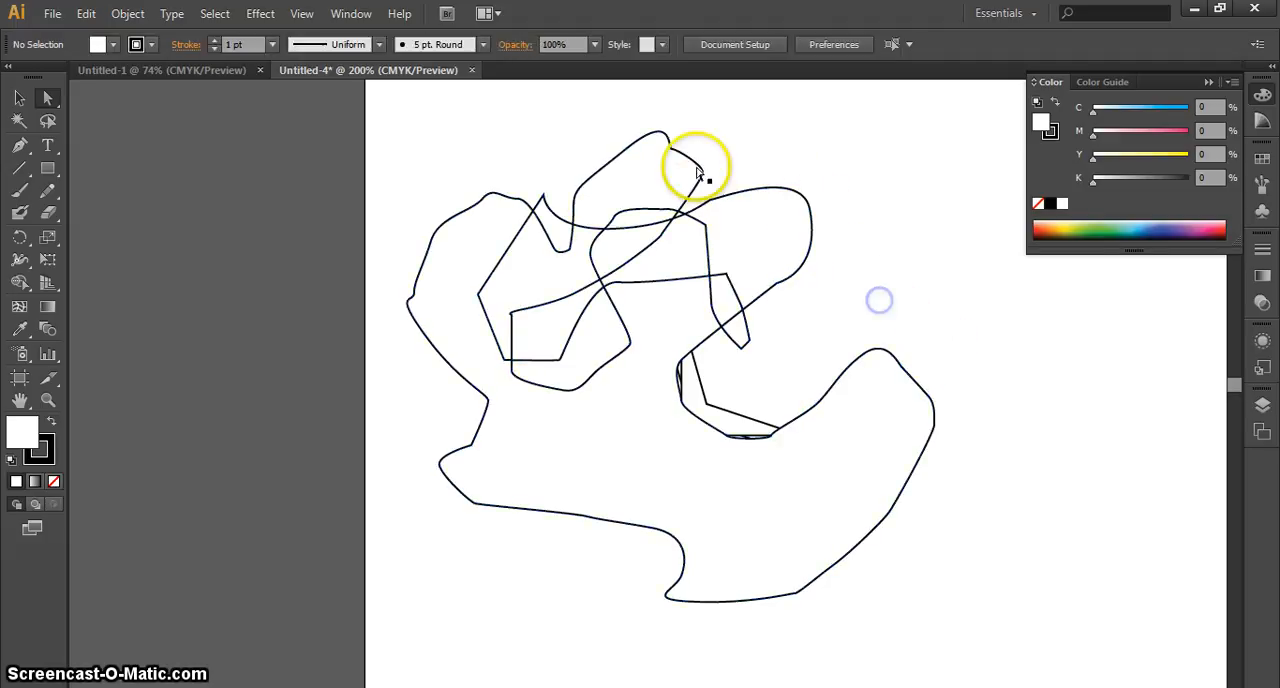
Flatten the curve at the freeform path's top lobe and pull the anchor points along its right side outward
{"action": "left_click", "coordinate": [640, 177]}
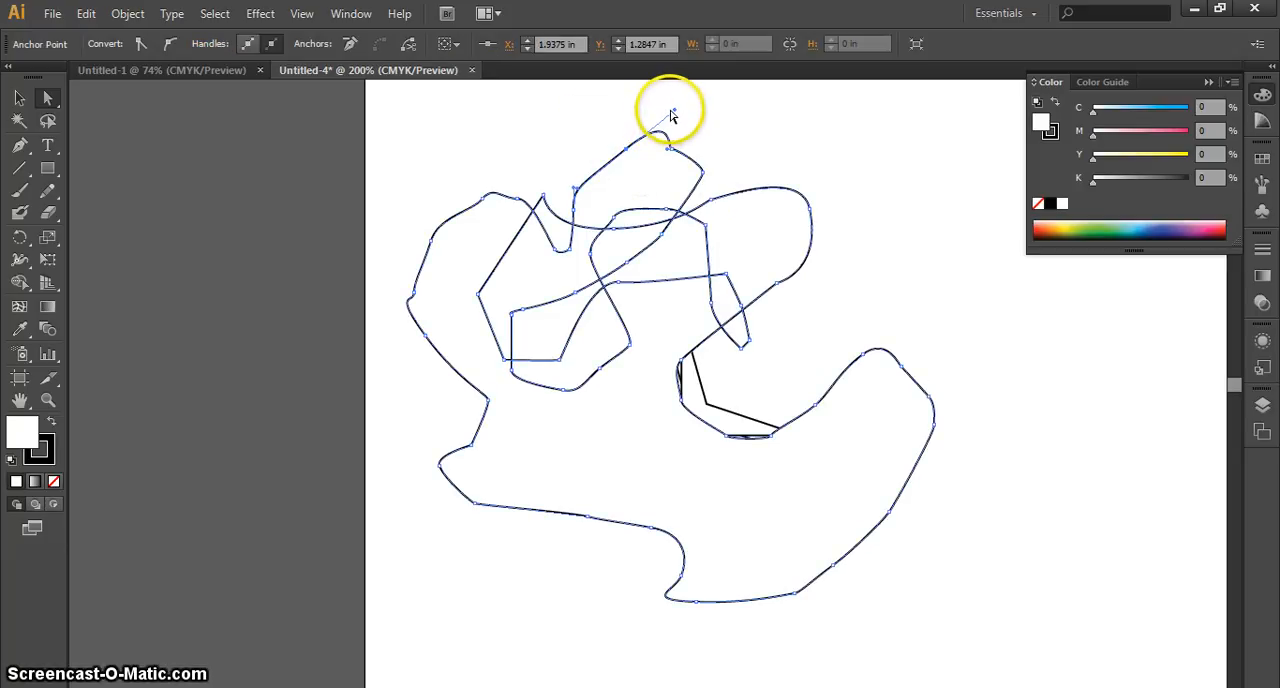
{"action": "left_click_drag", "start_coordinate": [672, 113], "coordinate": [648, 160]}
{"action": "left_click_drag", "start_coordinate": [943, 306], "coordinate": [822, 397]}
{"action": "left_click_drag", "start_coordinate": [863, 355], "coordinate": [868, 287]}
{"action": "left_click_drag", "start_coordinate": [960, 334], "coordinate": [1003, 350]}
{"action": "left_click_drag", "start_coordinate": [1002, 427], "coordinate": [1027, 485]}
{"action": "left_click", "coordinate": [1083, 514]}
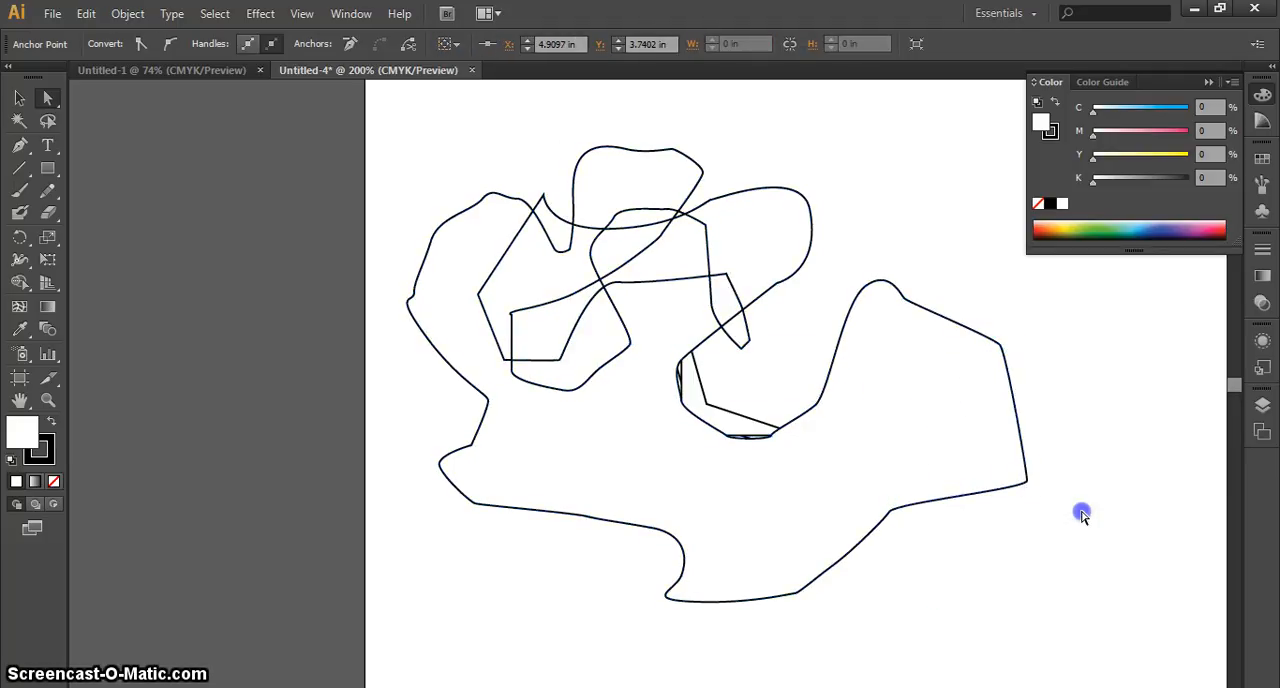
Reposition the anchor points on the freeform path's lower-right edge and stretch its bottom curve into a long narrow spike
{"action": "left_click_drag", "start_coordinate": [889, 510], "coordinate": [943, 548]}
{"action": "left_click_drag", "start_coordinate": [861, 583], "coordinate": [820, 528]}
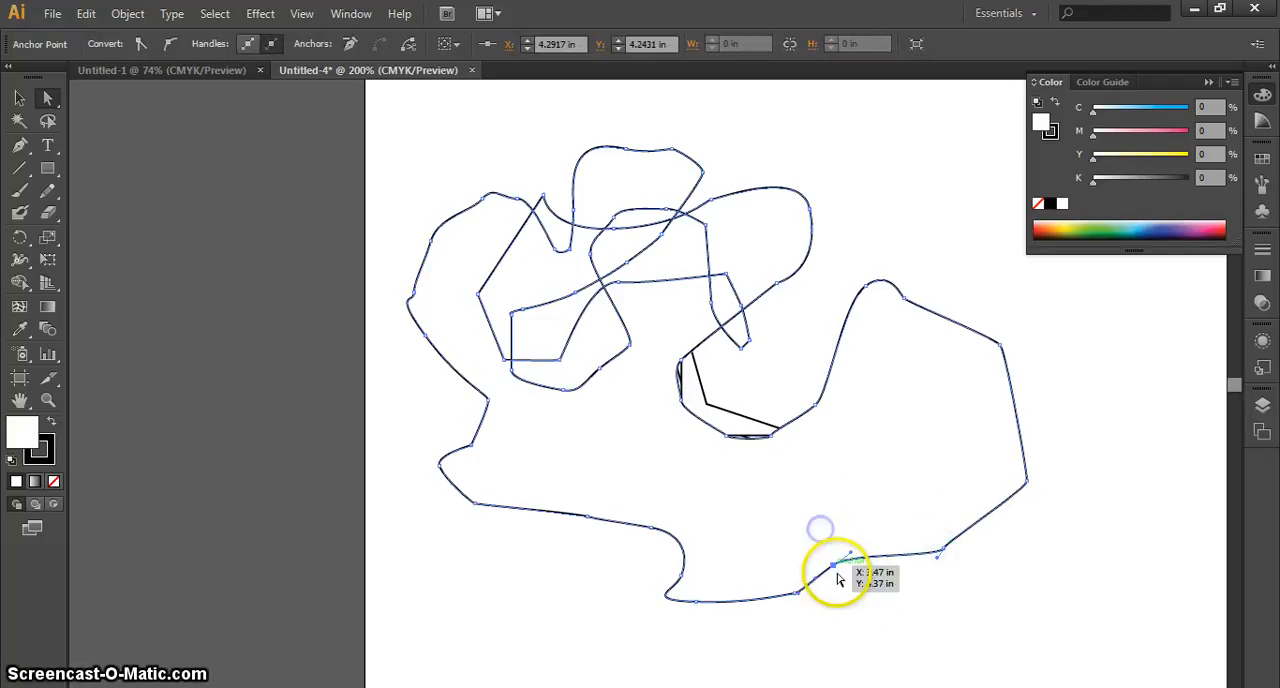
{"action": "left_click_drag", "start_coordinate": [833, 570], "coordinate": [843, 495]}
{"action": "left_click_drag", "start_coordinate": [640, 585], "coordinate": [757, 547]}
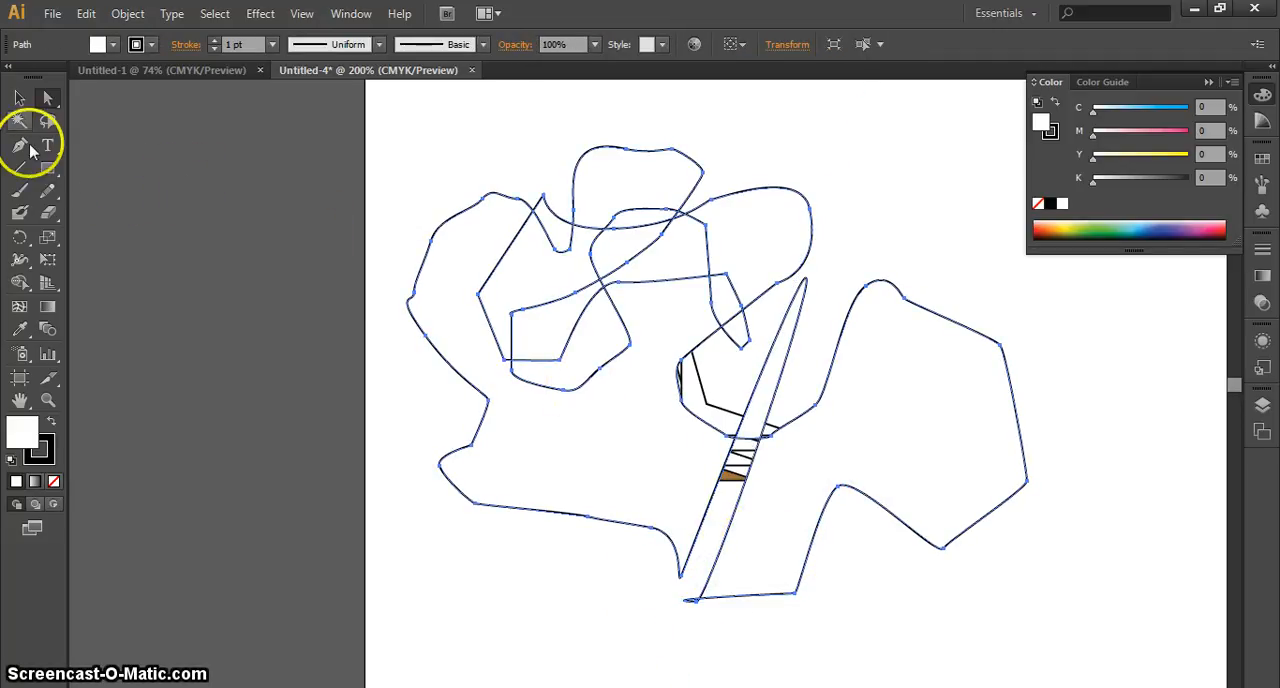
Delete the entire freeform path, keeping the stacked arrow-like shapes
{"action": "left_click", "coordinate": [14, 100]}
{"action": "left_click", "coordinate": [633, 240]}
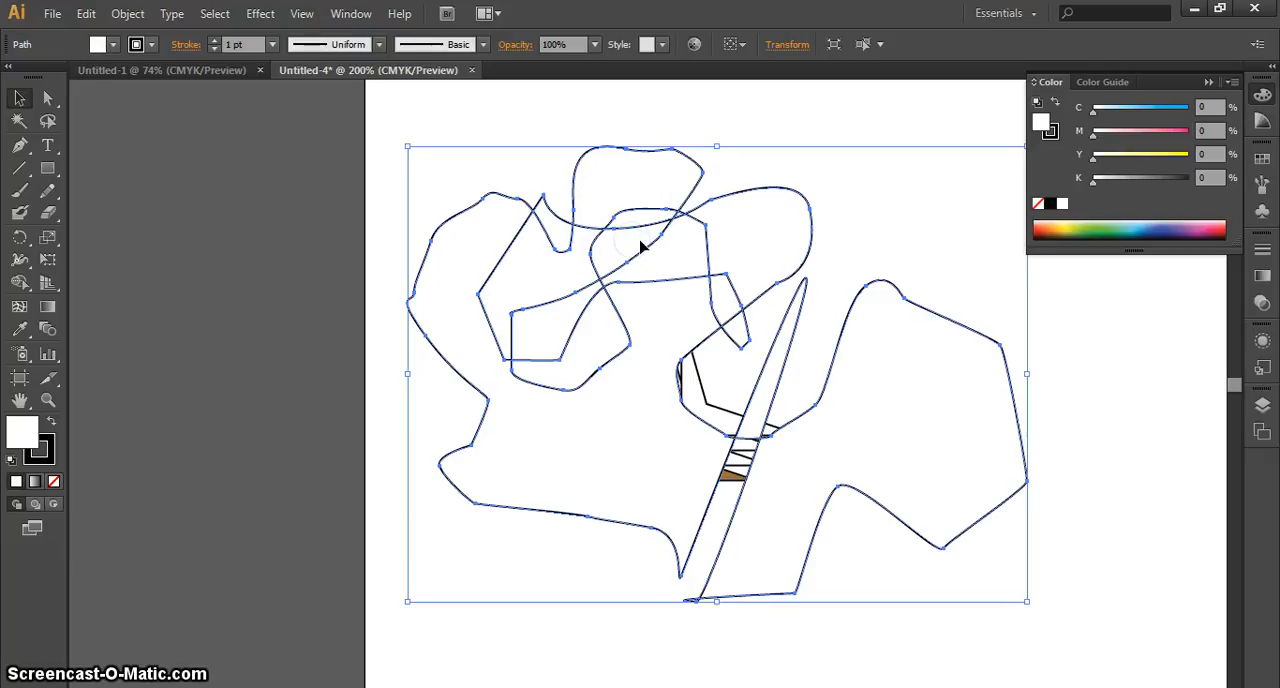
{"action": "key", "text": "Delete"}
{"action": "left_click", "coordinate": [643, 268]}
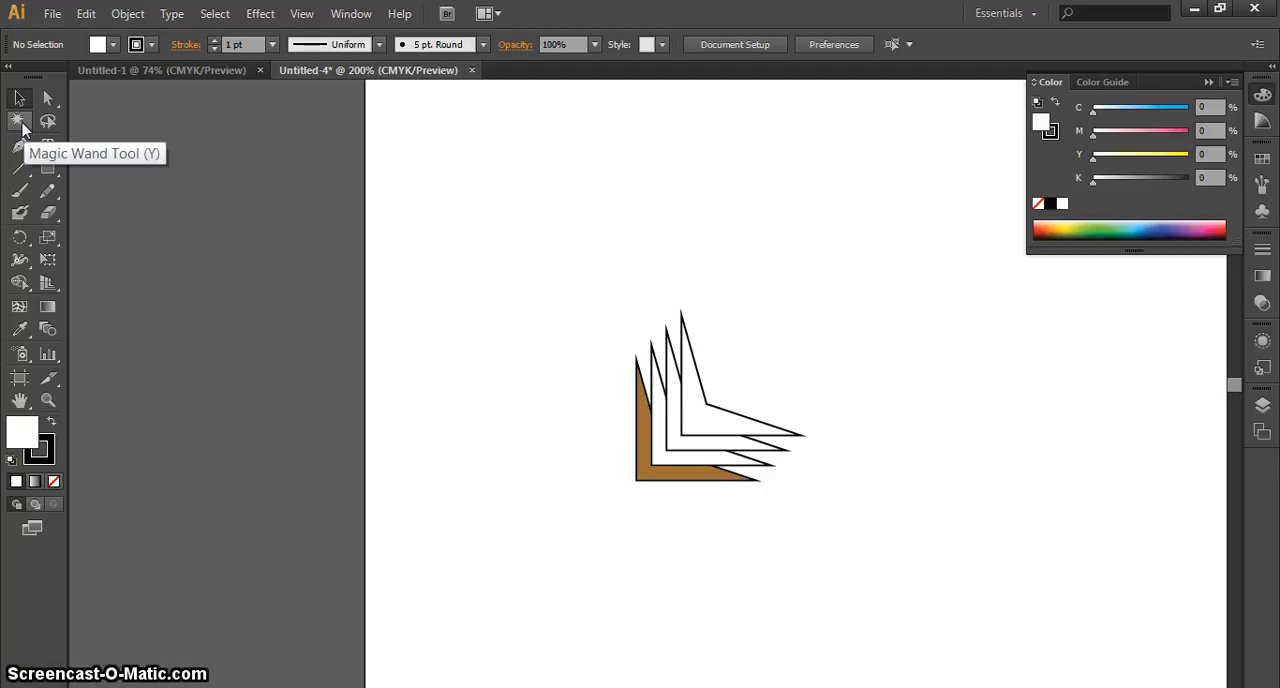
Draw four separate rectangles of different sizes around the stacked shapes: three in a row above and one small square beside them
{"action": "left_click", "coordinate": [48, 167]}
{"action": "left_click_drag", "start_coordinate": [459, 153], "coordinate": [562, 262]}
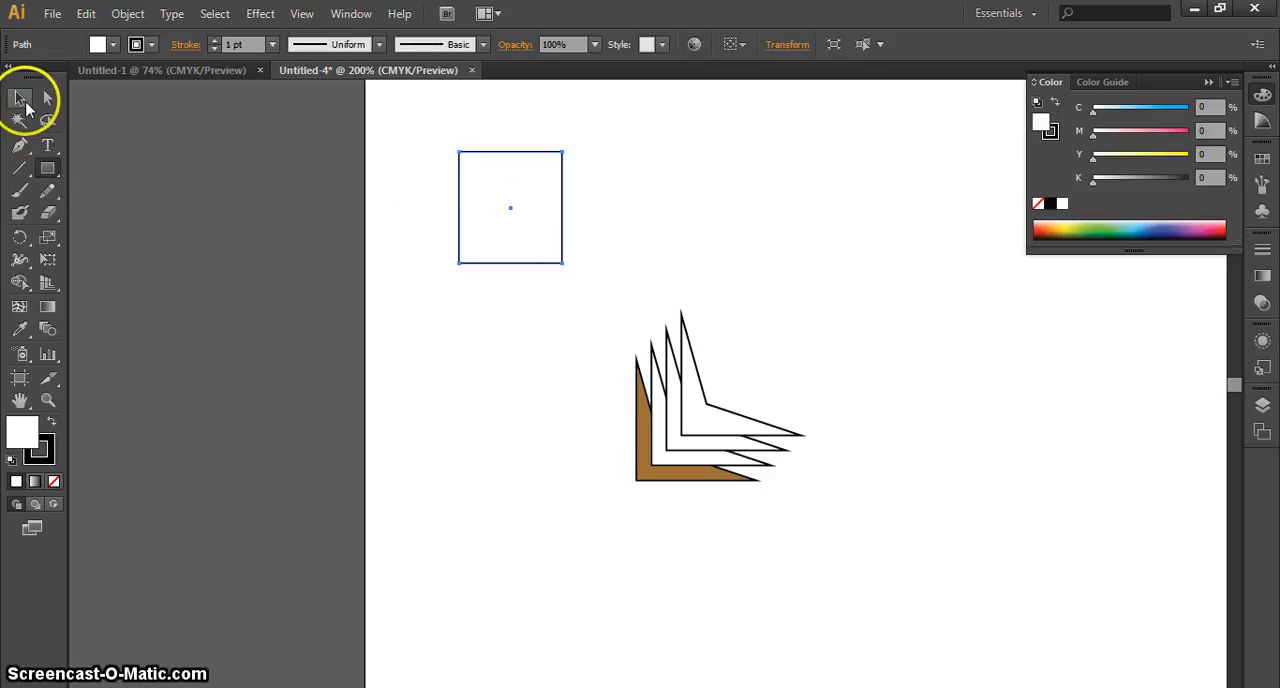
{"action": "left_click_drag", "start_coordinate": [647, 156], "coordinate": [722, 226]}
{"action": "left_click_drag", "start_coordinate": [800, 190], "coordinate": [861, 271]}
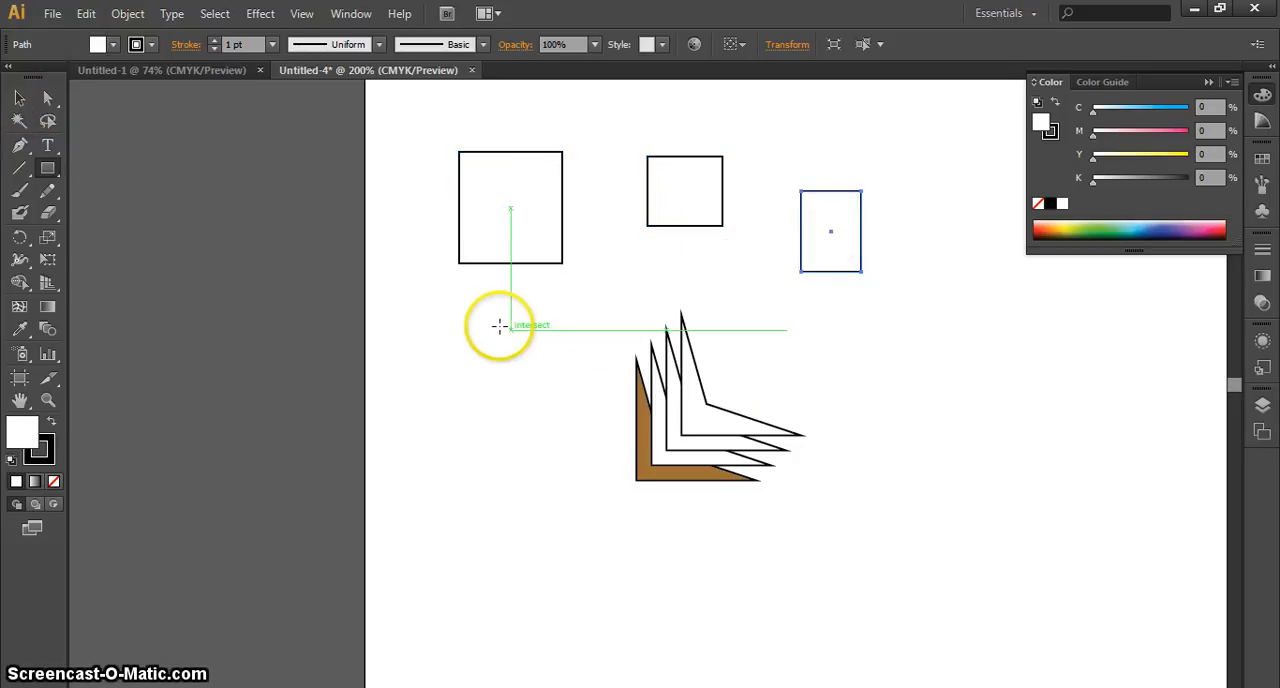
{"action": "left_click_drag", "start_coordinate": [534, 352], "coordinate": [595, 411]}
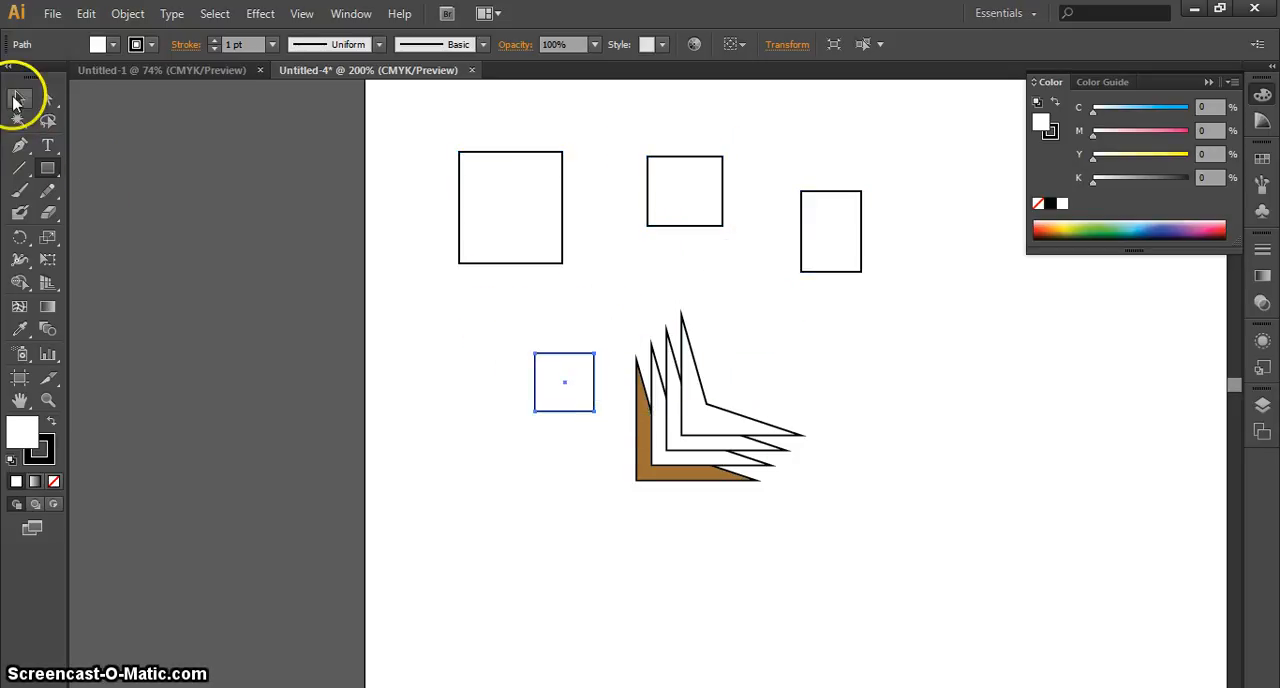
Move the stacked arrow-like shapes to the lower-right area of the artboard, away from the rectangles
{"action": "left_click", "coordinate": [19, 98]}
{"action": "left_click_drag", "start_coordinate": [843, 520], "coordinate": [1012, 518]}
{"action": "left_click", "coordinate": [726, 415]}
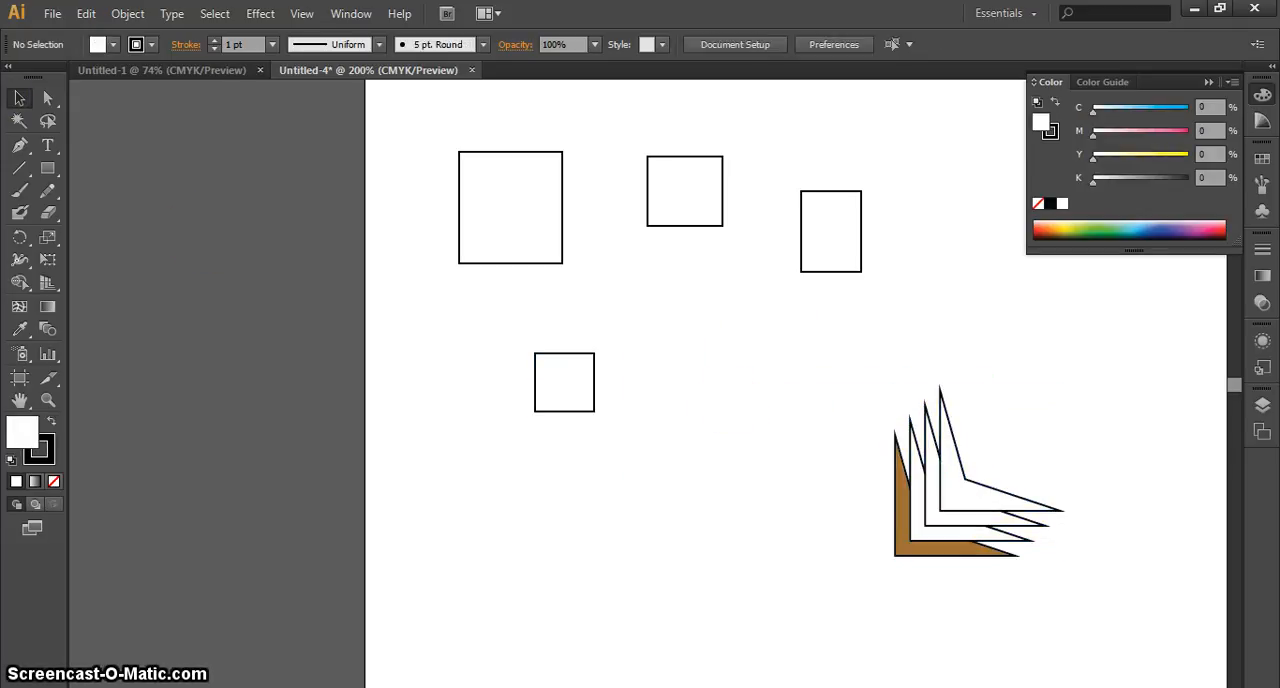
Select all white-filled shapes with the Magic Wand by sampling the largest rectangle, and clear the selection
{"action": "left_click", "coordinate": [19, 121]}
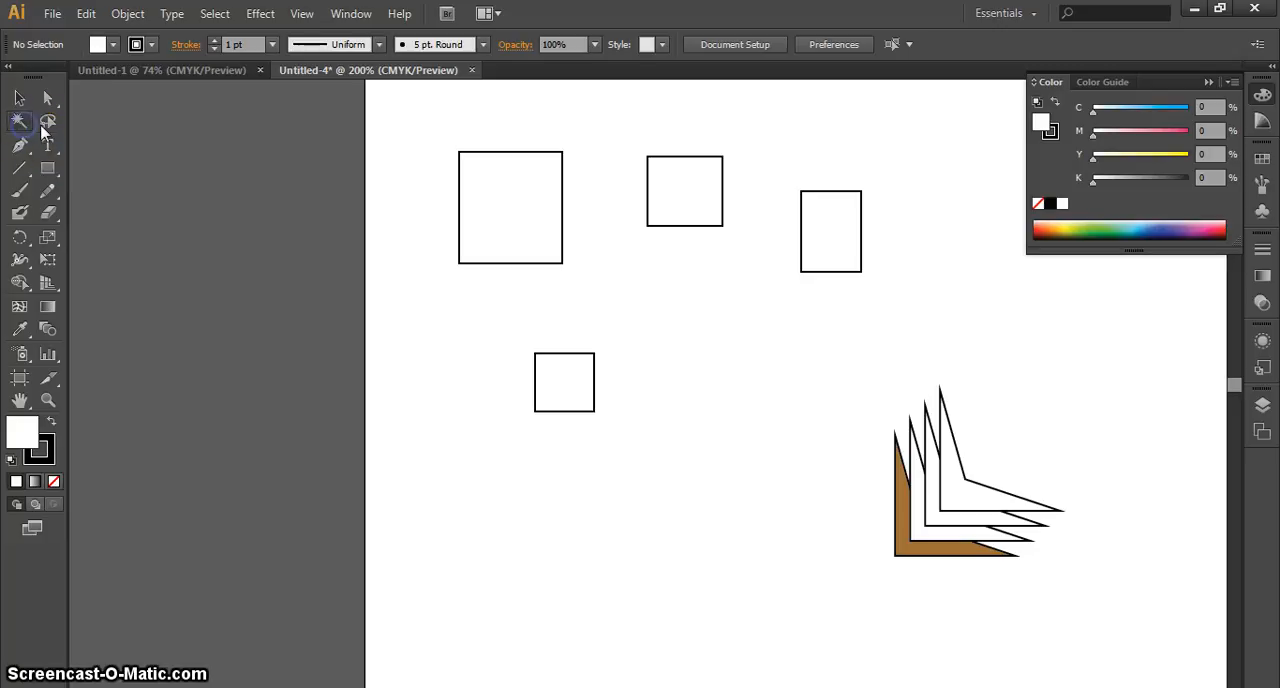
{"action": "left_click", "coordinate": [486, 243]}
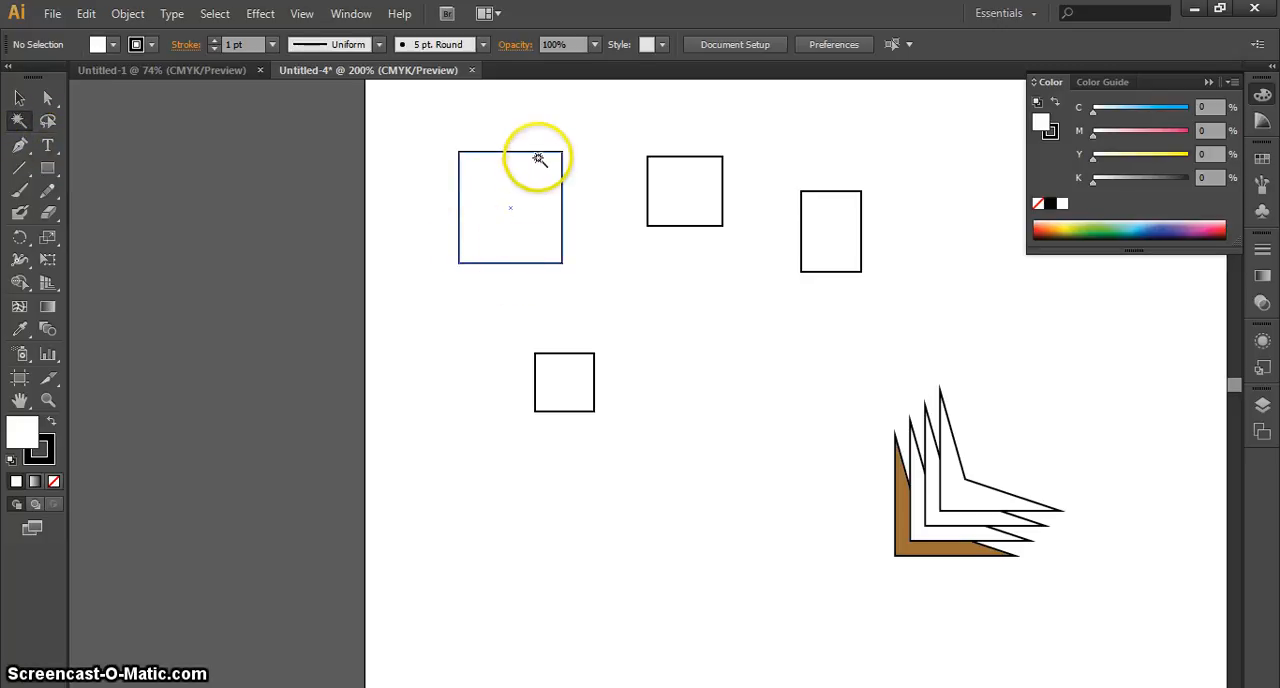
{"action": "left_click", "coordinate": [528, 236]}
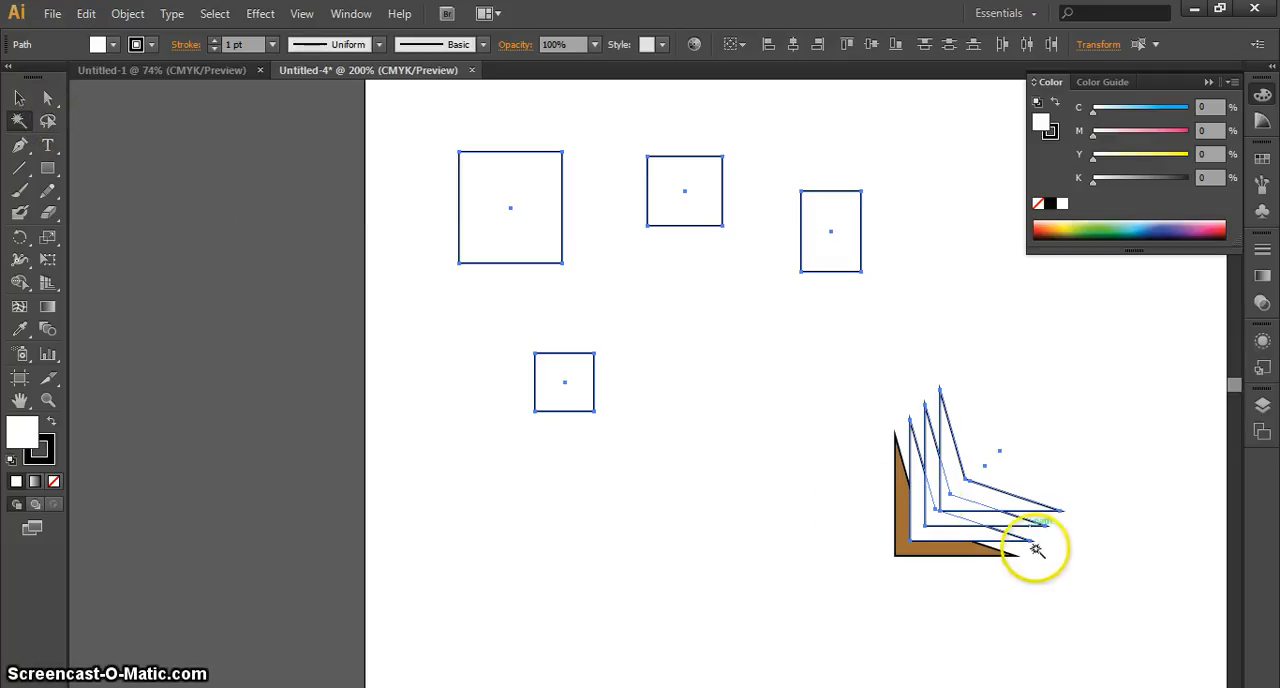
{"action": "left_click", "coordinate": [20, 99]}
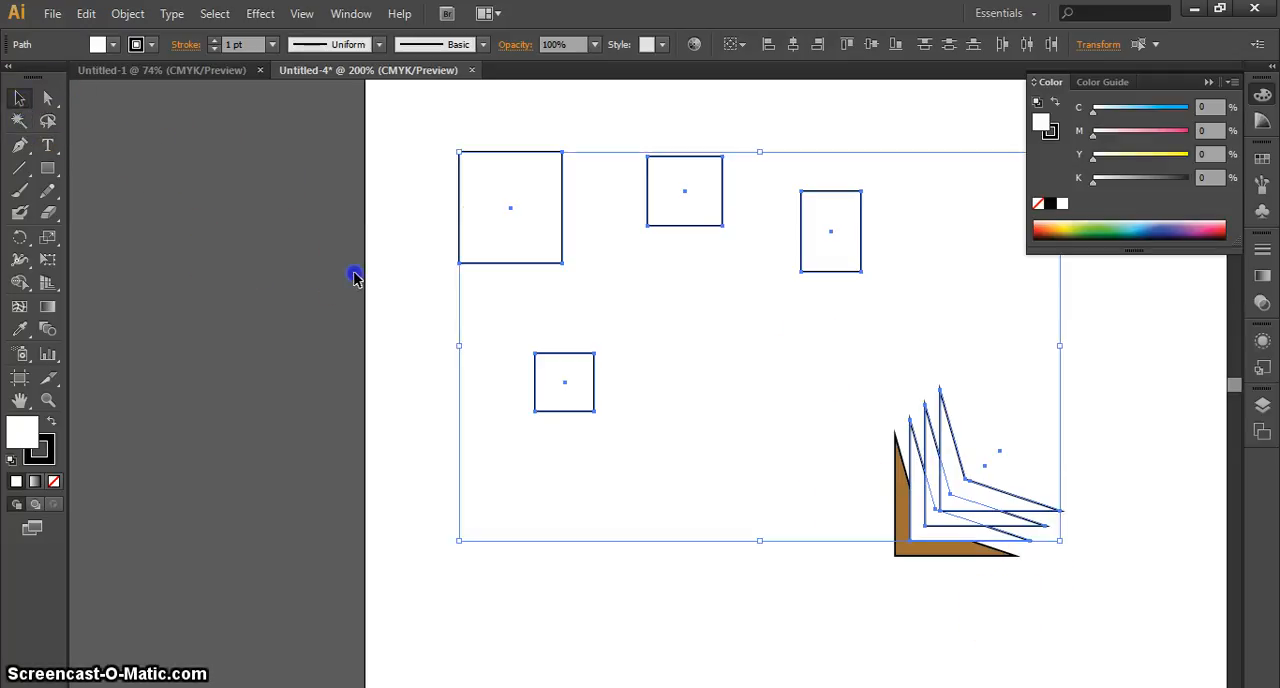
{"action": "left_click", "coordinate": [857, 174]}
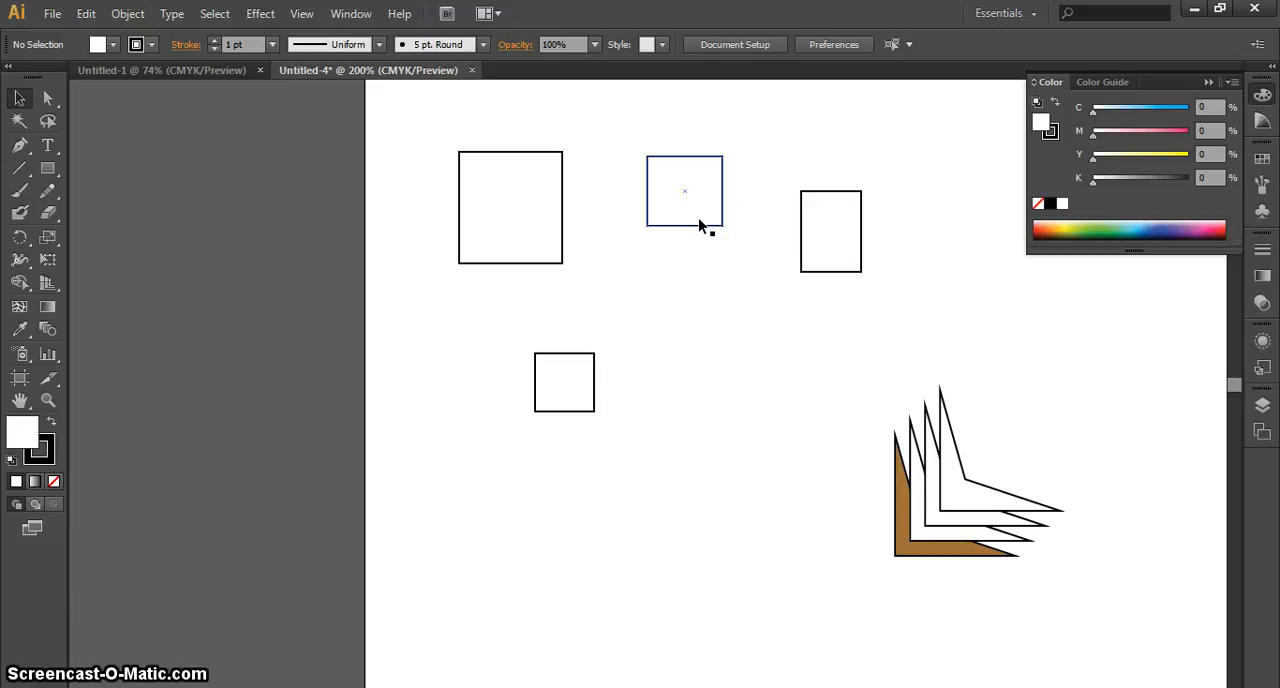
Select every white-filled shape with the Magic Wand, sampling the tall narrow rectangle
{"action": "left_click", "coordinate": [19, 121]}
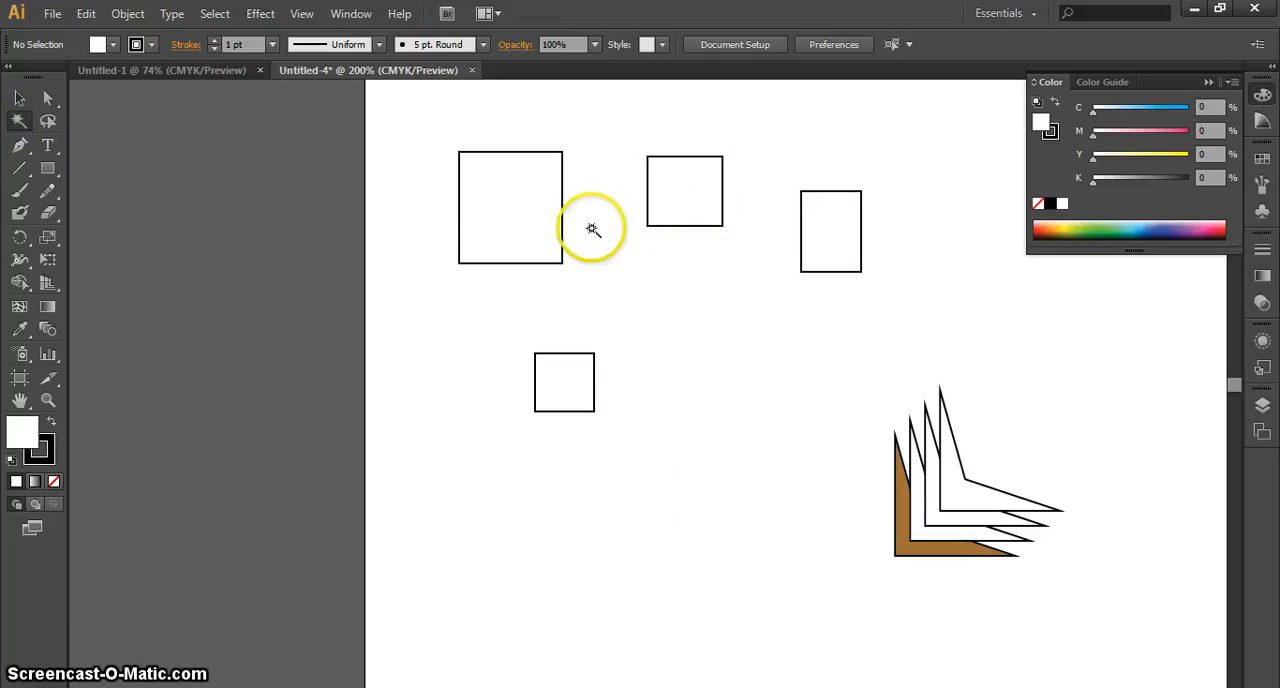
{"action": "left_click", "coordinate": [836, 234]}
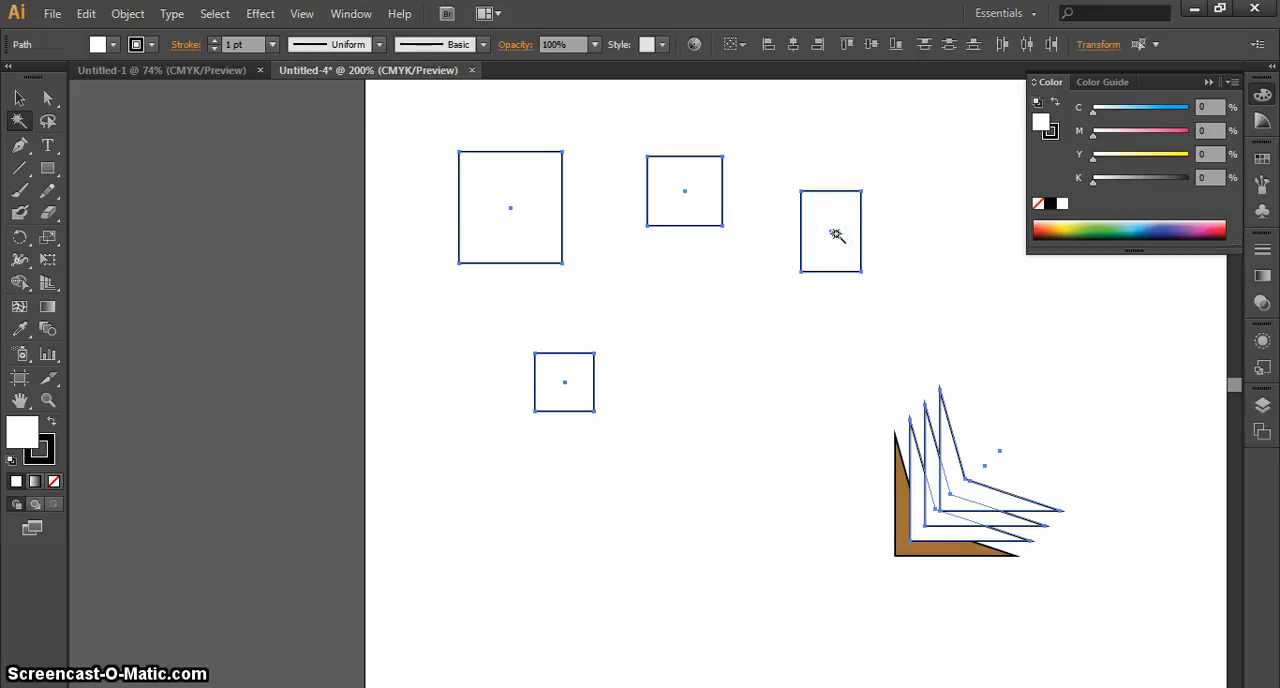
Select the largest rectangle on its own with the Selection tool, and marquee-select all four rectangles together
{"action": "left_click", "coordinate": [545, 191]}
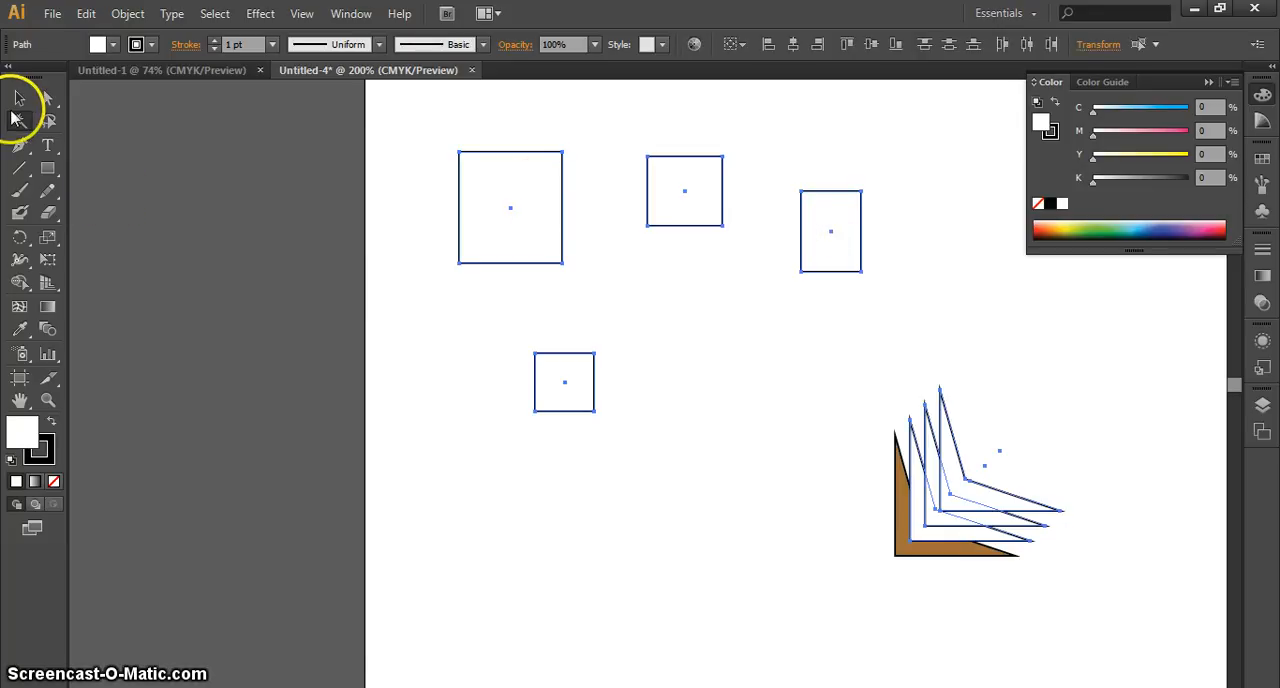
{"action": "left_click", "coordinate": [19, 98]}
{"action": "left_click", "coordinate": [180, 189]}
{"action": "left_click", "coordinate": [486, 207]}
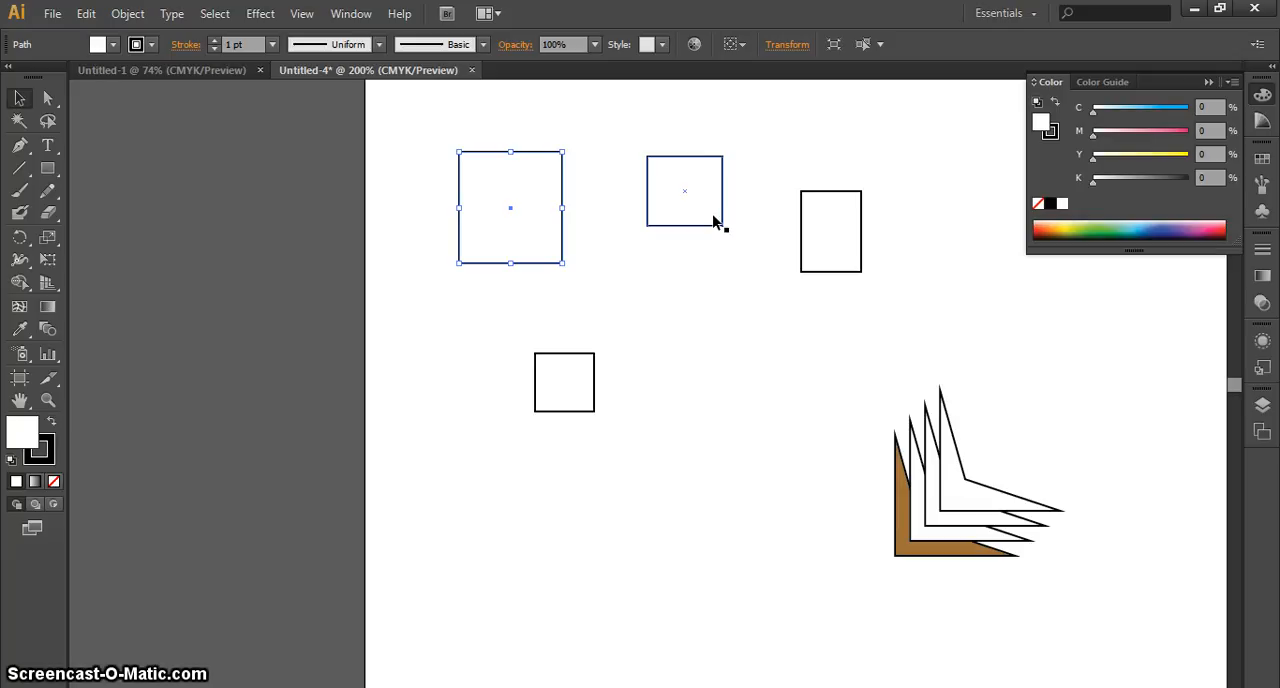
{"action": "left_click", "coordinate": [648, 284]}
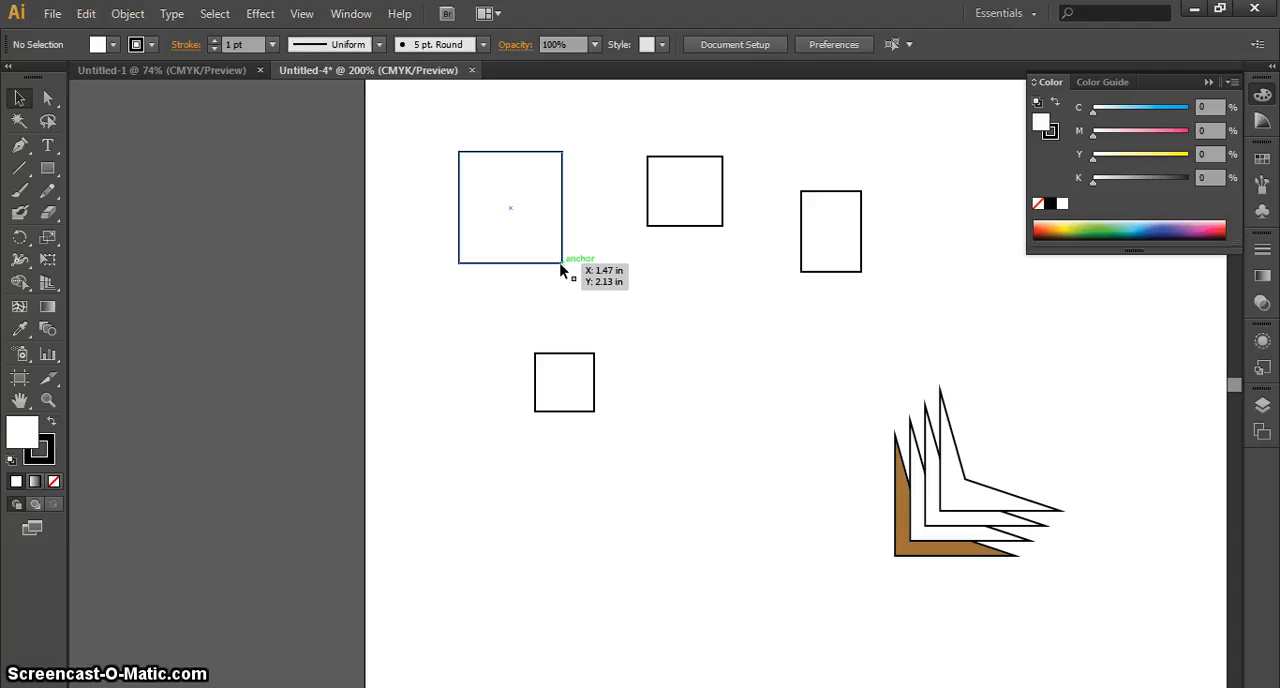
{"action": "left_click", "coordinate": [560, 266]}
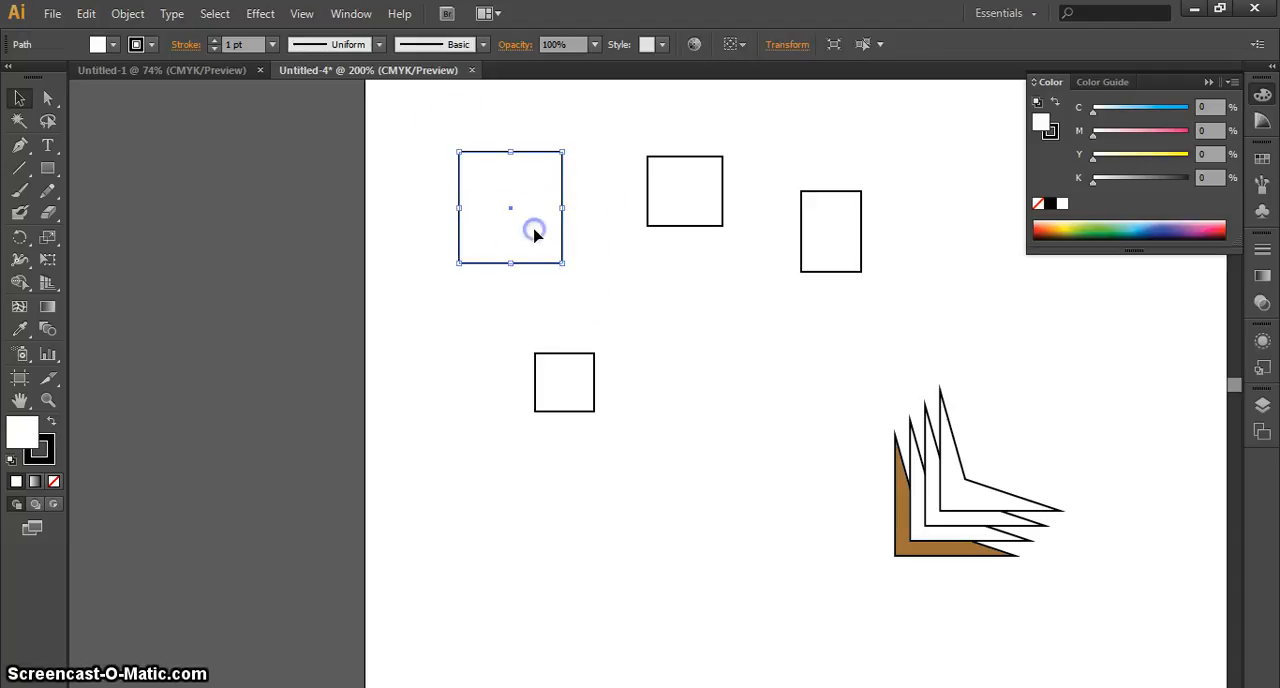
{"action": "left_click_drag", "start_coordinate": [894, 354], "coordinate": [440, 165]}
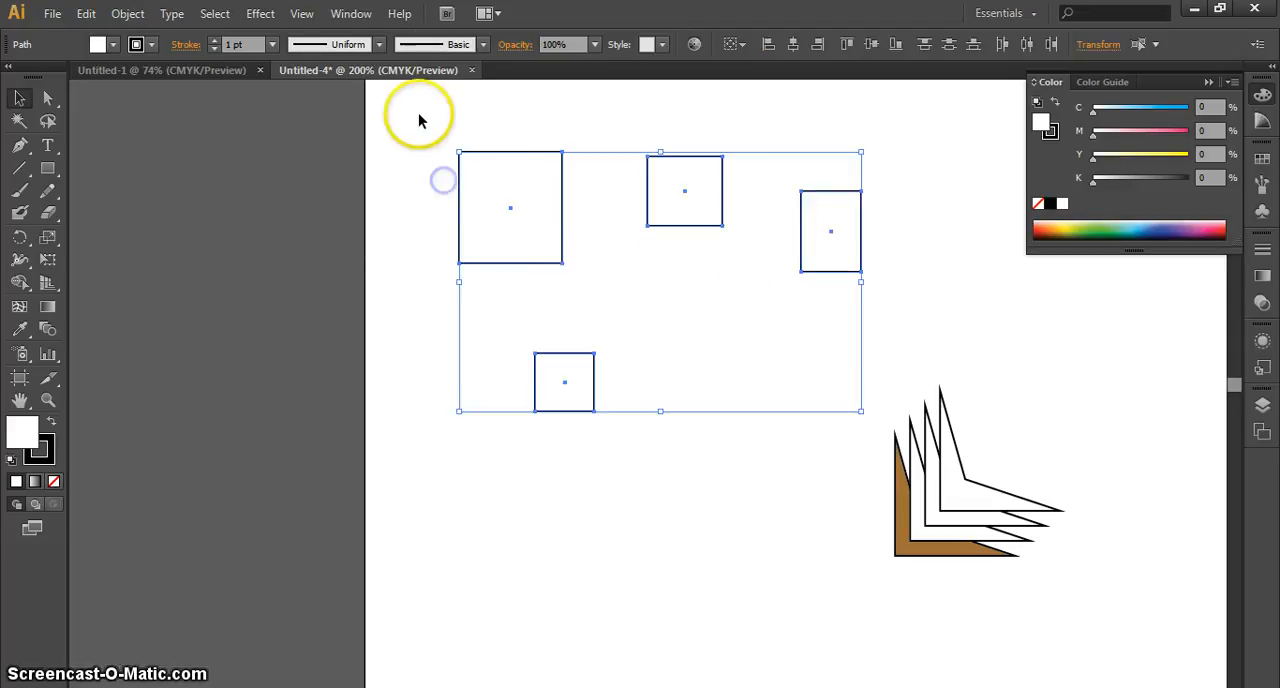
Show the Magic Wand options, place them on the empty canvas beside the artboard, and clear the selection
{"action": "left_click", "coordinate": [356, 14]}
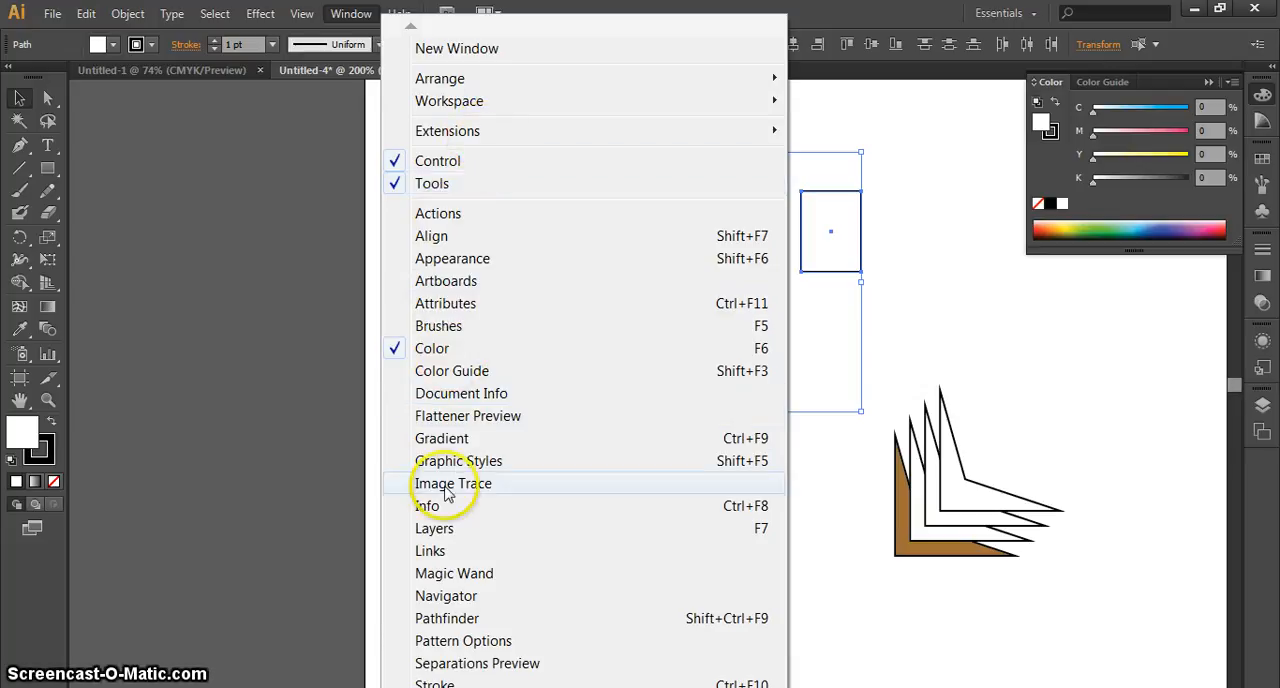
{"action": "left_click", "coordinate": [455, 573]}
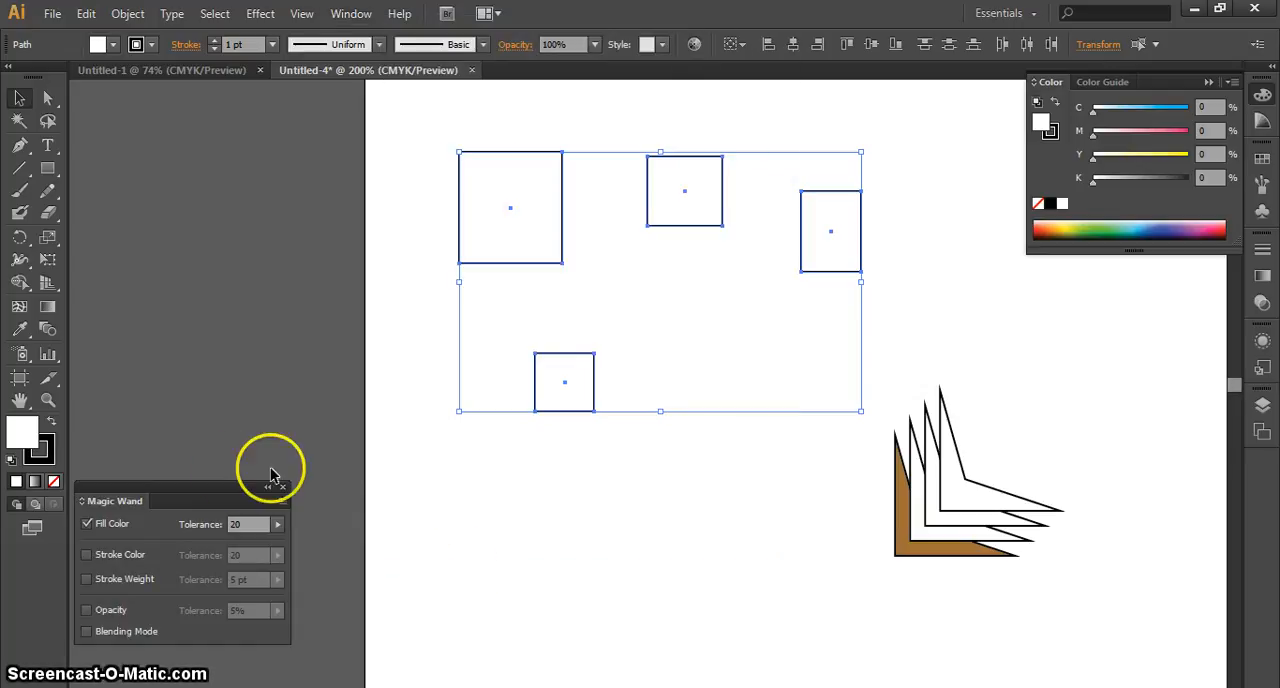
{"action": "left_click_drag", "start_coordinate": [197, 498], "coordinate": [223, 219]}
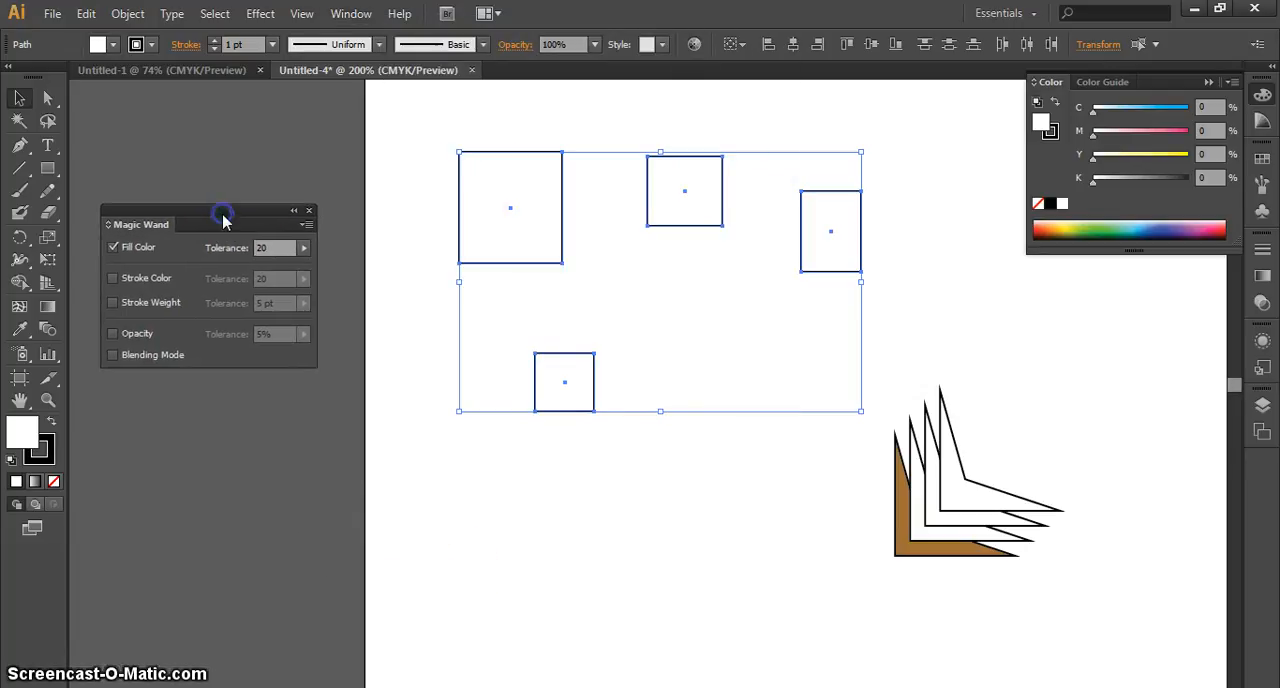
{"action": "left_click", "coordinate": [300, 433]}
{"action": "left_click", "coordinate": [504, 206]}
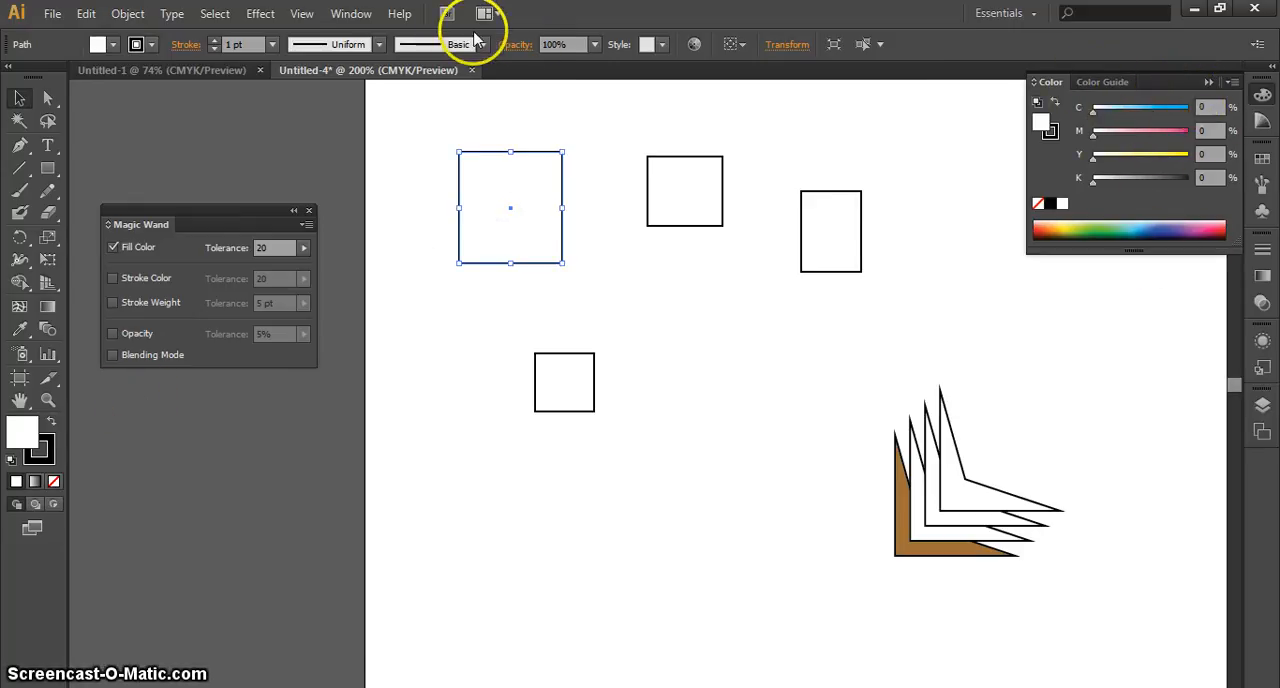
{"action": "left_click", "coordinate": [350, 13]}
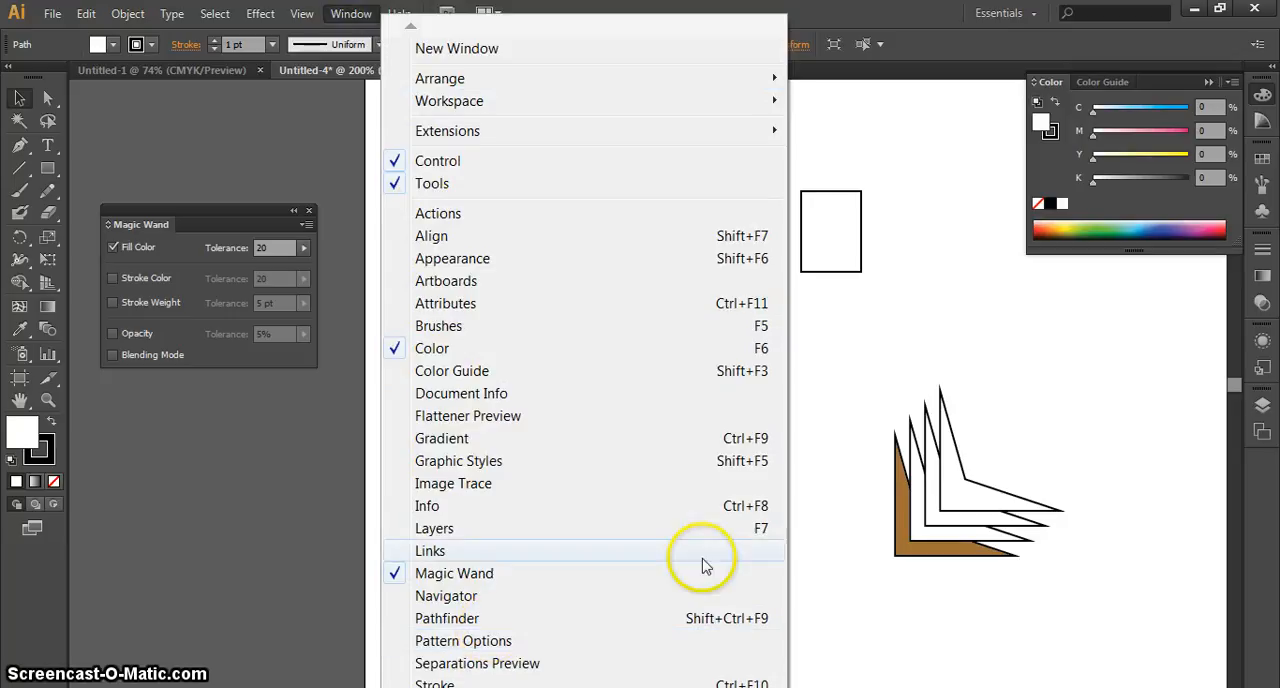
{"action": "left_click", "coordinate": [897, 403]}
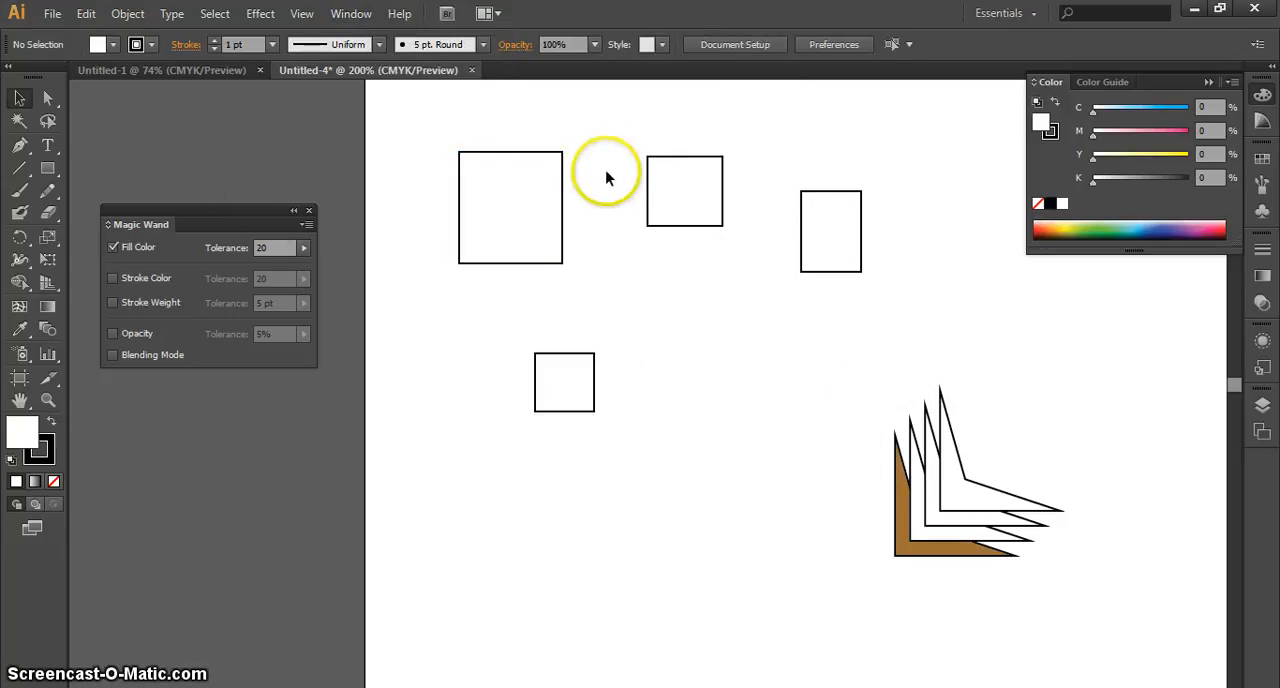
Fill each of the three upper rectangles with 100% cyan
{"action": "left_click", "coordinate": [530, 177]}
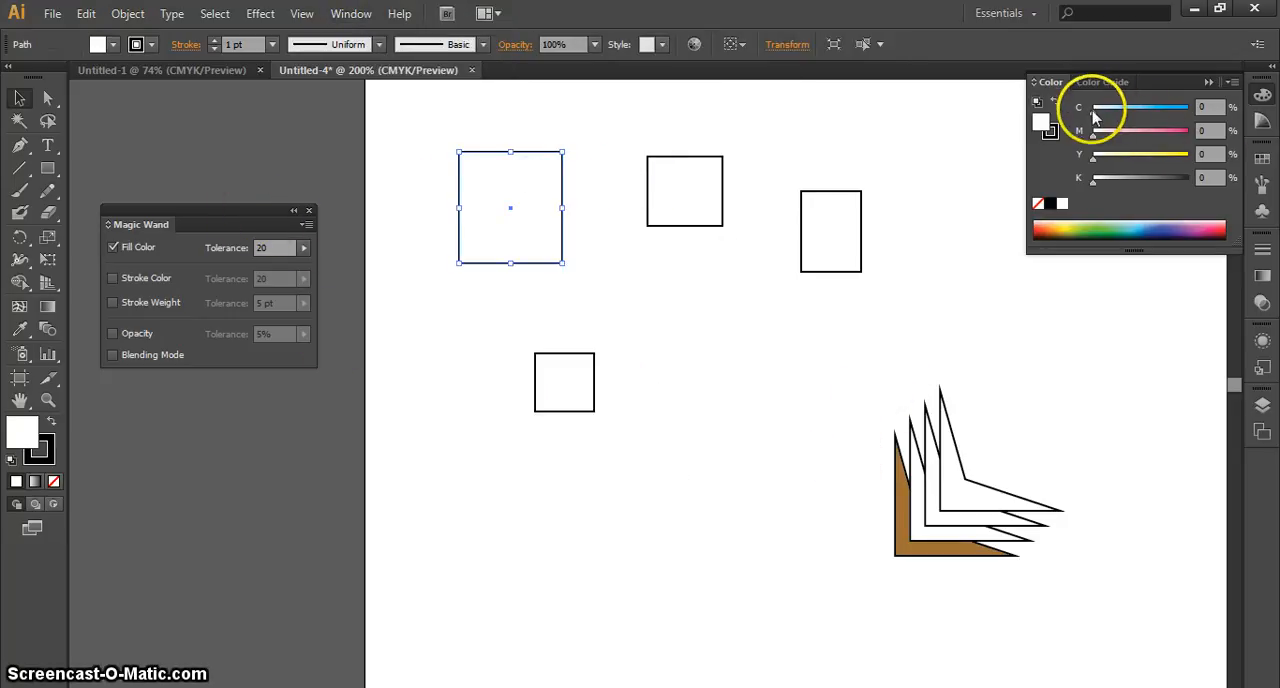
{"action": "left_click_drag", "start_coordinate": [1093, 108], "coordinate": [1188, 108]}
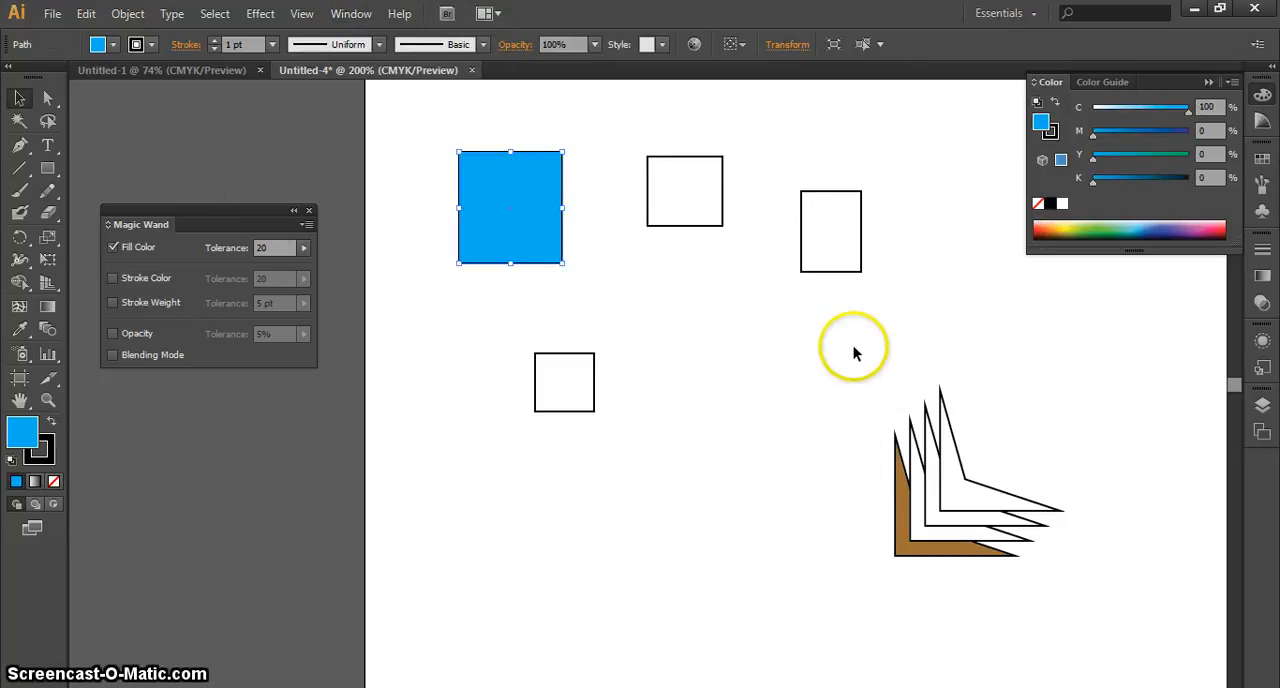
{"action": "left_click", "coordinate": [823, 354]}
{"action": "left_click", "coordinate": [692, 187]}
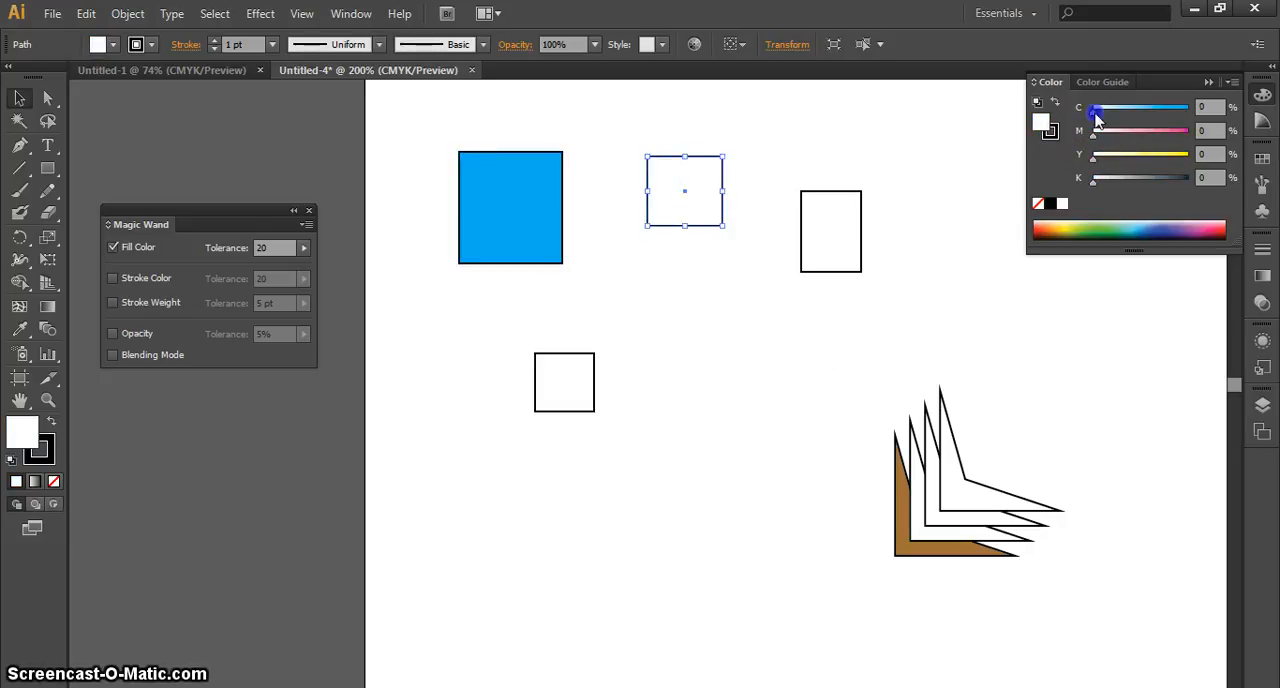
{"action": "left_click_drag", "start_coordinate": [1093, 108], "coordinate": [1188, 108]}
{"action": "left_click", "coordinate": [823, 224]}
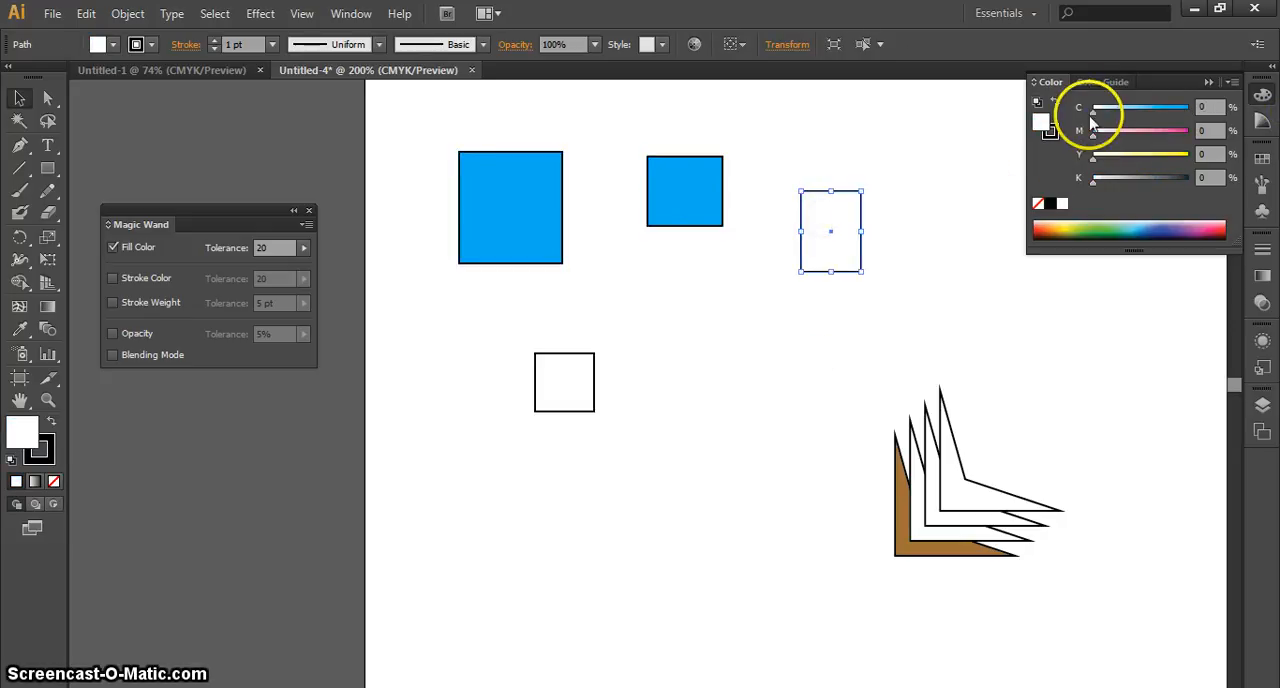
{"action": "left_click_drag", "start_coordinate": [1093, 108], "coordinate": [1188, 108]}
Fill the small square with 100% magenta and duplicate it to form a horizontal row
{"action": "left_click", "coordinate": [552, 378]}
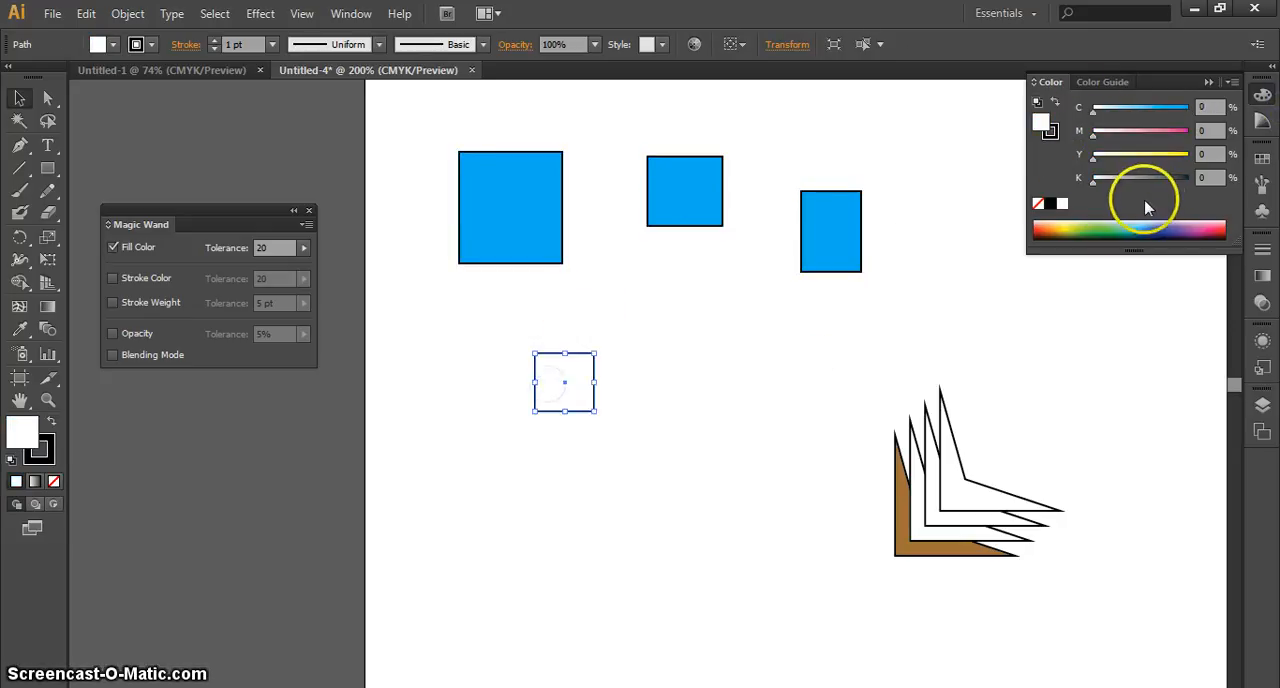
{"action": "left_click_drag", "start_coordinate": [1093, 131], "coordinate": [1188, 131]}
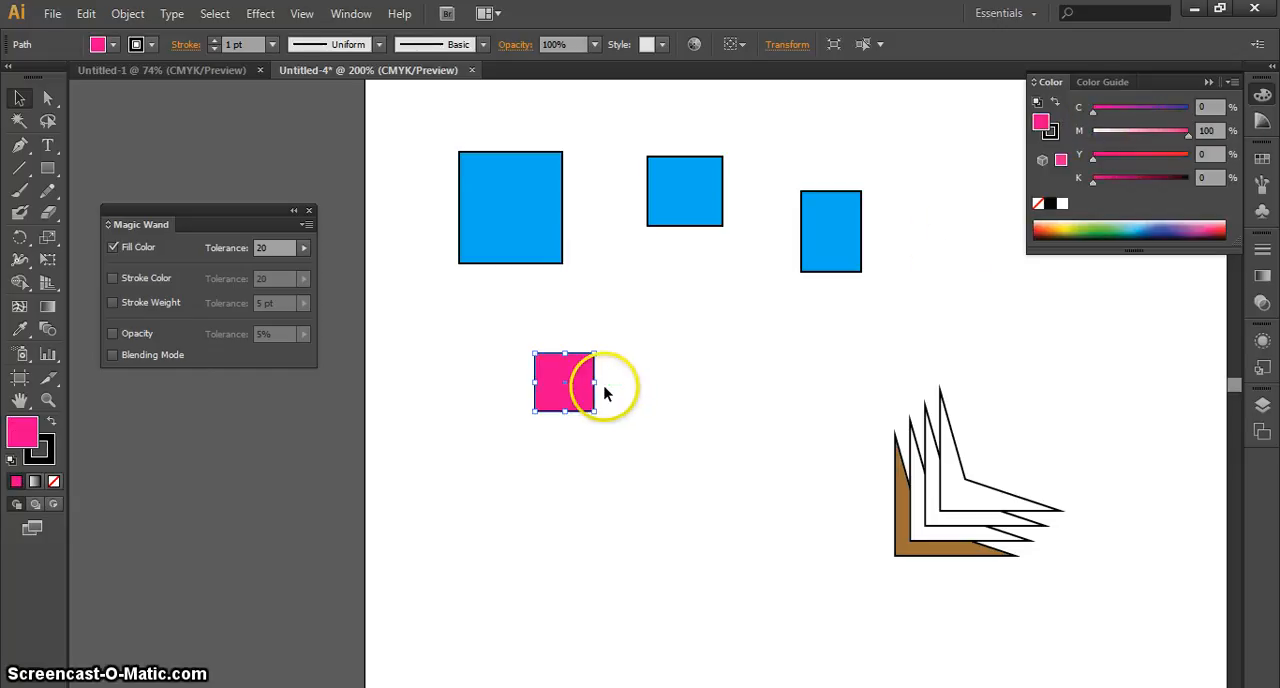
{"action": "left_click", "coordinate": [634, 423]}
{"action": "left_click", "coordinate": [565, 393]}
{"action": "left_click_drag", "start_coordinate": [565, 391], "coordinate": [684, 390]}
Duplicate a pink square below its row, fill it with 100% magenta and 100% yellow, and copy it into a row of three
{"action": "left_click_drag", "start_coordinate": [684, 390], "coordinate": [778, 483]}
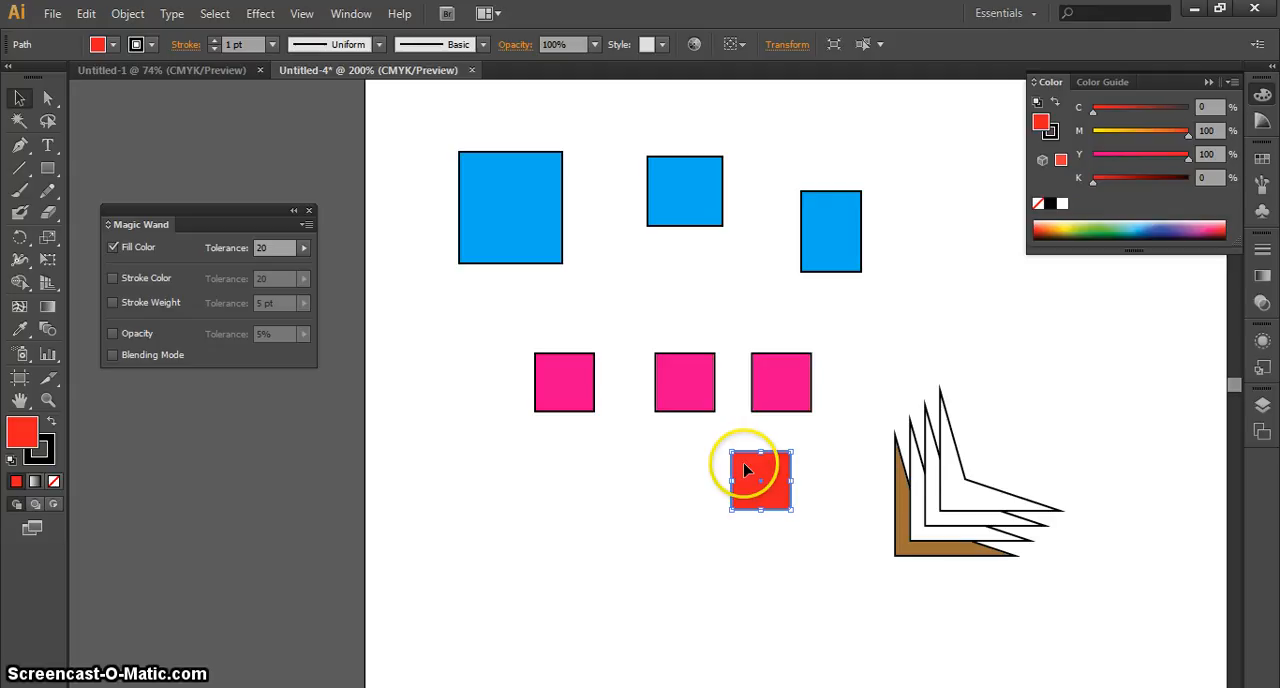
{"action": "left_click_drag", "start_coordinate": [754, 471], "coordinate": [567, 477]}
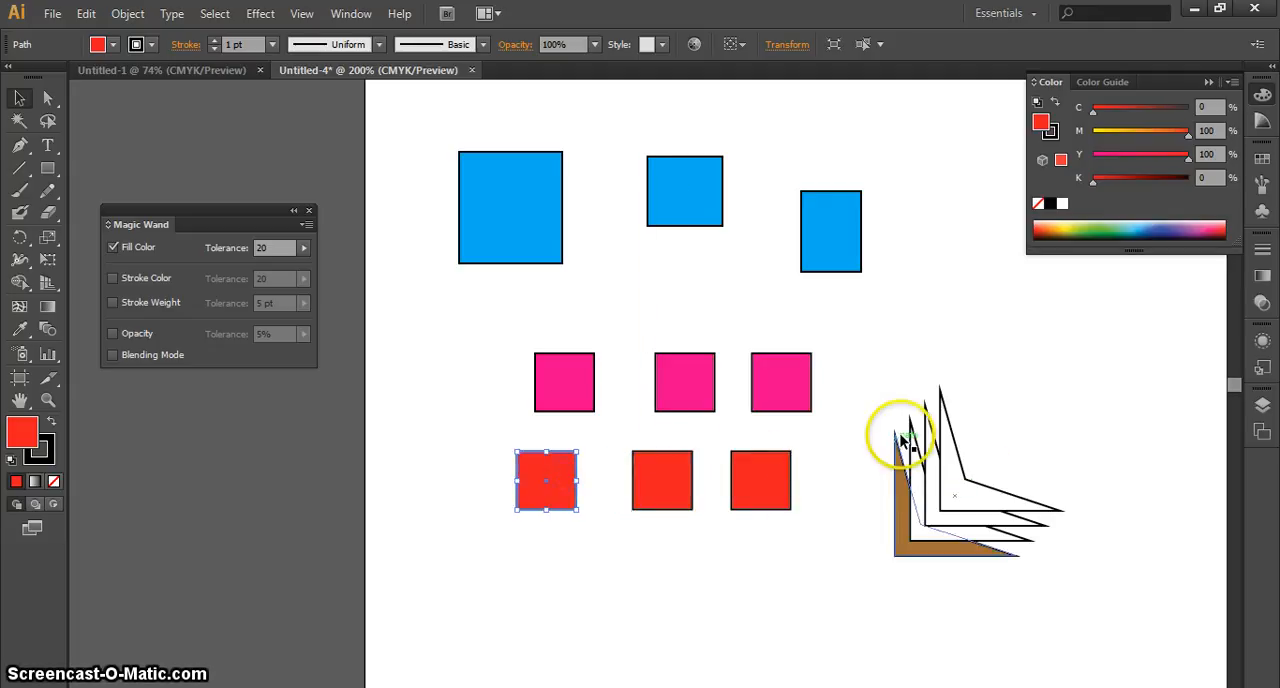
{"action": "left_click", "coordinate": [897, 365]}
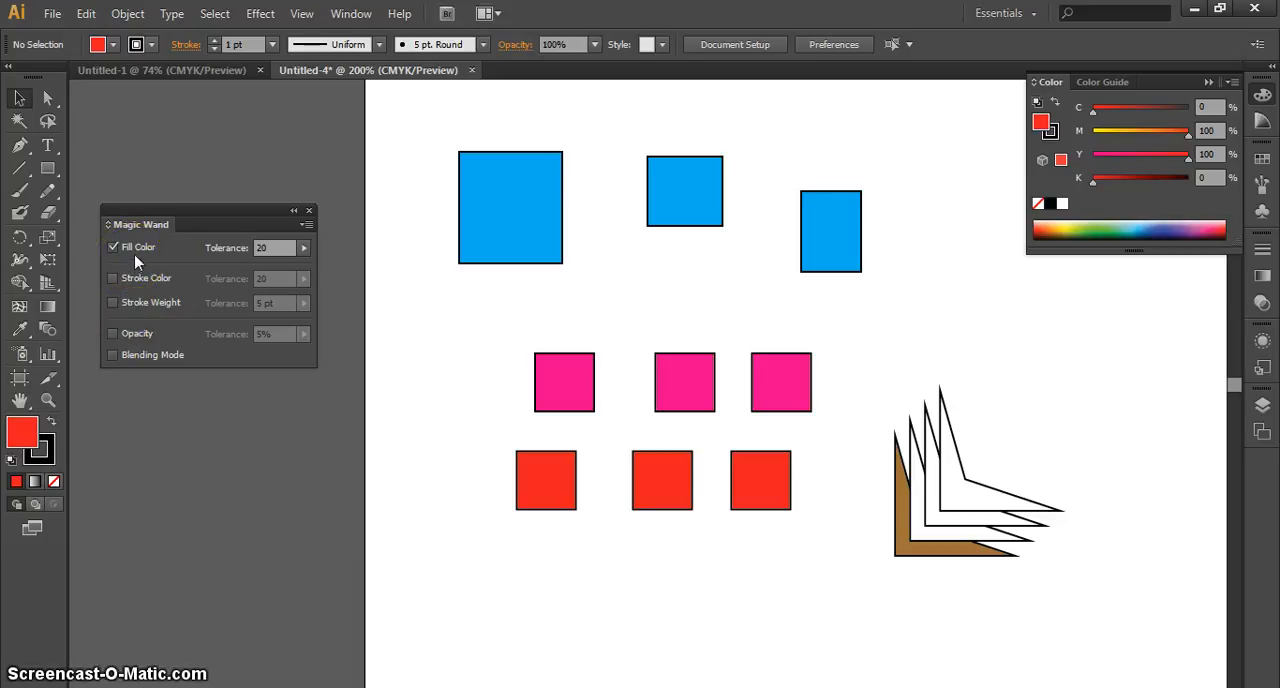
Set the Magic Wand's Fill Color tolerance to 0
{"action": "left_click", "coordinate": [282, 249]}
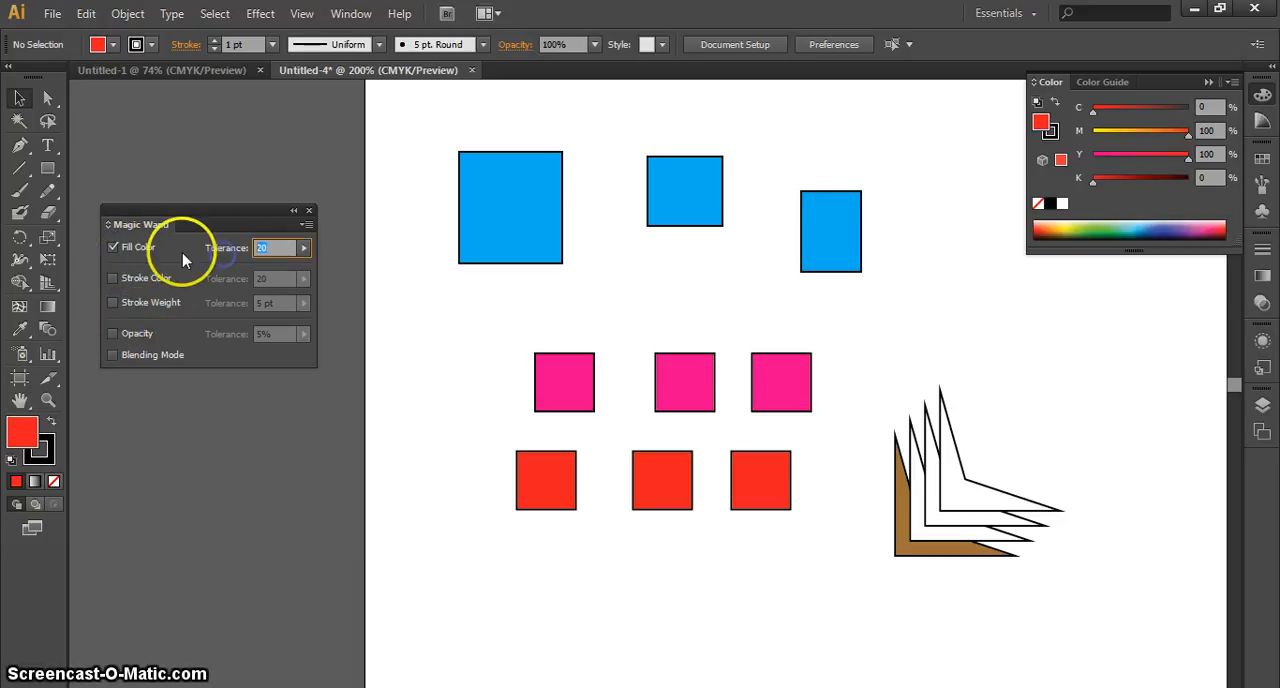
{"action": "type", "text": "0"}
{"action": "key", "text": "Return"}
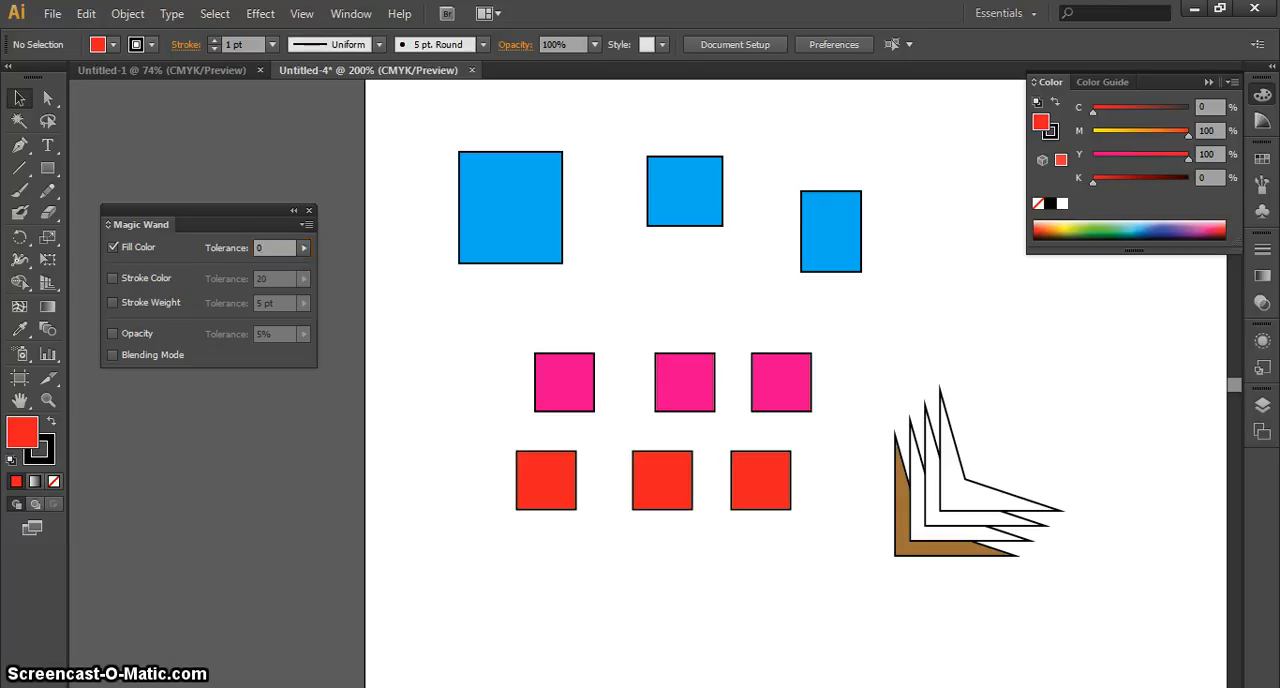
{"action": "left_click", "coordinate": [140, 255]}
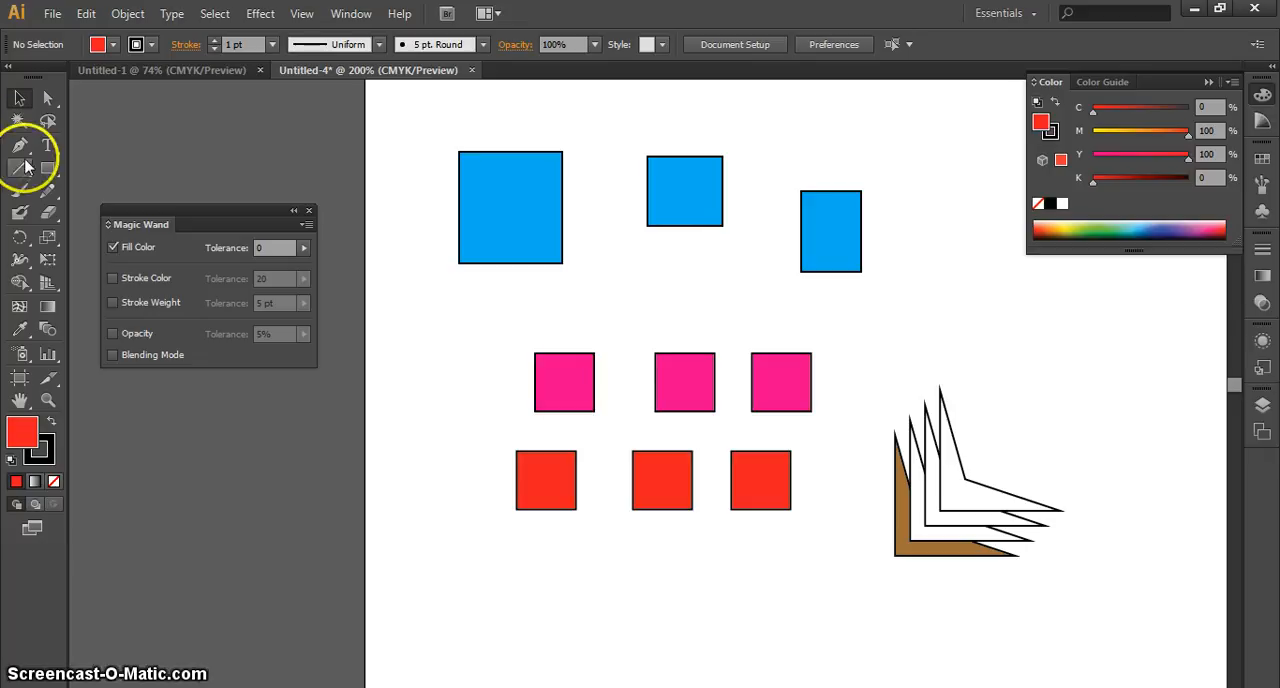
Select all pink squares with the Magic Wand, clear the selection, and pick and deselect the first pink square with the Selection tool
{"action": "left_click", "coordinate": [19, 121]}
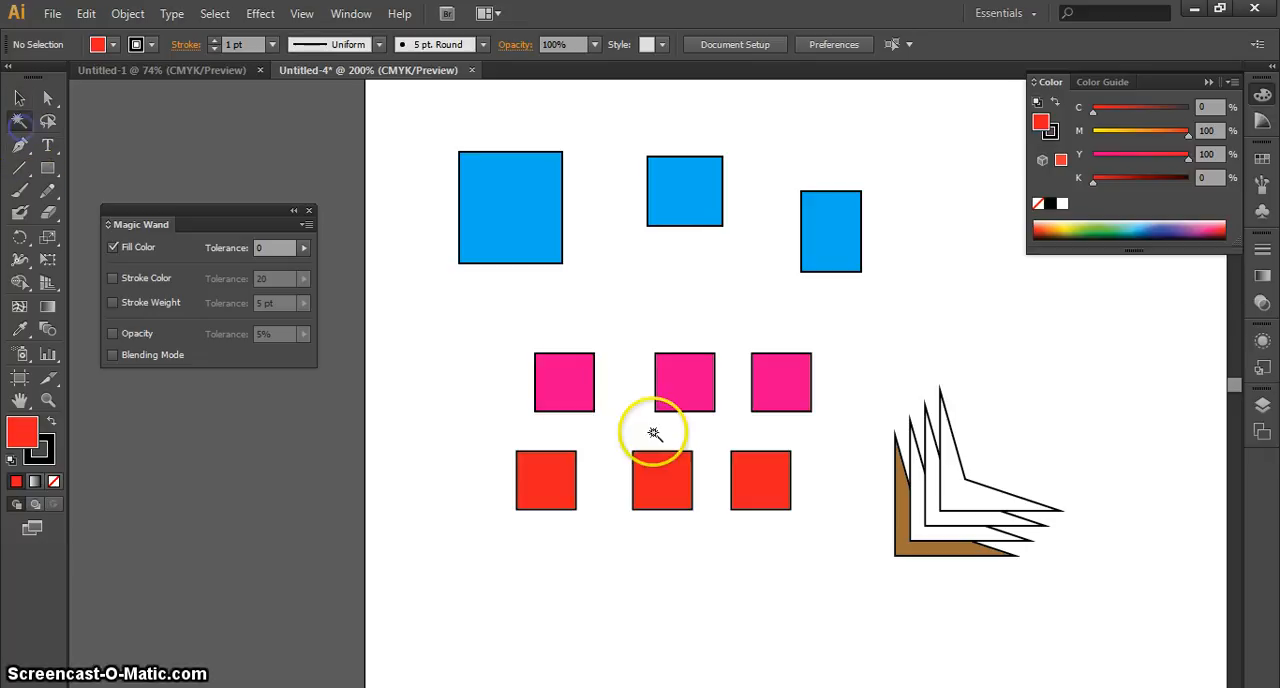
{"action": "left_click", "coordinate": [567, 382]}
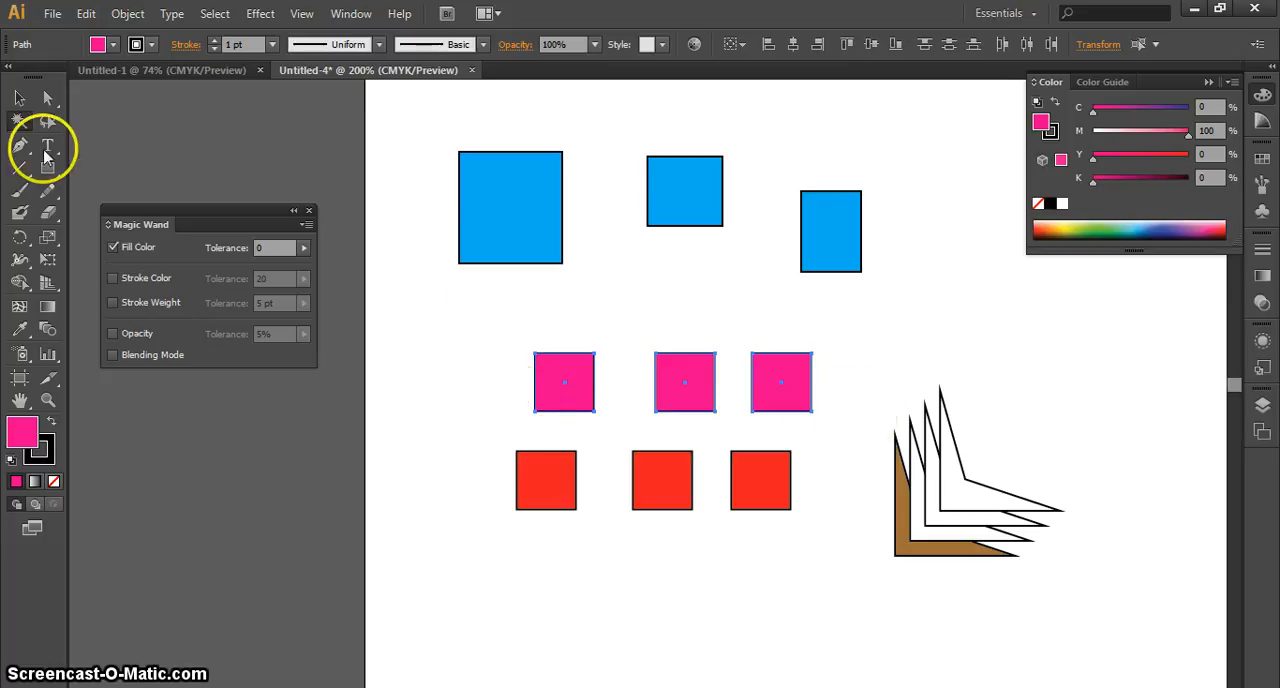
{"action": "left_click", "coordinate": [19, 97]}
{"action": "left_click", "coordinate": [224, 459]}
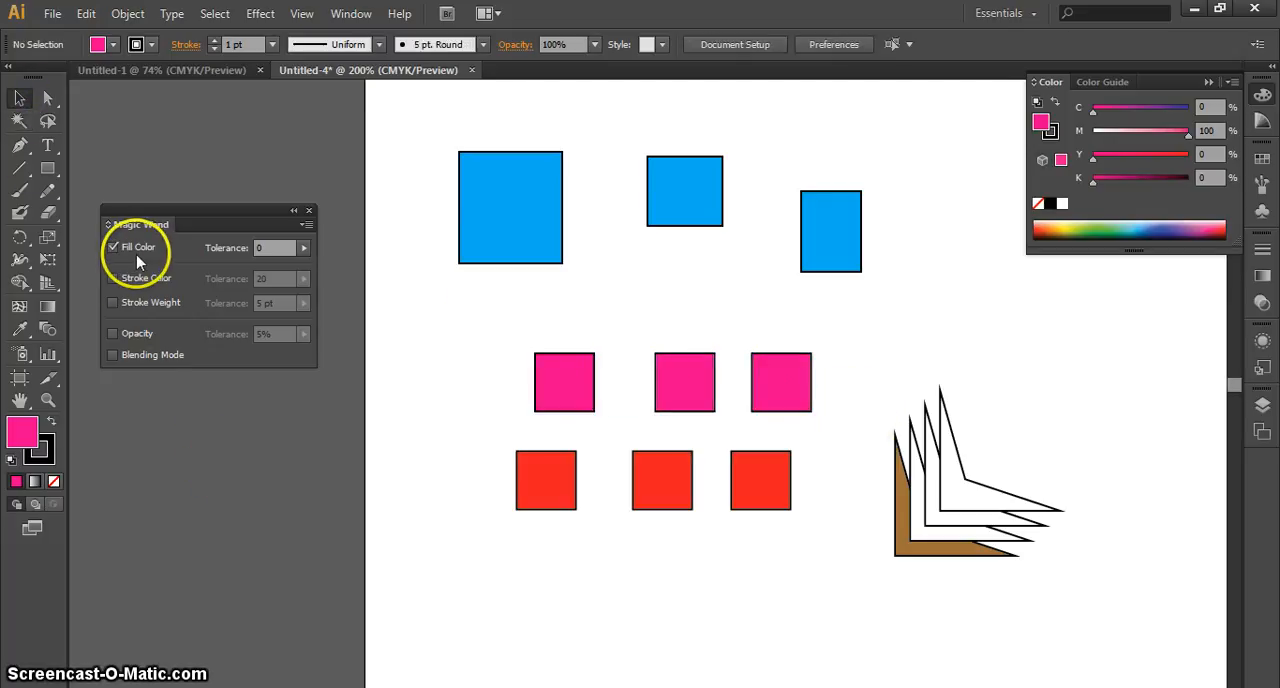
{"action": "left_click", "coordinate": [562, 380]}
{"action": "left_click", "coordinate": [460, 338]}
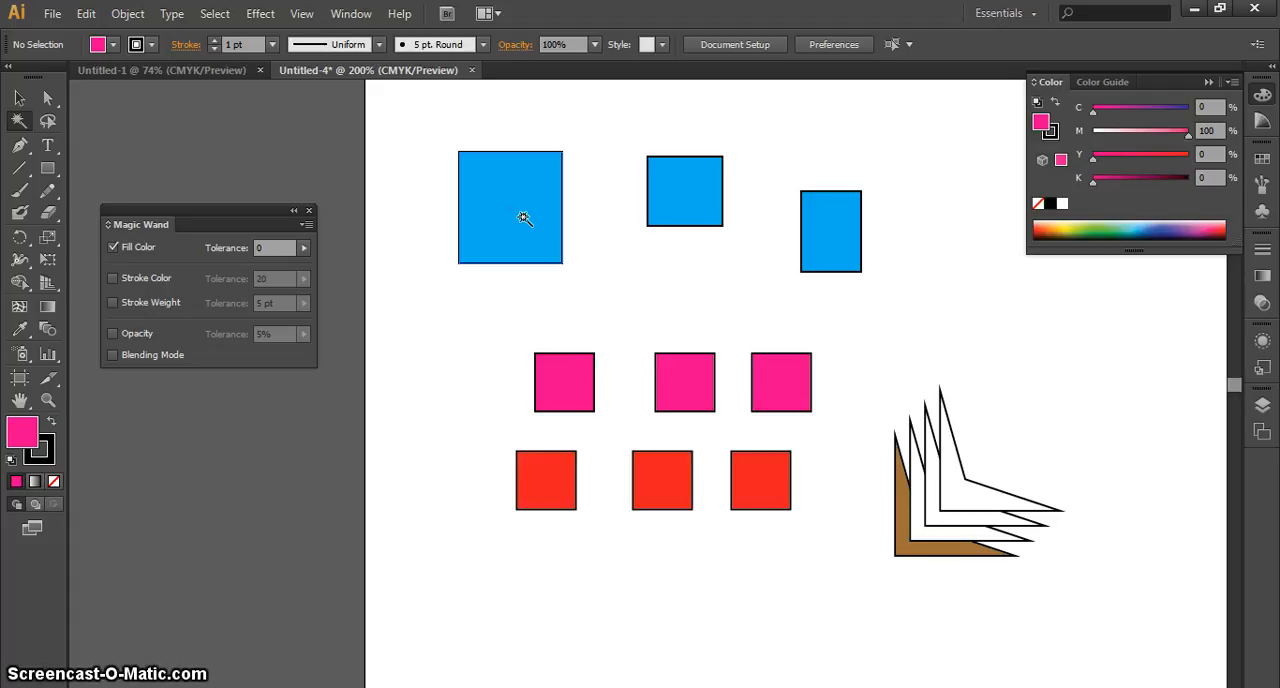
Select the pink, blue and red groups in turn with the Magic Wand, sampling the first shape of each, and clear the selection
{"action": "left_click", "coordinate": [566, 388]}
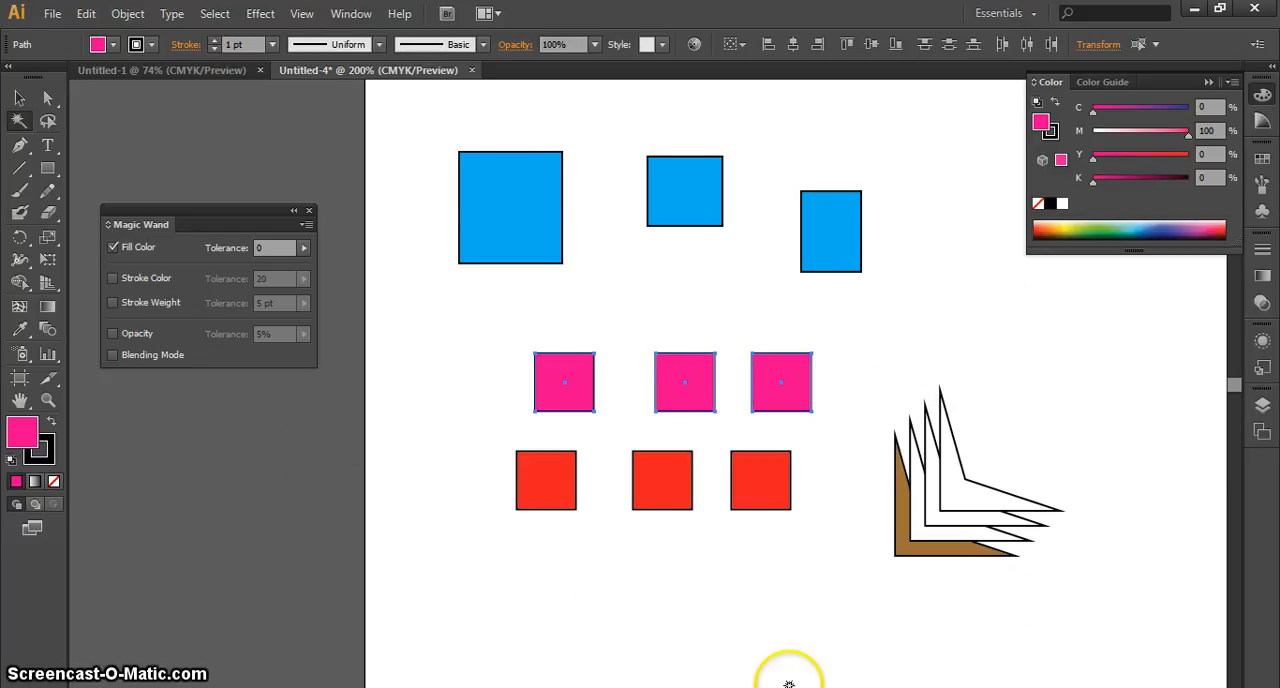
{"action": "left_click", "coordinate": [512, 203]}
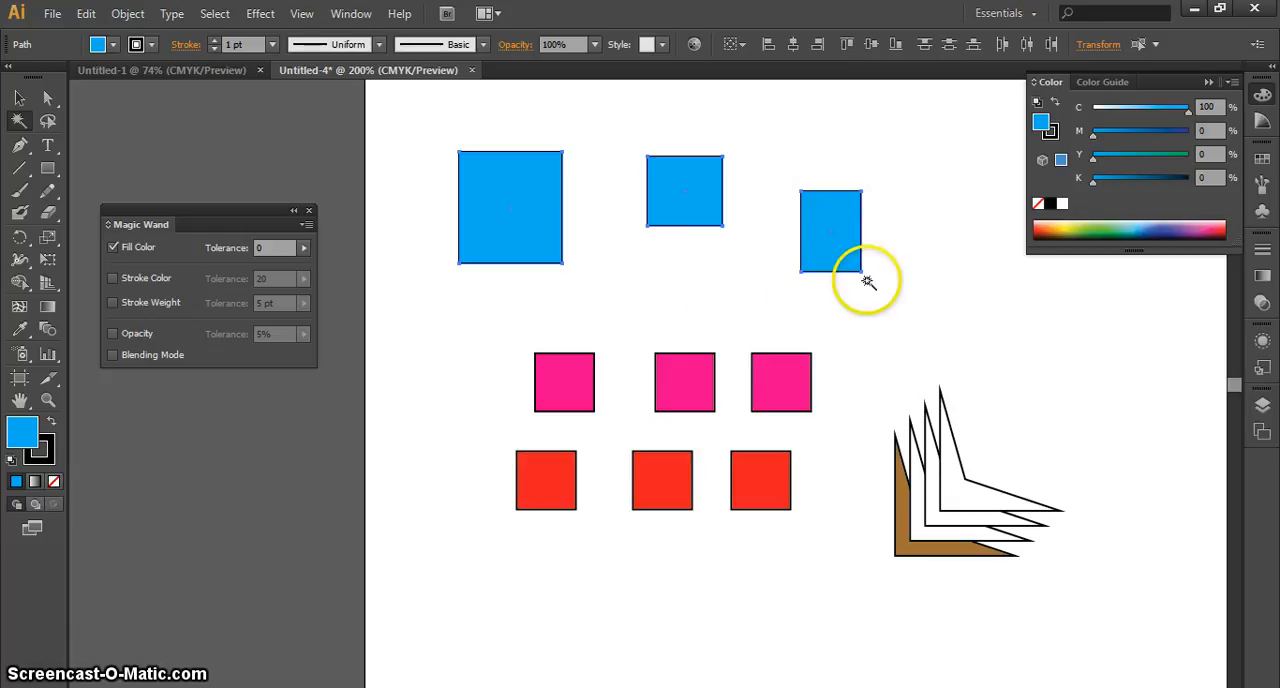
{"action": "left_click", "coordinate": [542, 483]}
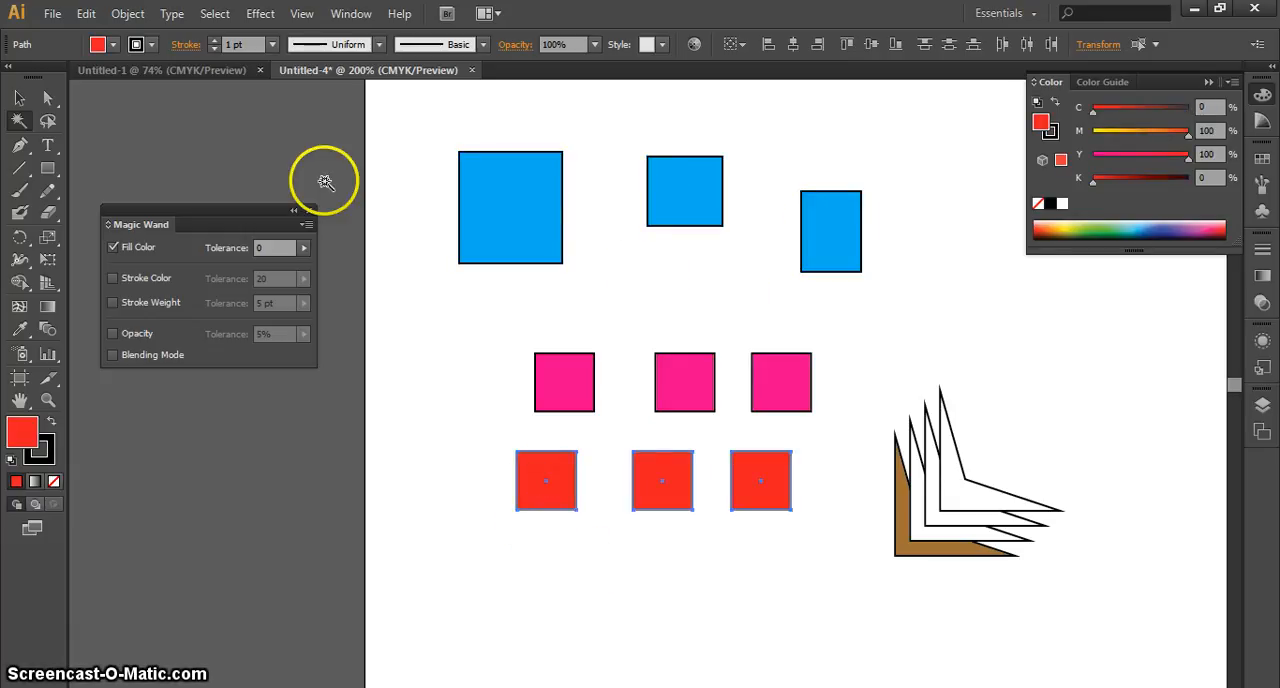
{"action": "left_click", "coordinate": [19, 97]}
{"action": "left_click", "coordinate": [282, 145]}
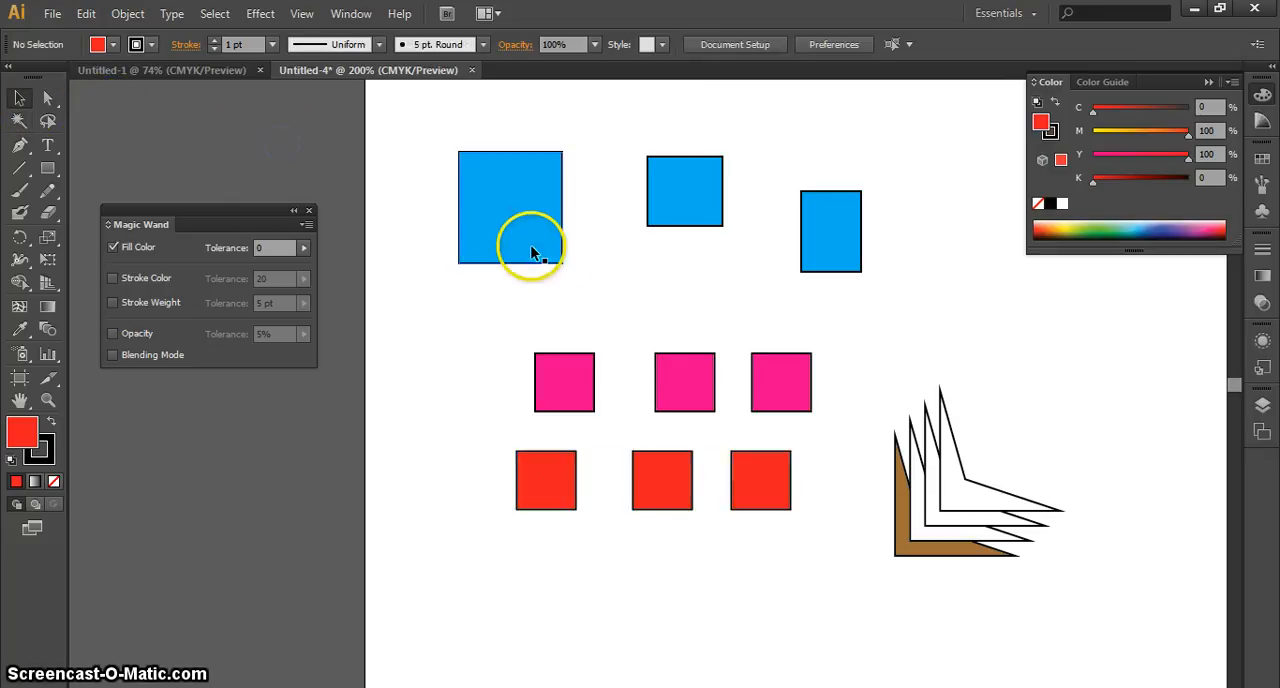
Select the three blue rectangles together with the Selection tool by adding them one at a time
{"action": "left_click", "coordinate": [690, 200]}
{"action": "left_click", "coordinate": [855, 222]}
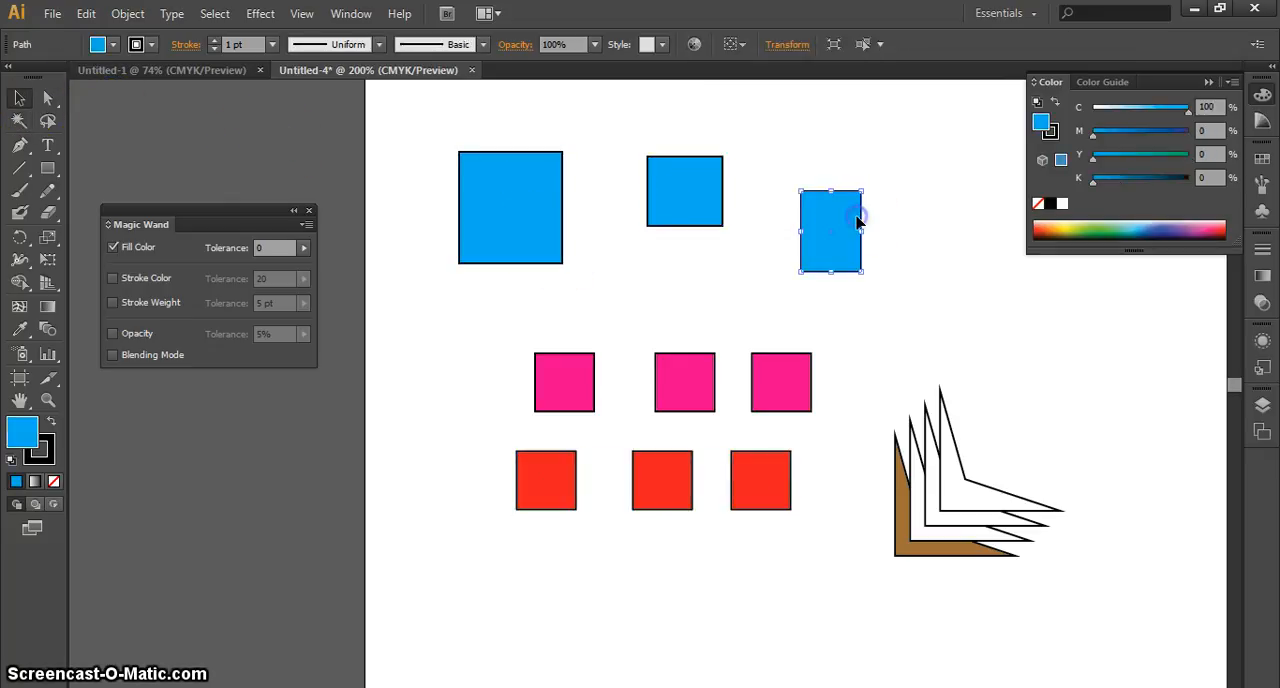
{"action": "left_click", "coordinate": [708, 196], "text": "shift"}
{"action": "left_click", "coordinate": [503, 177], "text": "shift"}
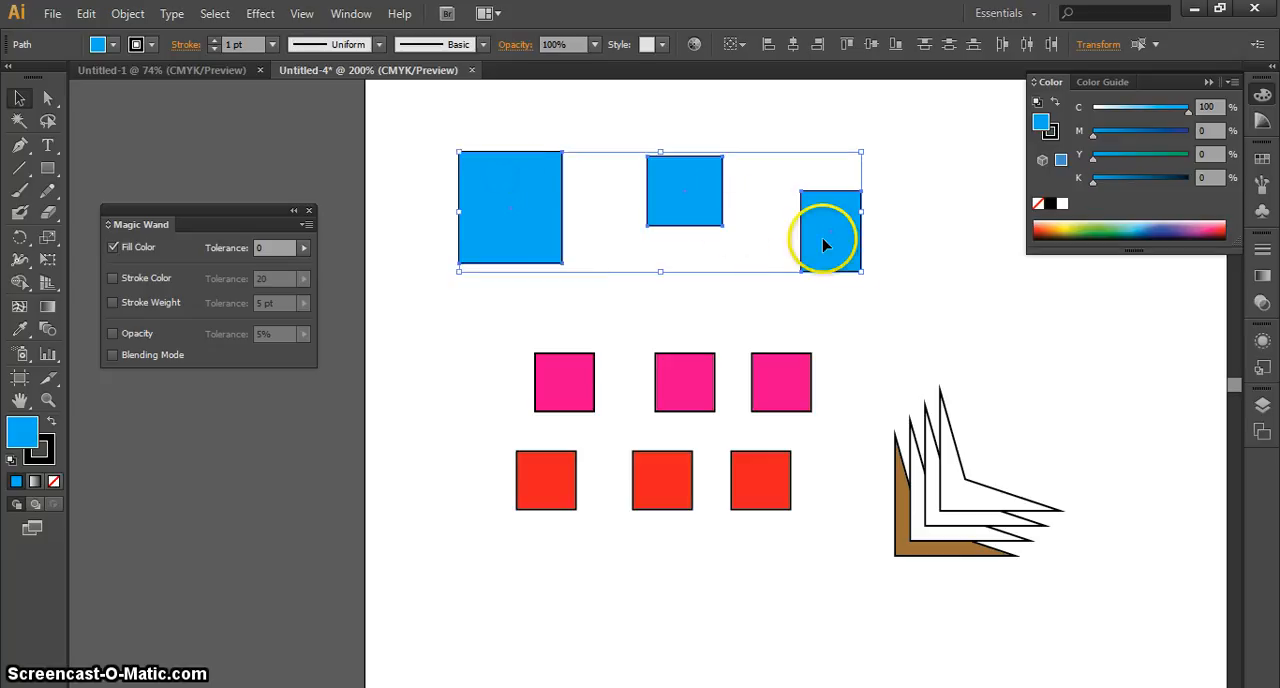
{"action": "left_click", "coordinate": [902, 258]}
{"action": "left_click_drag", "start_coordinate": [915, 234], "coordinate": [866, 266]}
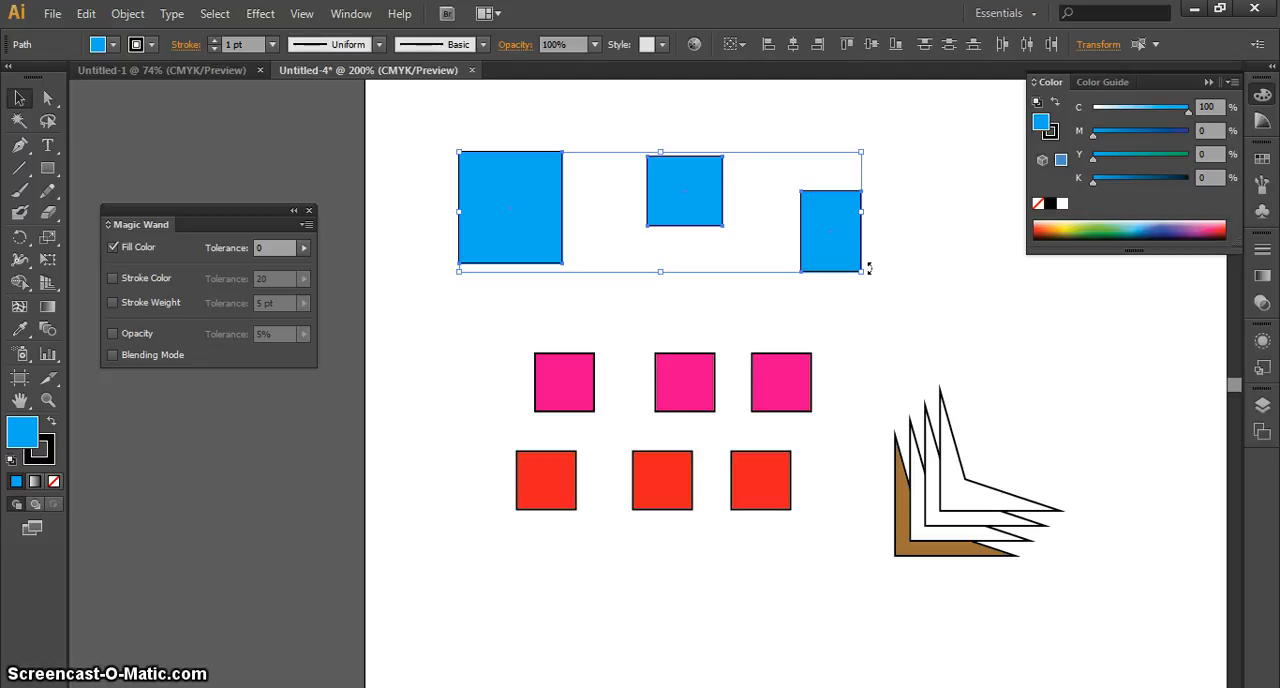
Move the second and third pink squares and the middle red square so they overlap around the third red square
{"action": "left_click_drag", "start_coordinate": [792, 396], "coordinate": [786, 475]}
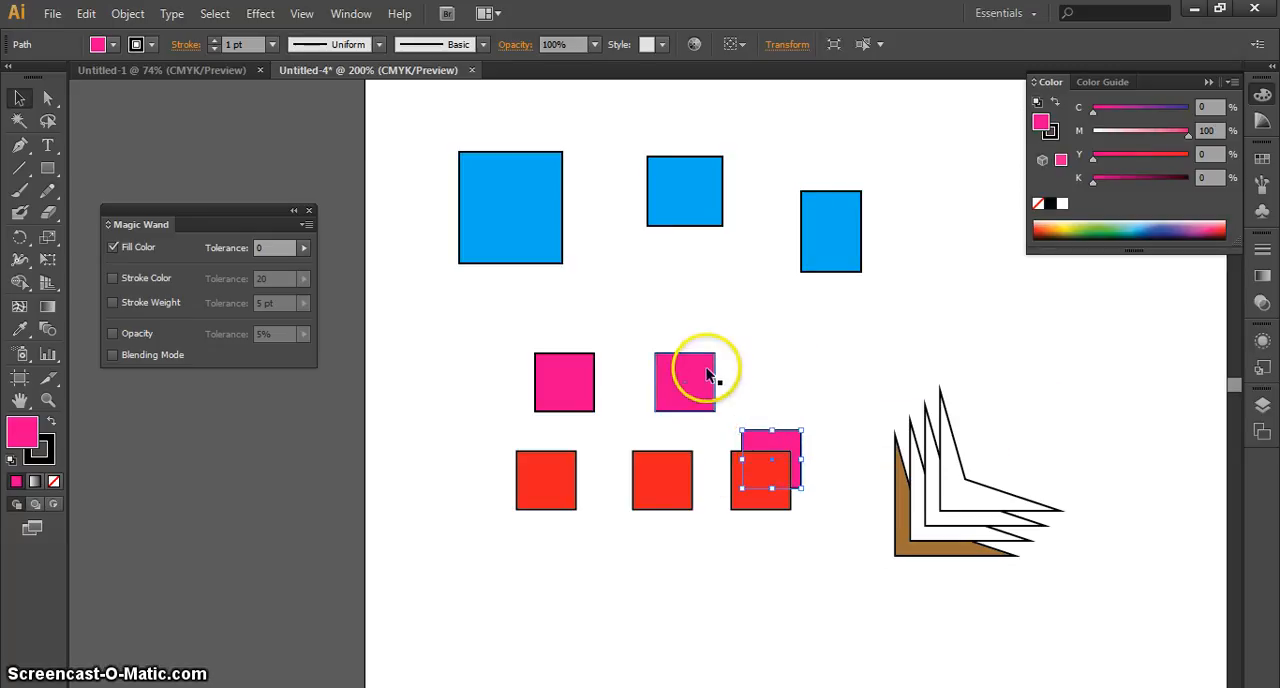
{"action": "left_click_drag", "start_coordinate": [710, 370], "coordinate": [750, 478]}
{"action": "left_click", "coordinate": [790, 481], "text": "shift"}
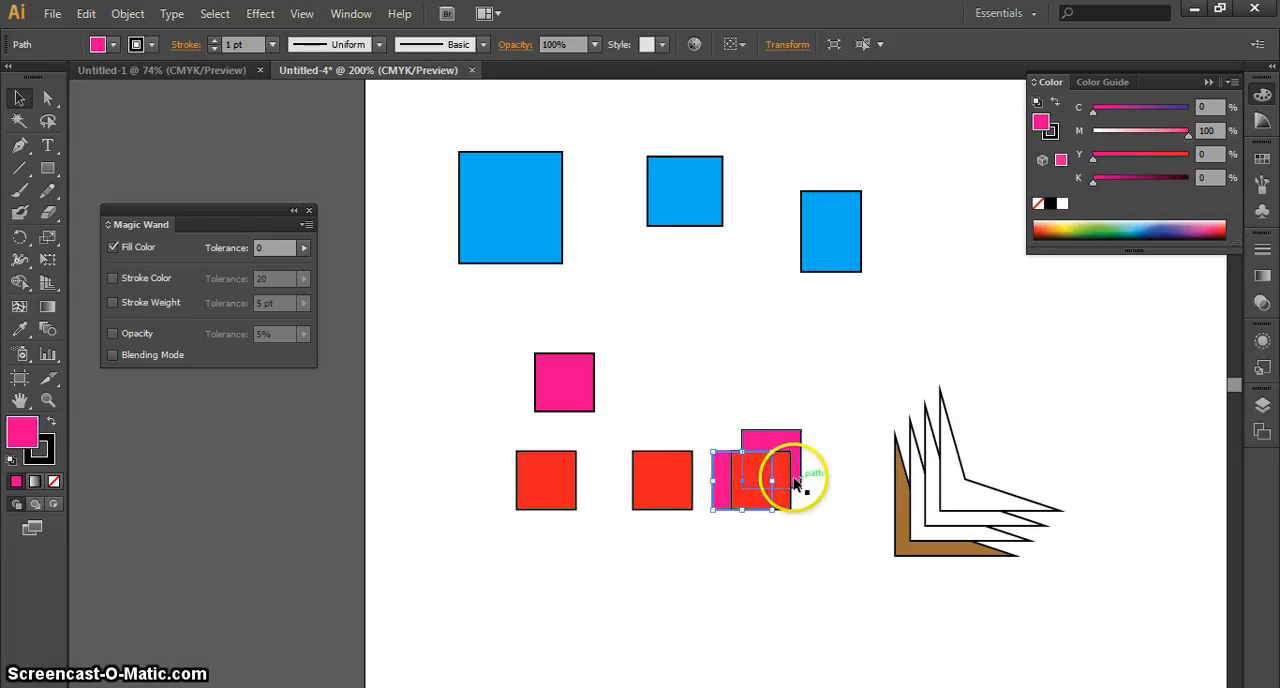
{"action": "left_click_drag", "start_coordinate": [646, 491], "coordinate": [726, 446]}
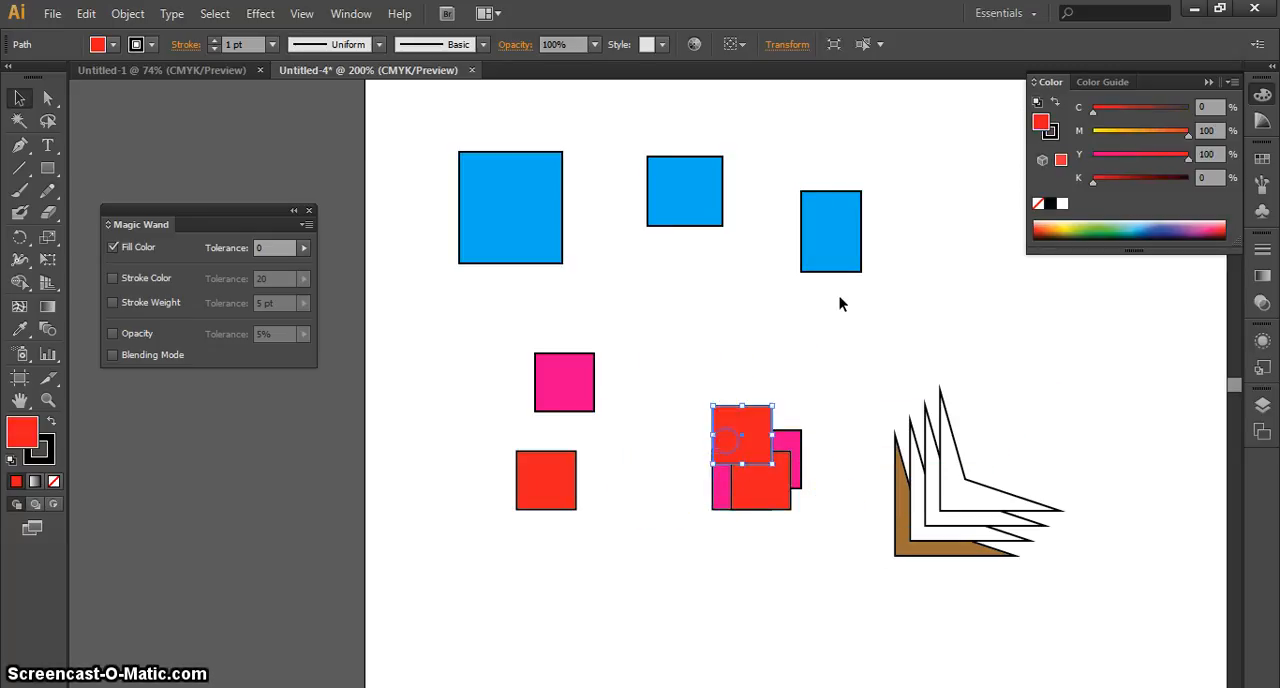
Move the three blue rectangles onto the overlapping pink and red squares to form one cluster, and clear the selection
{"action": "left_click_drag", "start_coordinate": [827, 398], "coordinate": [814, 491]}
{"action": "left_click_drag", "start_coordinate": [686, 200], "coordinate": [718, 513]}
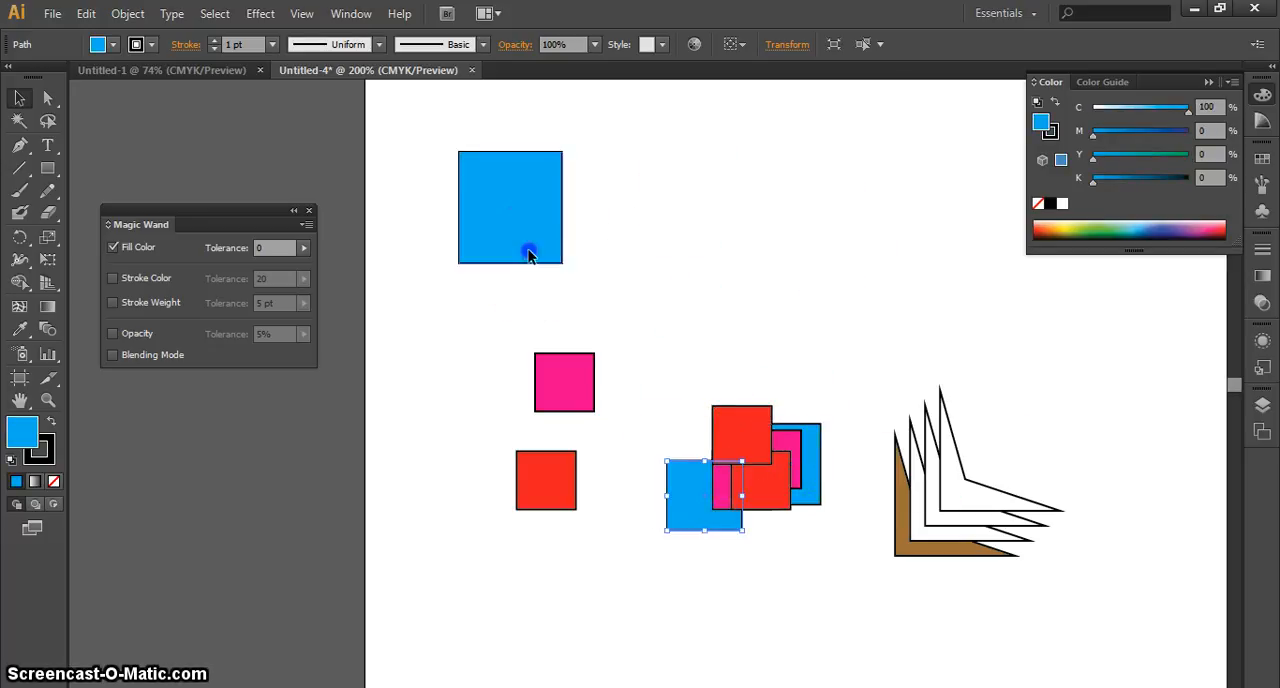
{"action": "left_click_drag", "start_coordinate": [528, 251], "coordinate": [829, 486]}
{"action": "left_click", "coordinate": [849, 270]}
{"action": "left_click", "coordinate": [827, 538]}
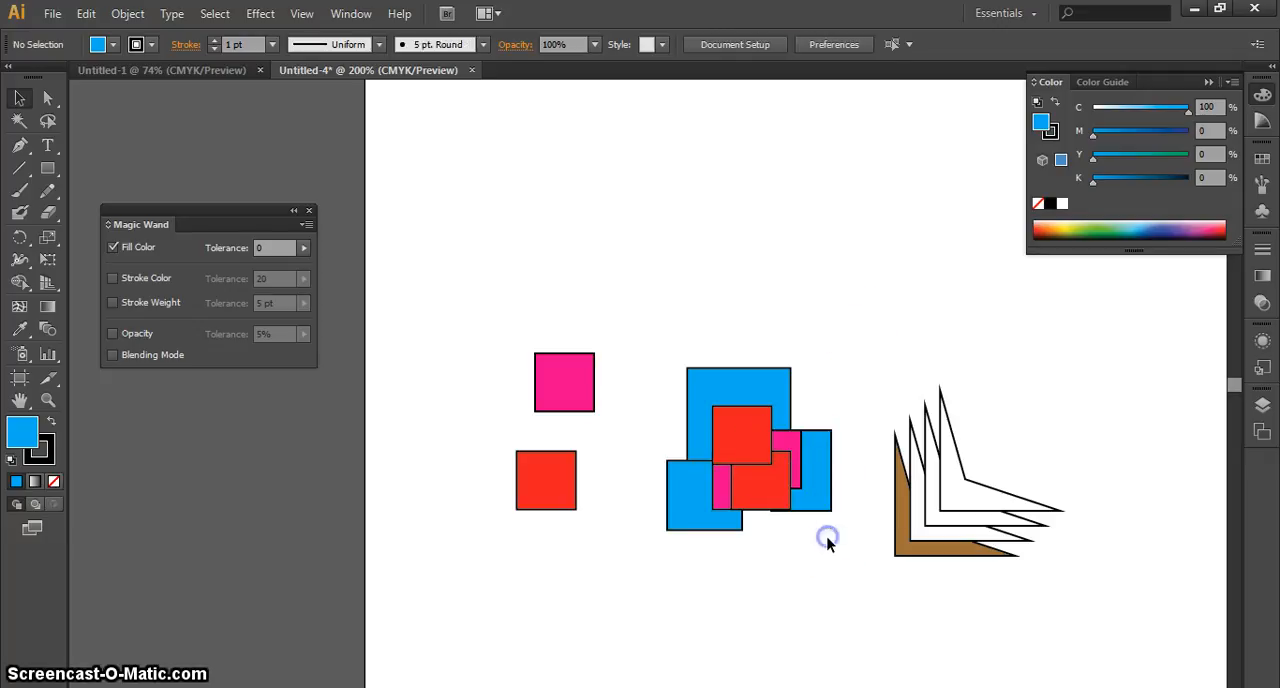
Pick the blue rectangles in the overlapping cluster one at a time with the Selection tool, clearing the selection between picks
{"action": "left_click", "coordinate": [827, 495]}
{"action": "left_click", "coordinate": [826, 534]}
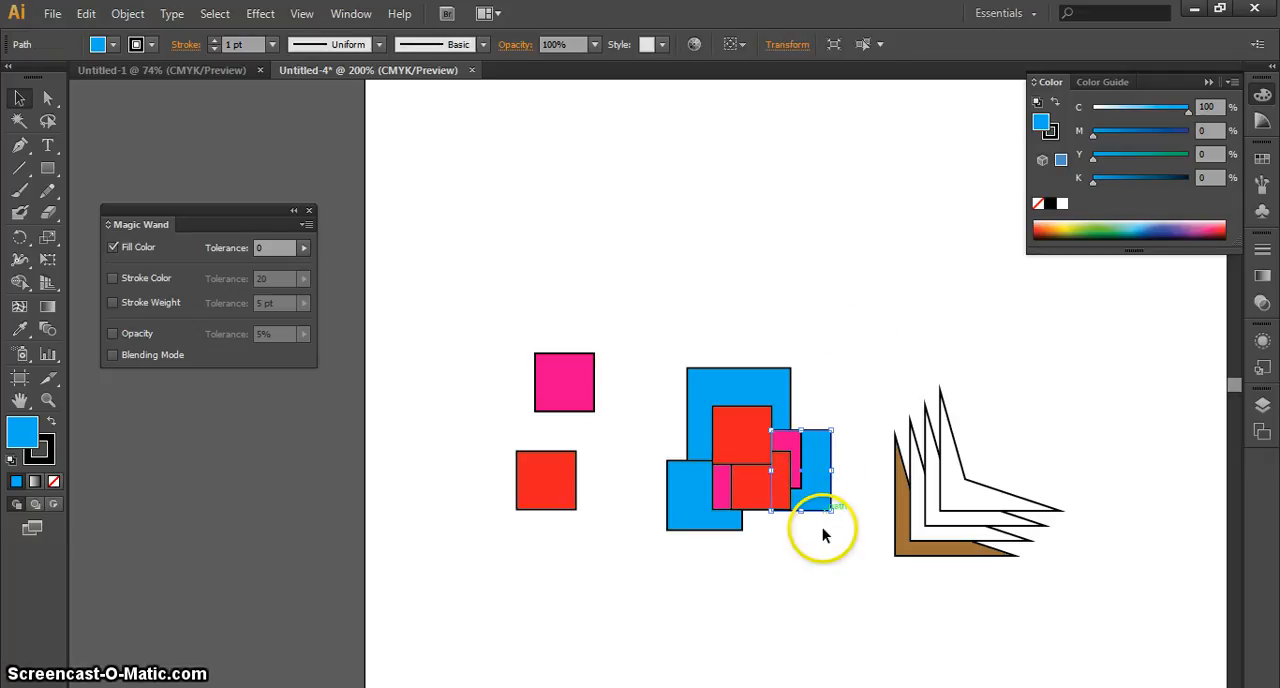
{"action": "left_click", "coordinate": [822, 495]}
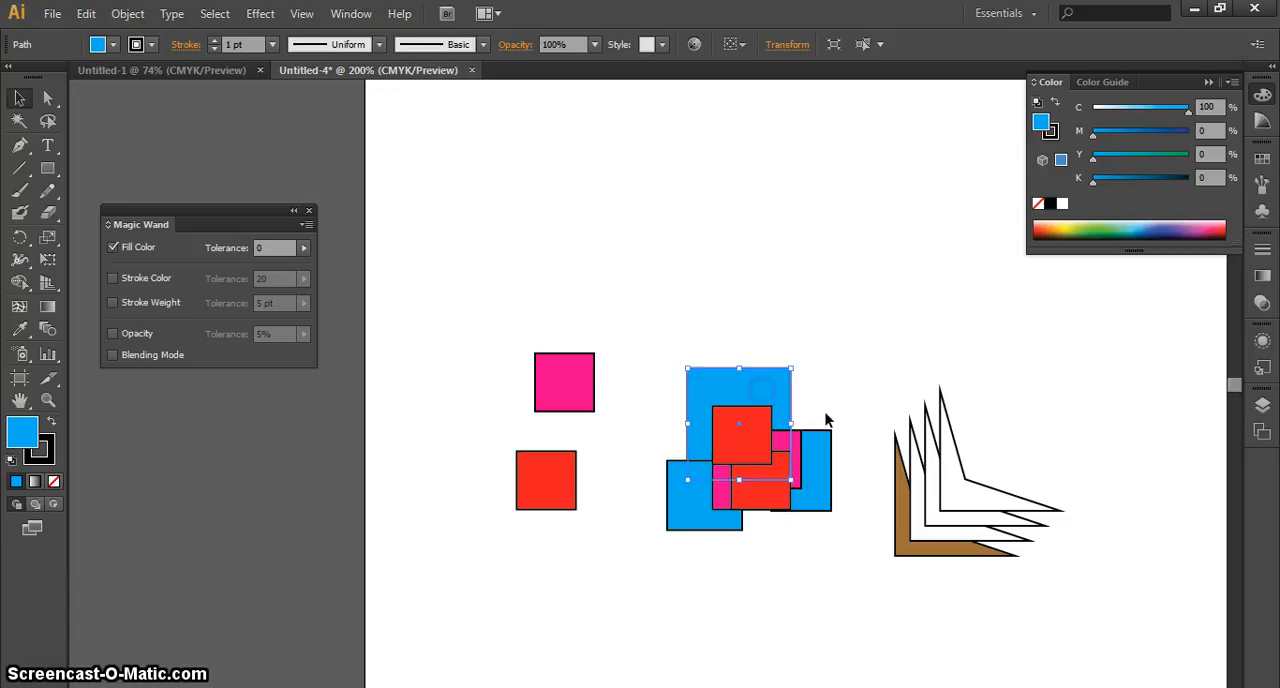
{"action": "left_click", "coordinate": [673, 503]}
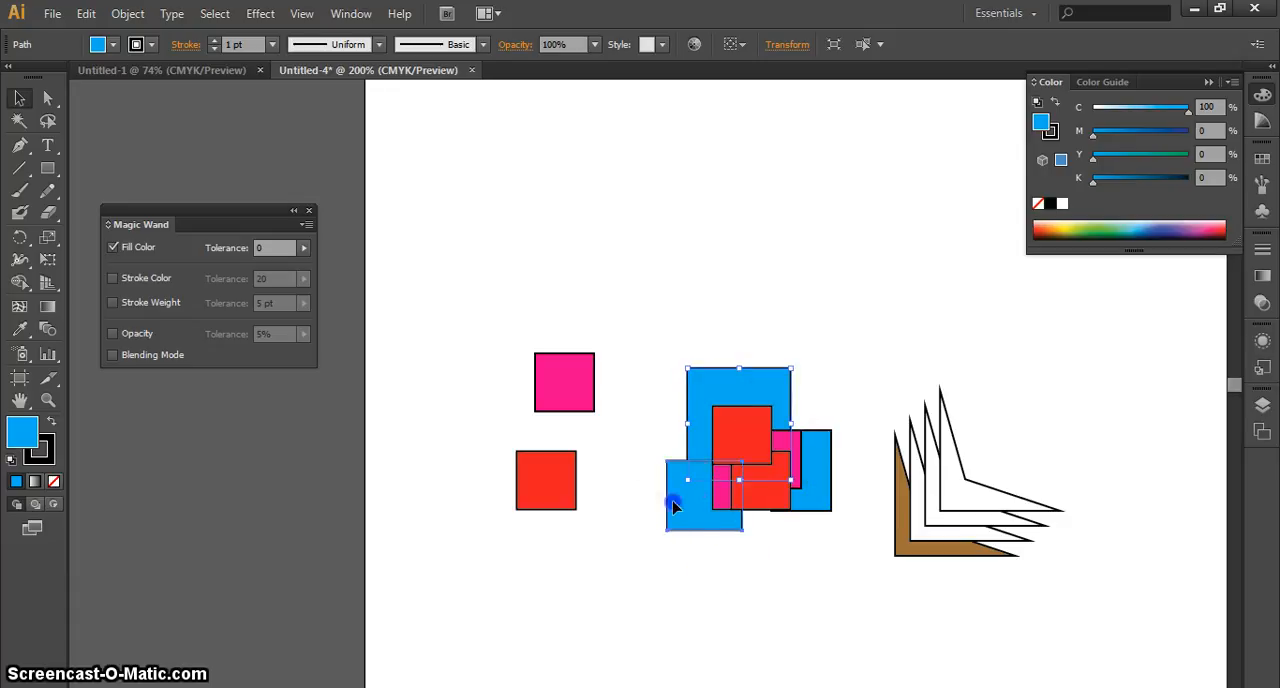
{"action": "left_click", "coordinate": [785, 553]}
{"action": "left_click", "coordinate": [820, 502]}
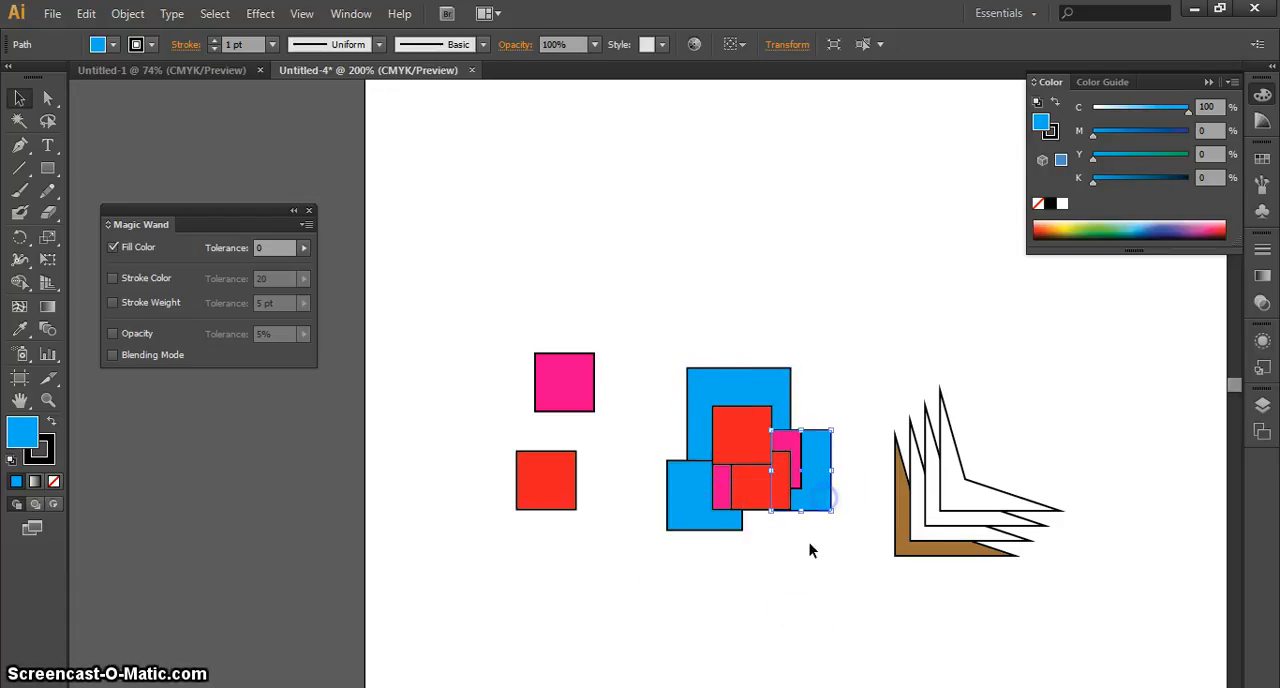
{"action": "left_click", "coordinate": [809, 555]}
{"action": "left_click", "coordinate": [735, 379]}
{"action": "left_click", "coordinate": [826, 577]}
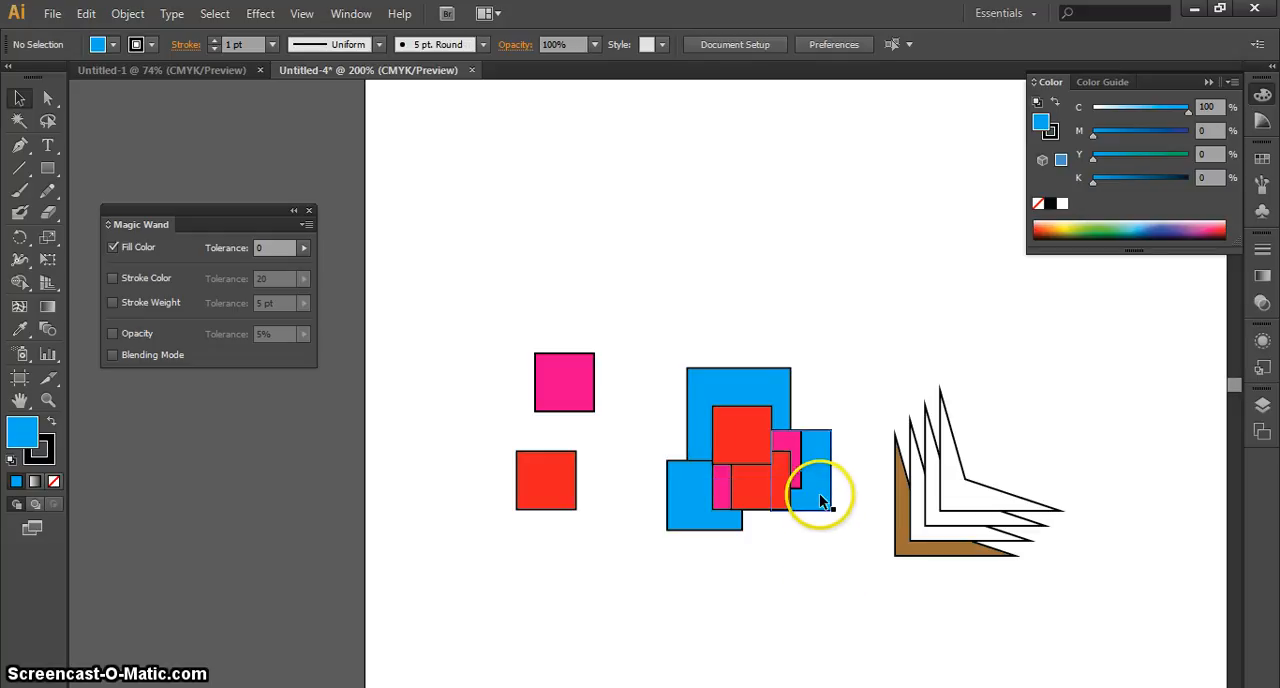
{"action": "left_click", "coordinate": [820, 495]}
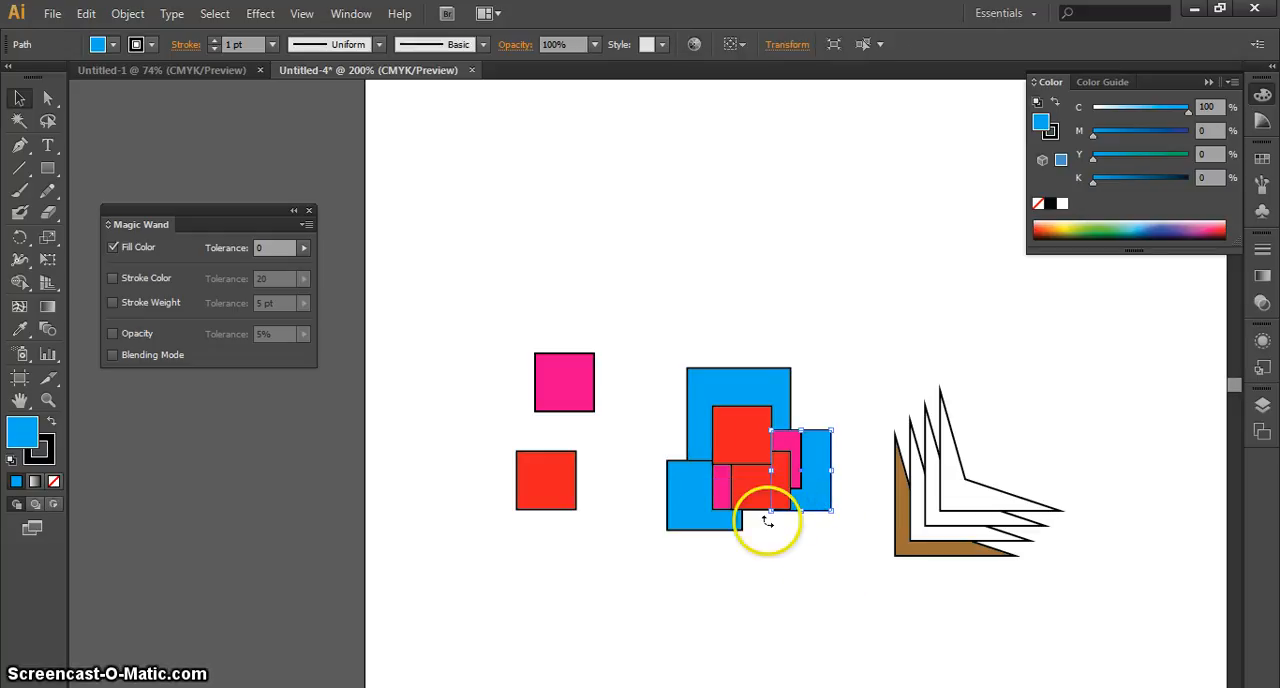
{"action": "left_click", "coordinate": [614, 291]}
{"action": "left_click", "coordinate": [691, 394]}
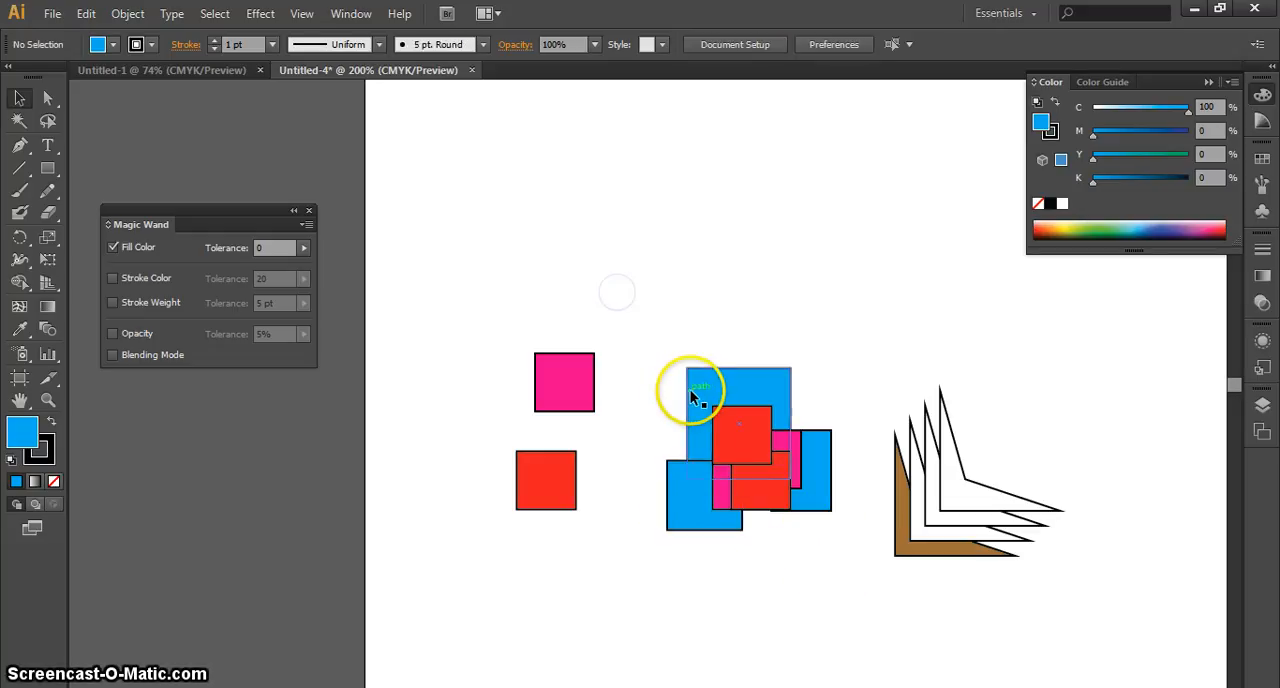
Marquee-select the whole overlapping cluster with the Selection tool, clear the selection, and pick individual blue rectangles instead
{"action": "left_click_drag", "start_coordinate": [760, 477], "coordinate": [849, 588]}
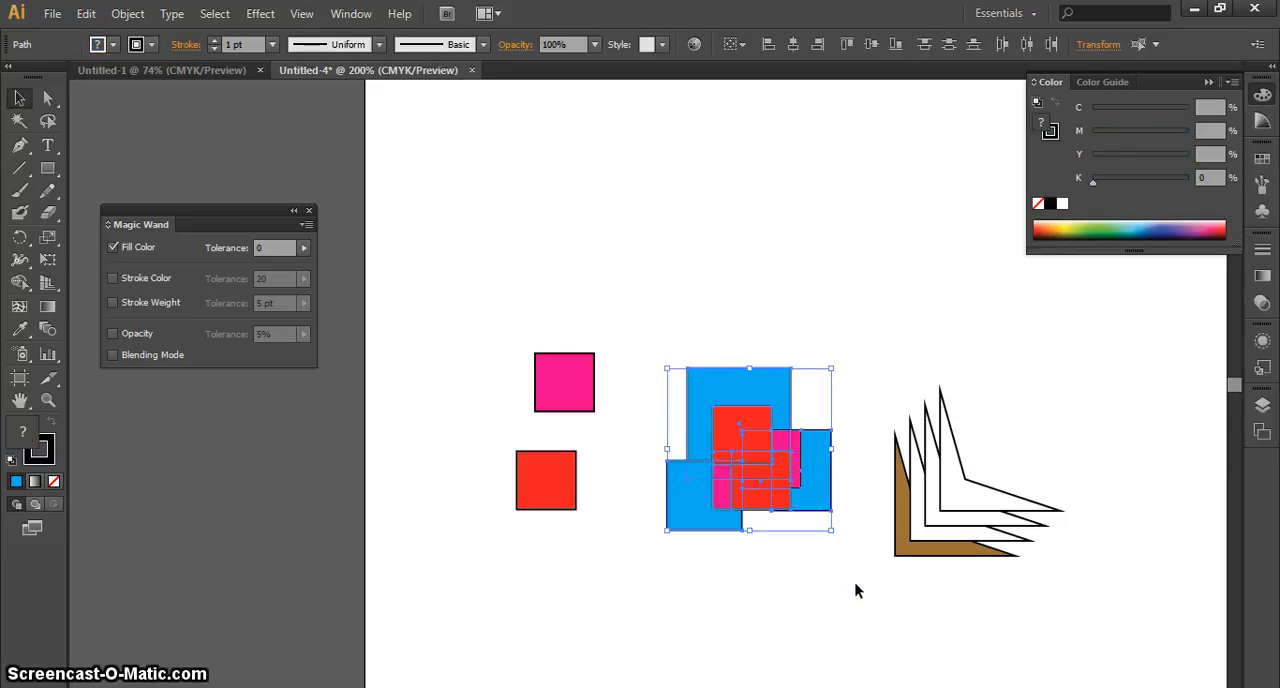
{"action": "left_click", "coordinate": [850, 584]}
{"action": "left_click_drag", "start_coordinate": [852, 579], "coordinate": [648, 343]}
{"action": "left_click", "coordinate": [808, 561]}
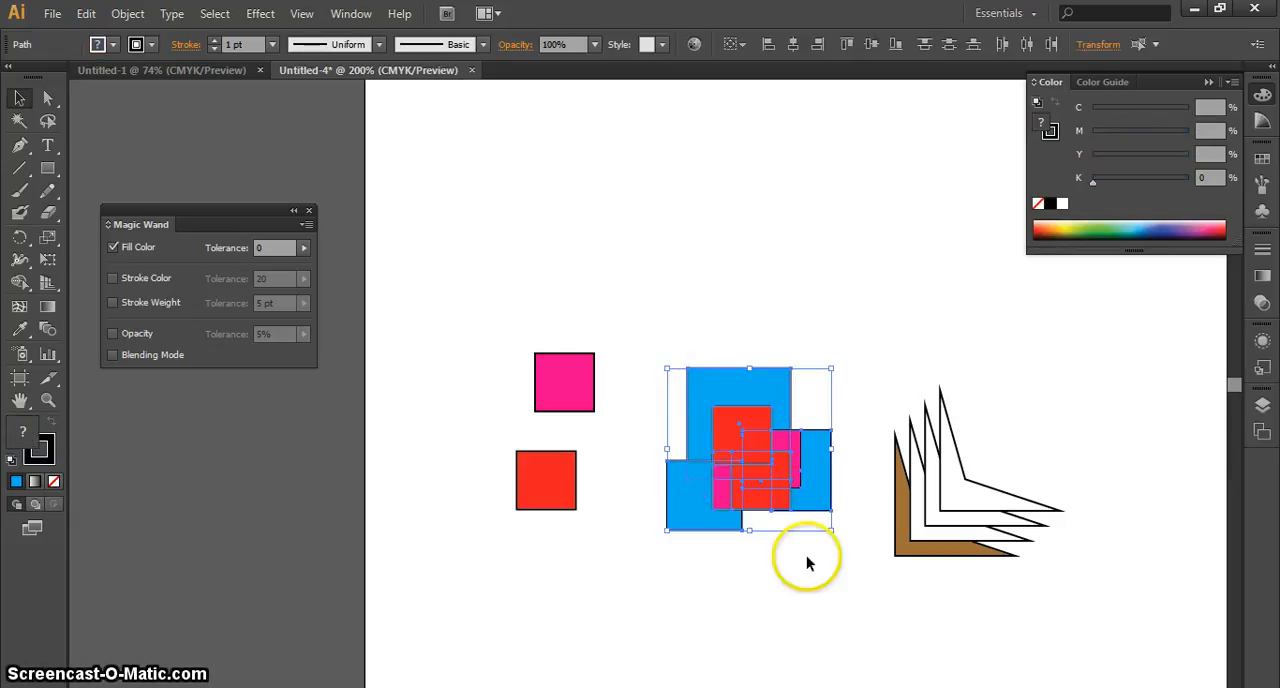
{"action": "left_click", "coordinate": [814, 500]}
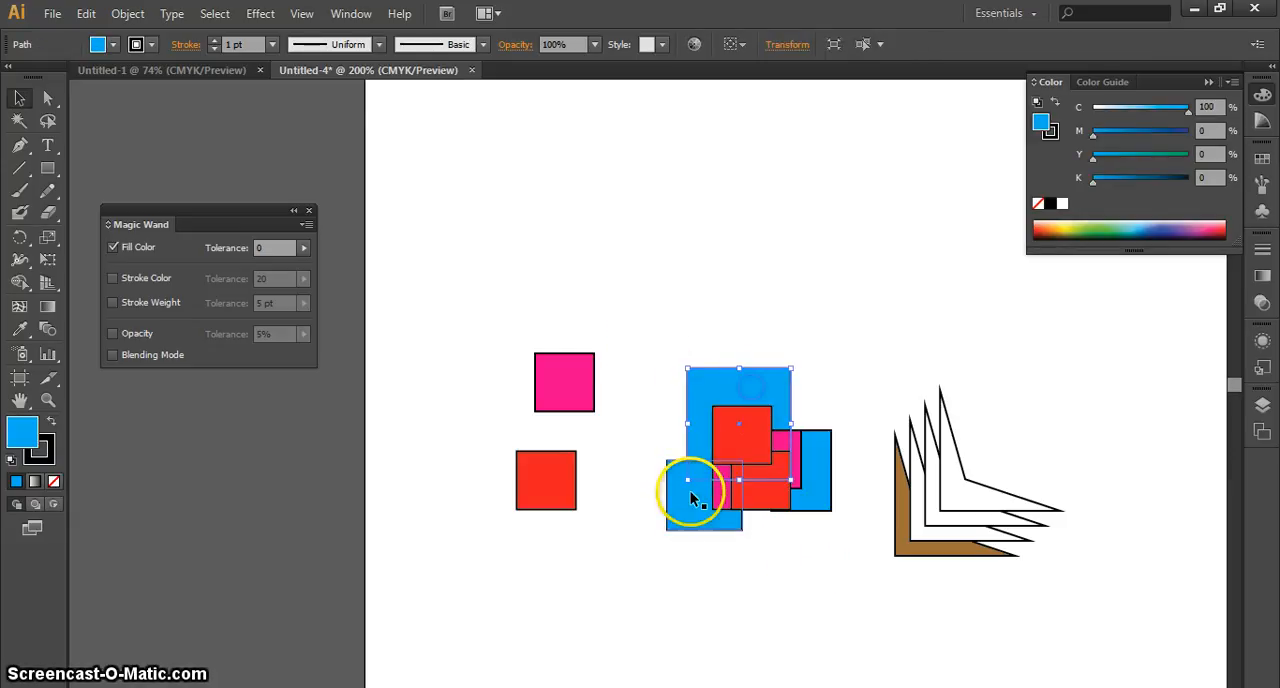
{"action": "left_click", "coordinate": [754, 549]}
{"action": "left_click", "coordinate": [756, 409]}
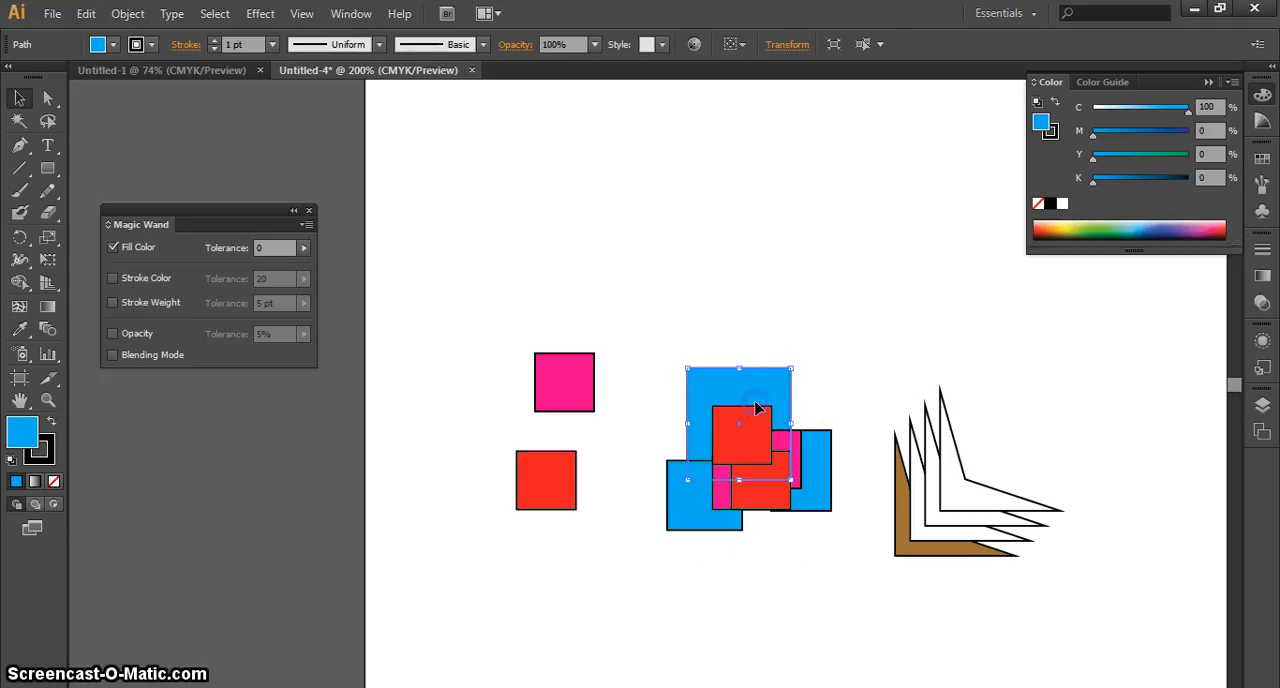
Select all blue rectangles with the Magic Wand, move them together above the cluster onto empty artboard, and clear the selection
{"action": "left_click", "coordinate": [19, 120]}
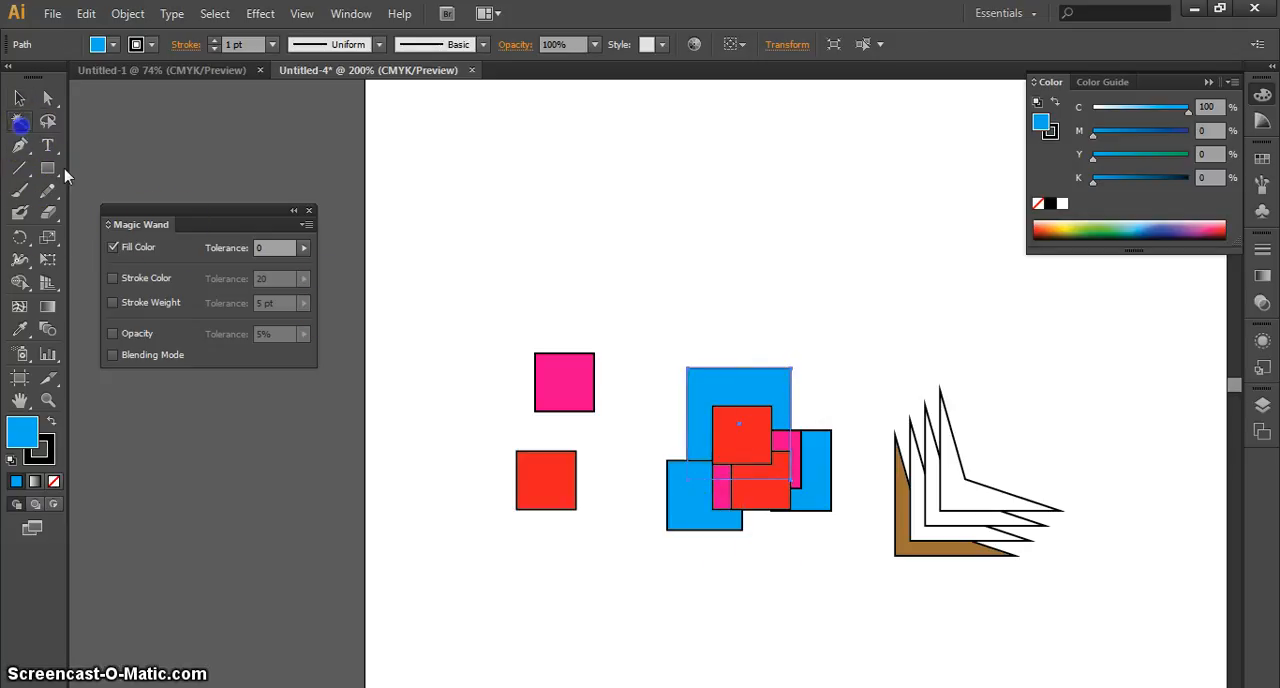
{"action": "left_click", "coordinate": [736, 377]}
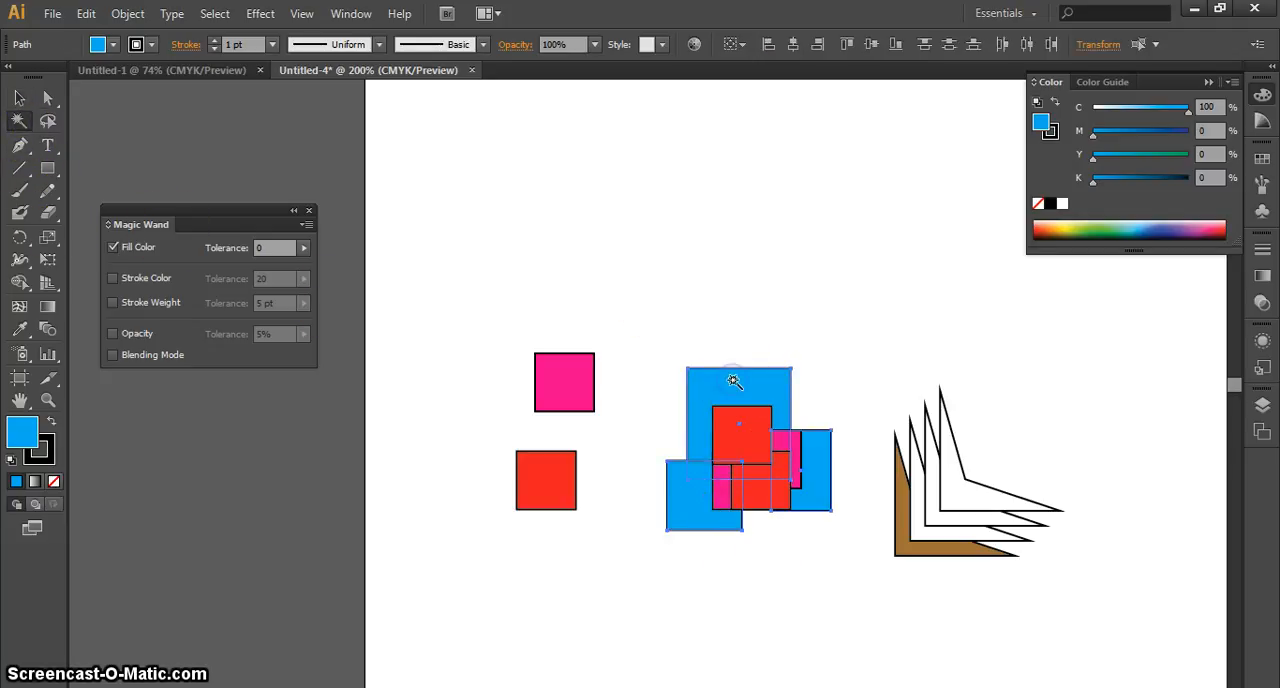
{"action": "left_click", "coordinate": [19, 97]}
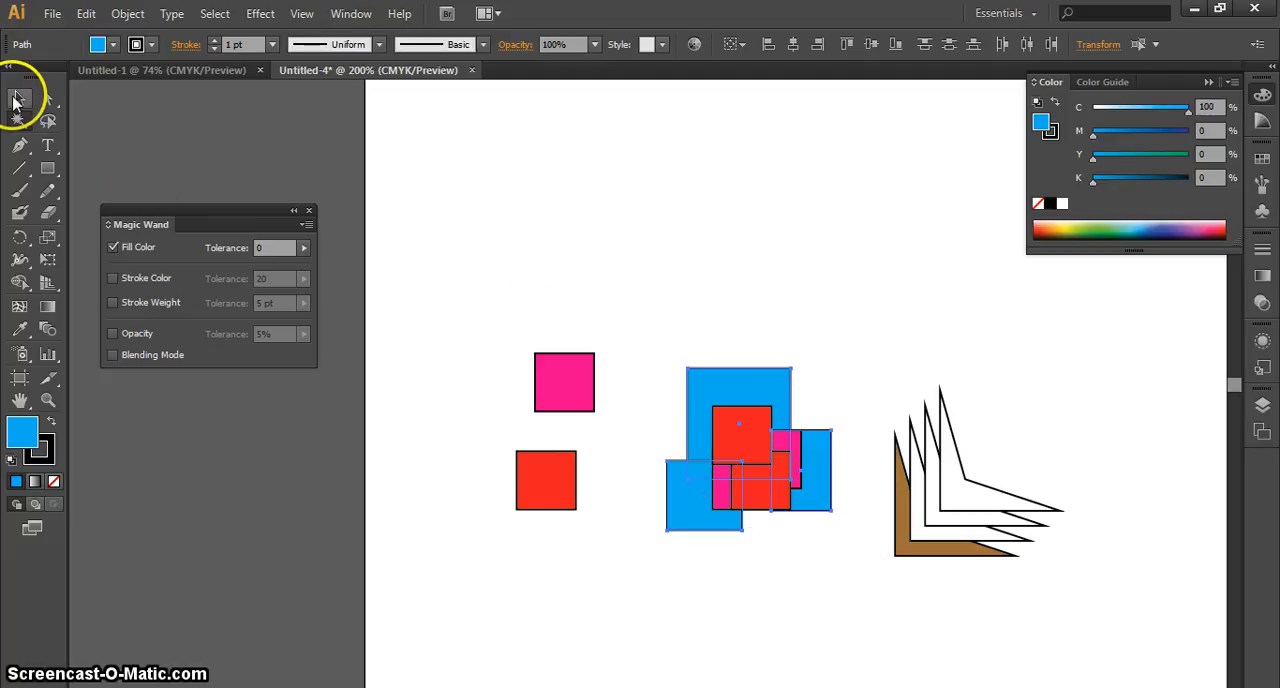
{"action": "left_click_drag", "start_coordinate": [787, 400], "coordinate": [852, 153]}
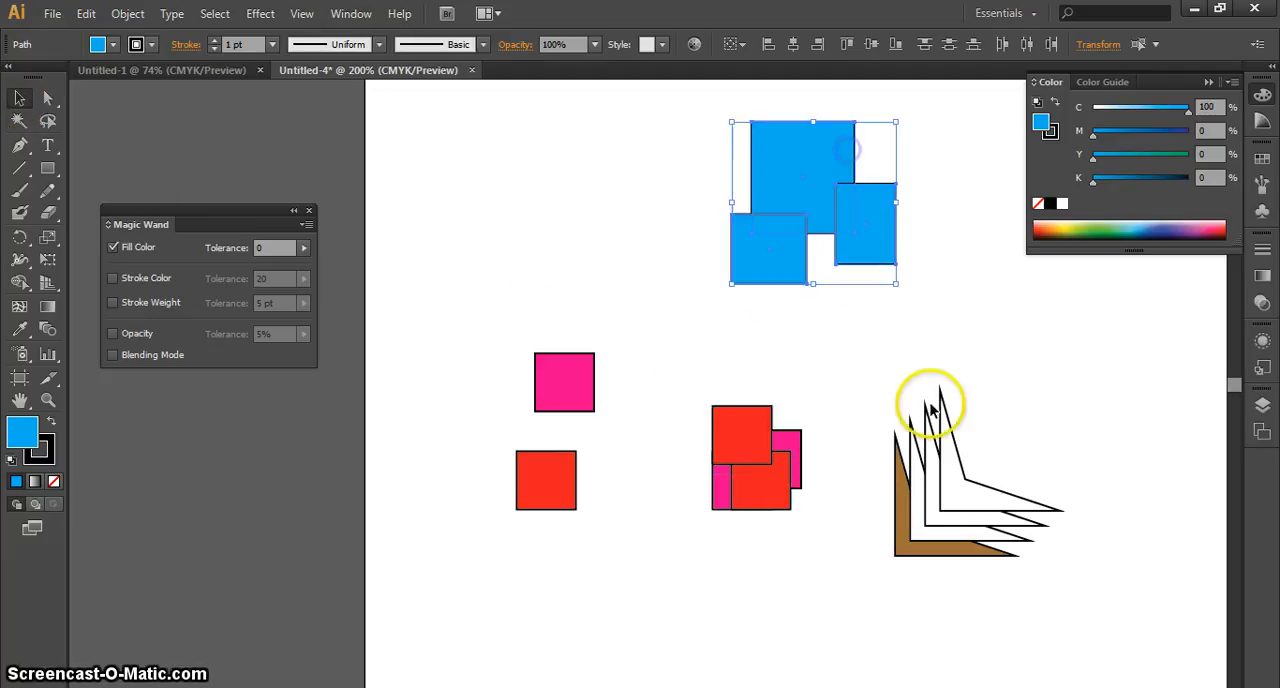
{"action": "left_click", "coordinate": [867, 402]}
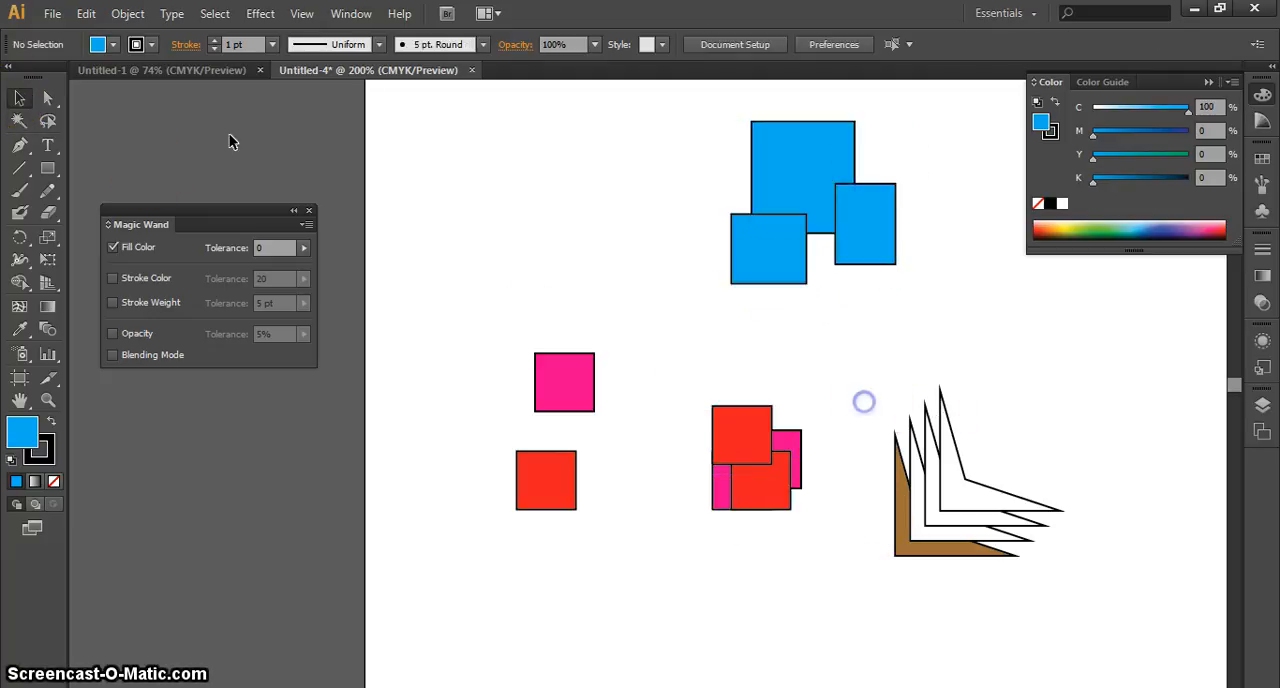
Select all pink squares with the Magic Wand, move them together to the empty area beside the blue rectangles, and deselect
{"action": "left_click", "coordinate": [18, 121]}
{"action": "left_click", "coordinate": [580, 378]}
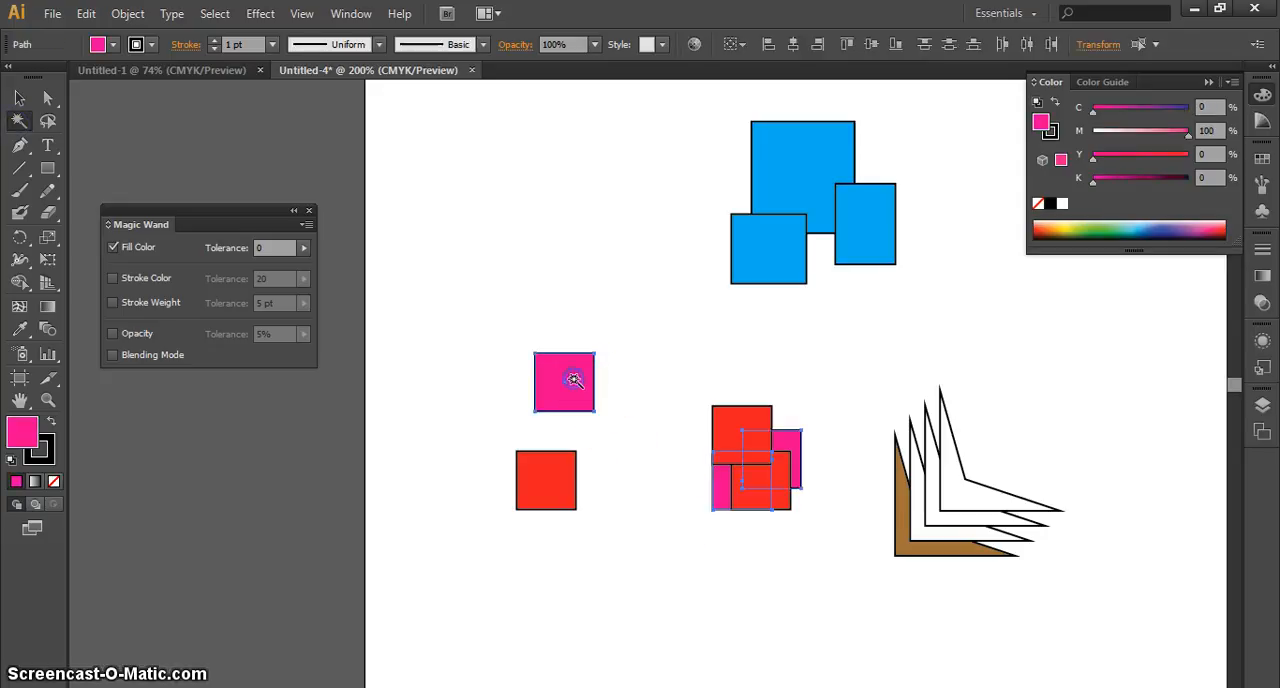
{"action": "left_click", "coordinate": [20, 98]}
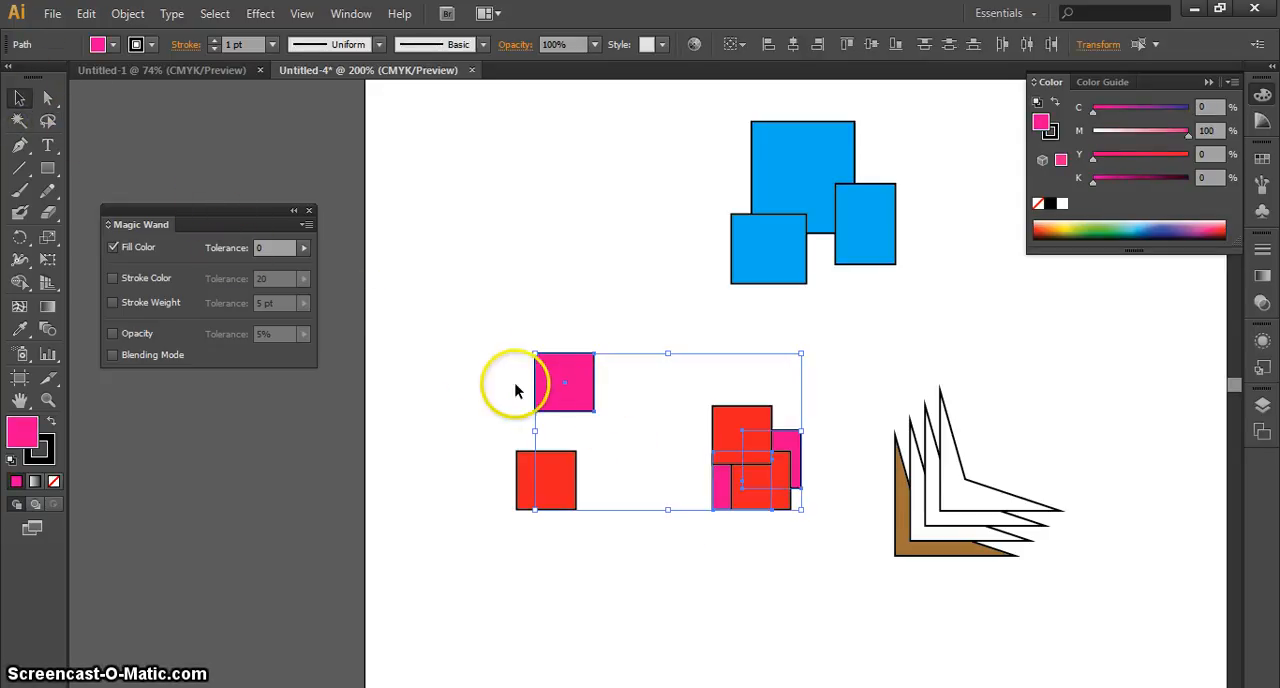
{"action": "left_click_drag", "start_coordinate": [565, 402], "coordinate": [444, 154]}
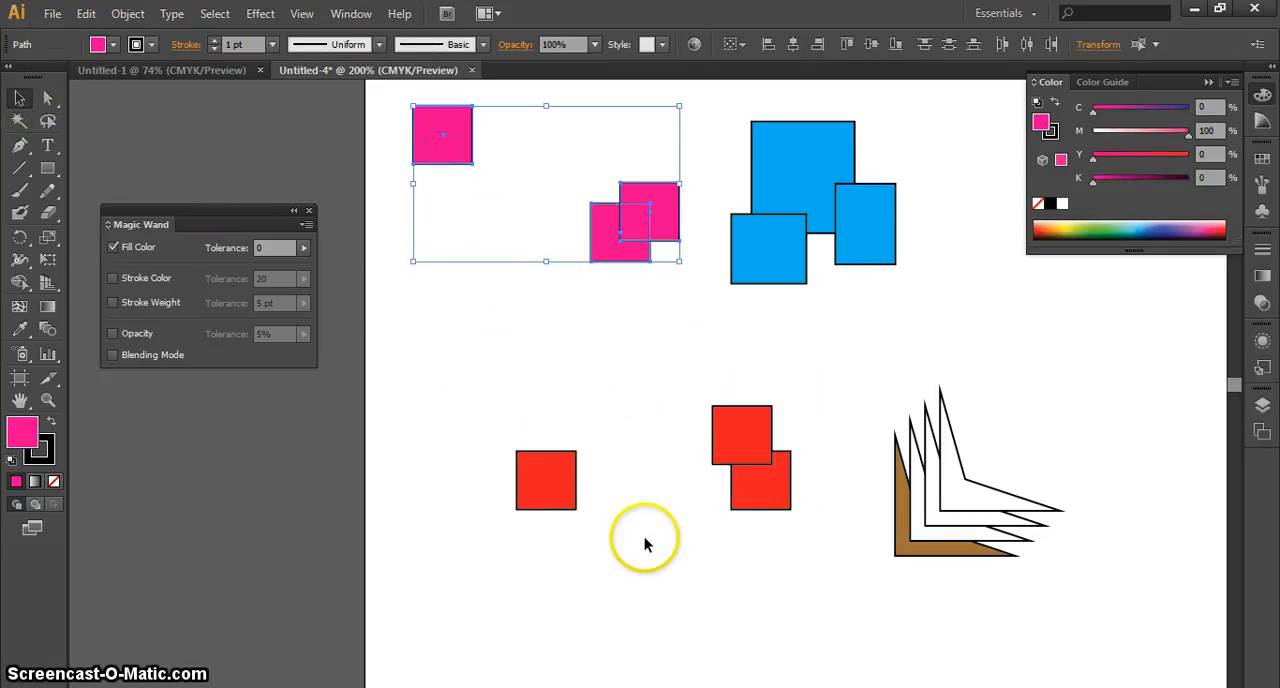
{"action": "left_click", "coordinate": [691, 560]}
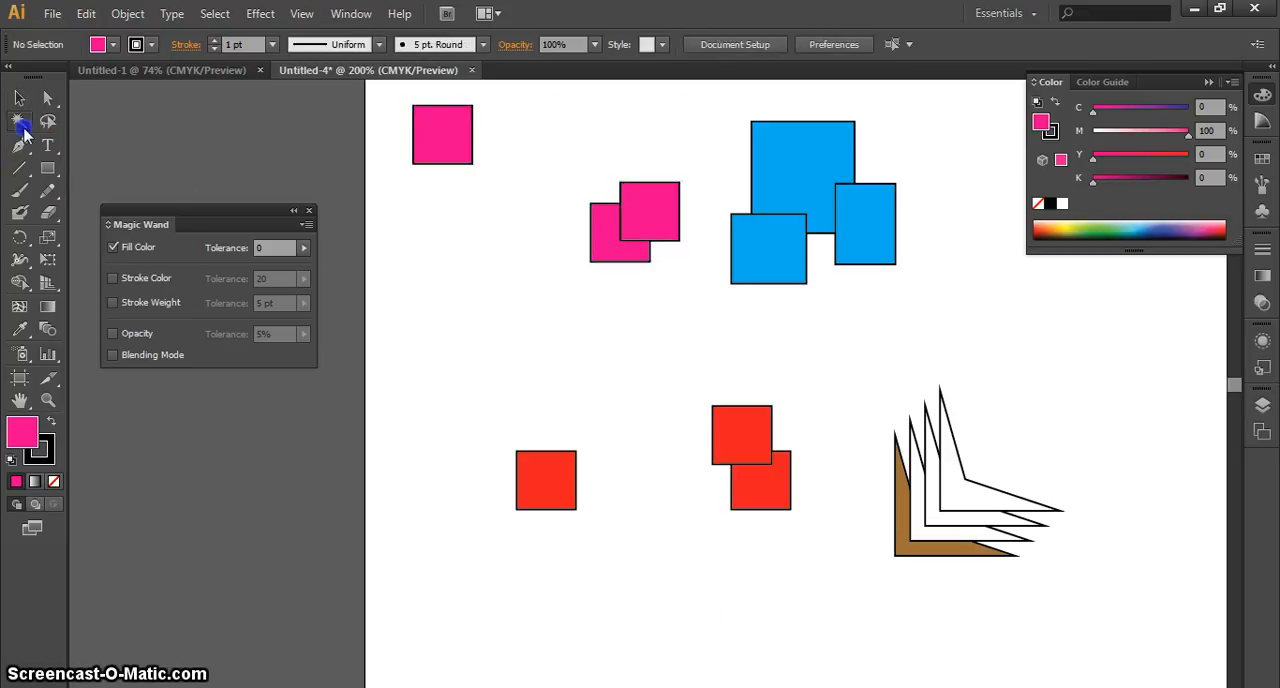
Select all red squares with the Magic Wand and move them together to just below the pink squares
{"action": "left_click", "coordinate": [528, 478]}
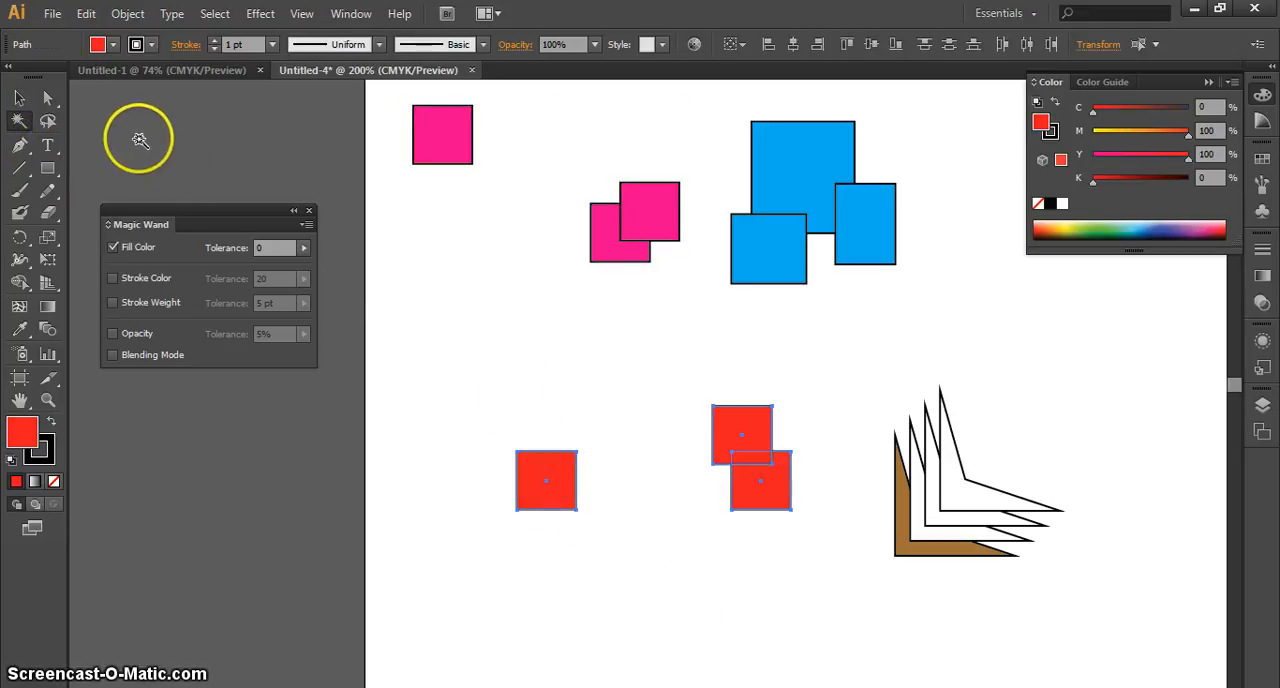
{"action": "left_click", "coordinate": [19, 97]}
{"action": "left_click_drag", "start_coordinate": [559, 508], "coordinate": [447, 419]}
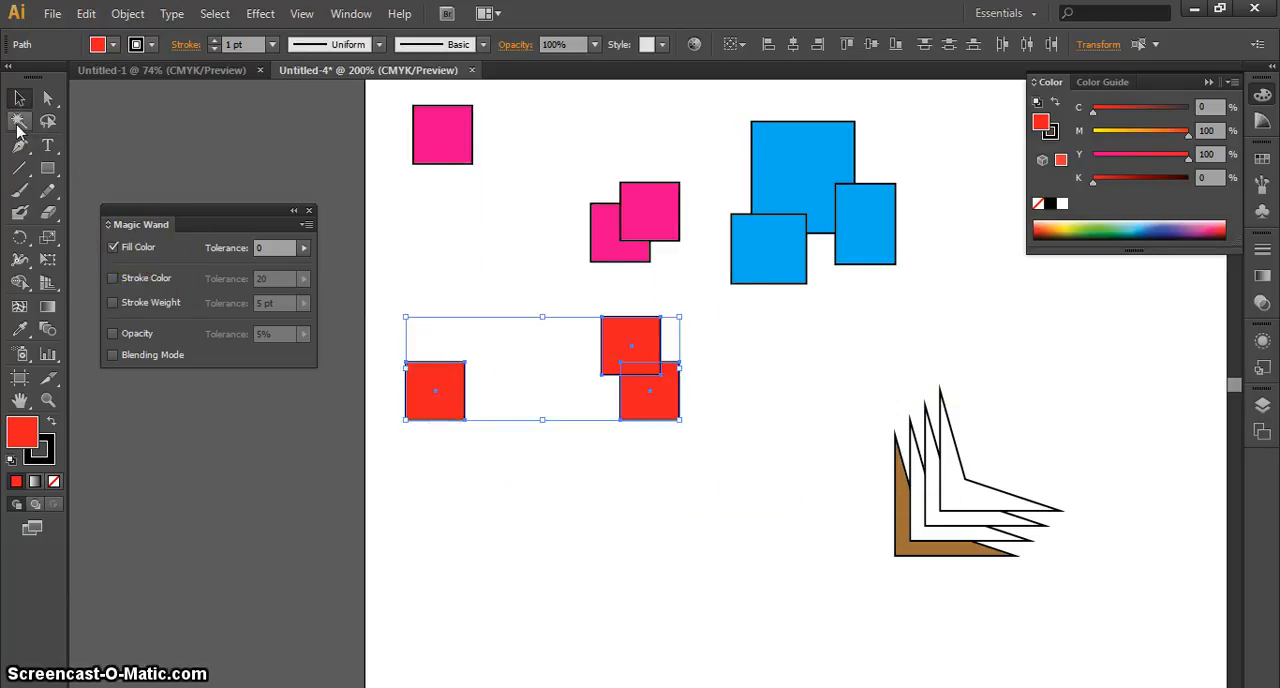
Marquee-select the two overlapping red squares with the Selection tool, and clear the selection
{"action": "left_click", "coordinate": [17, 124]}
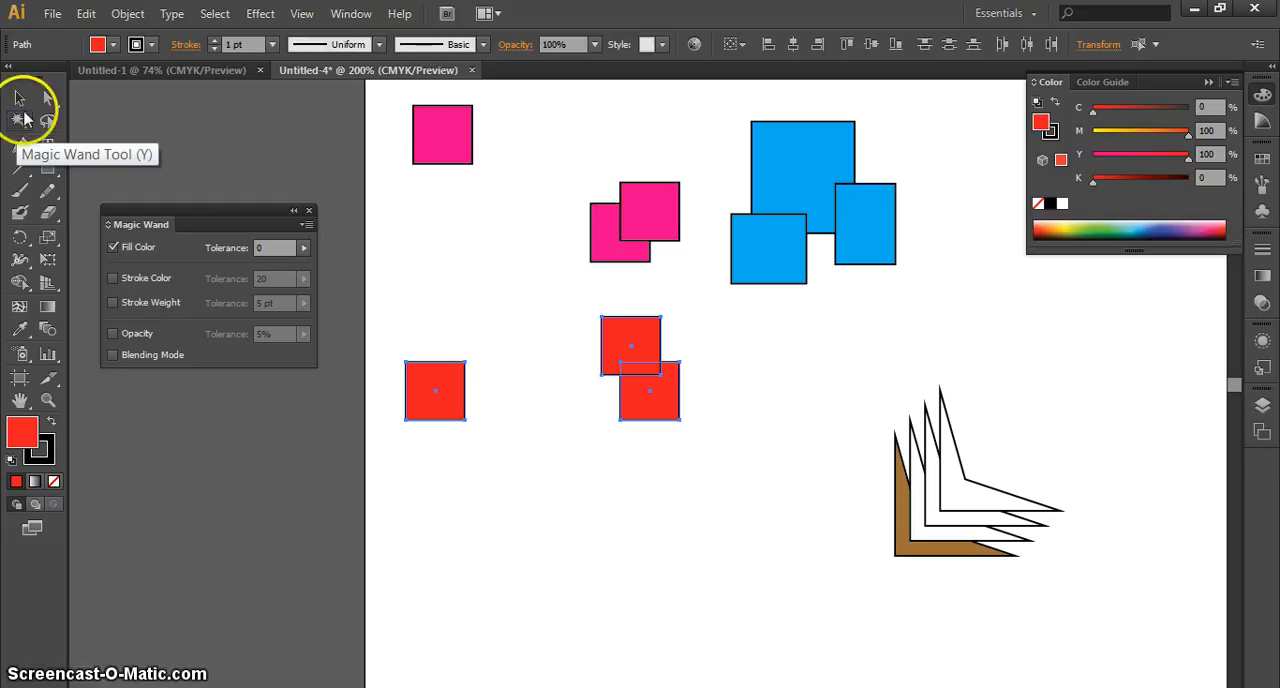
{"action": "left_click", "coordinate": [19, 97]}
{"action": "left_click_drag", "start_coordinate": [783, 531], "coordinate": [695, 395]}
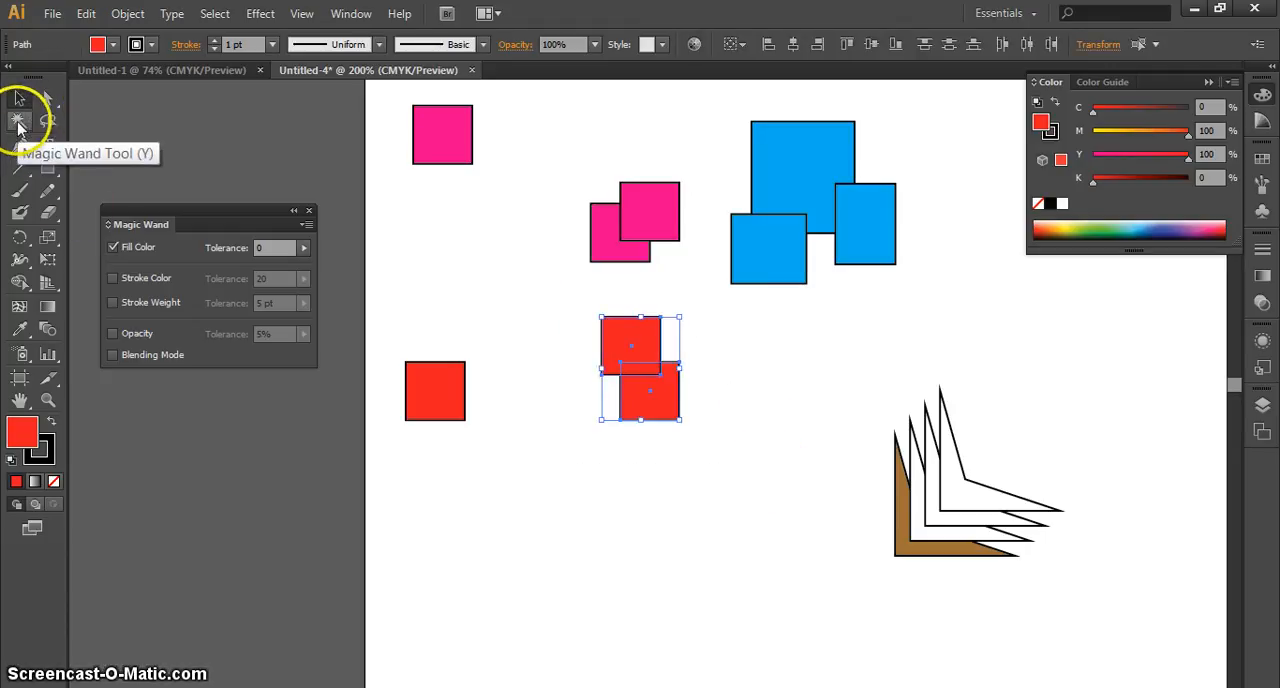
{"action": "left_click", "coordinate": [611, 471]}
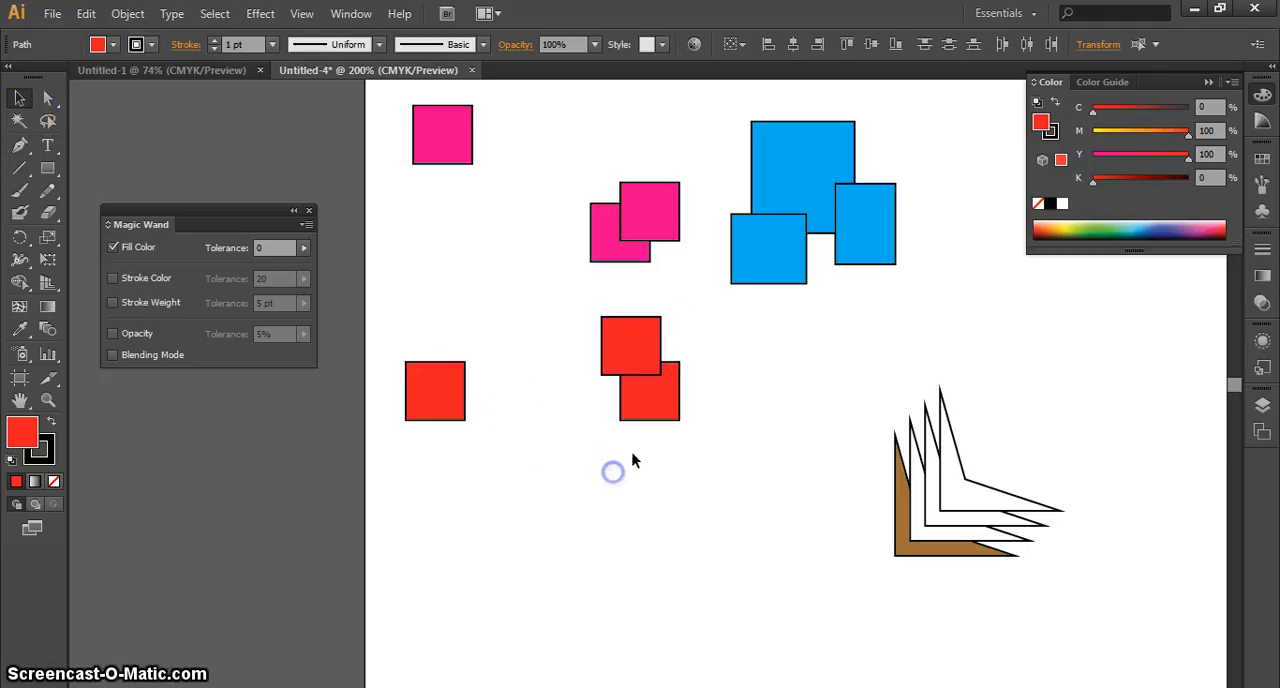
{"action": "left_click", "coordinate": [698, 492]}
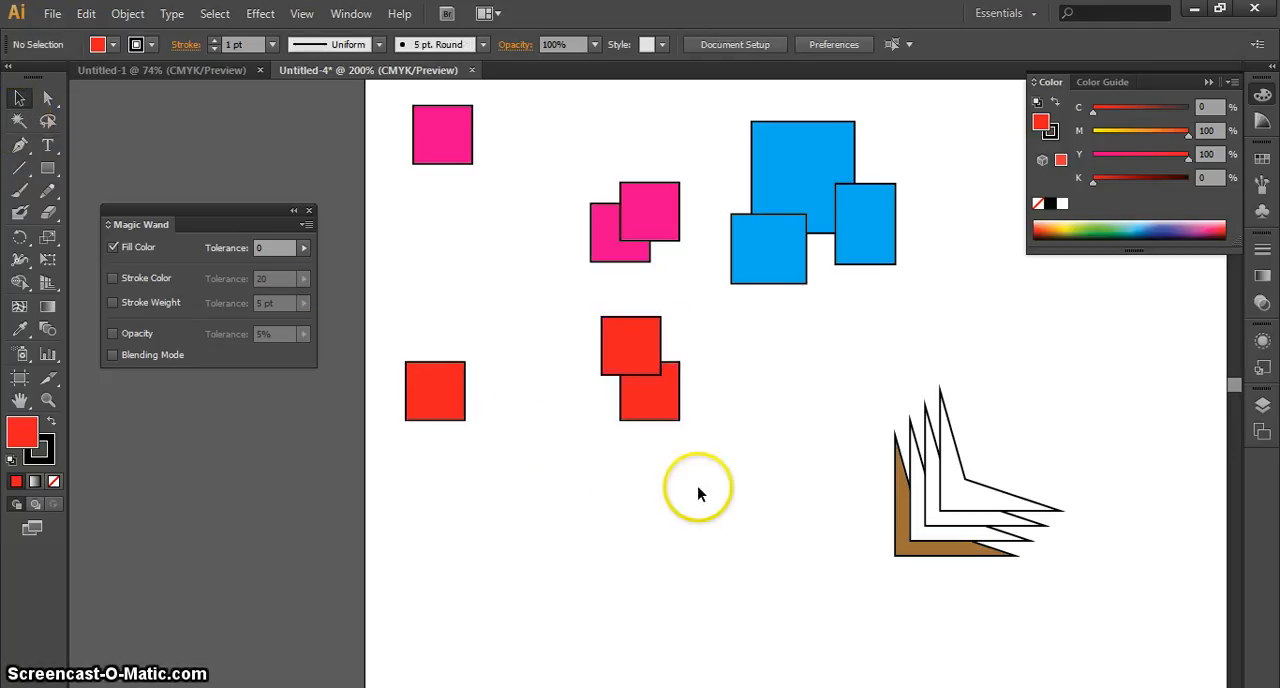
Select the upper of the two overlapping red squares and set its fill to None
{"action": "left_click", "coordinate": [637, 350]}
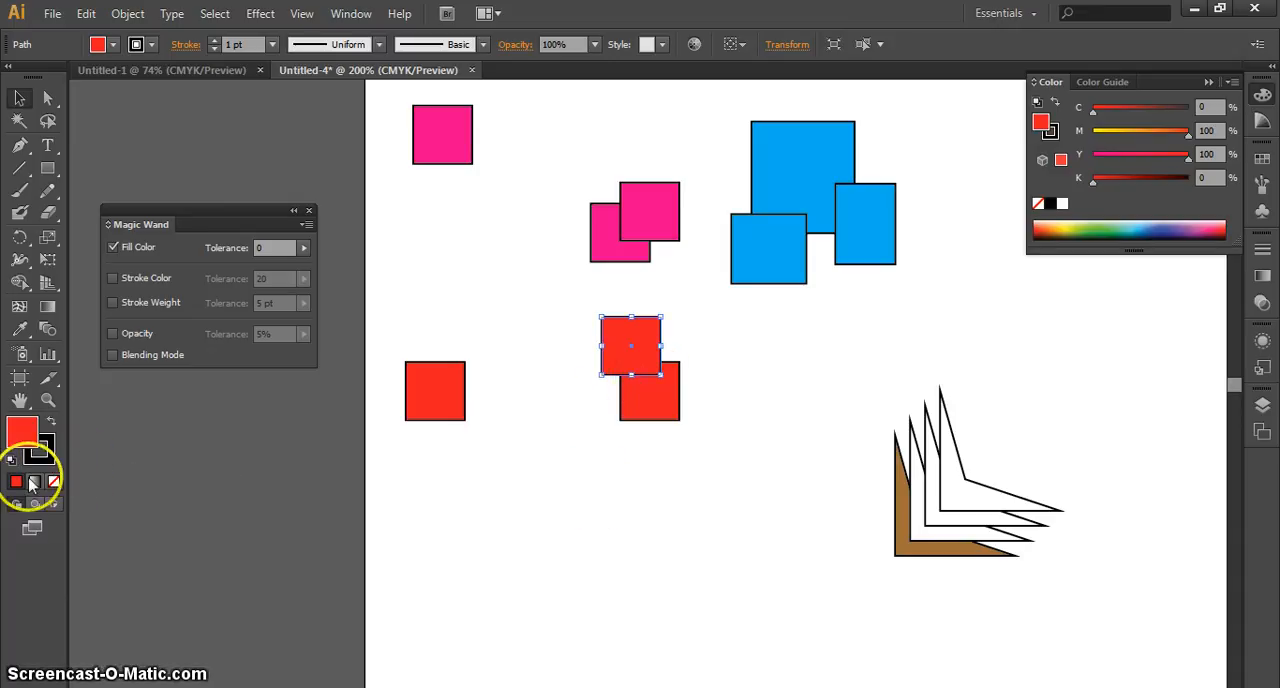
{"action": "left_click", "coordinate": [50, 458]}
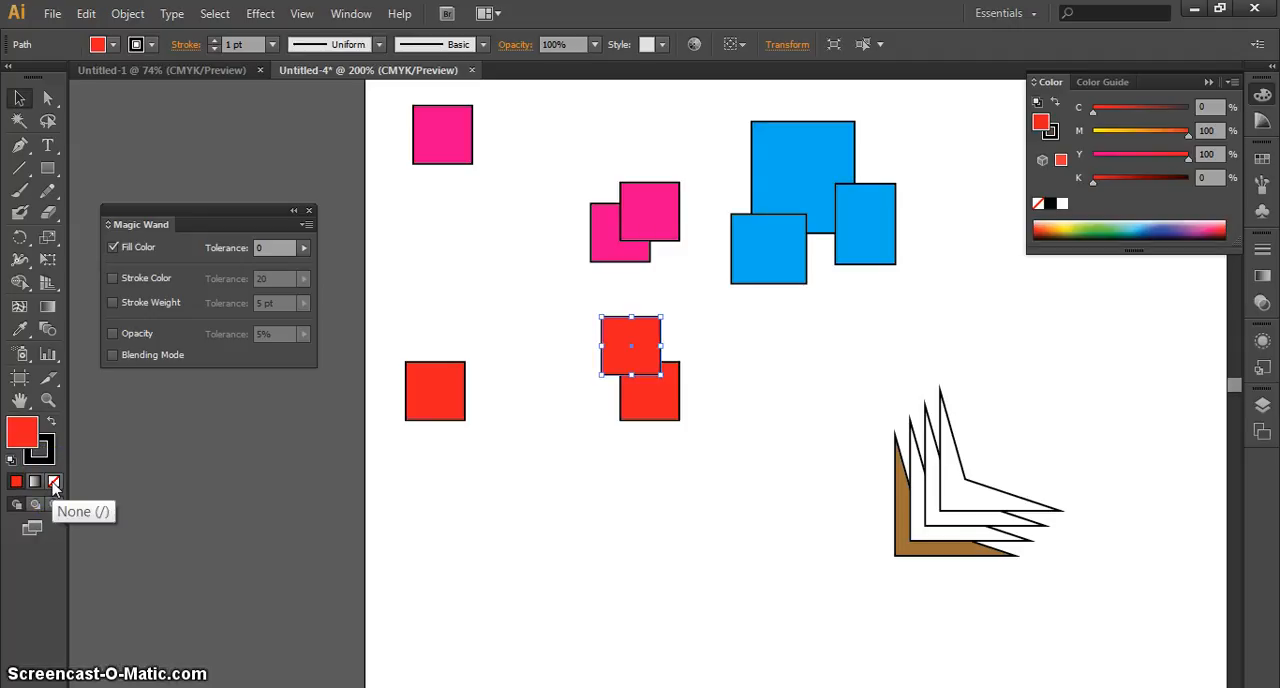
{"action": "left_click", "coordinate": [54, 482]}
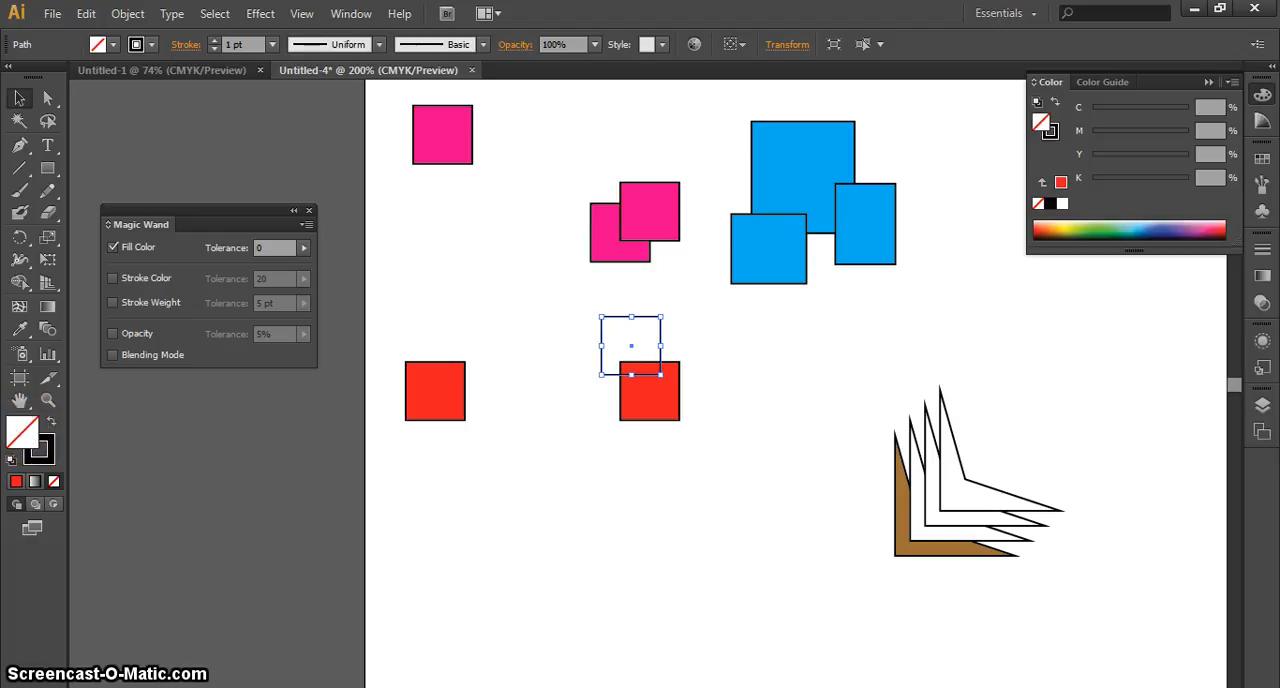
{"action": "left_click", "coordinate": [43, 432]}
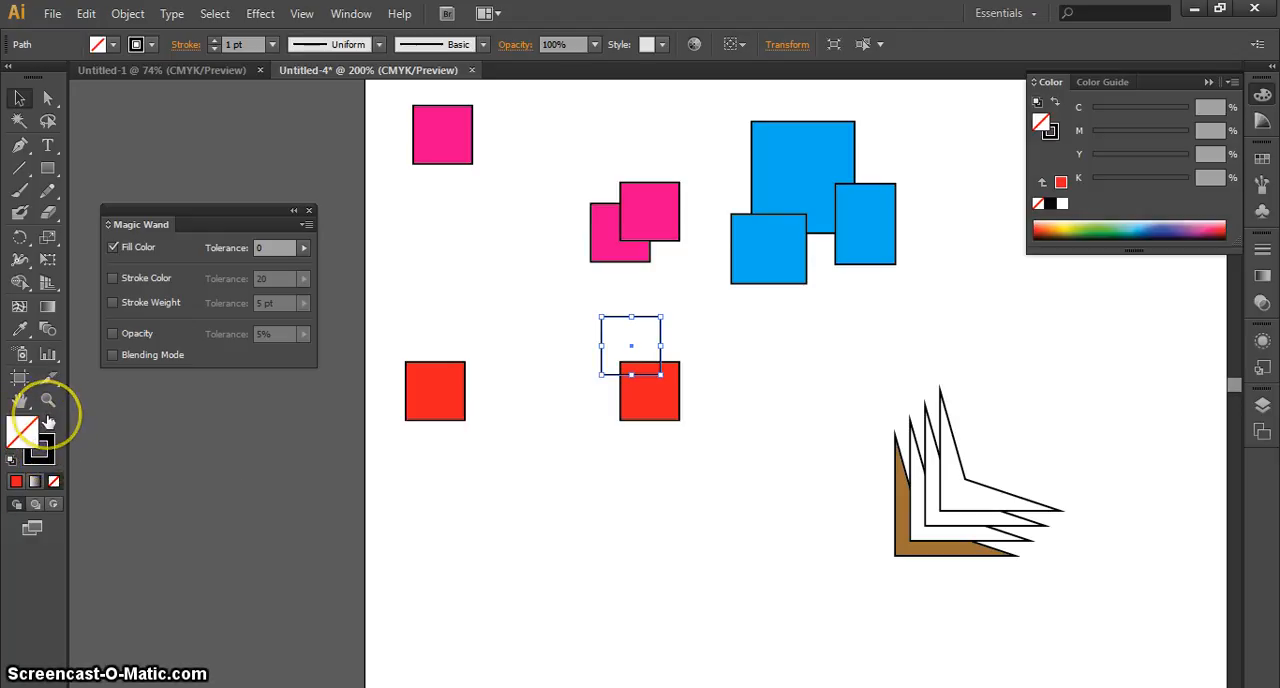
Undo the removal of the upper overlapping red square's fill and set its stroke to None instead
{"action": "key", "text": "ctrl+z"}
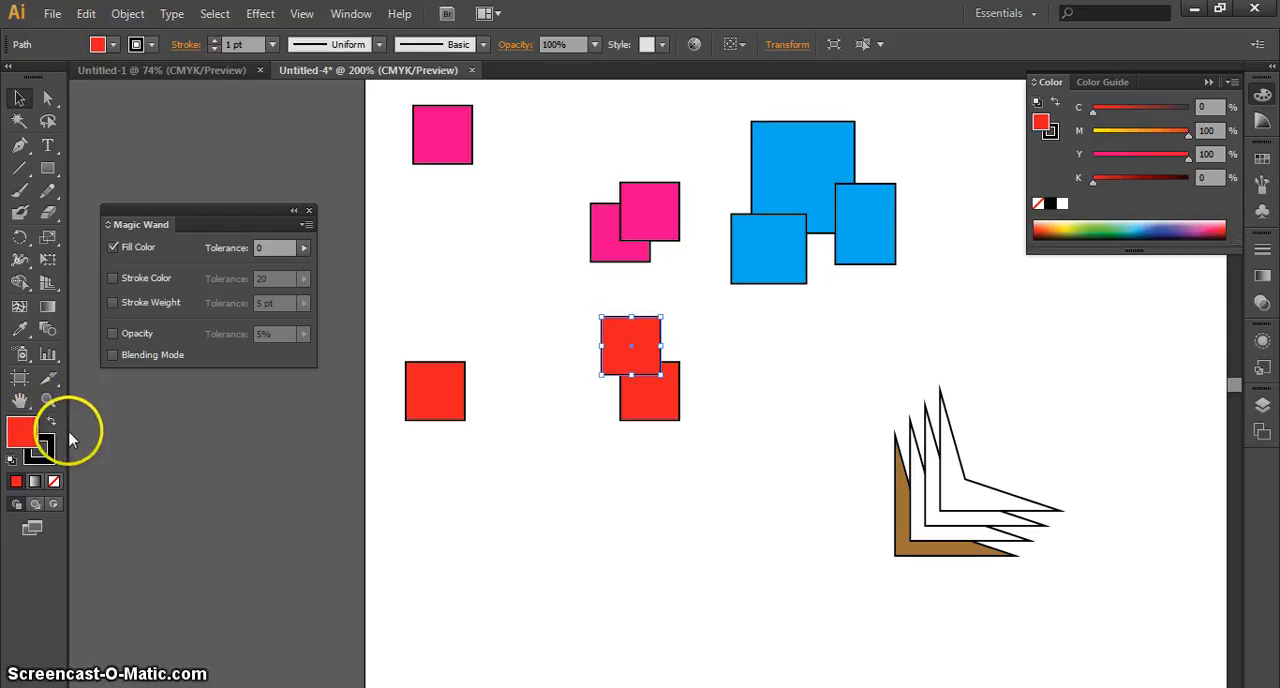
{"action": "left_click", "coordinate": [50, 452]}
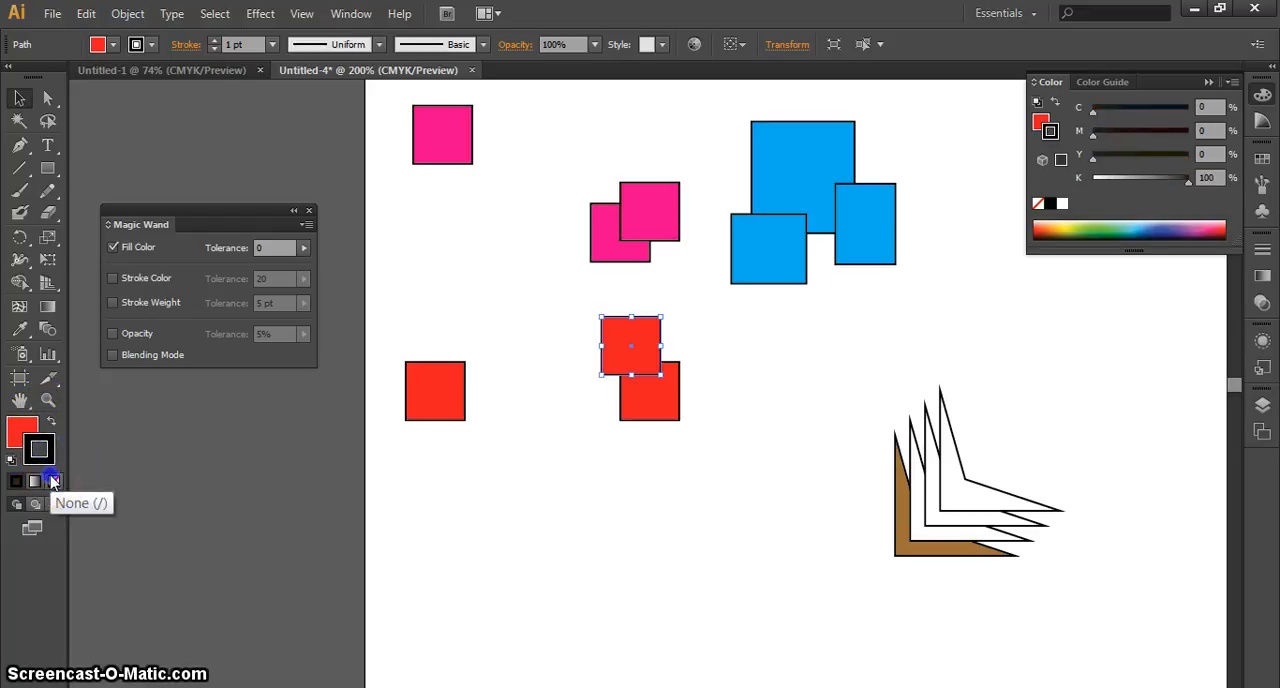
{"action": "left_click", "coordinate": [53, 480]}
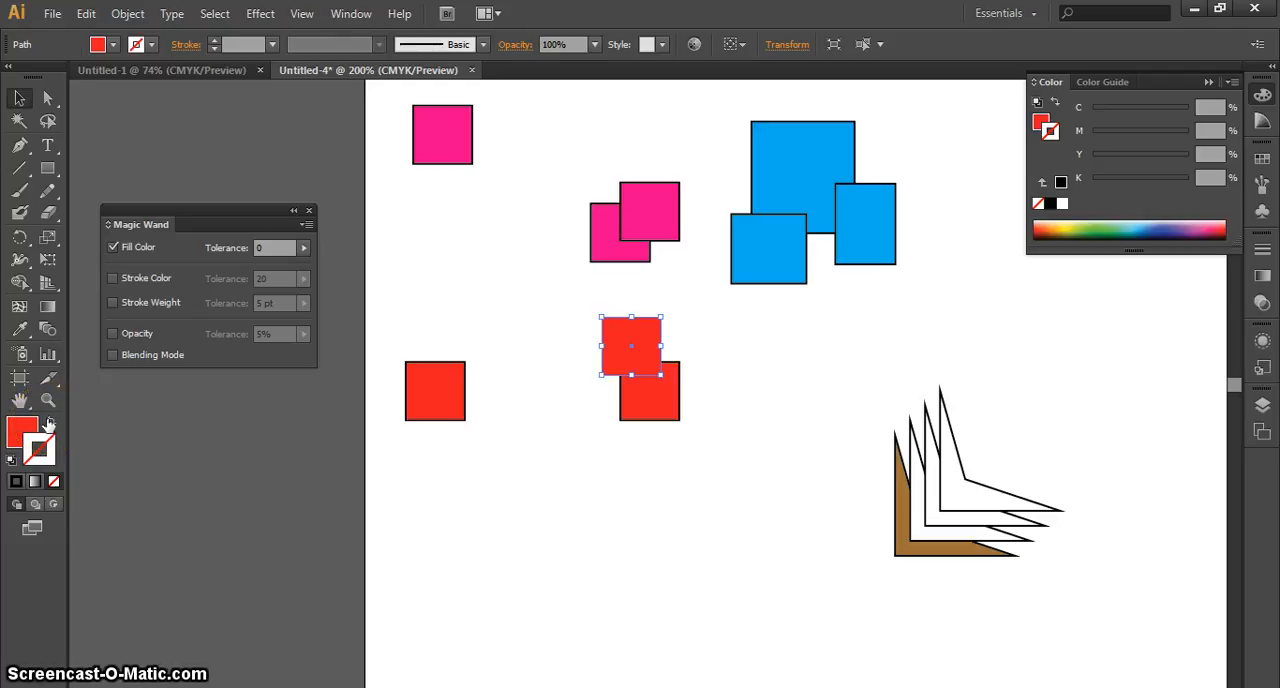
Swap the upper red square's fill and stroke back and forth repeatedly, ending with a red fill and no stroke
{"action": "left_click", "coordinate": [48, 424]}
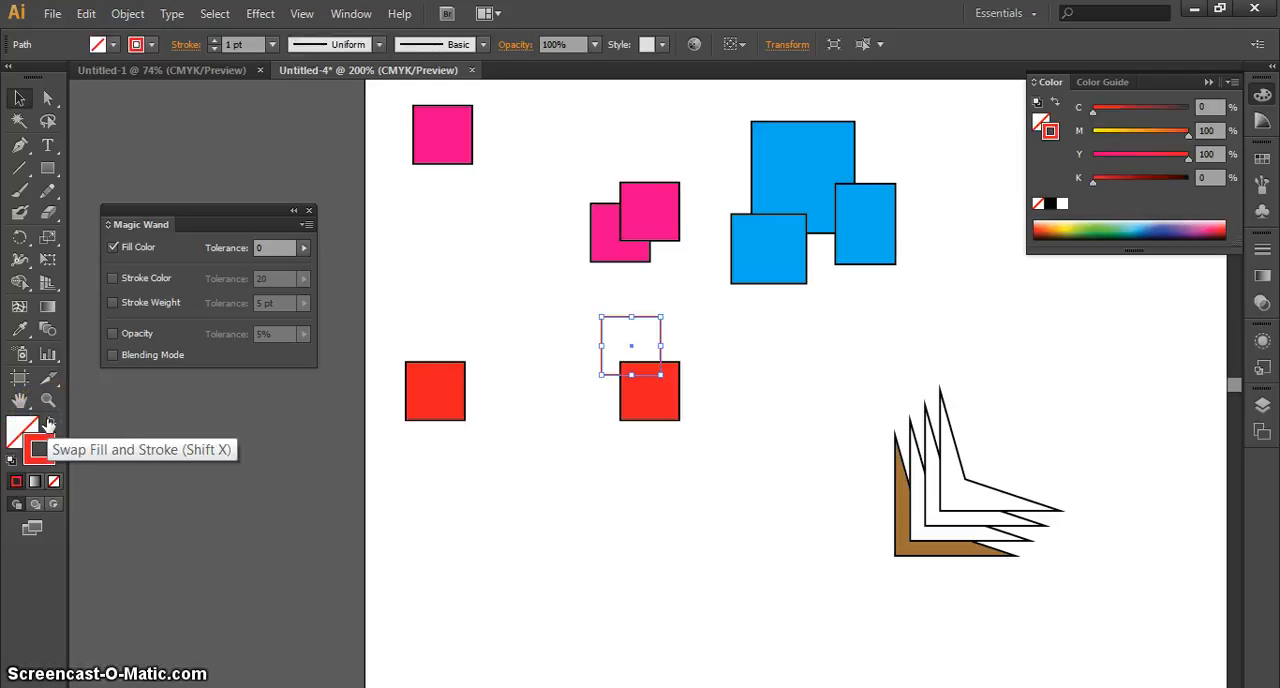
{"action": "left_click", "coordinate": [48, 424]}
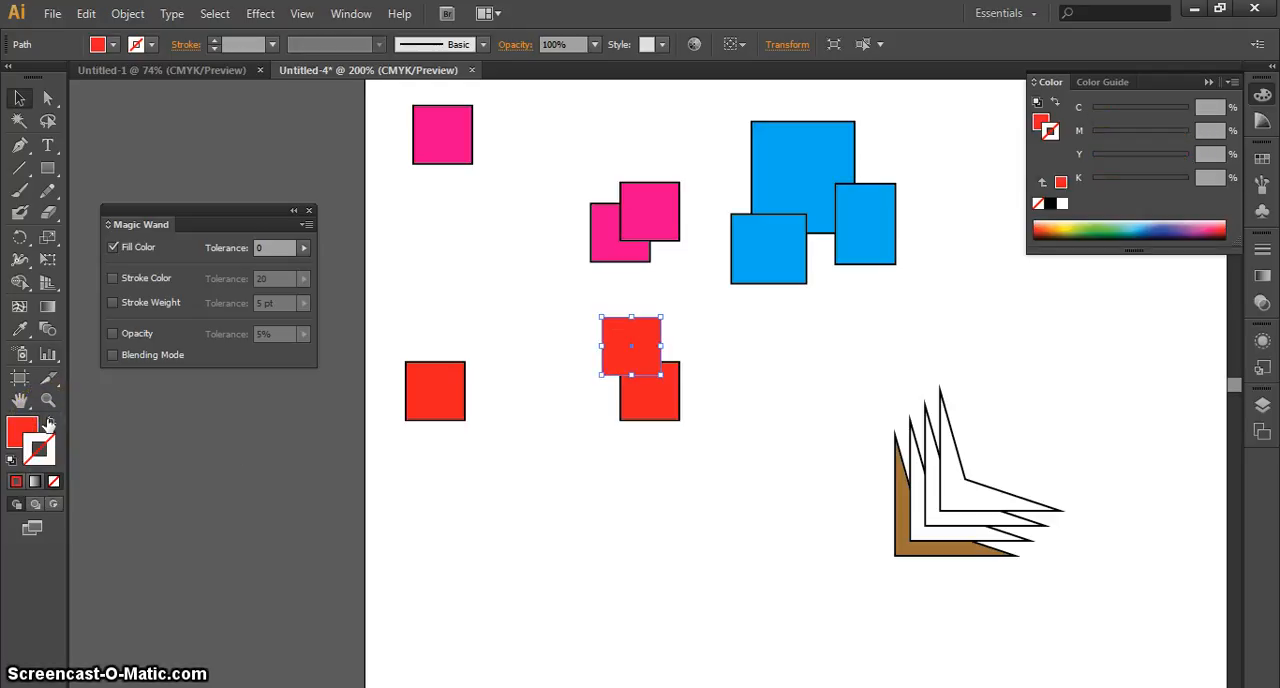
{"action": "left_click", "coordinate": [48, 424]}
{"action": "left_click", "coordinate": [48, 424]}
{"action": "left_click", "coordinate": [48, 424]}
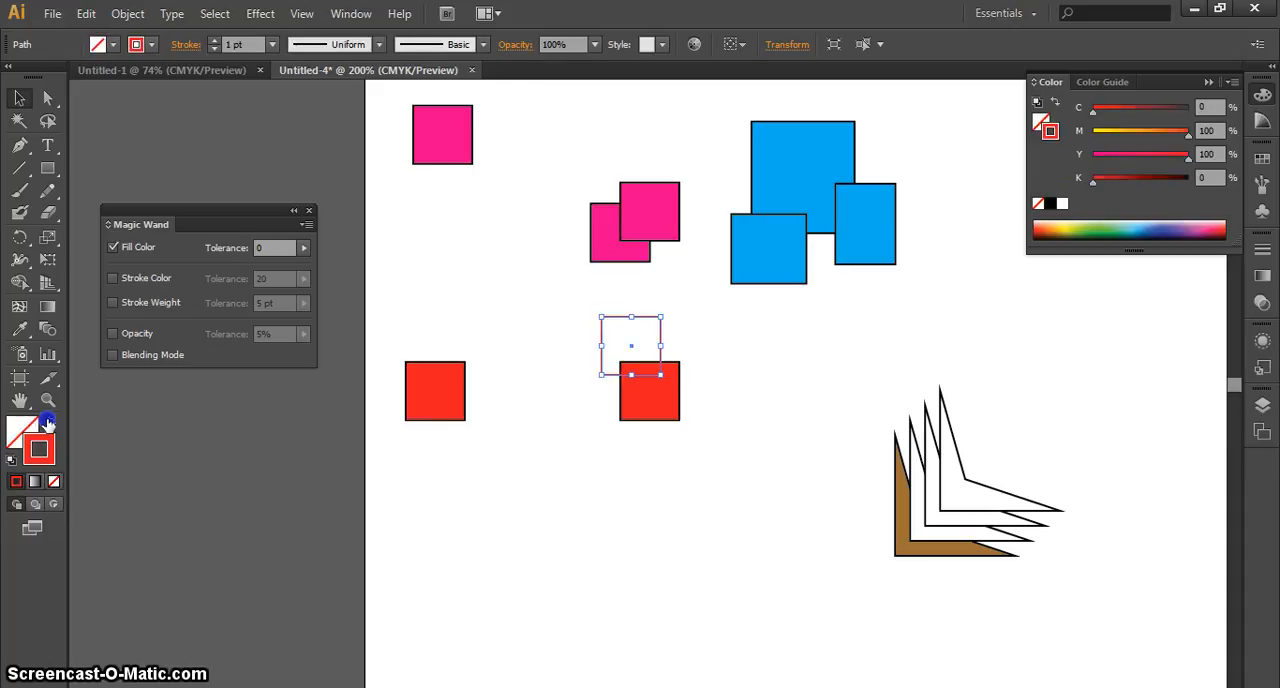
{"action": "left_click", "coordinate": [48, 424]}
{"action": "left_click", "coordinate": [48, 424]}
{"action": "left_click", "coordinate": [48, 424]}
{"action": "left_click", "coordinate": [48, 424]}
{"action": "left_click", "coordinate": [48, 424]}
Reapply None to the square's stroke, swap fill and stroke twice more, and make the fill active
{"action": "left_click", "coordinate": [42, 458]}
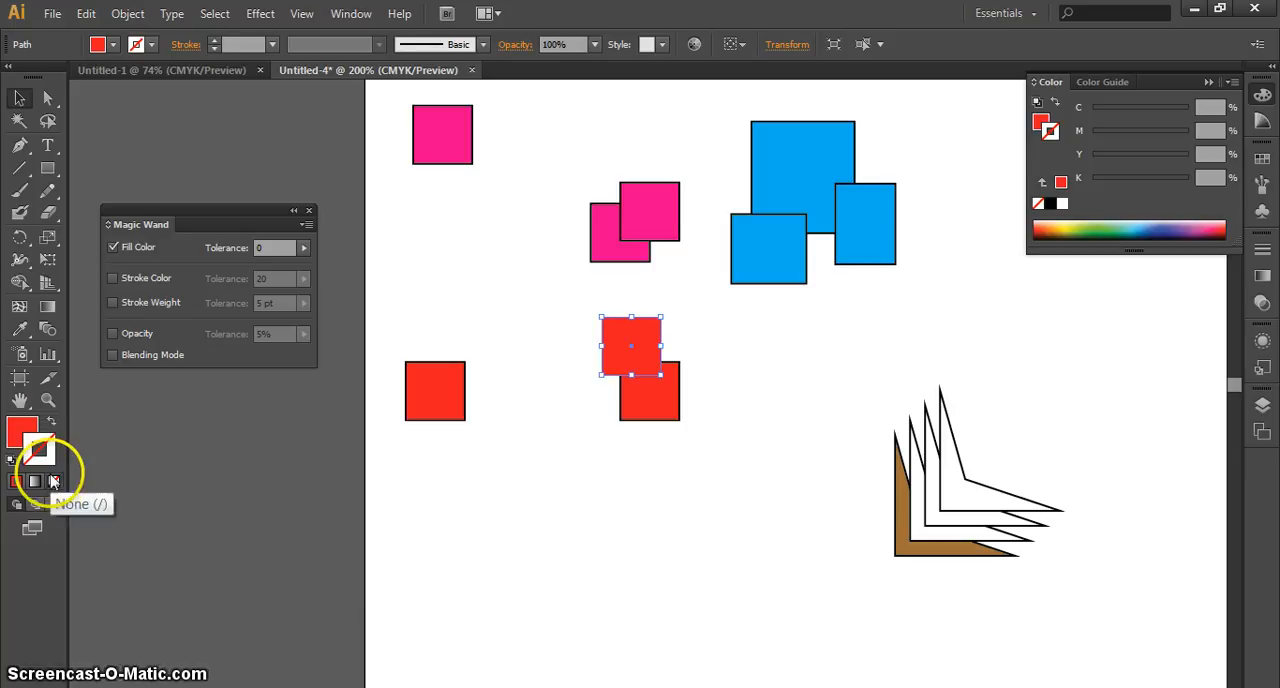
{"action": "left_click", "coordinate": [53, 482]}
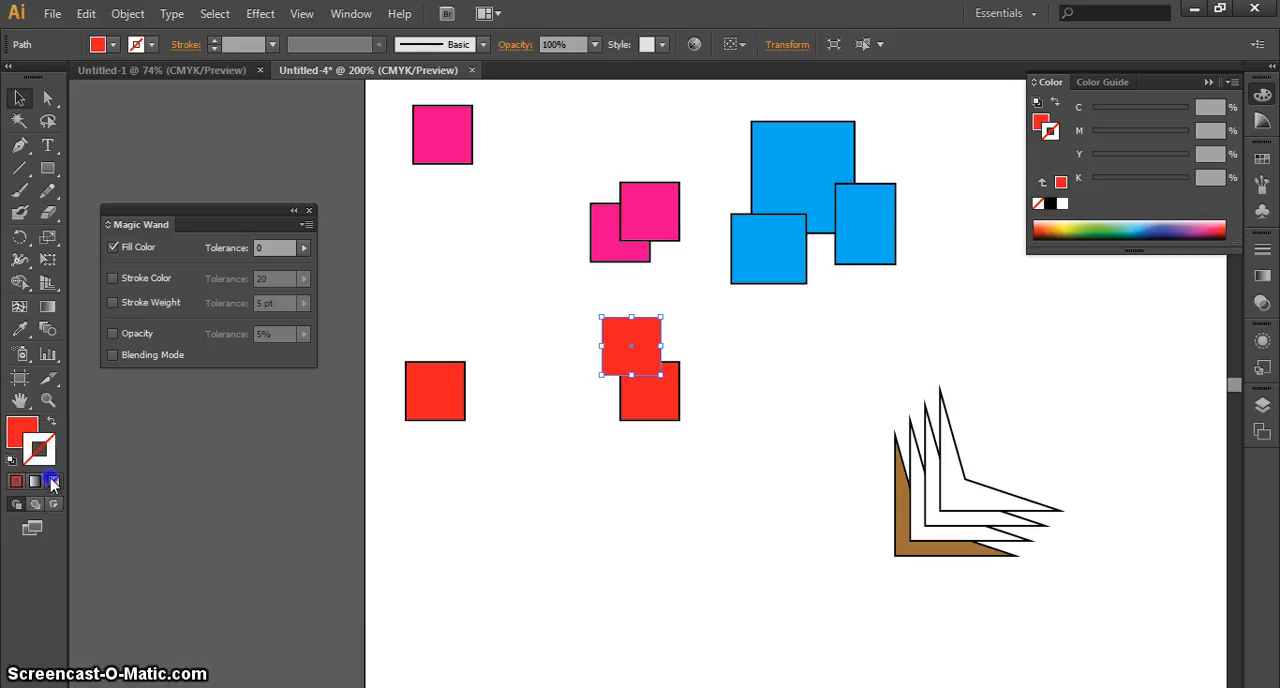
{"action": "left_click", "coordinate": [48, 424]}
{"action": "left_click", "coordinate": [48, 424]}
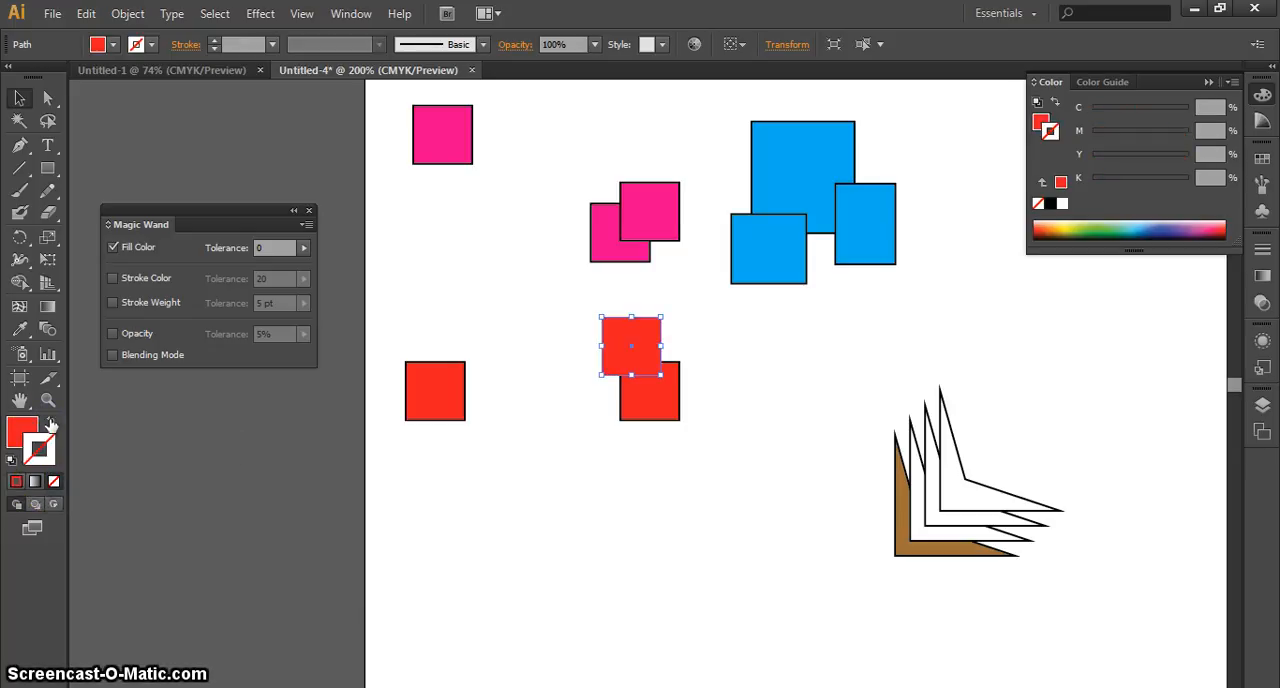
{"action": "left_click", "coordinate": [27, 432]}
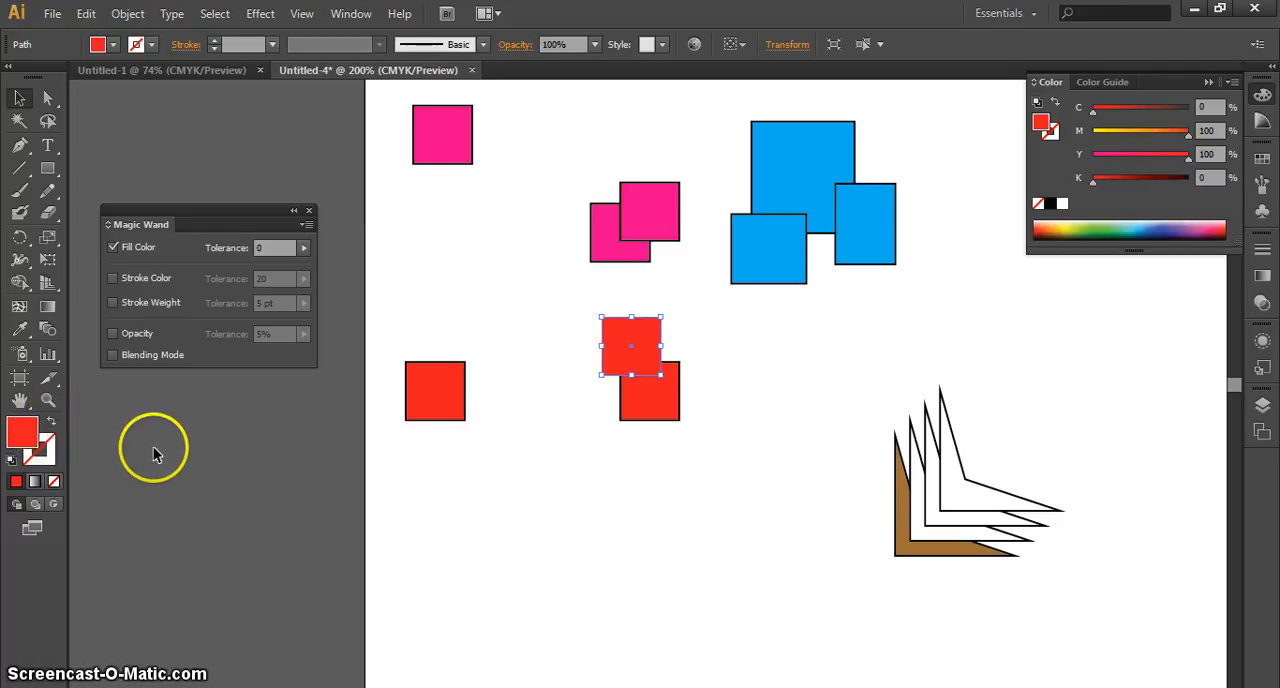
Marquee-select all three red squares with the Selection tool, and clear the selection
{"action": "left_click_drag", "start_coordinate": [765, 466], "coordinate": [410, 340]}
{"action": "left_click_drag", "start_coordinate": [765, 468], "coordinate": [427, 345]}
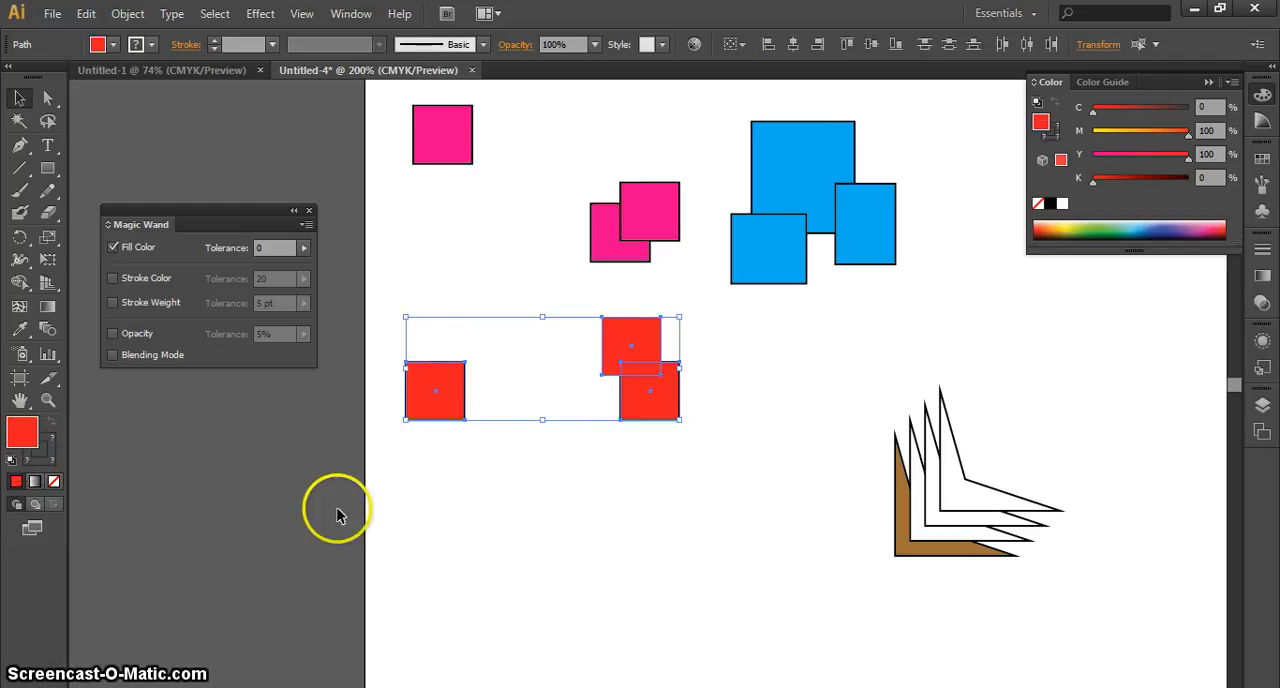
{"action": "left_click", "coordinate": [737, 560]}
{"action": "left_click_drag", "start_coordinate": [501, 393], "coordinate": [415, 328]}
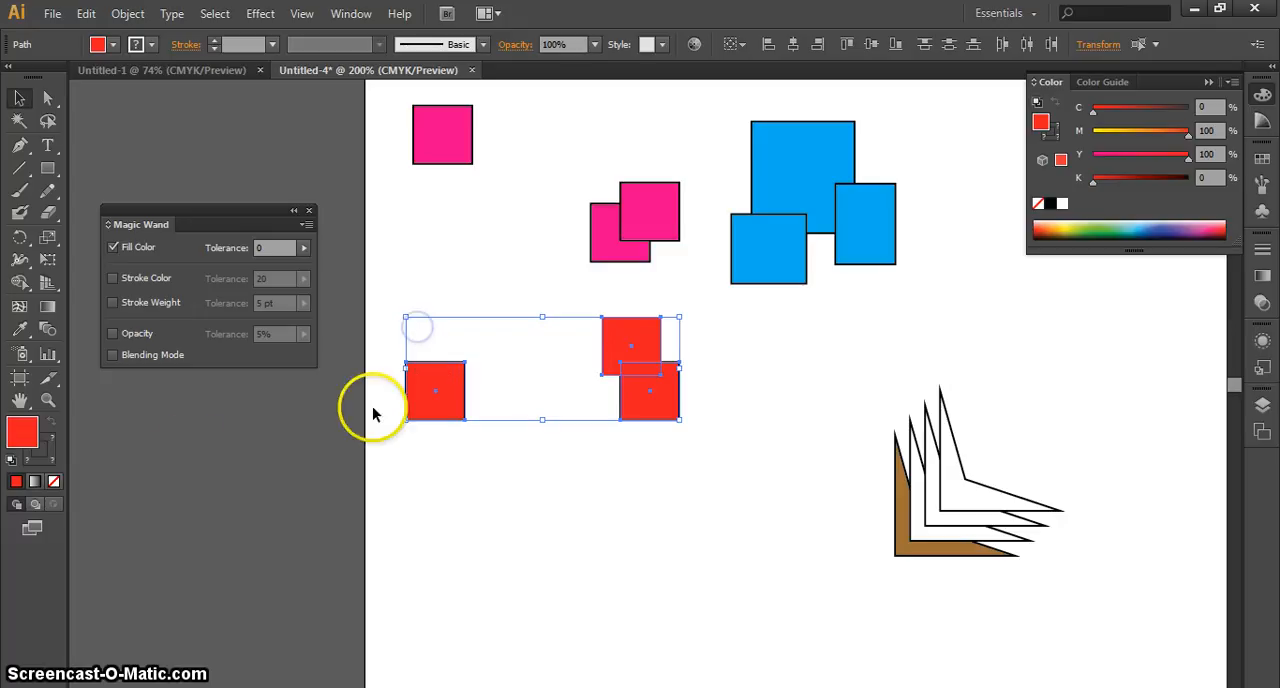
{"action": "left_click", "coordinate": [222, 473]}
Select the separate red square, open the Color Picker for its stroke, and cancel it
{"action": "left_click", "coordinate": [436, 416]}
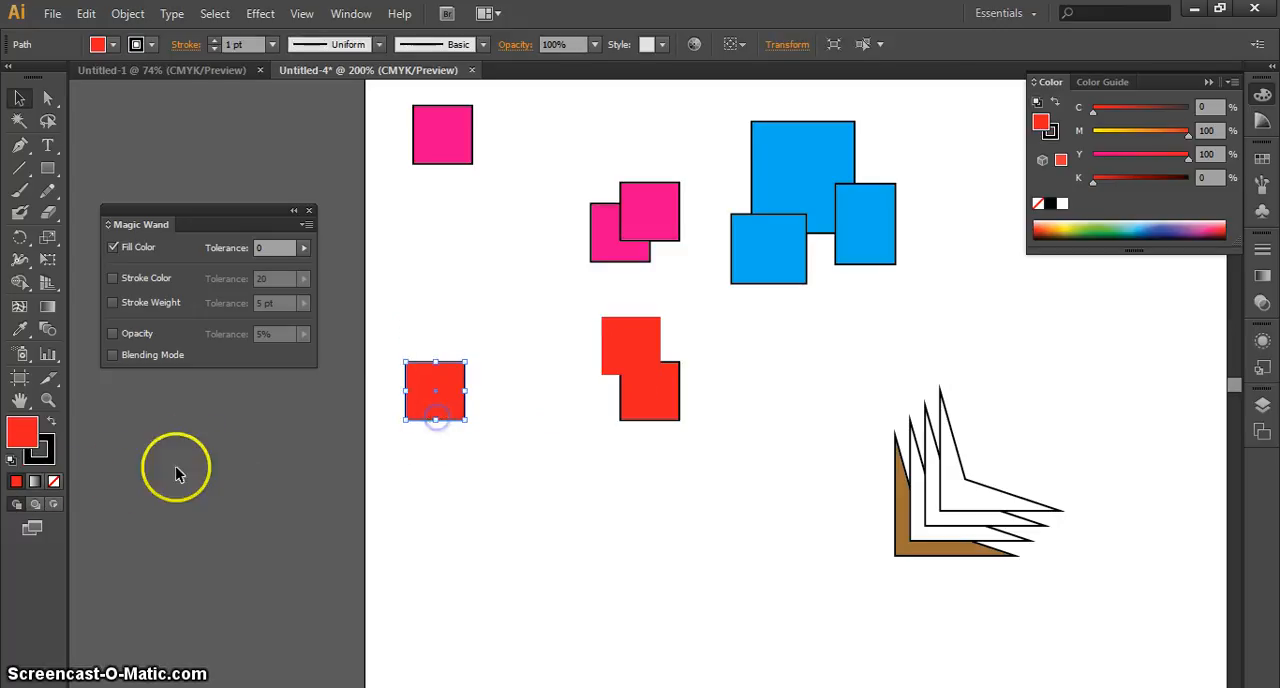
{"action": "left_click", "coordinate": [42, 450]}
{"action": "double_click", "coordinate": [46, 453]}
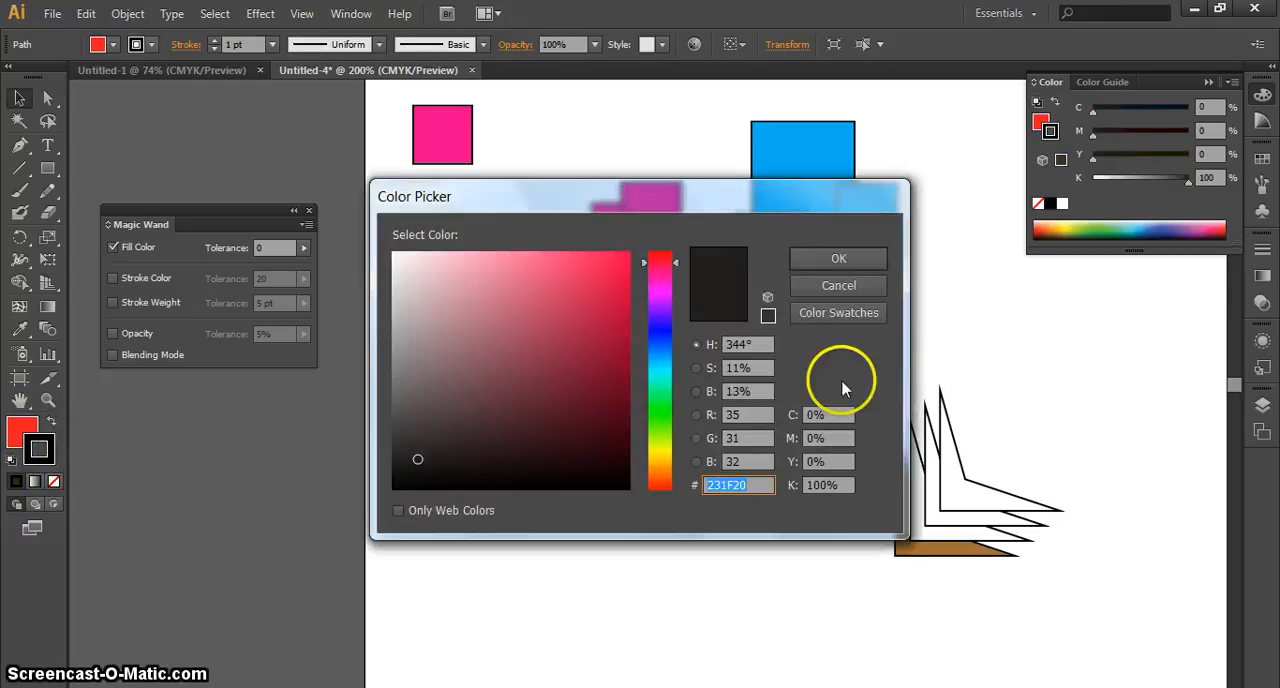
{"action": "left_click", "coordinate": [866, 287]}
Open the Color Picker for the separate red square's fill and examine its HSB, CMYK and hex value fields
{"action": "left_click", "coordinate": [22, 427]}
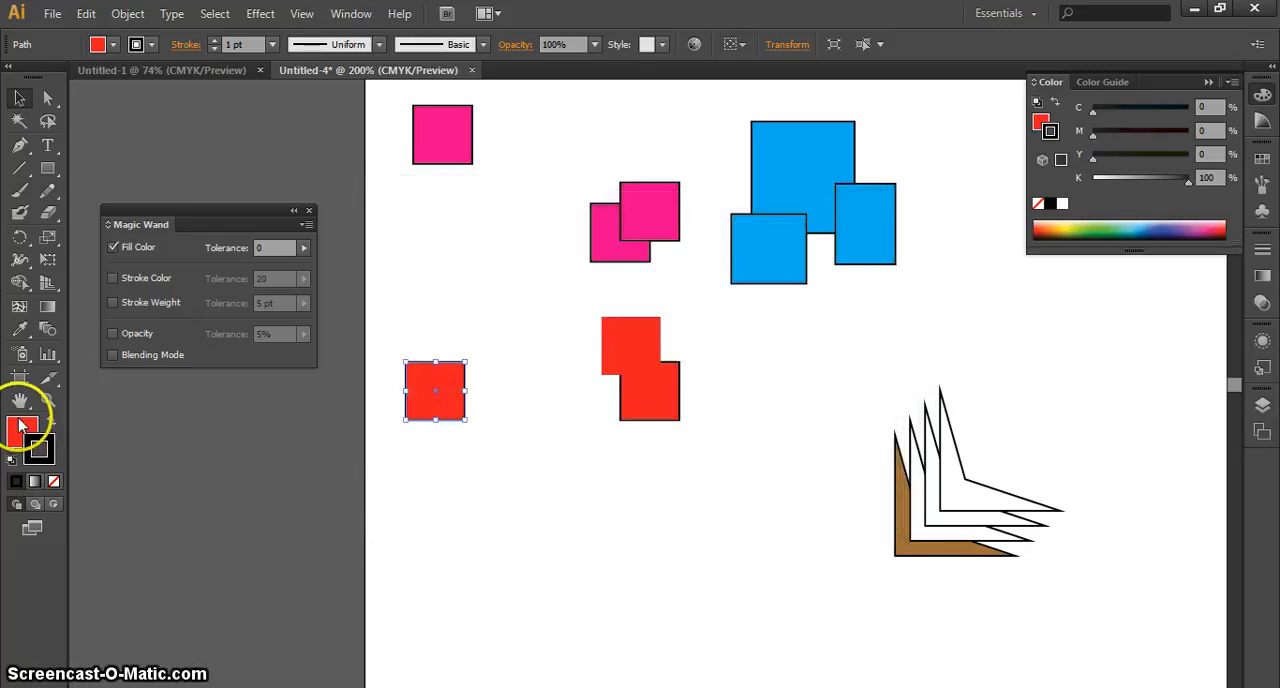
{"action": "double_click", "coordinate": [22, 427]}
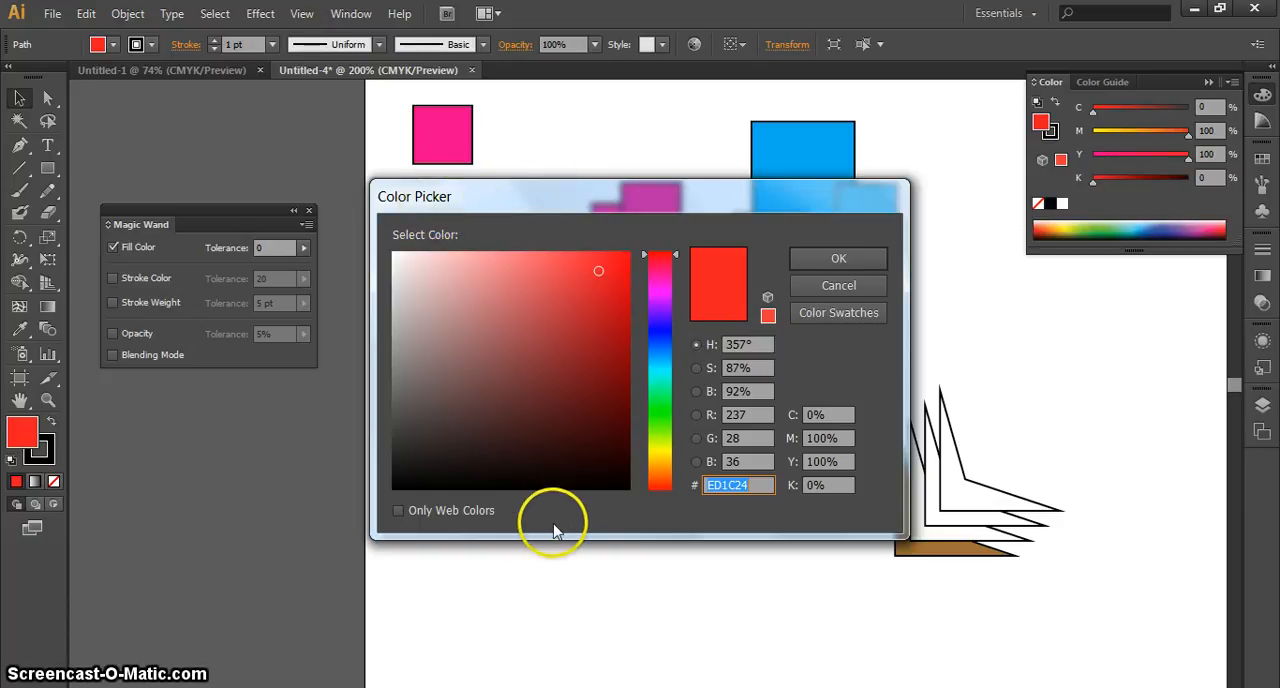
{"action": "left_click", "coordinate": [698, 343]}
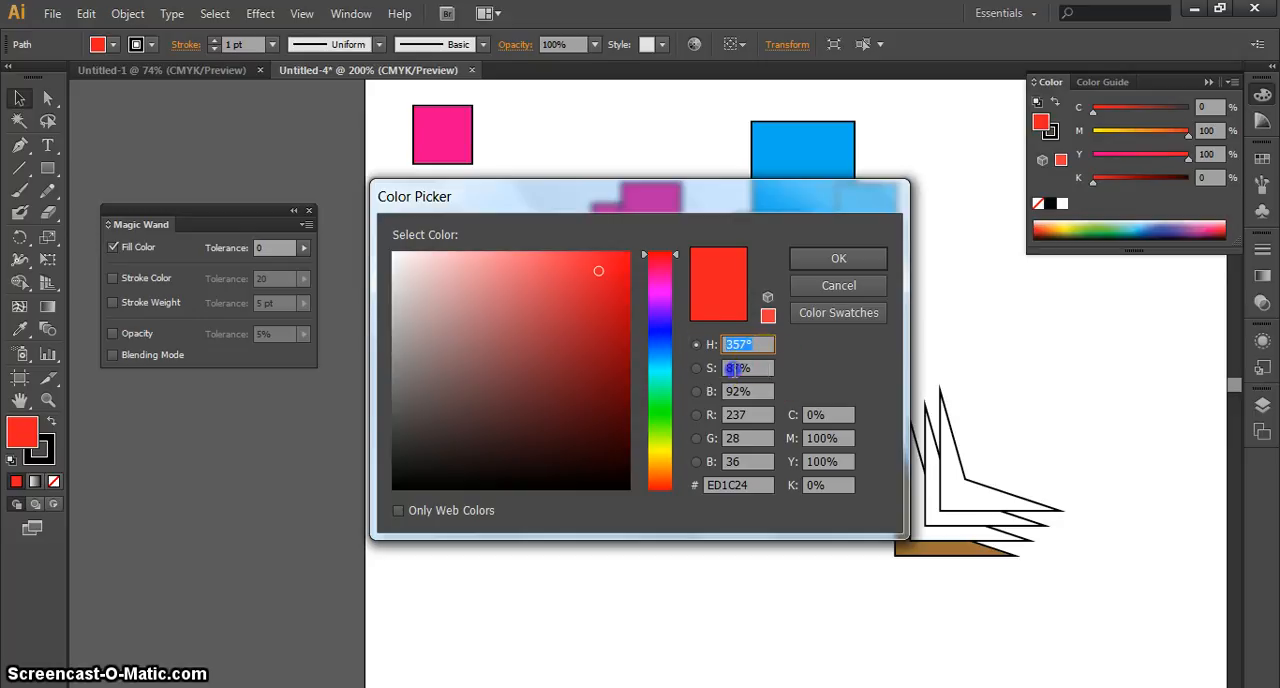
{"action": "key", "text": "Tab"}
{"action": "left_click", "coordinate": [833, 414]}
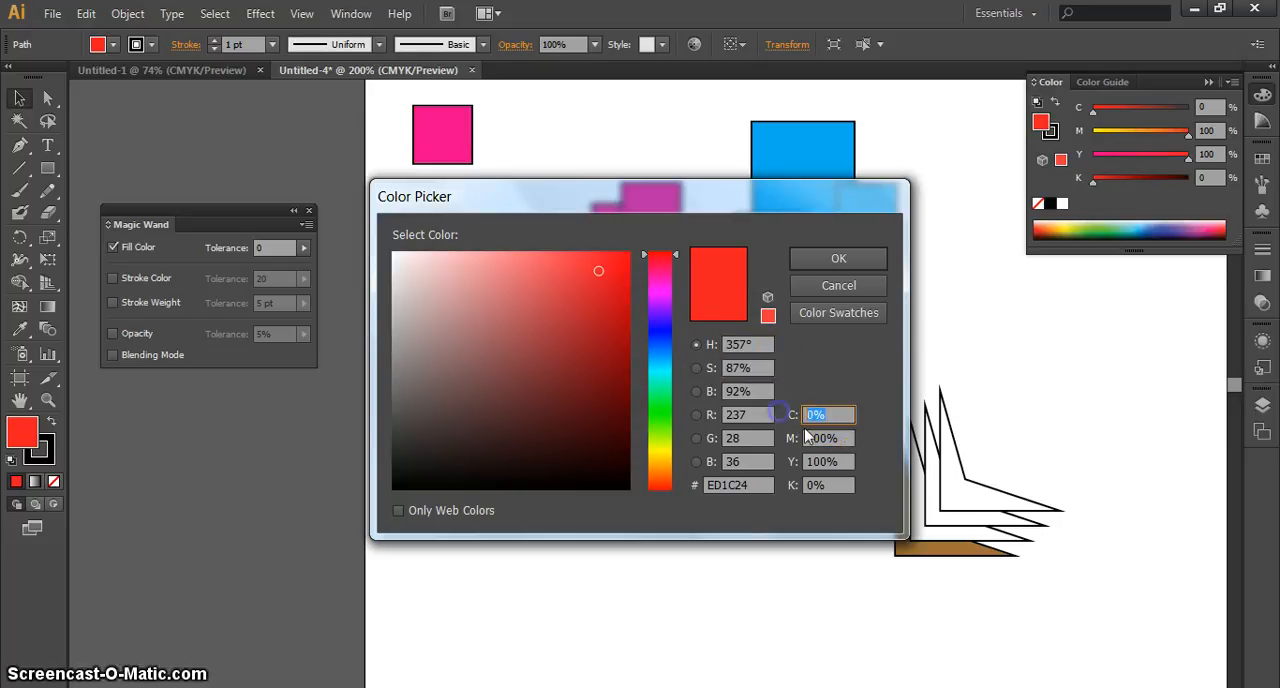
{"action": "key", "text": "Tab"}
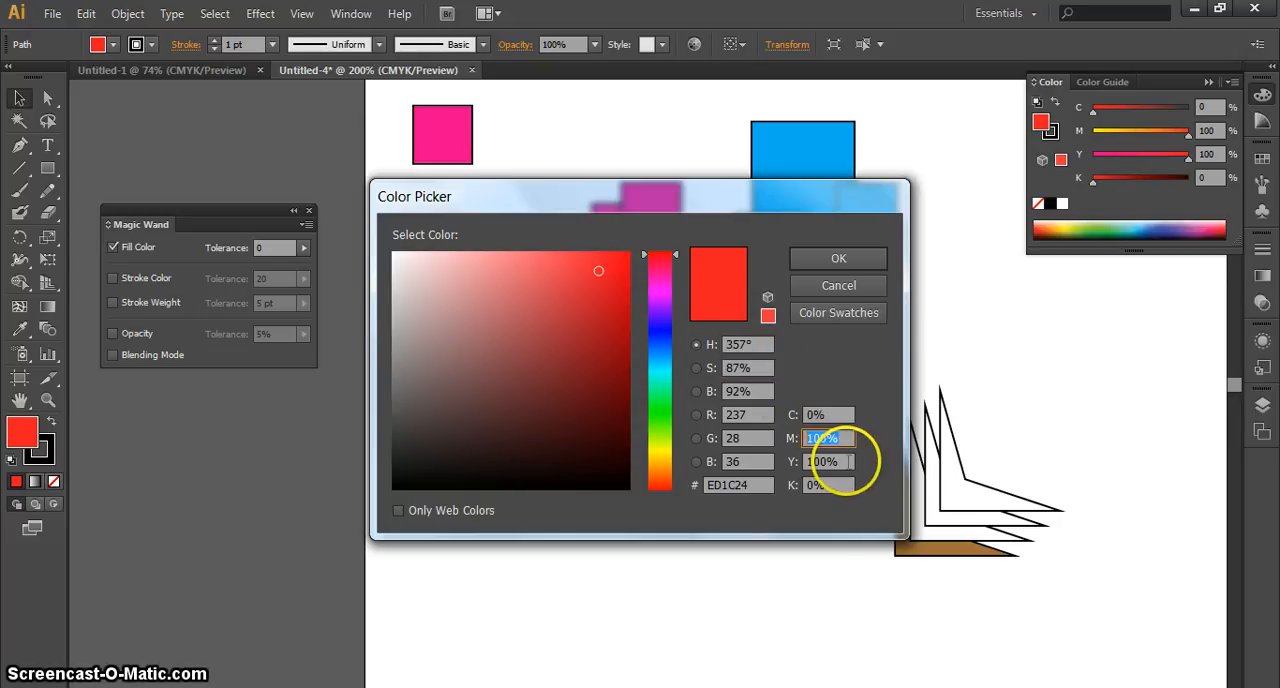
{"action": "key", "text": "Tab"}
{"action": "key", "text": "Tab"}
{"action": "left_click", "coordinate": [725, 484]}
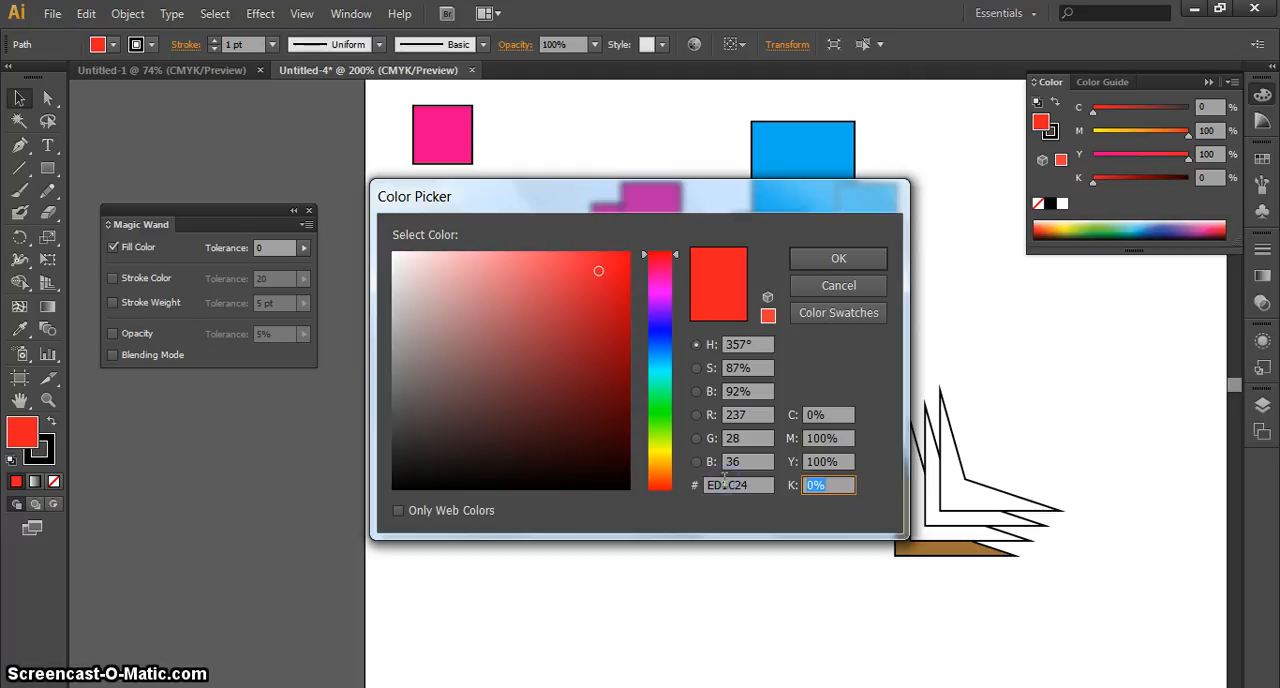
{"action": "left_click_drag", "start_coordinate": [723, 198], "coordinate": [787, 182]}
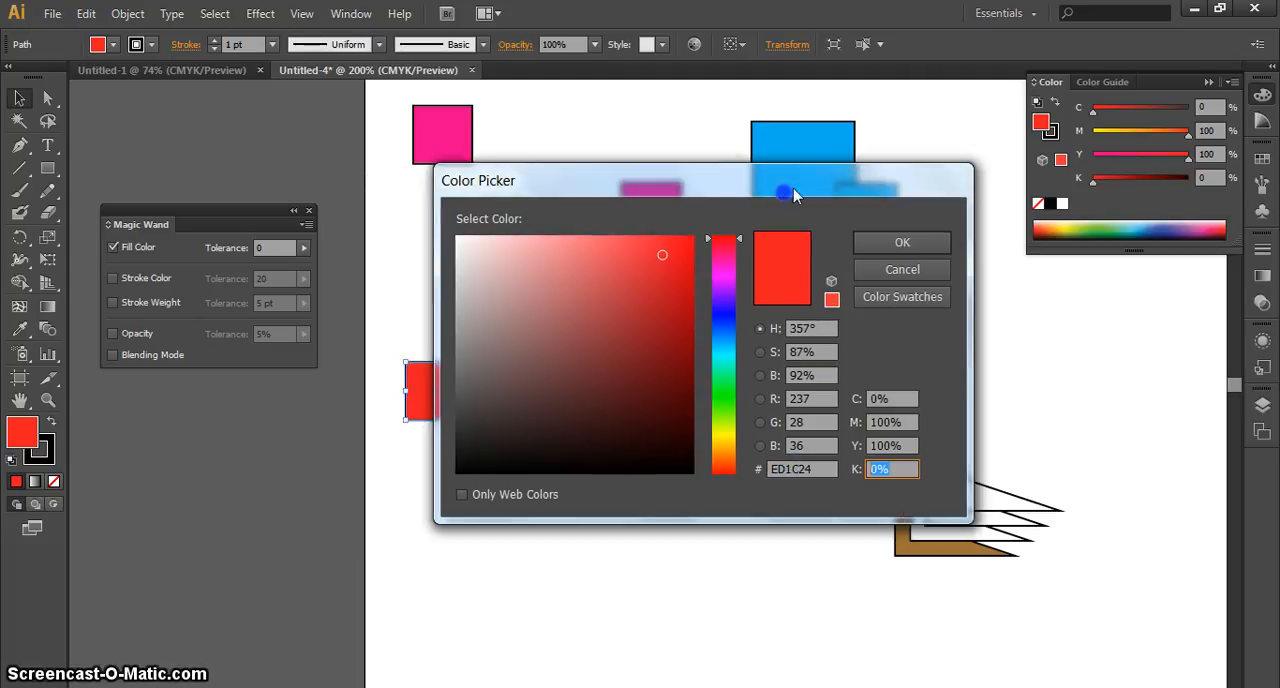
{"action": "left_click", "coordinate": [805, 470]}
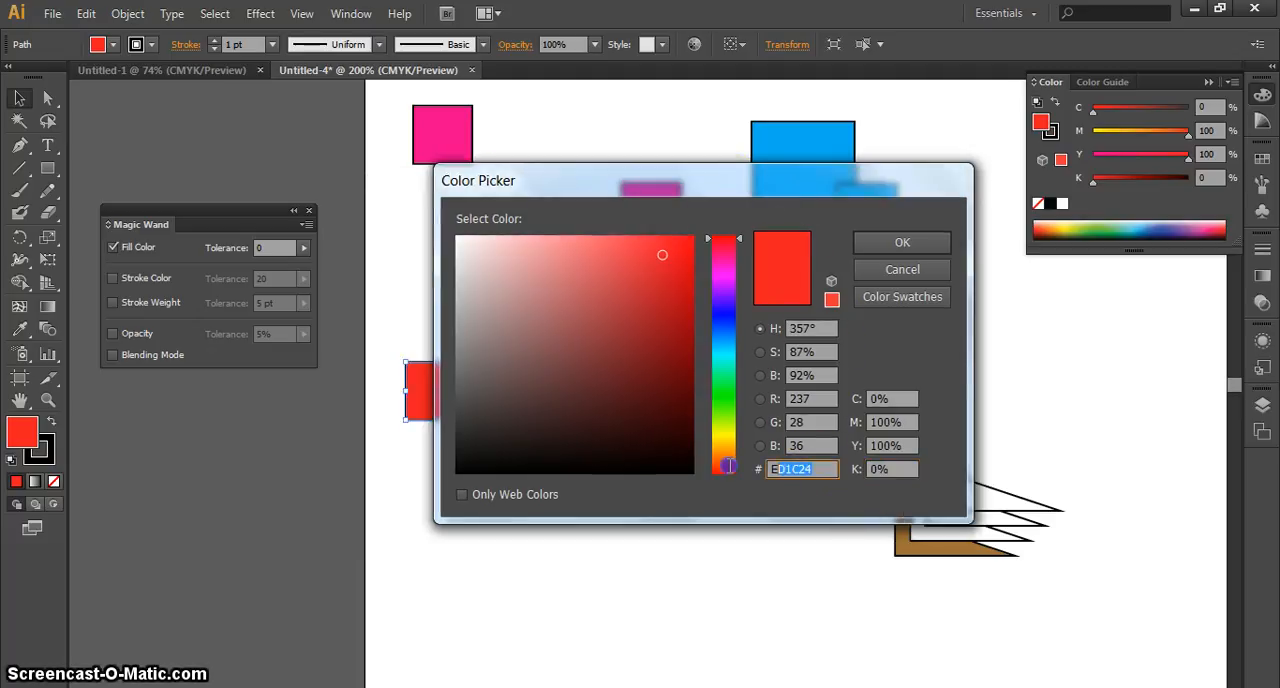
{"action": "left_click", "coordinate": [817, 469]}
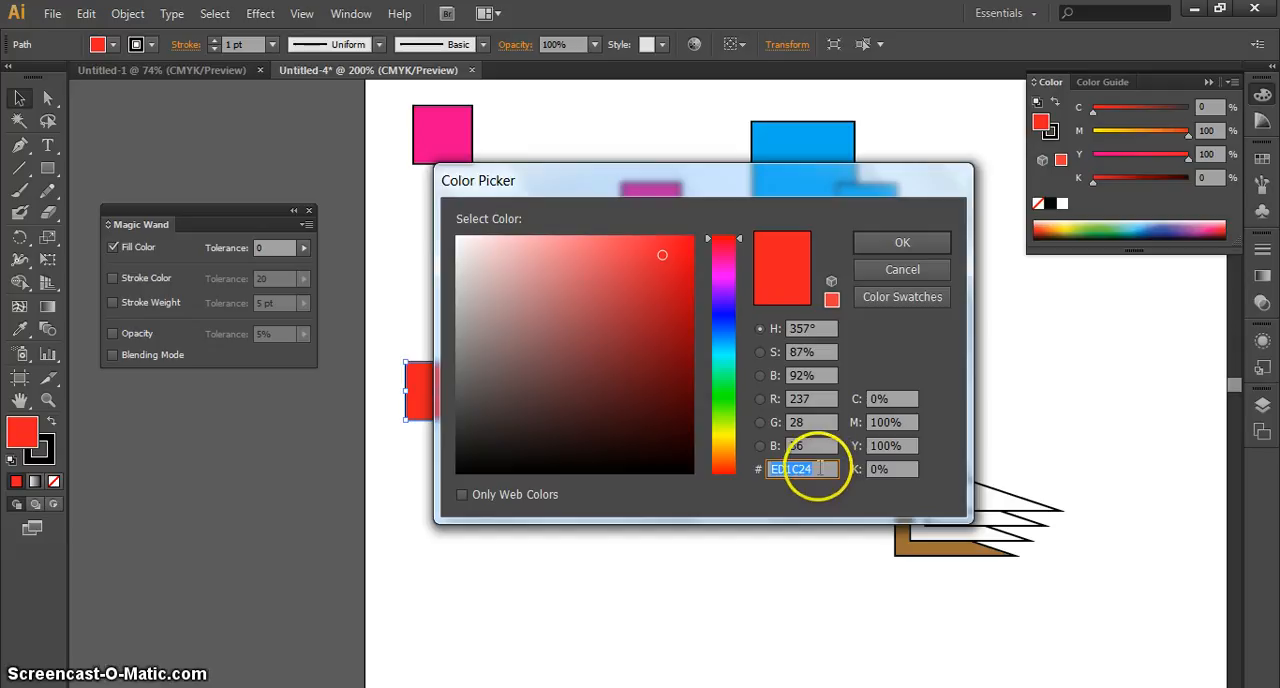
Try several shades for the separate square's fill in the Color Picker and apply dark blue #123284
{"action": "left_click", "coordinate": [666, 316]}
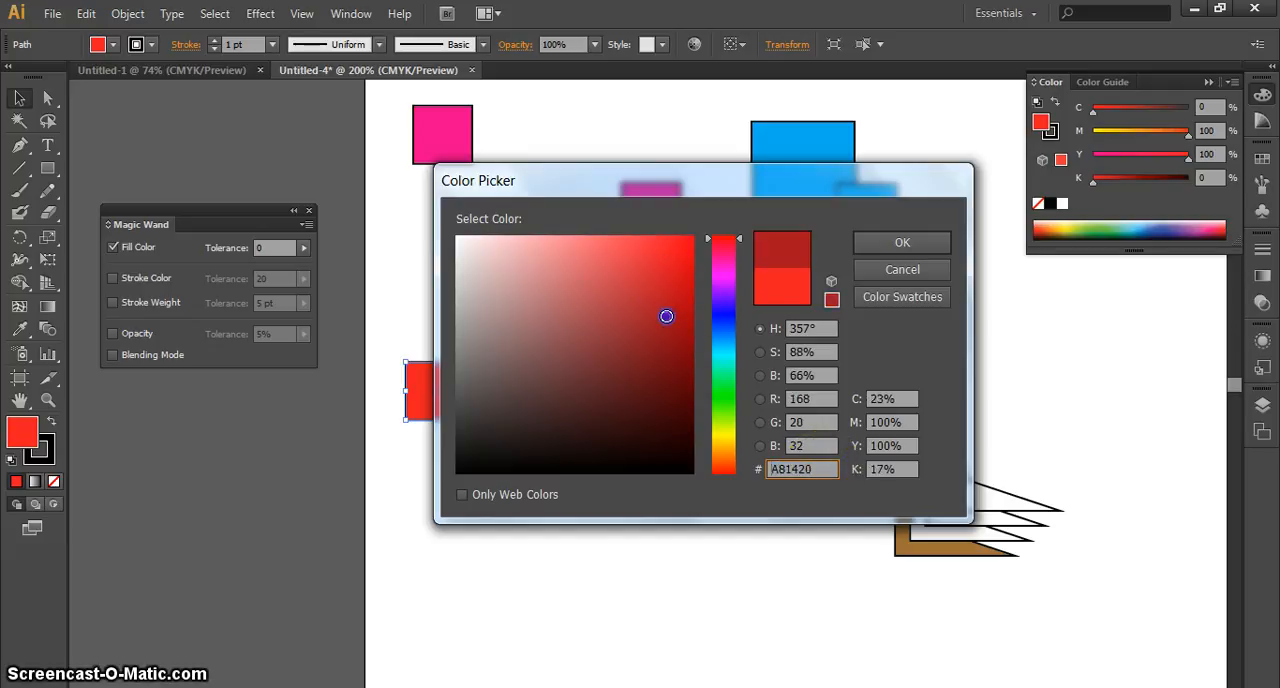
{"action": "double_click", "coordinate": [800, 469]}
{"action": "left_click_drag", "start_coordinate": [715, 331], "coordinate": [720, 326]}
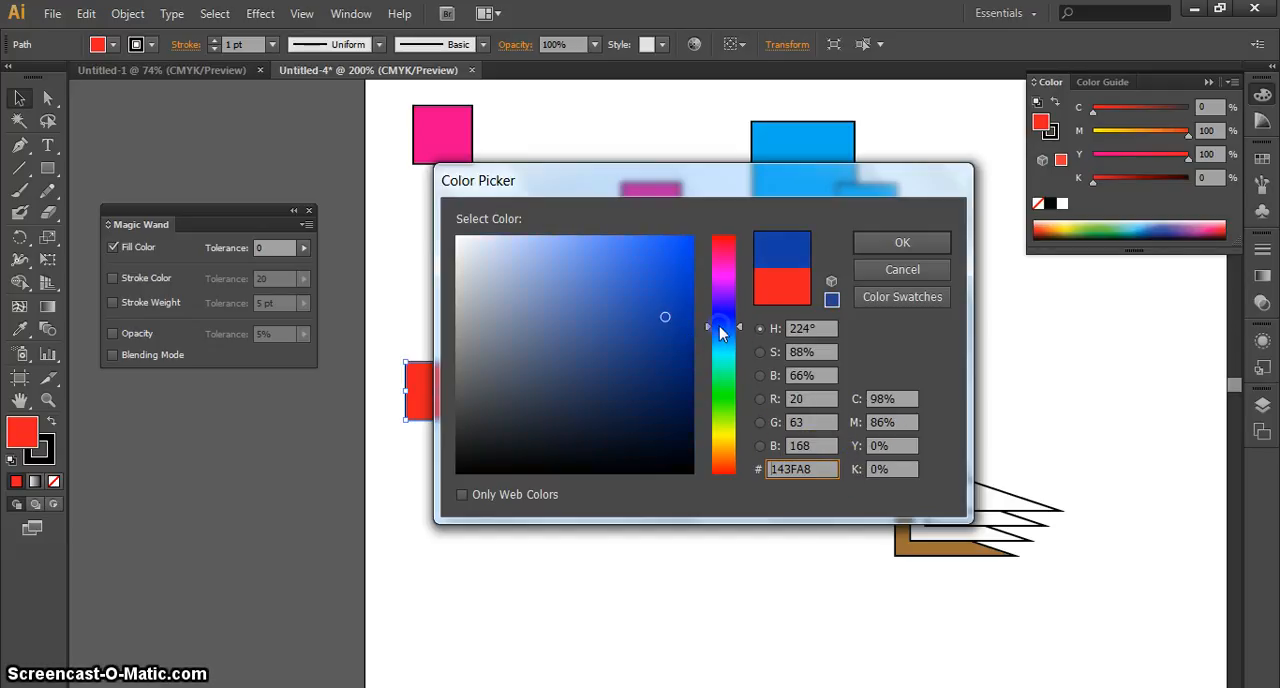
{"action": "left_click", "coordinate": [673, 272]}
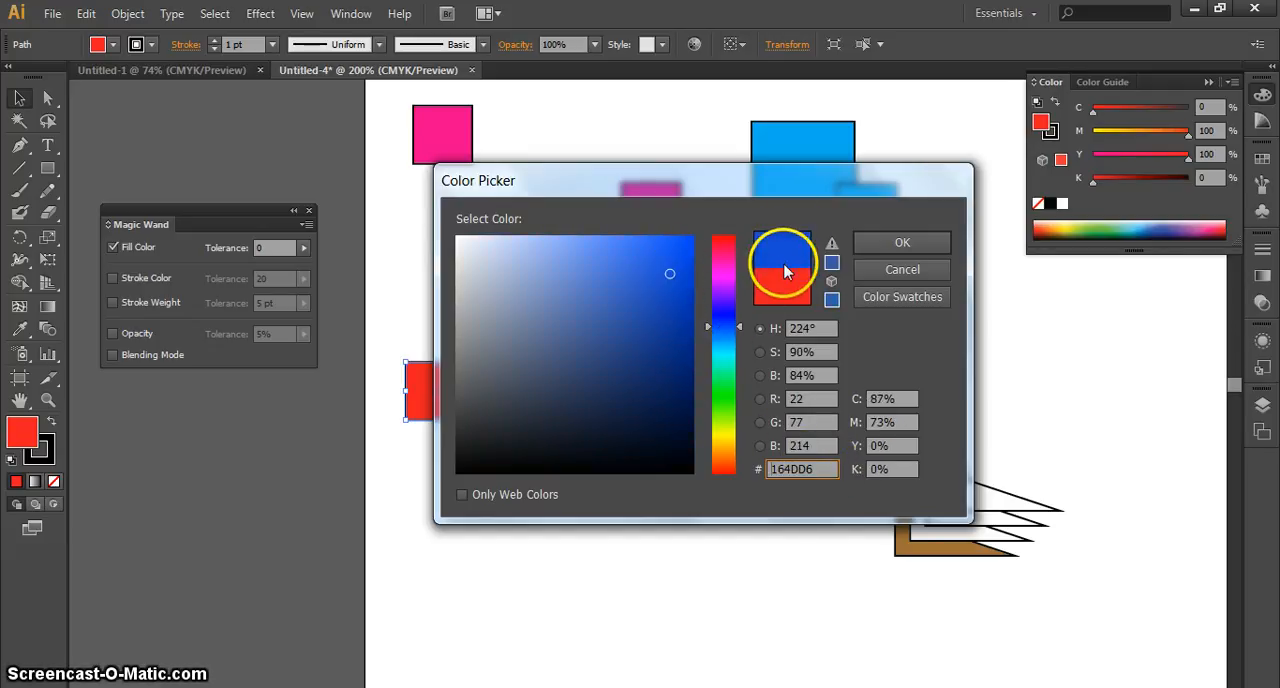
{"action": "left_click", "coordinate": [616, 255]}
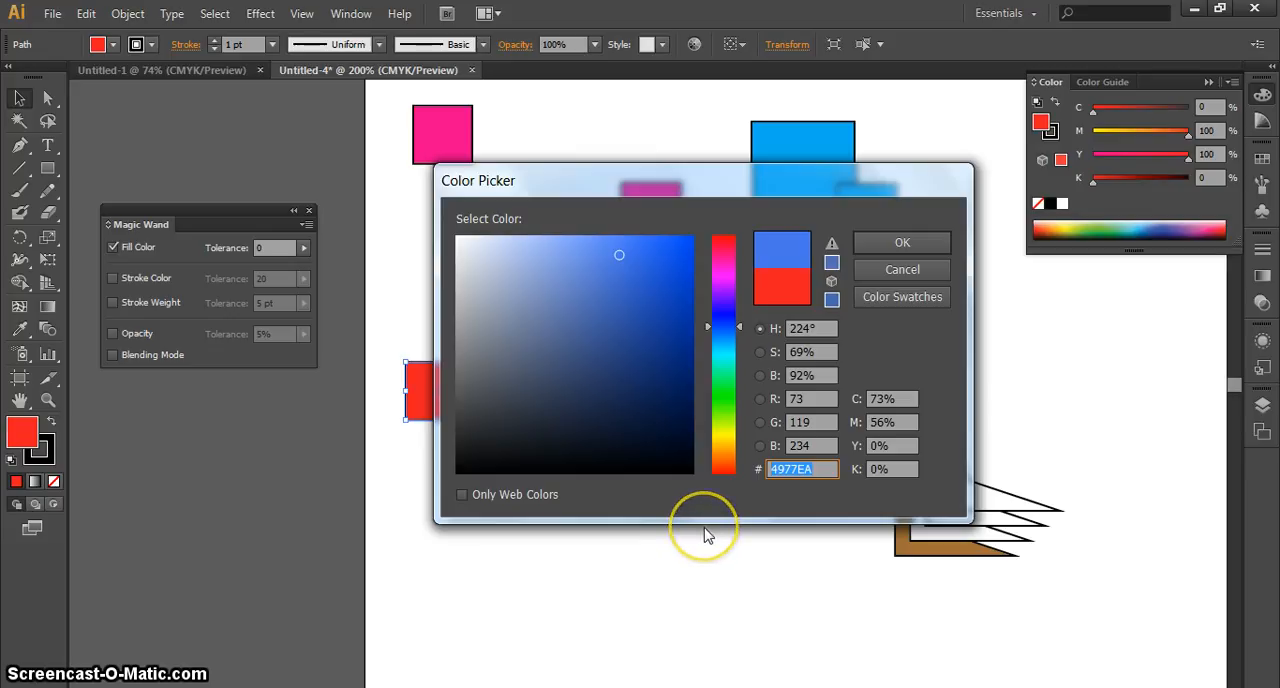
{"action": "left_click", "coordinate": [665, 350]}
{"action": "left_click", "coordinate": [817, 468]}
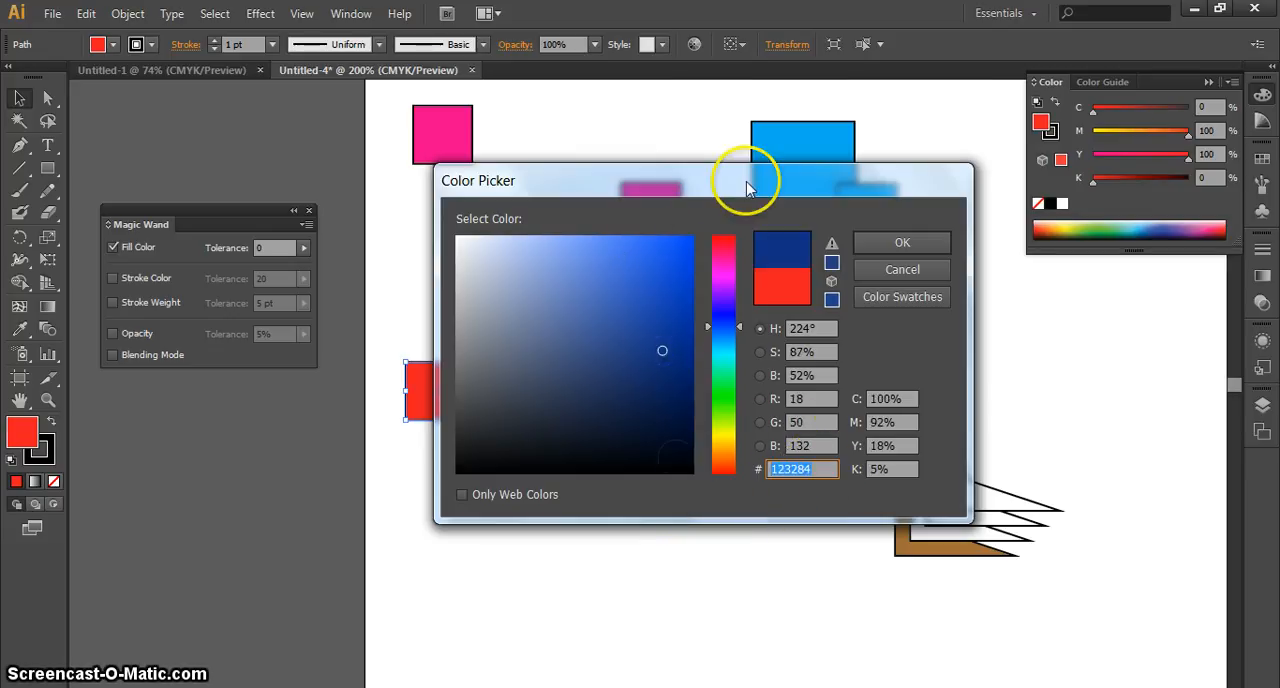
{"action": "left_click_drag", "start_coordinate": [746, 190], "coordinate": [802, 338]}
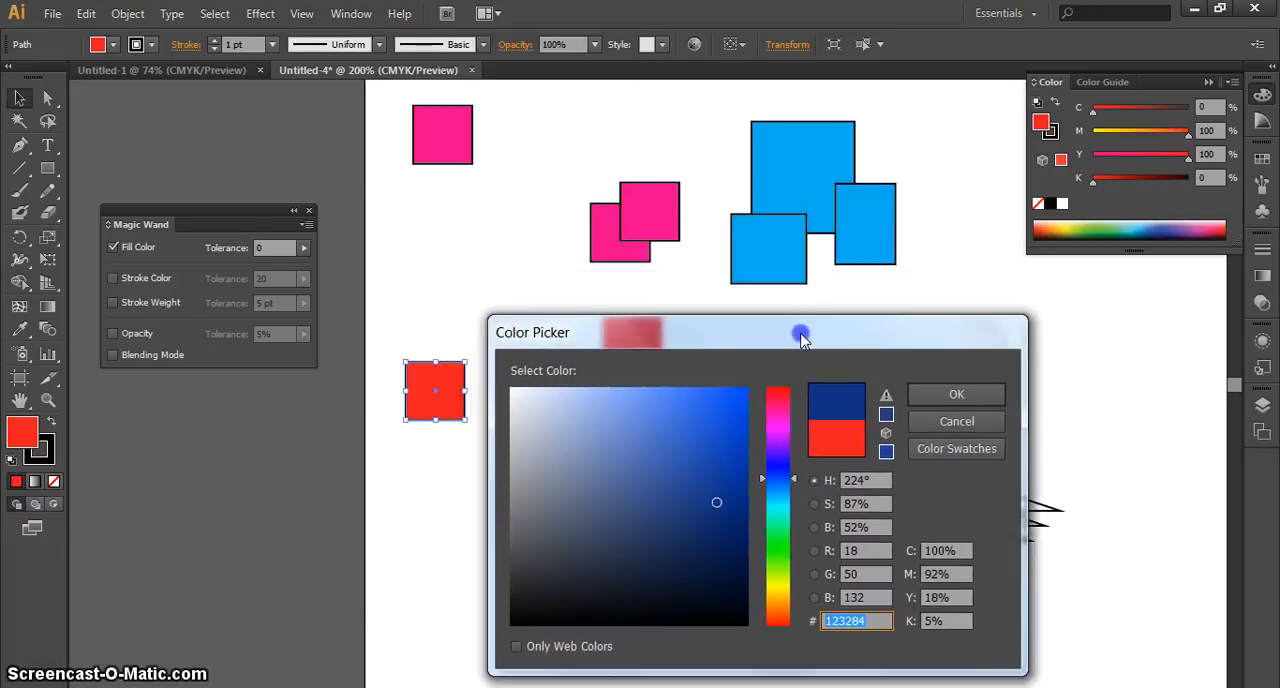
{"action": "left_click", "coordinate": [956, 394]}
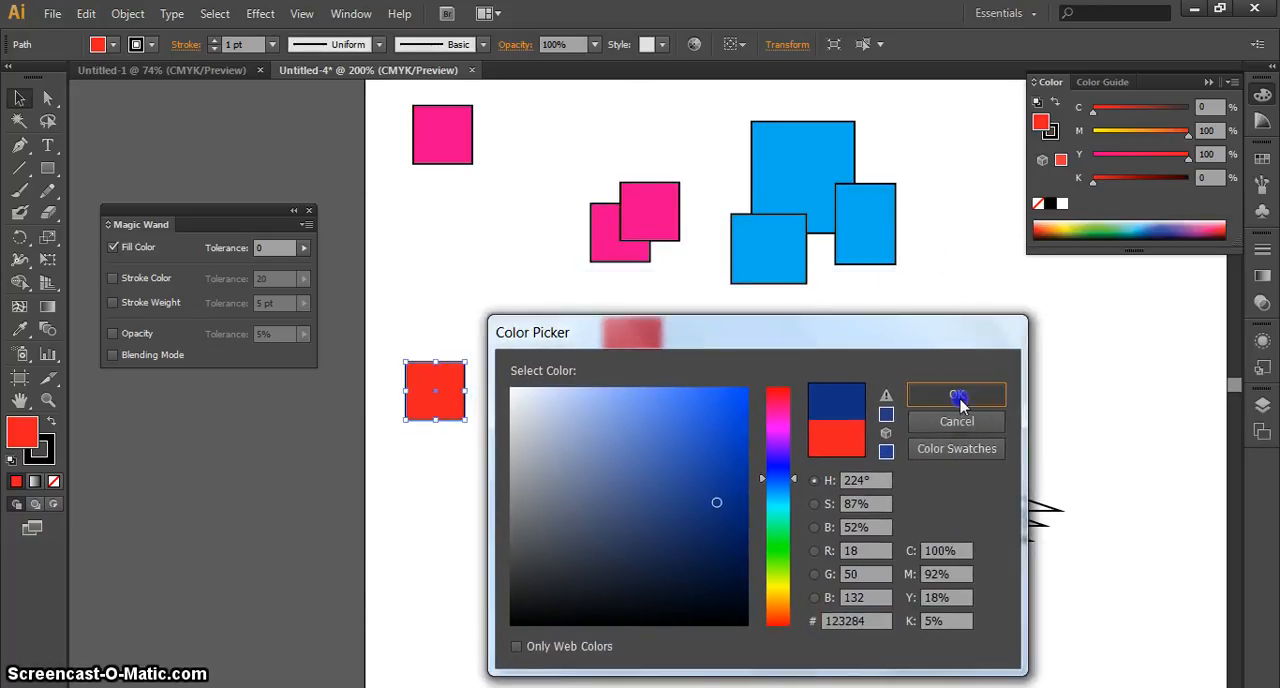
Copy the hex code 00ADEF from the fill's Color Picker of the blue rectangle overlapping the large blue square's right edge, and cancel the picker
{"action": "left_click", "coordinate": [864, 254]}
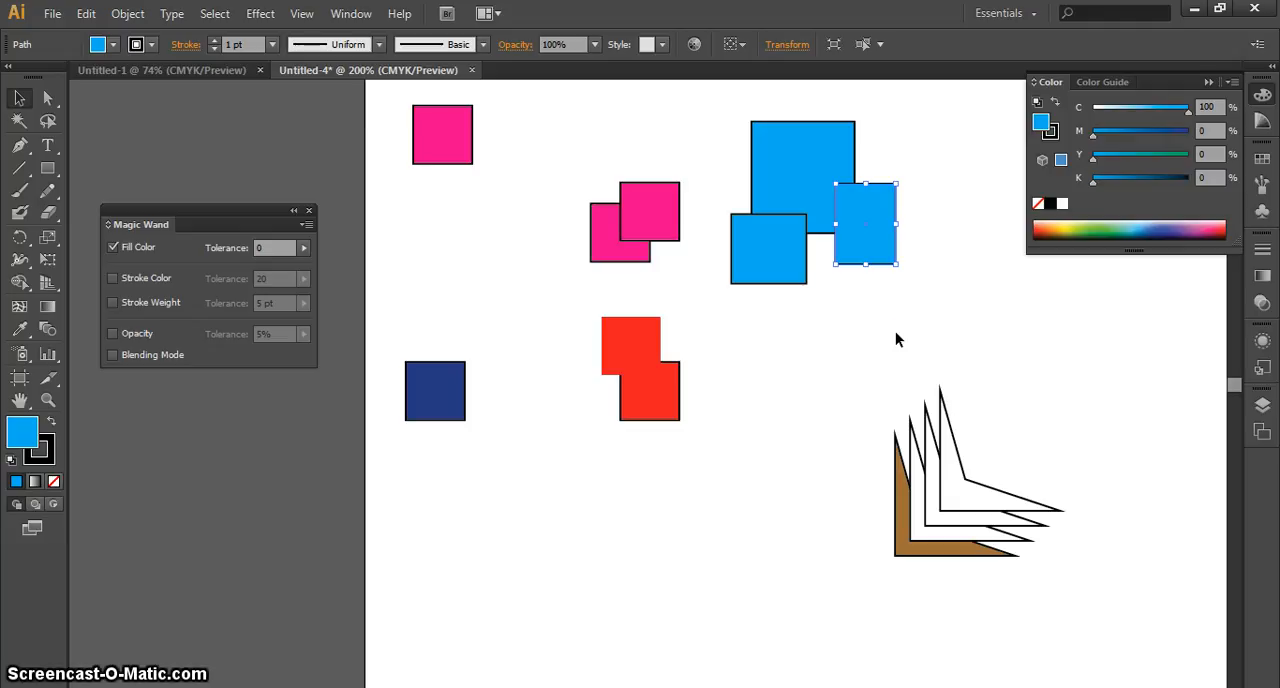
{"action": "left_click", "coordinate": [895, 334]}
{"action": "left_click", "coordinate": [867, 226]}
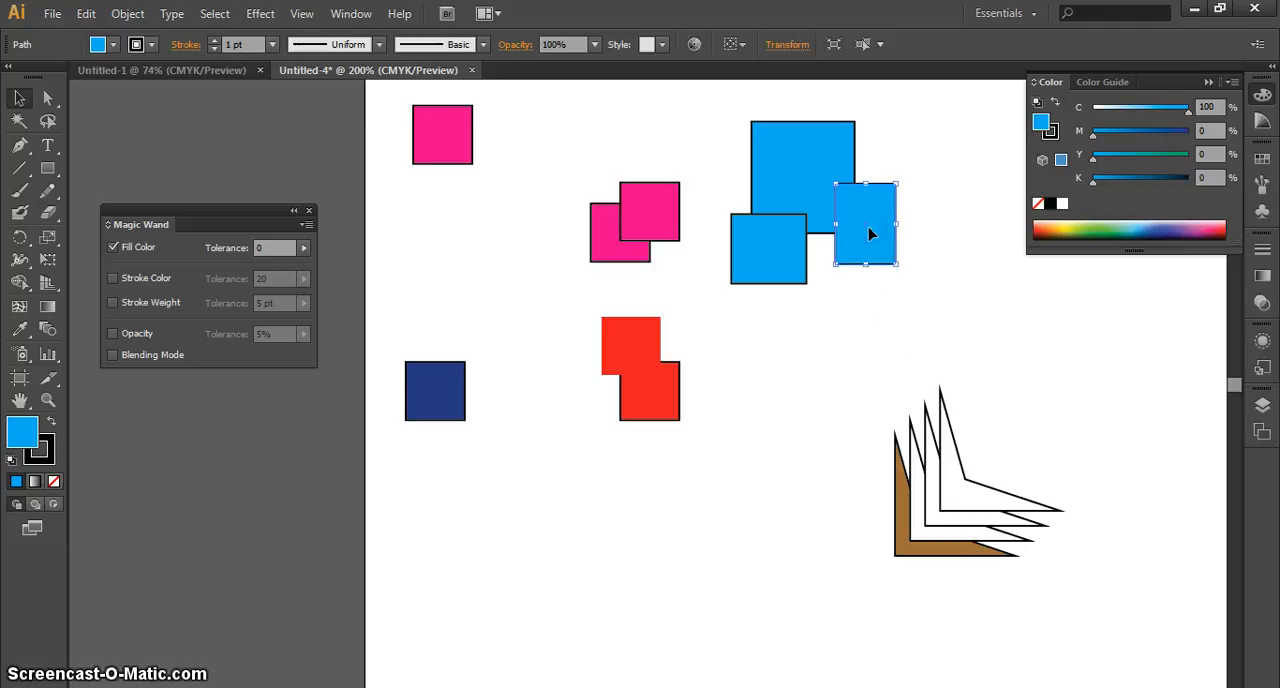
{"action": "left_click", "coordinate": [869, 280]}
{"action": "left_click", "coordinate": [865, 233]}
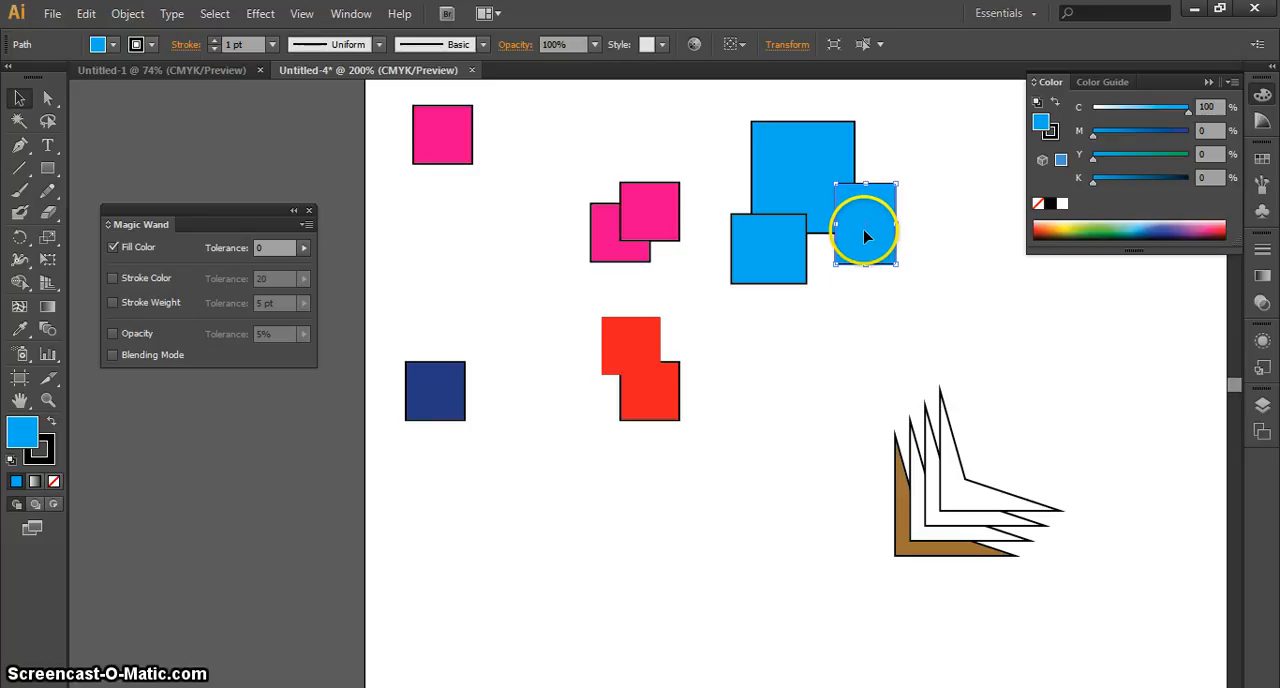
{"action": "double_click", "coordinate": [33, 438]}
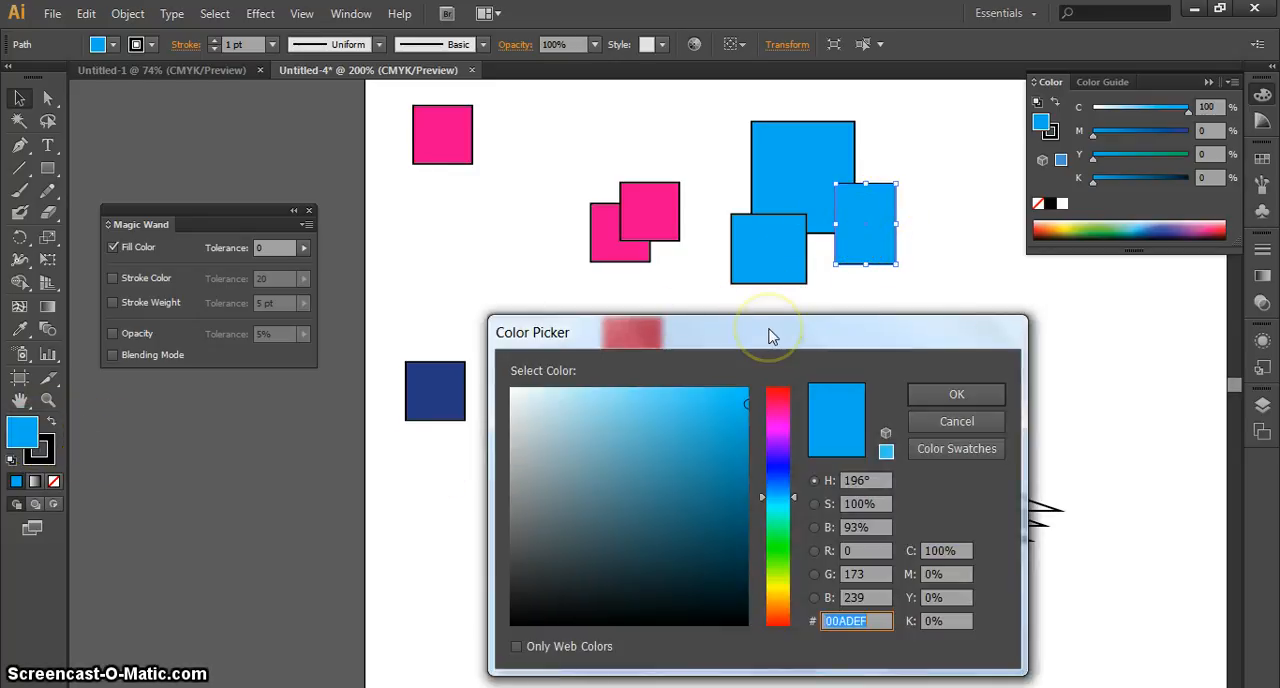
{"action": "left_click_drag", "start_coordinate": [770, 333], "coordinate": [773, 326]}
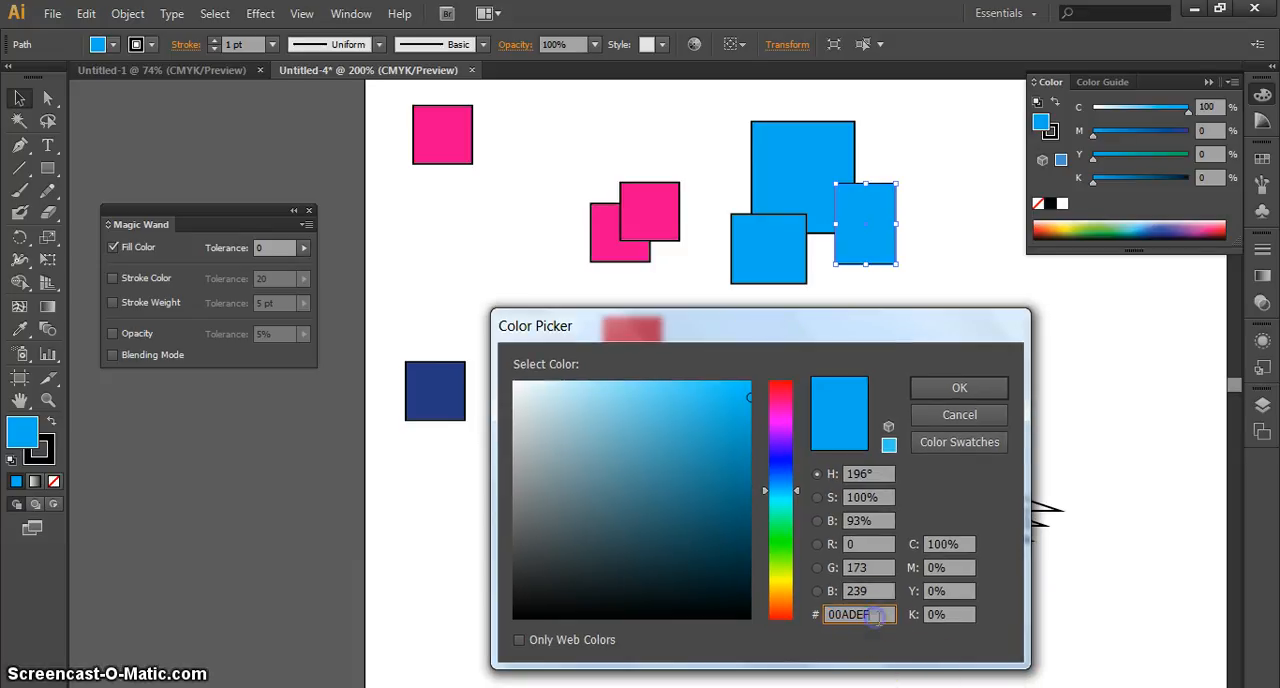
{"action": "right_click", "coordinate": [845, 613]}
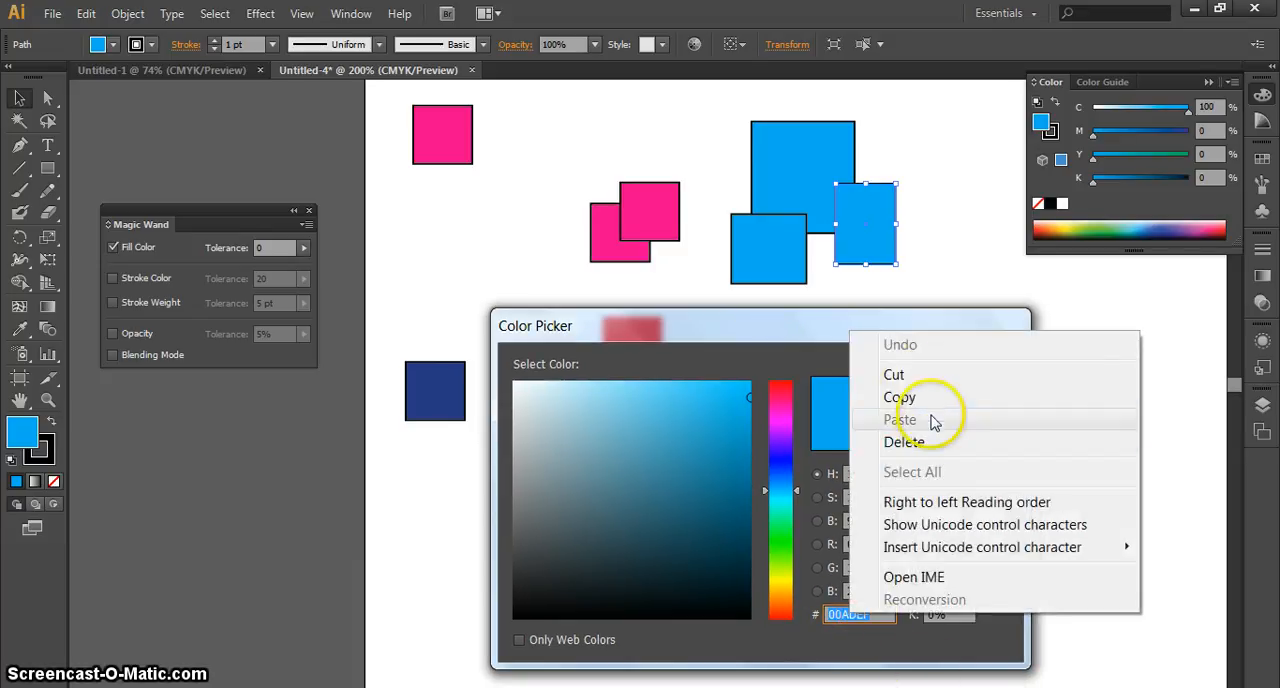
{"action": "left_click", "coordinate": [899, 398]}
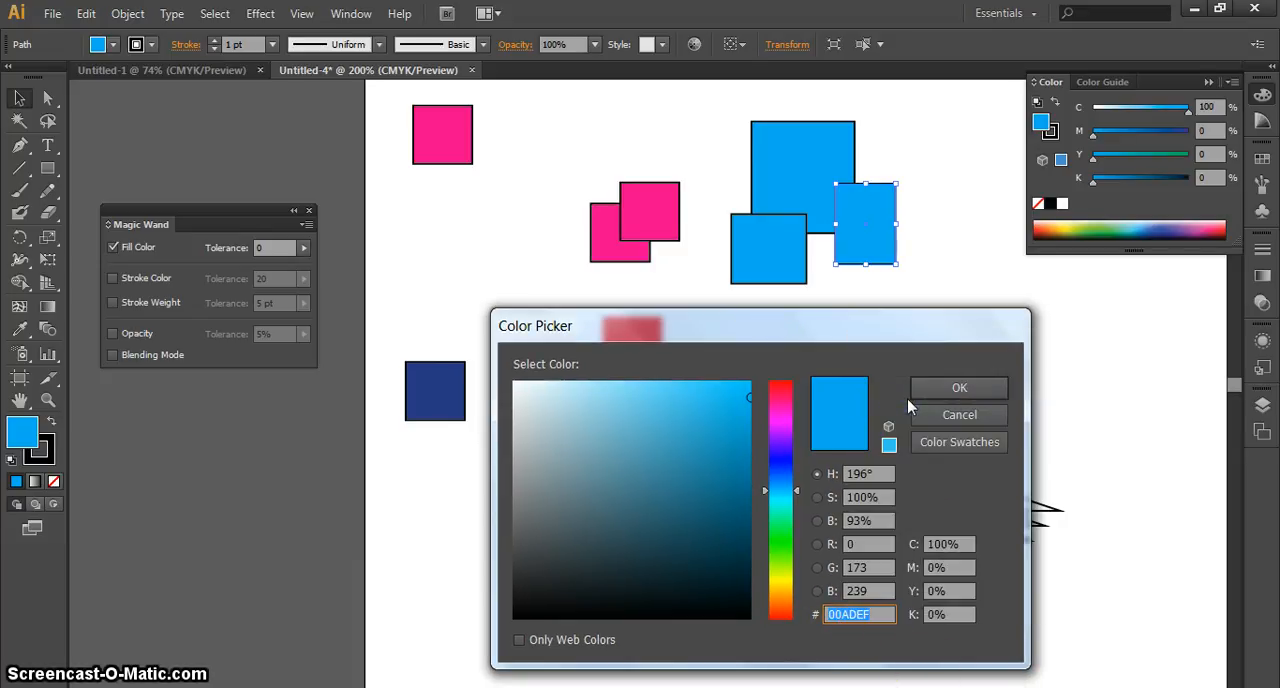
{"action": "left_click", "coordinate": [955, 414]}
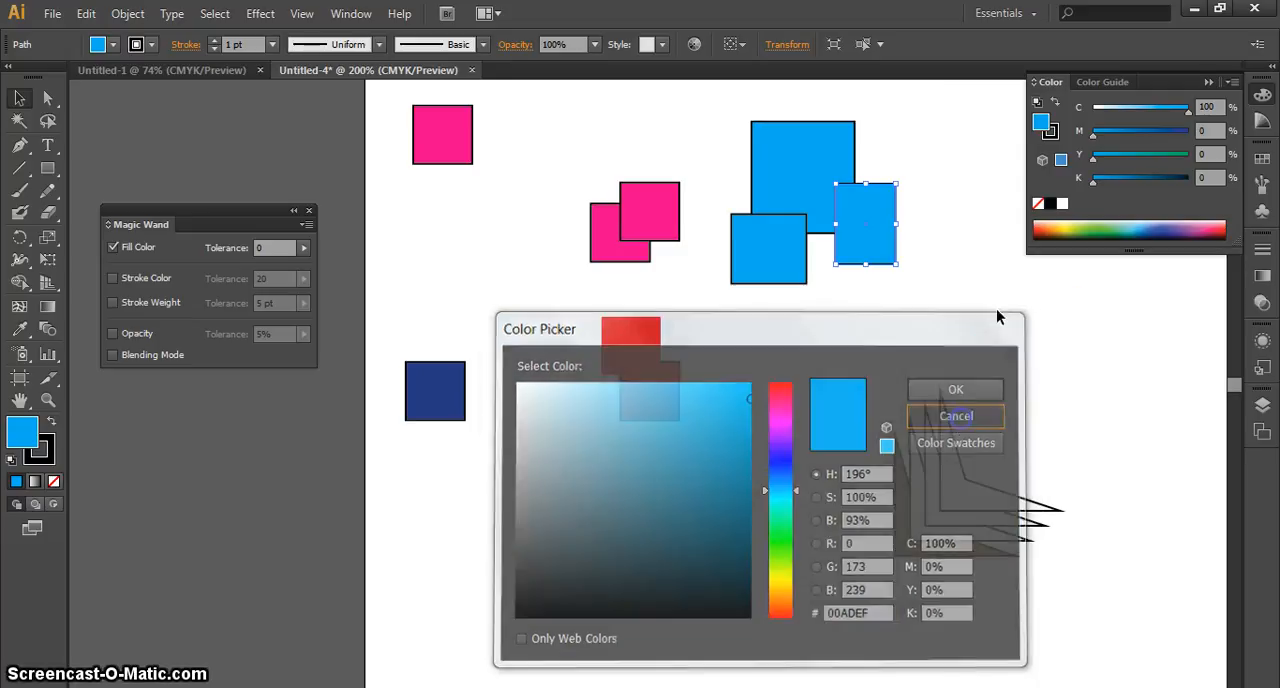
Switch to the desktop and create a new text document there, keeping its default name
{"action": "left_click", "coordinate": [1194, 9]}
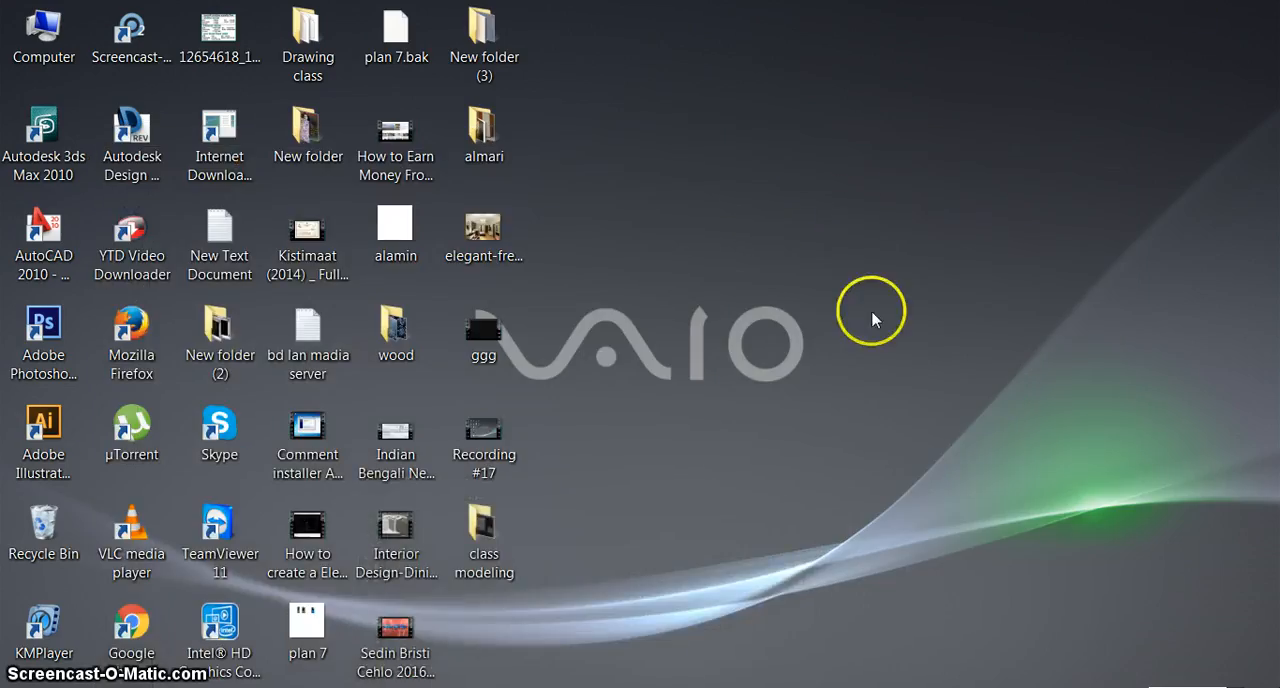
{"action": "right_click", "coordinate": [837, 218]}
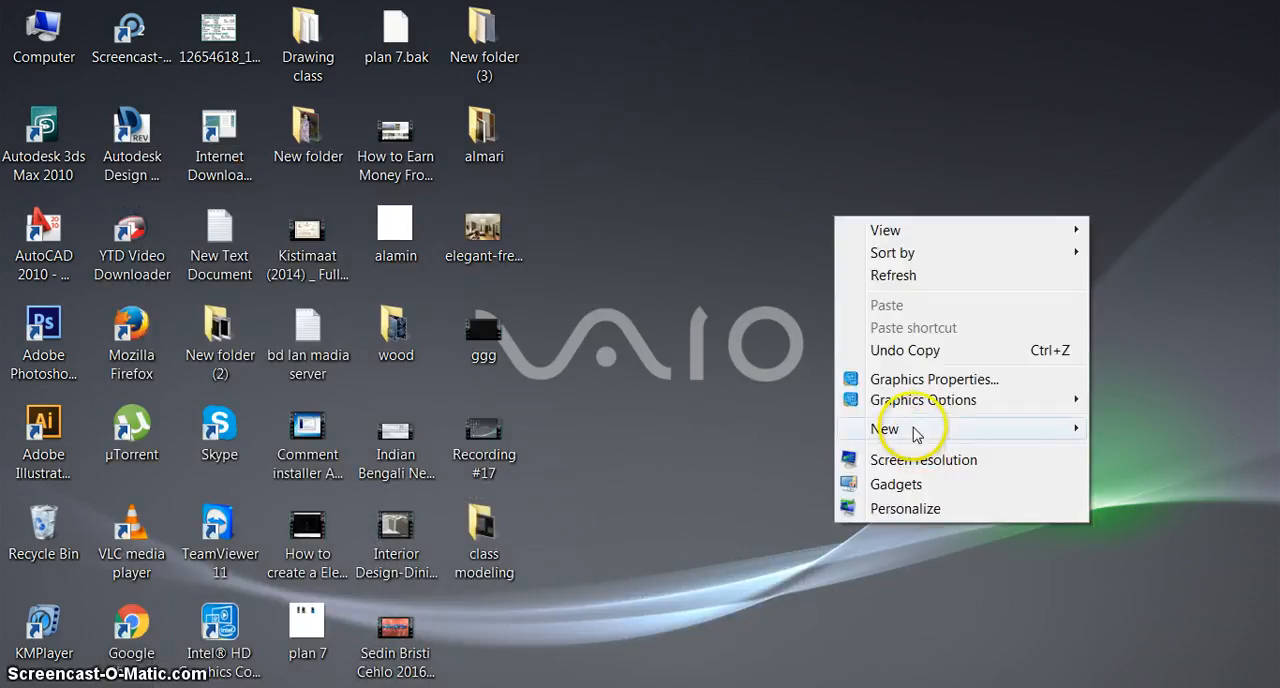
{"action": "mouse_move", "coordinate": [914, 428]}
{"action": "left_click", "coordinate": [588, 356]}
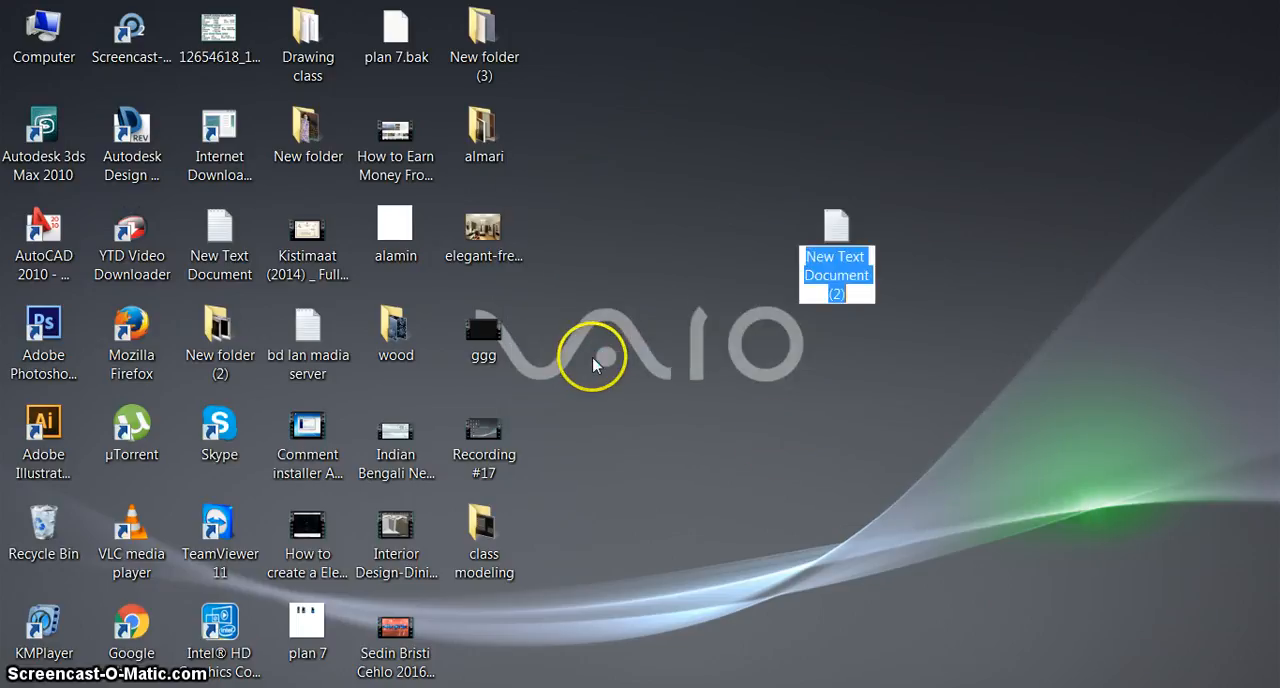
{"action": "left_click", "coordinate": [818, 435]}
Open the new text document in Notepad and paste the copied hex code 00ADEF into it
{"action": "double_click", "coordinate": [860, 250]}
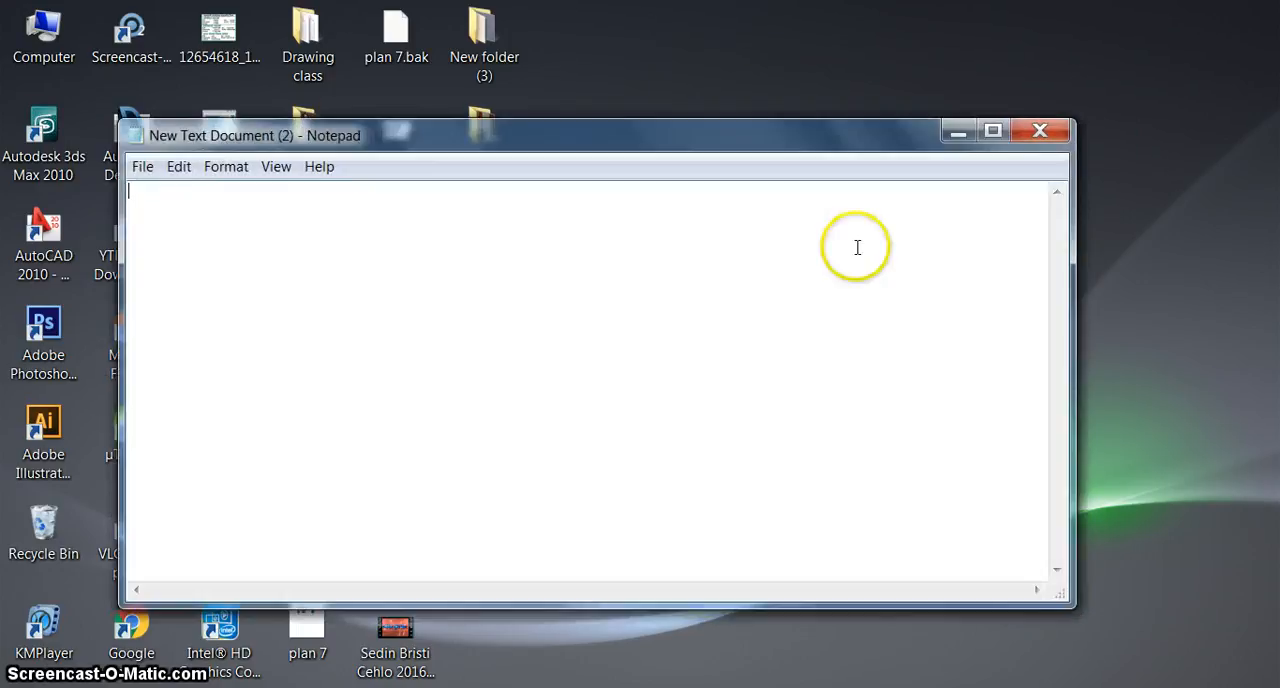
{"action": "right_click", "coordinate": [825, 251]}
{"action": "left_click", "coordinate": [869, 341]}
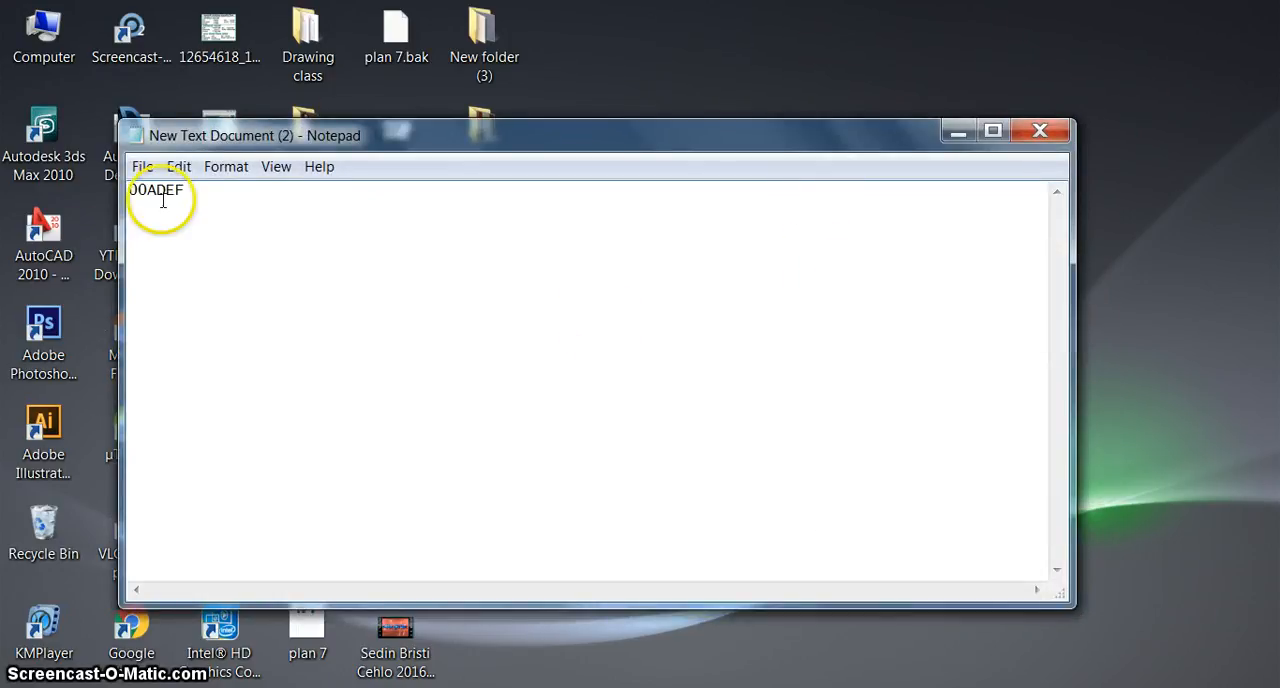
Copy the hex code 00ADEF from the text document and minimise Notepad
{"action": "left_click_drag", "start_coordinate": [206, 200], "coordinate": [25, 183]}
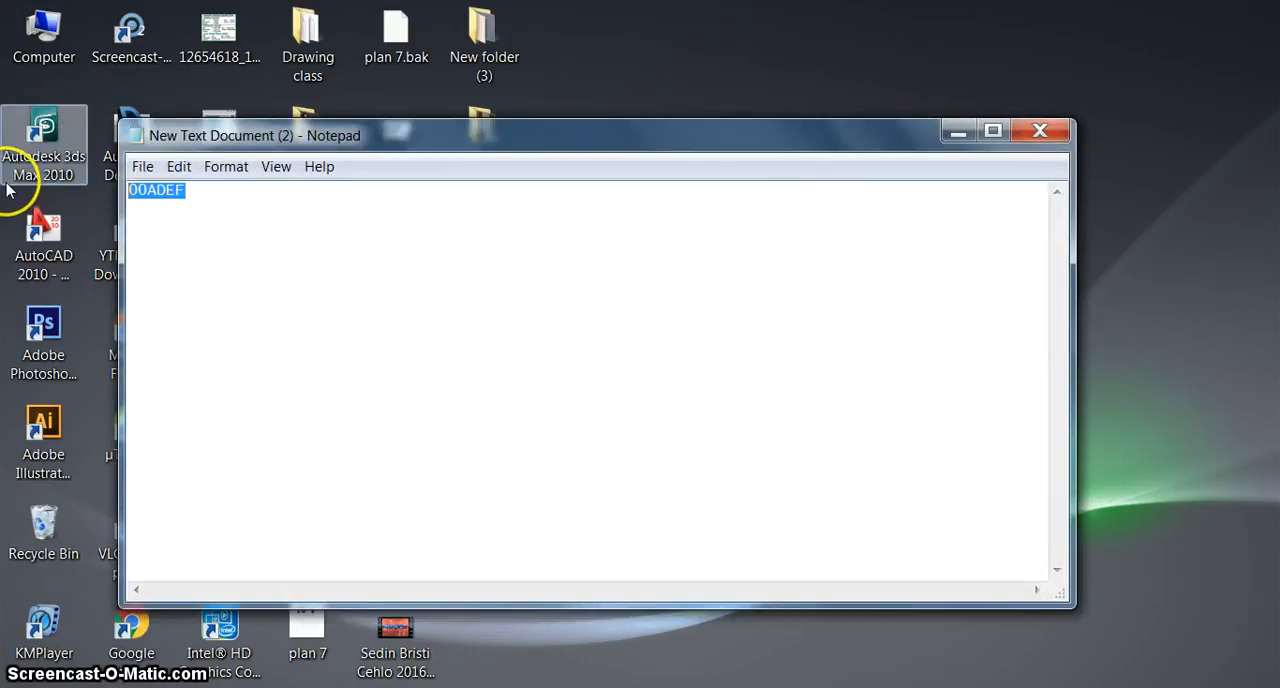
{"action": "left_click", "coordinate": [252, 282]}
{"action": "left_click_drag", "start_coordinate": [222, 198], "coordinate": [95, 196]}
{"action": "right_click", "coordinate": [136, 199]}
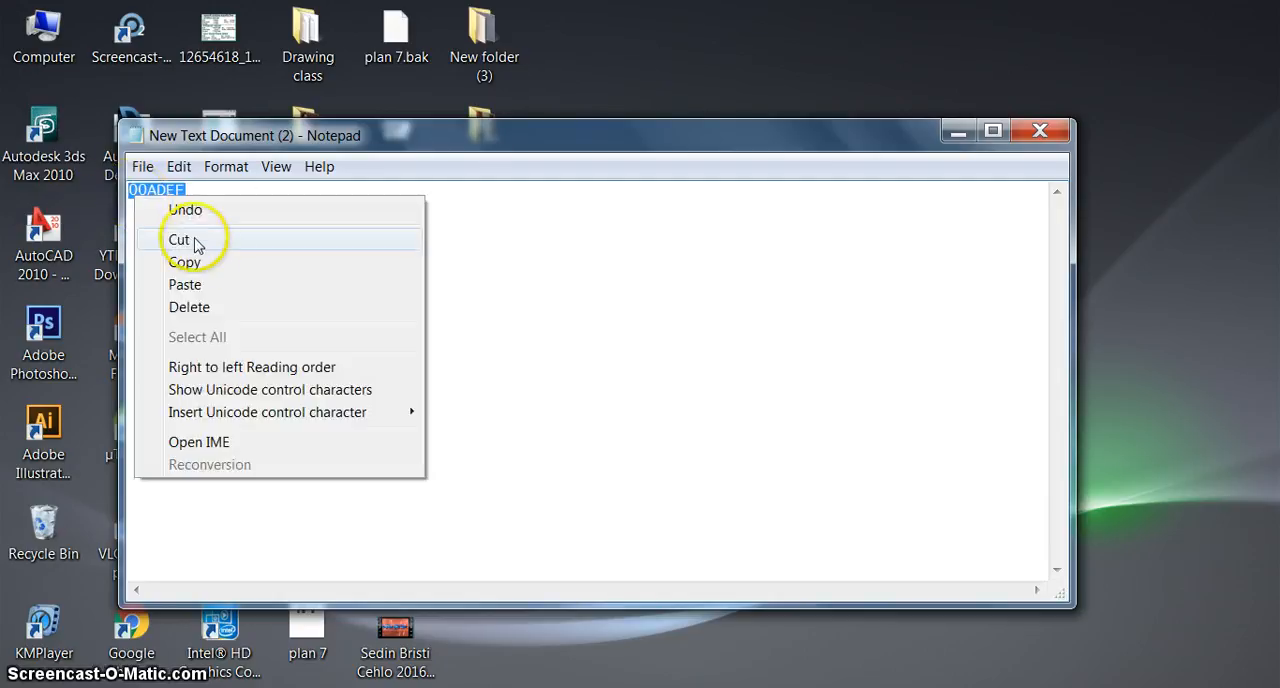
{"action": "left_click", "coordinate": [220, 262]}
{"action": "left_click", "coordinate": [958, 131]}
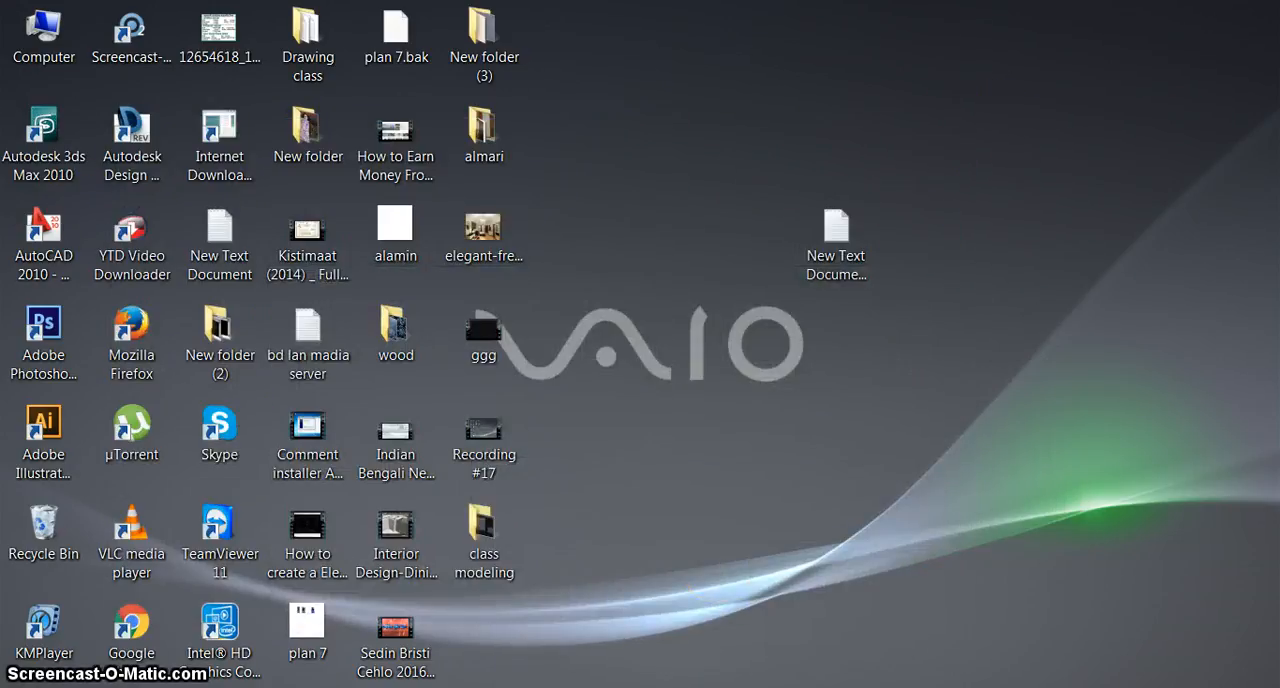
Switch back to Illustrator and draw a blue rectangle below the red squares with the Rectangle tool
{"action": "left_click", "coordinate": [580, 682]}
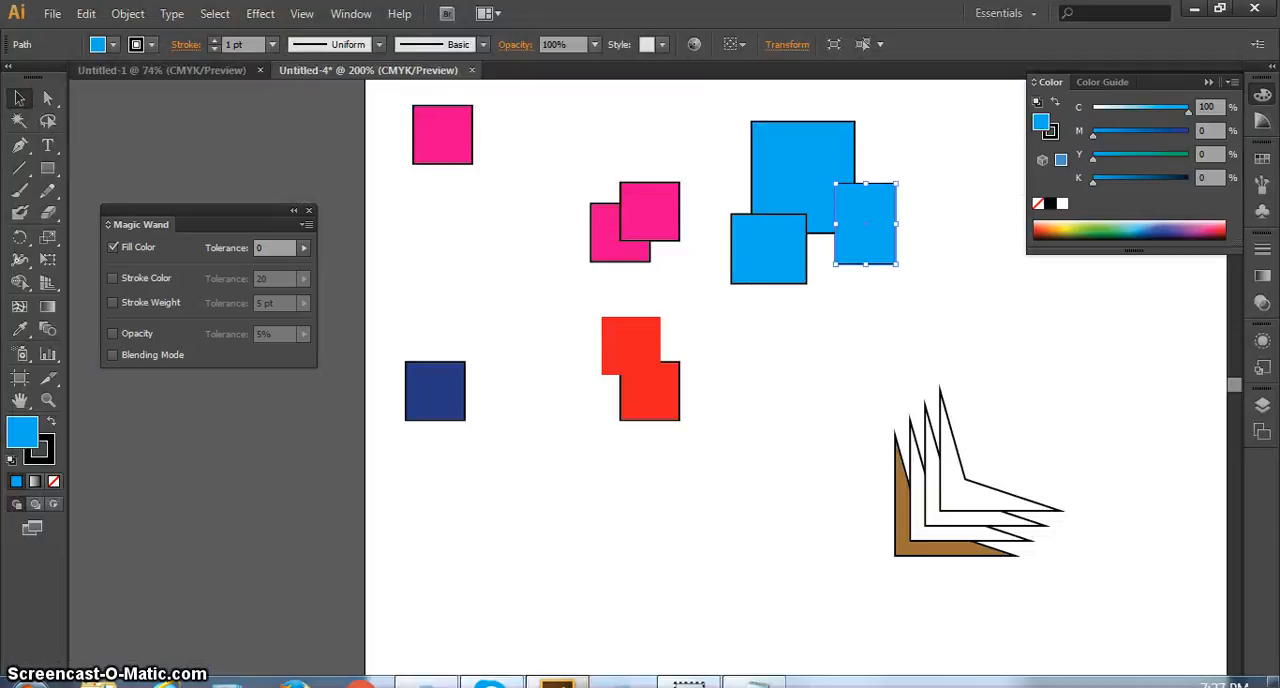
{"action": "left_click", "coordinate": [590, 576]}
{"action": "left_click", "coordinate": [47, 168]}
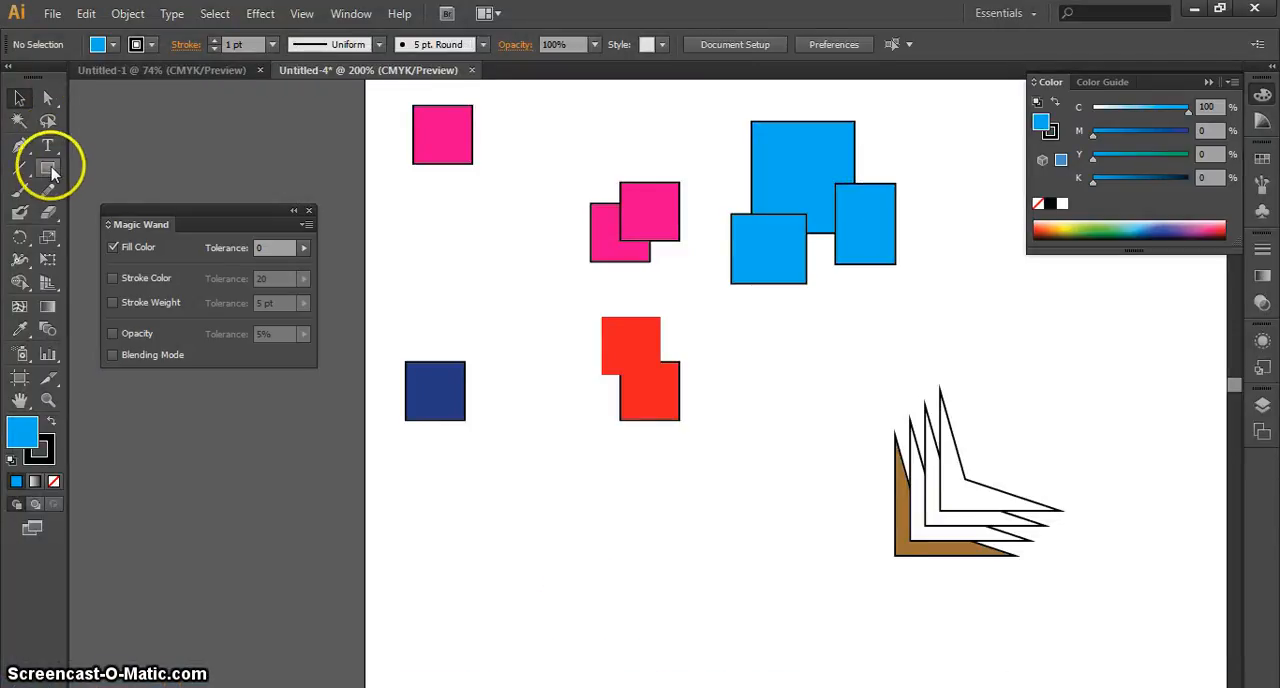
{"action": "left_click_drag", "start_coordinate": [561, 465], "coordinate": [660, 584]}
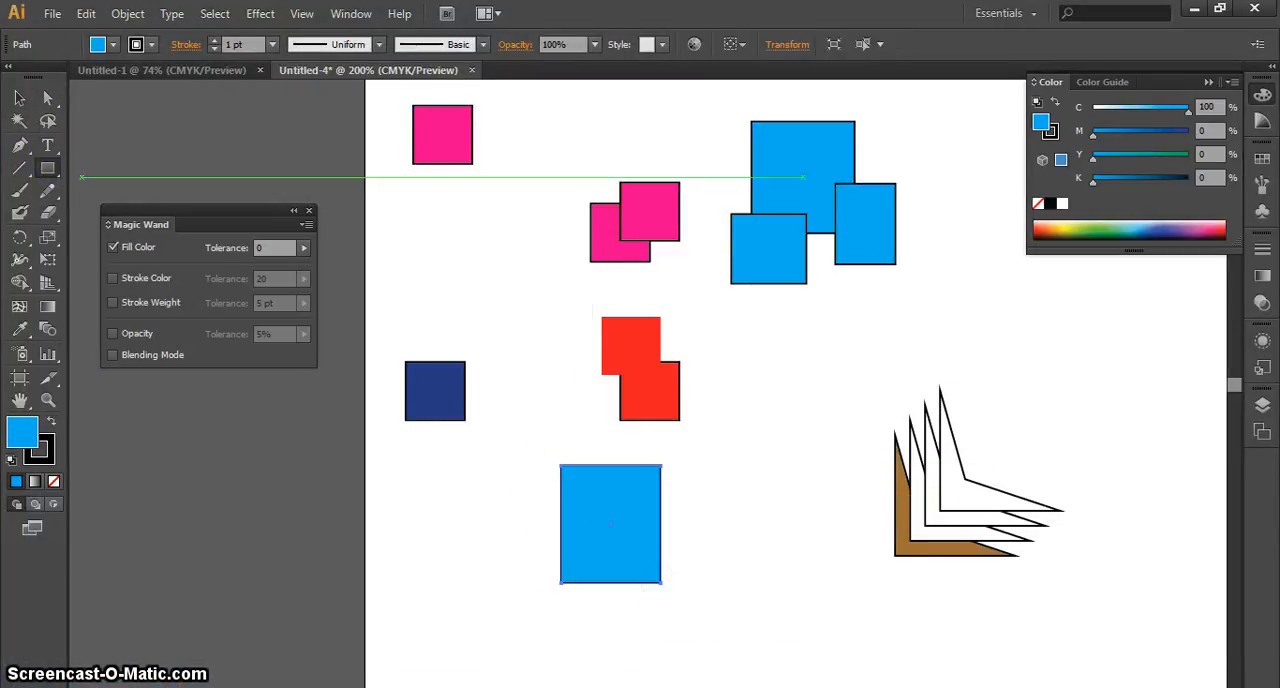
Remove the fill from the new rectangle below the red squares and deselect it
{"action": "left_click", "coordinate": [16, 97]}
{"action": "left_click", "coordinate": [53, 483]}
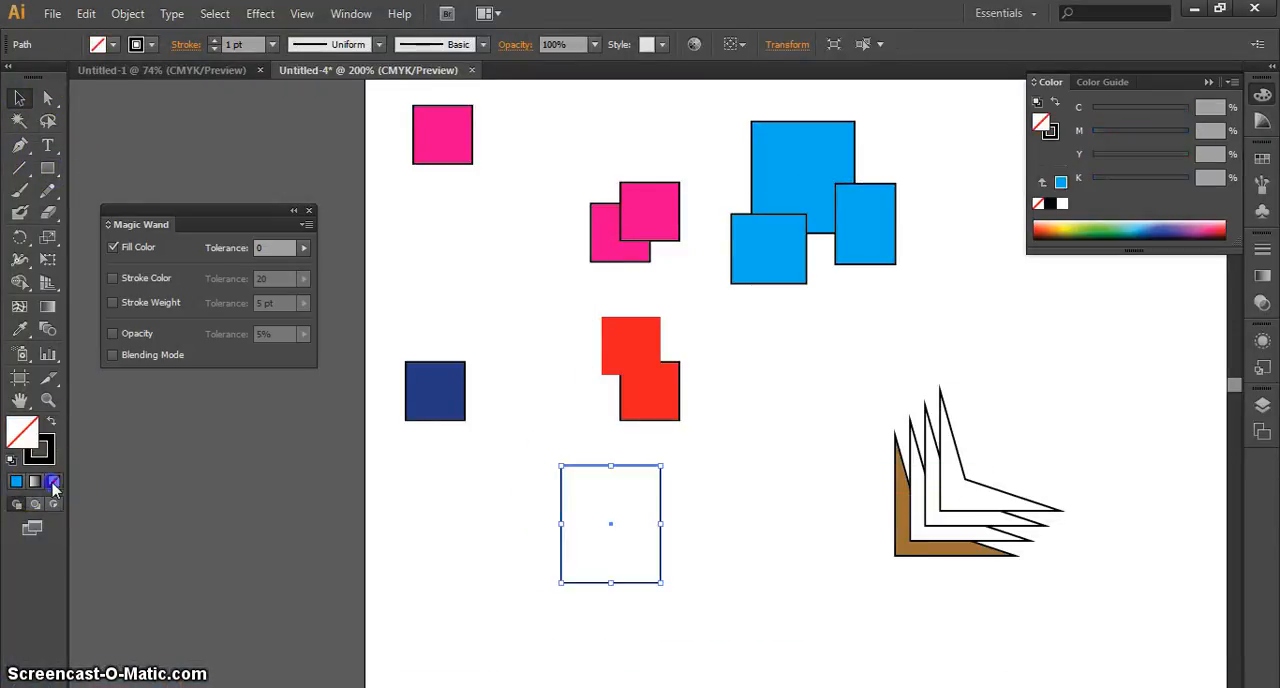
{"action": "left_click", "coordinate": [735, 510]}
Select the unfilled rectangle and apply the copied hex code 00ADEF as its fill in the Color Picker
{"action": "left_click", "coordinate": [612, 467]}
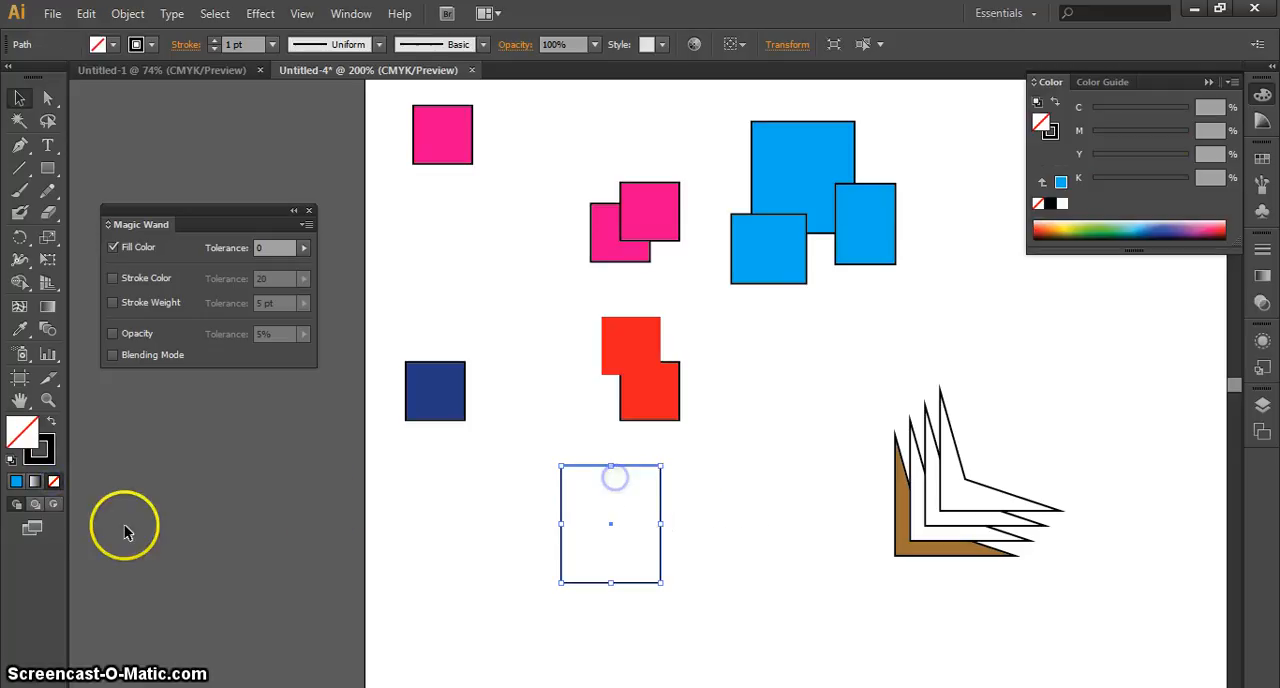
{"action": "double_click", "coordinate": [20, 428]}
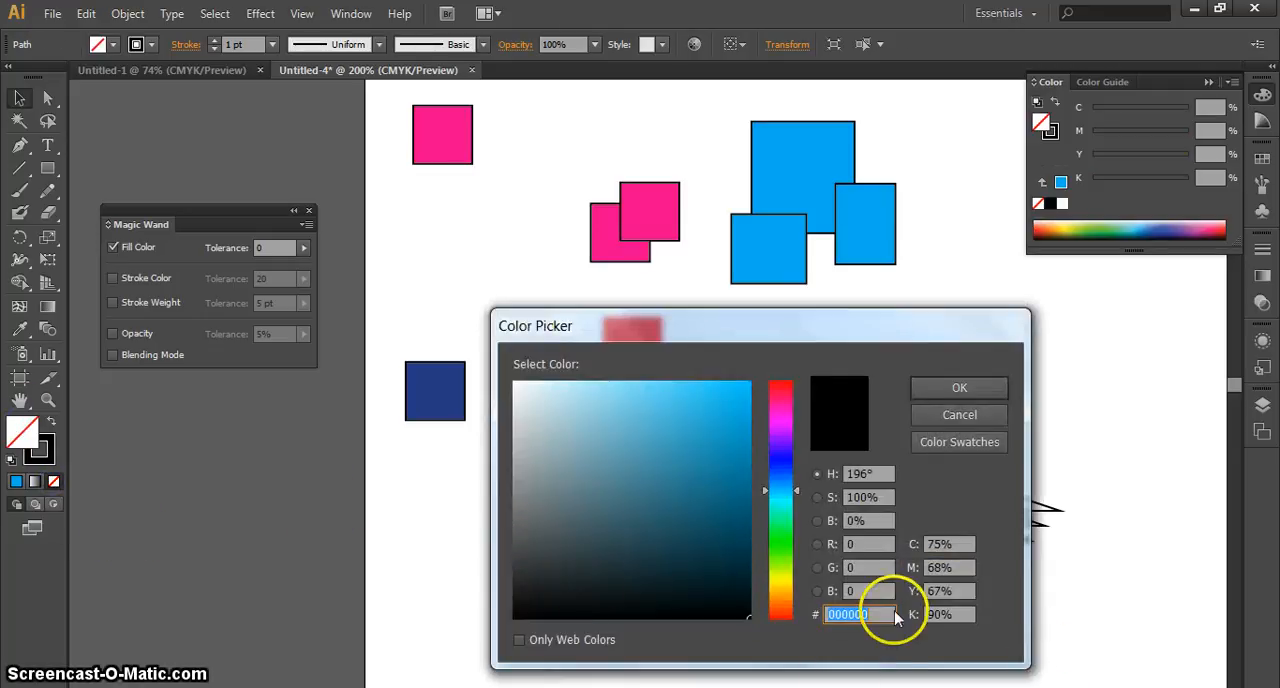
{"action": "right_click", "coordinate": [877, 612]}
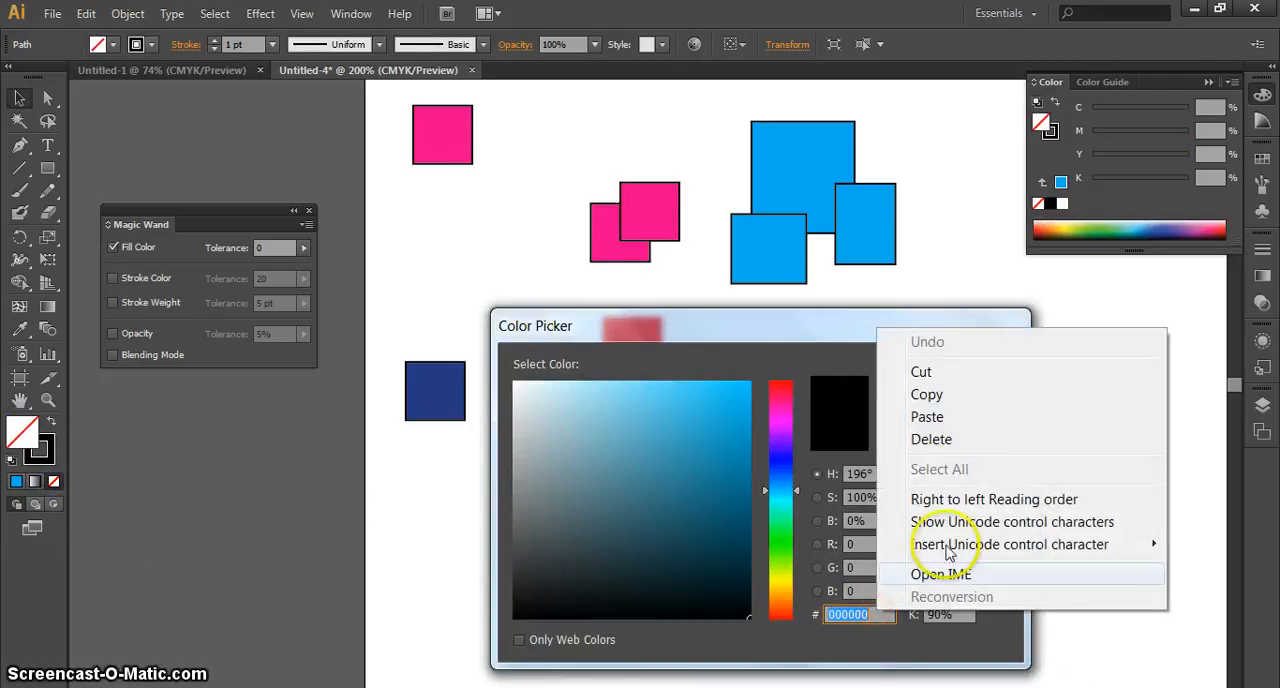
{"action": "left_click", "coordinate": [927, 417]}
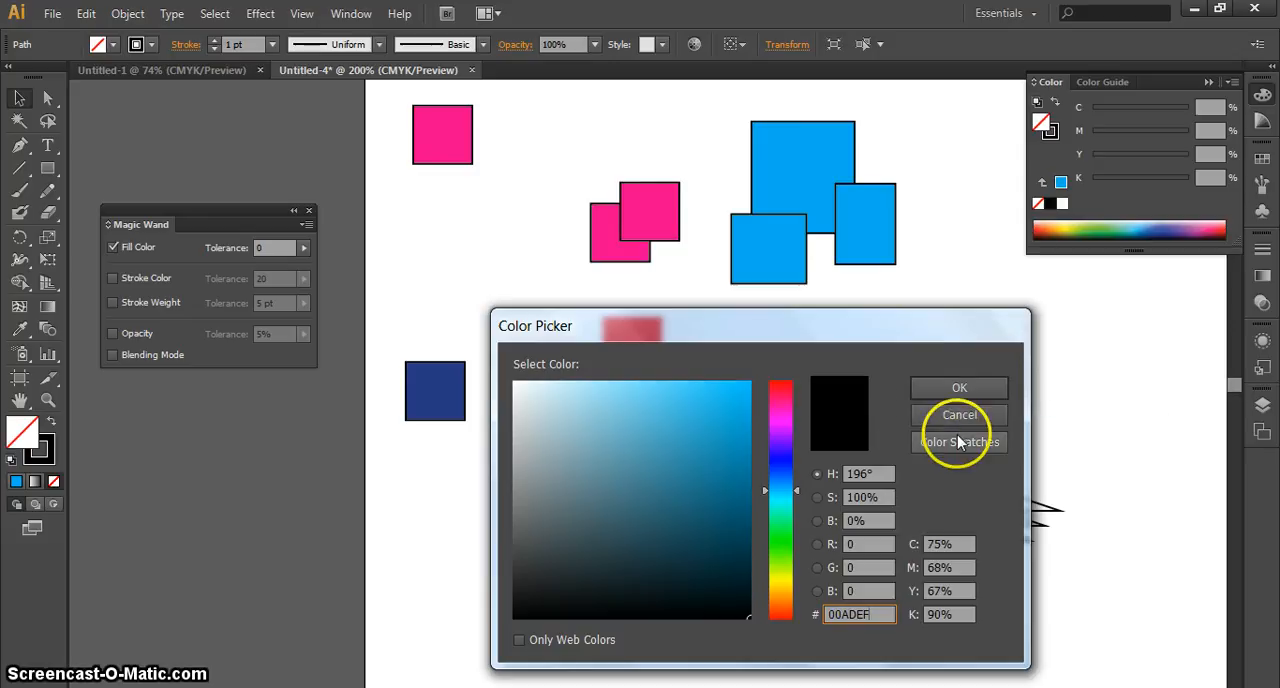
{"action": "key", "text": "Return"}
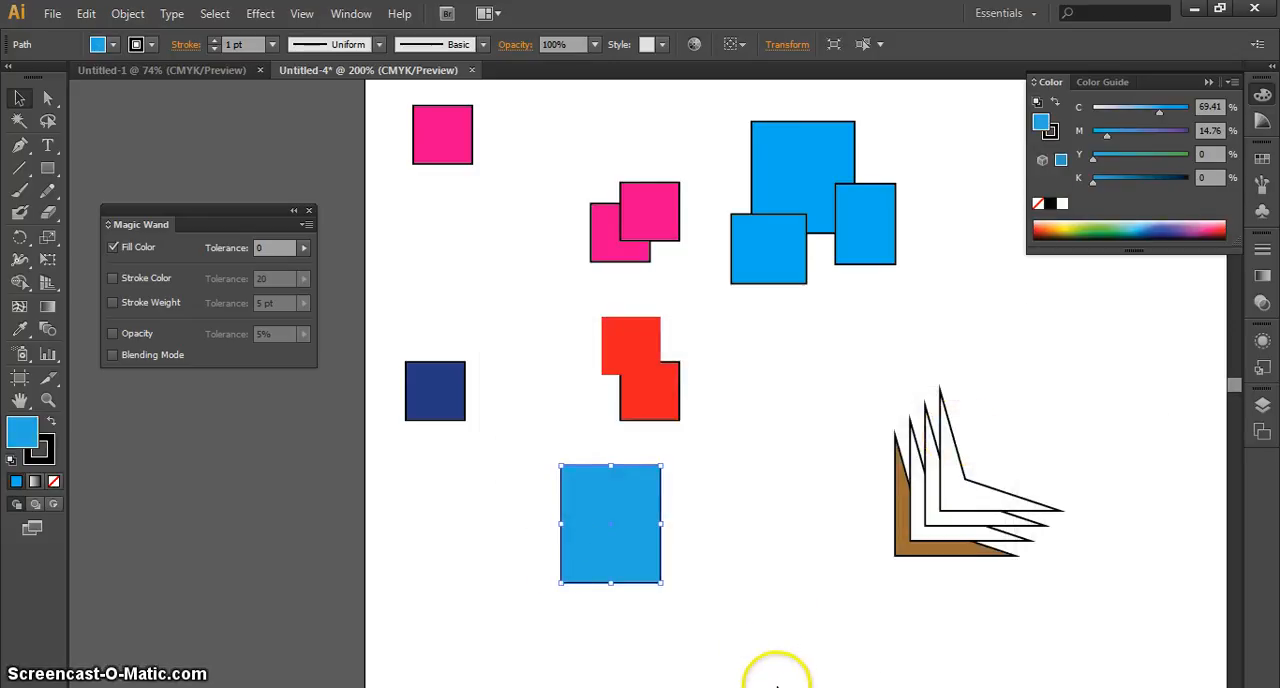
Adjust the fill of the rectangle below the red squares to 100% cyan and 33% magenta
{"action": "left_click", "coordinate": [718, 600]}
{"action": "left_click", "coordinate": [622, 555]}
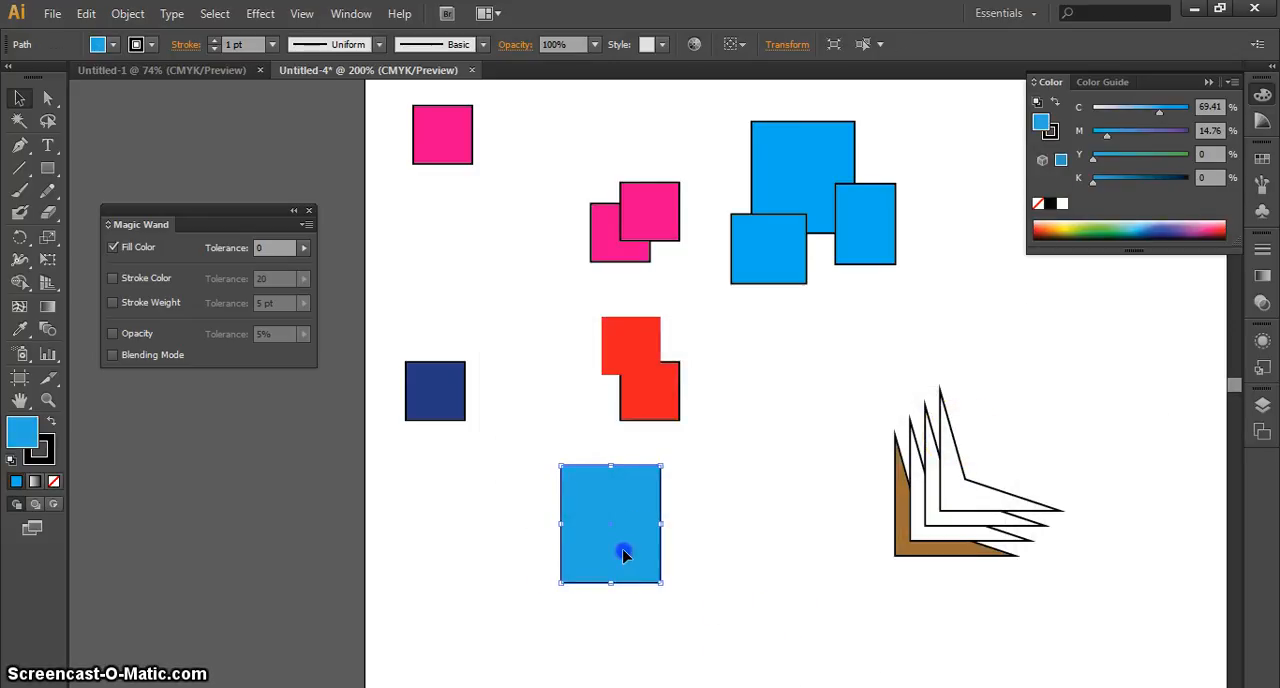
{"action": "left_click", "coordinate": [717, 560]}
{"action": "left_click", "coordinate": [637, 535]}
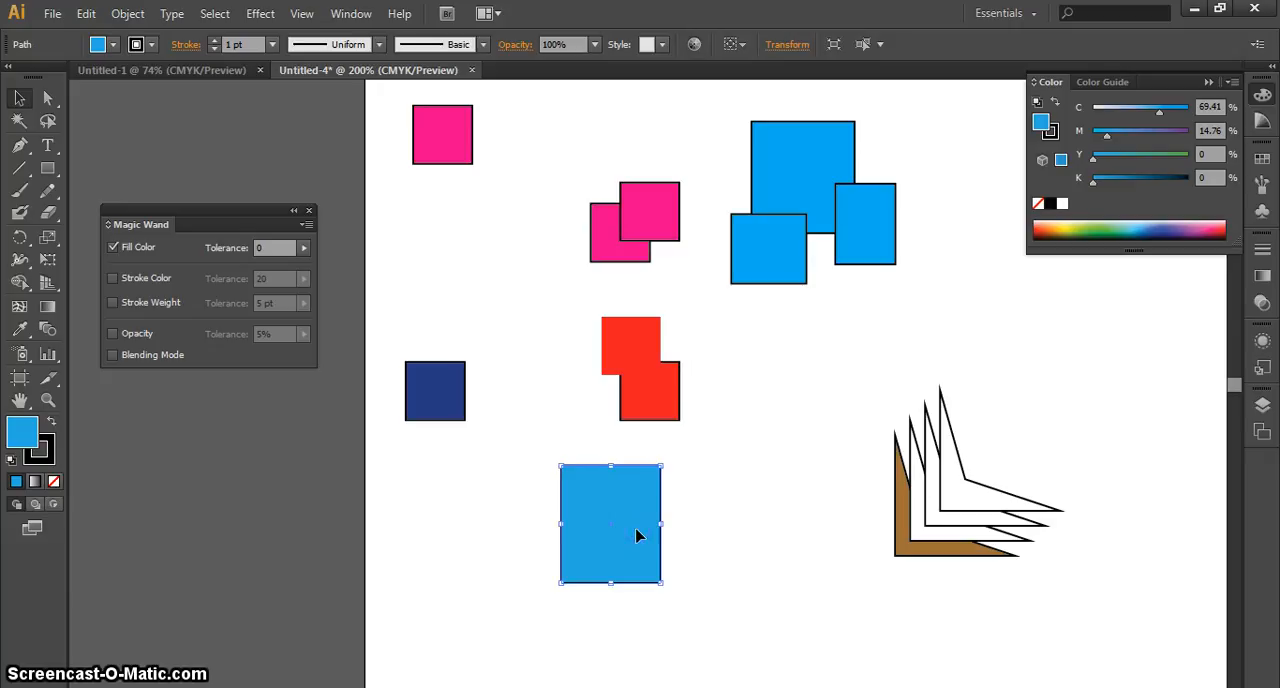
{"action": "left_click_drag", "start_coordinate": [1158, 113], "coordinate": [1191, 115]}
{"action": "left_click_drag", "start_coordinate": [1117, 140], "coordinate": [1124, 139]}
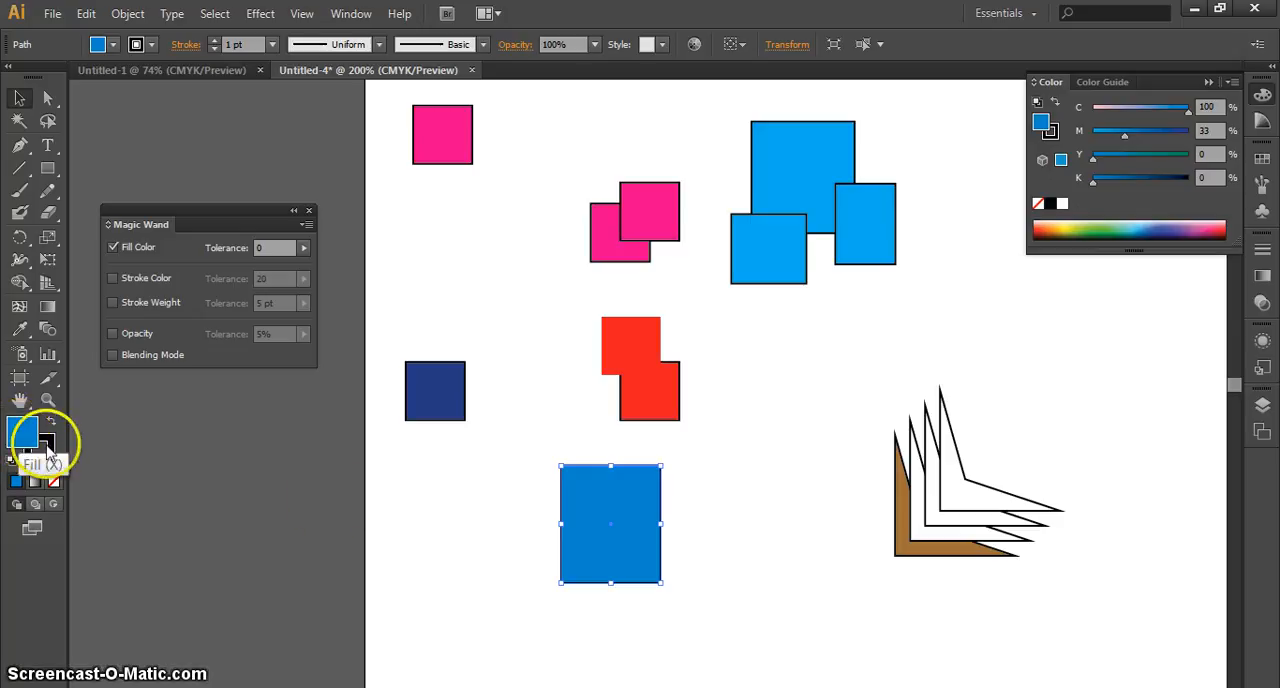
{"action": "left_click", "coordinate": [740, 556]}
{"action": "left_click", "coordinate": [630, 511]}
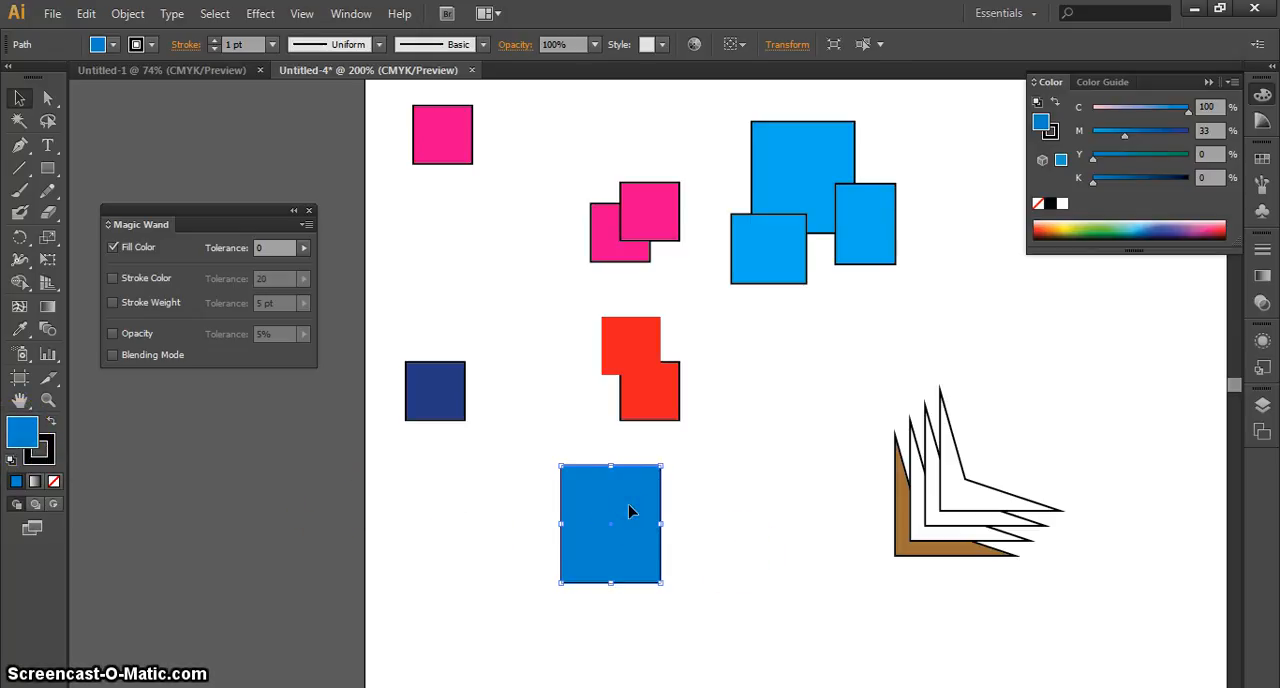
{"action": "left_click", "coordinate": [809, 517]}
{"action": "left_click", "coordinate": [652, 397]}
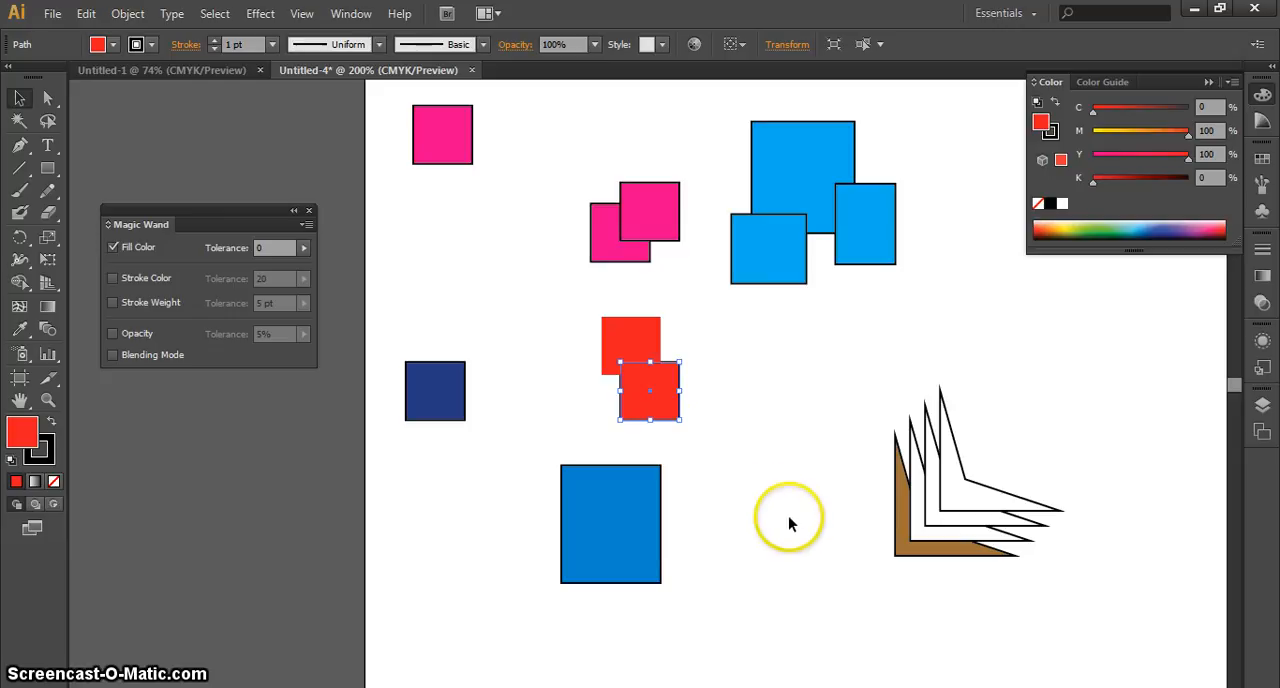
{"action": "left_click", "coordinate": [819, 521]}
Duplicate the rectangle below the red squares to its right and set the copy's fill magenta to 87%
{"action": "left_click", "coordinate": [654, 510]}
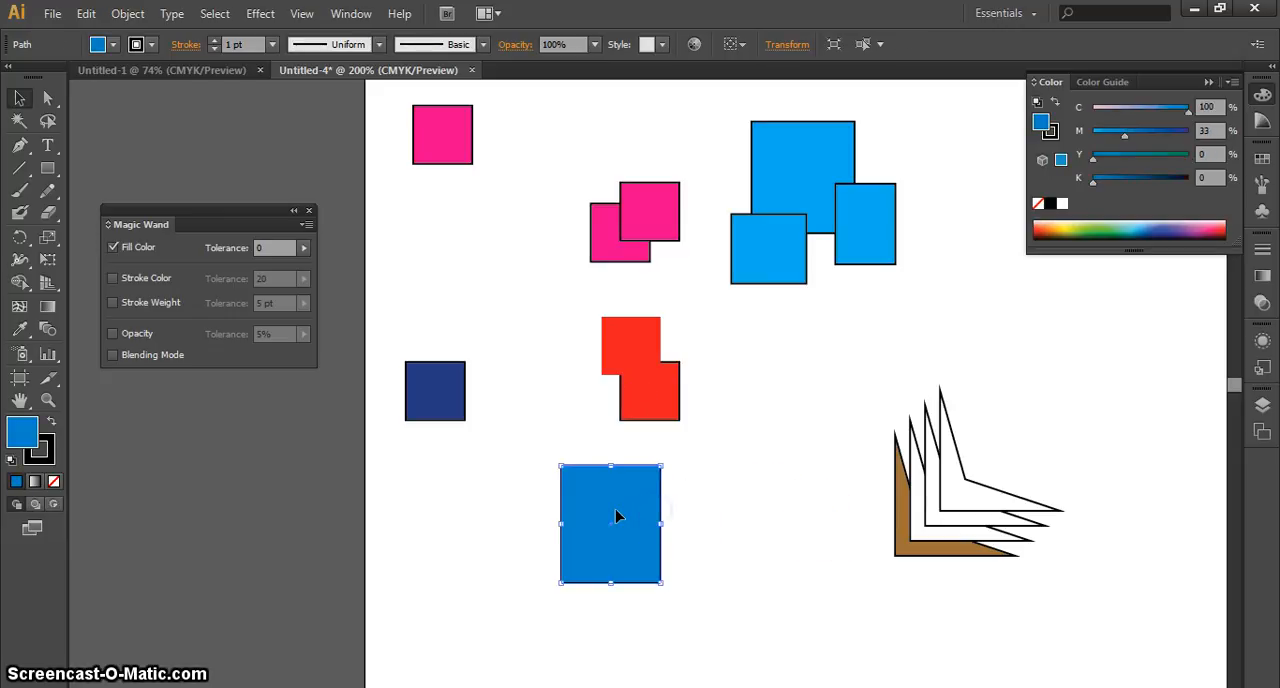
{"action": "left_click_drag", "start_coordinate": [615, 518], "coordinate": [758, 534]}
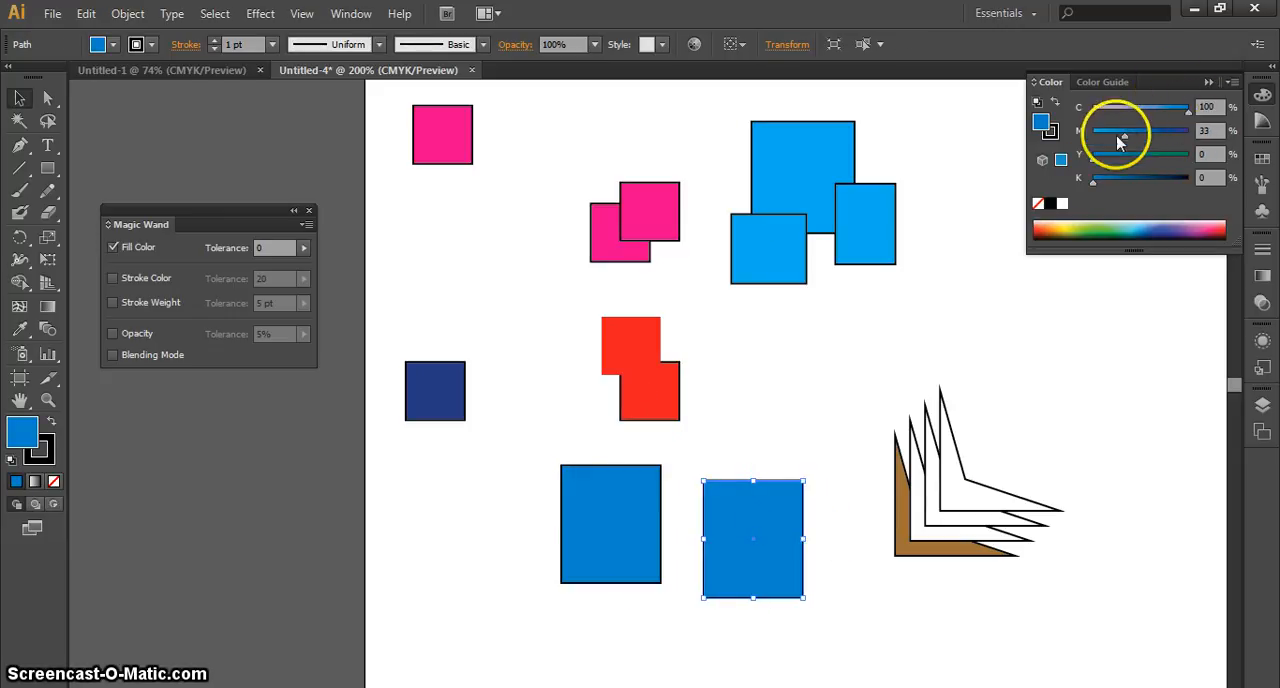
{"action": "left_click_drag", "start_coordinate": [1124, 135], "coordinate": [1176, 135]}
{"action": "left_click", "coordinate": [819, 621]}
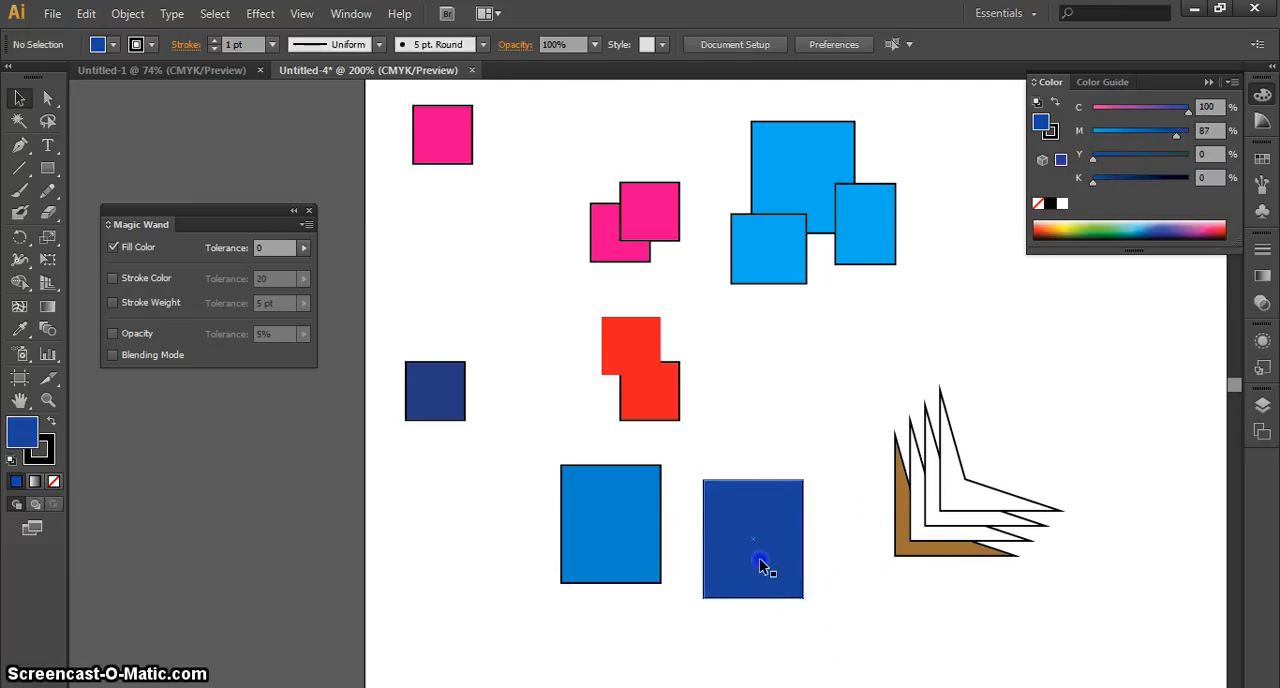
Apply the copied hex code 00ADEF as the fill of the dark blue copy below the red squares in the Color Picker
{"action": "left_click", "coordinate": [759, 558]}
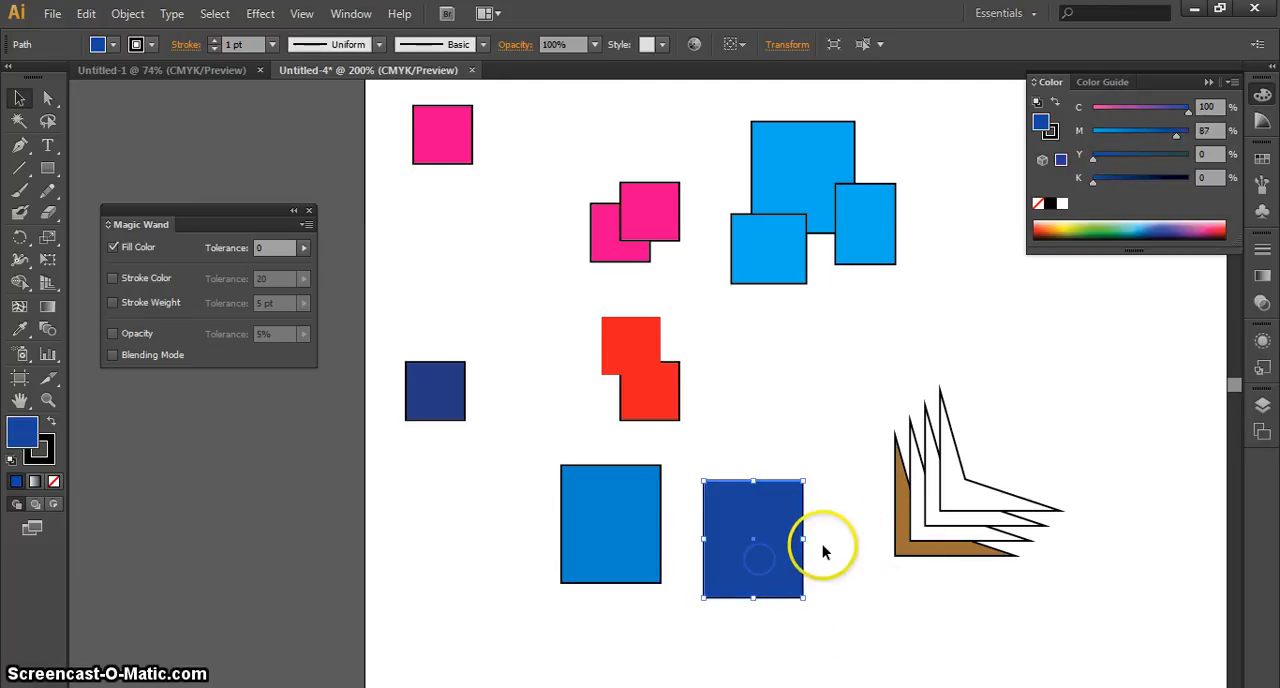
{"action": "double_click", "coordinate": [20, 432]}
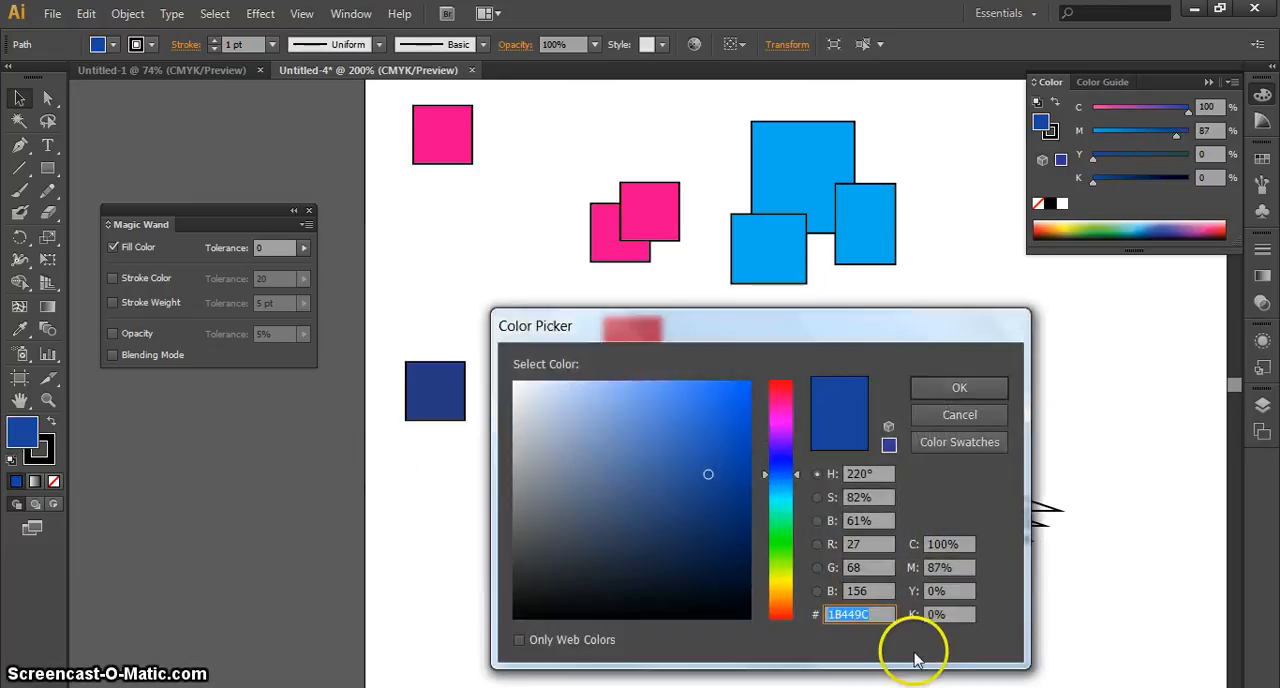
{"action": "right_click", "coordinate": [873, 615]}
{"action": "left_click", "coordinate": [924, 424]}
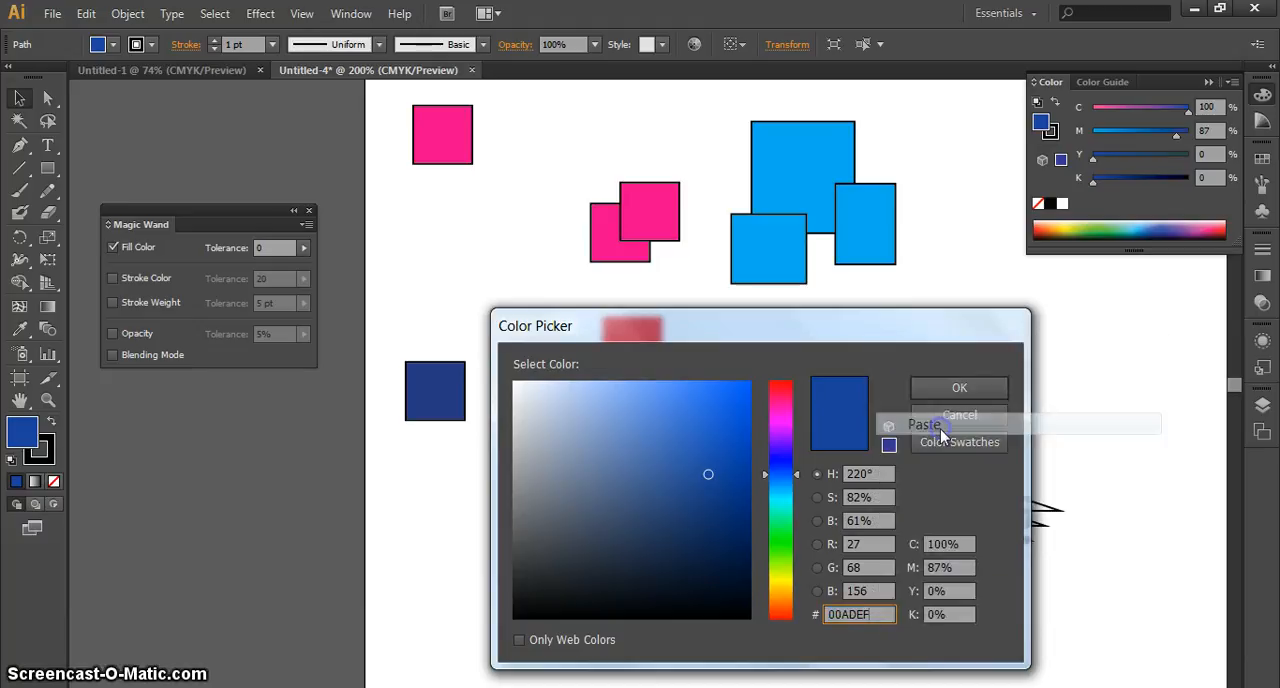
{"action": "left_click", "coordinate": [957, 390]}
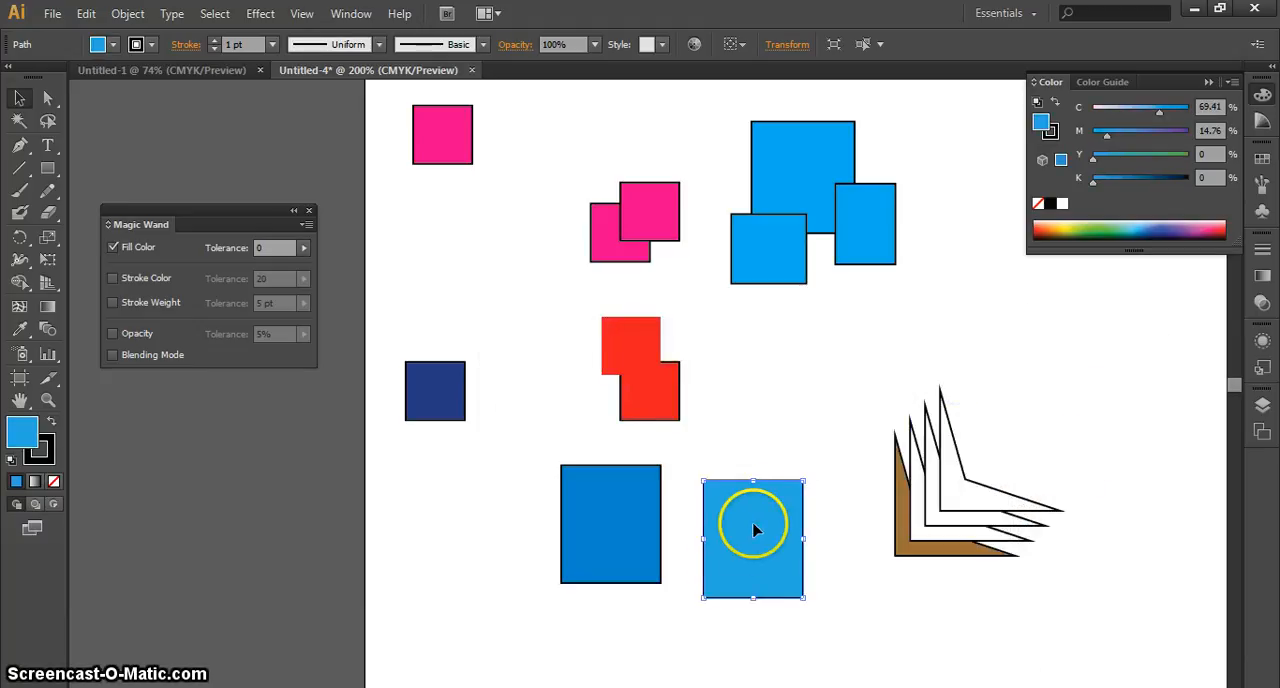
{"action": "left_click", "coordinate": [868, 618]}
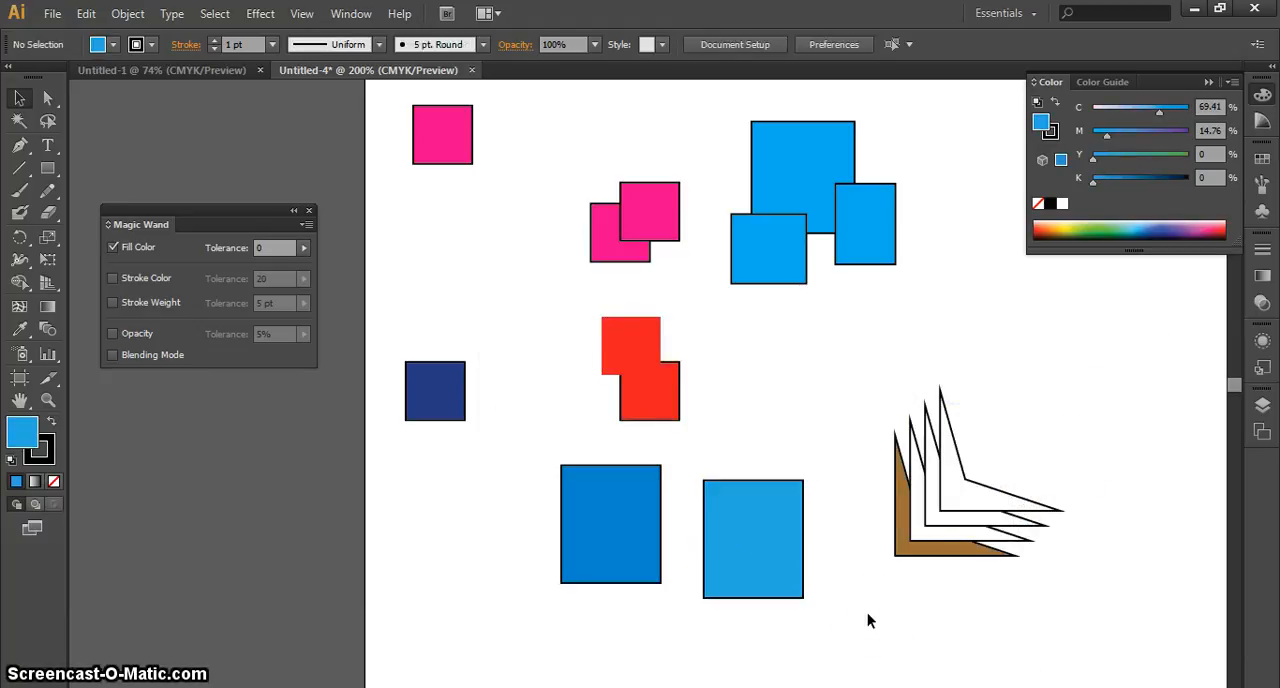
{"action": "left_click", "coordinate": [764, 553]}
{"action": "left_click", "coordinate": [849, 594]}
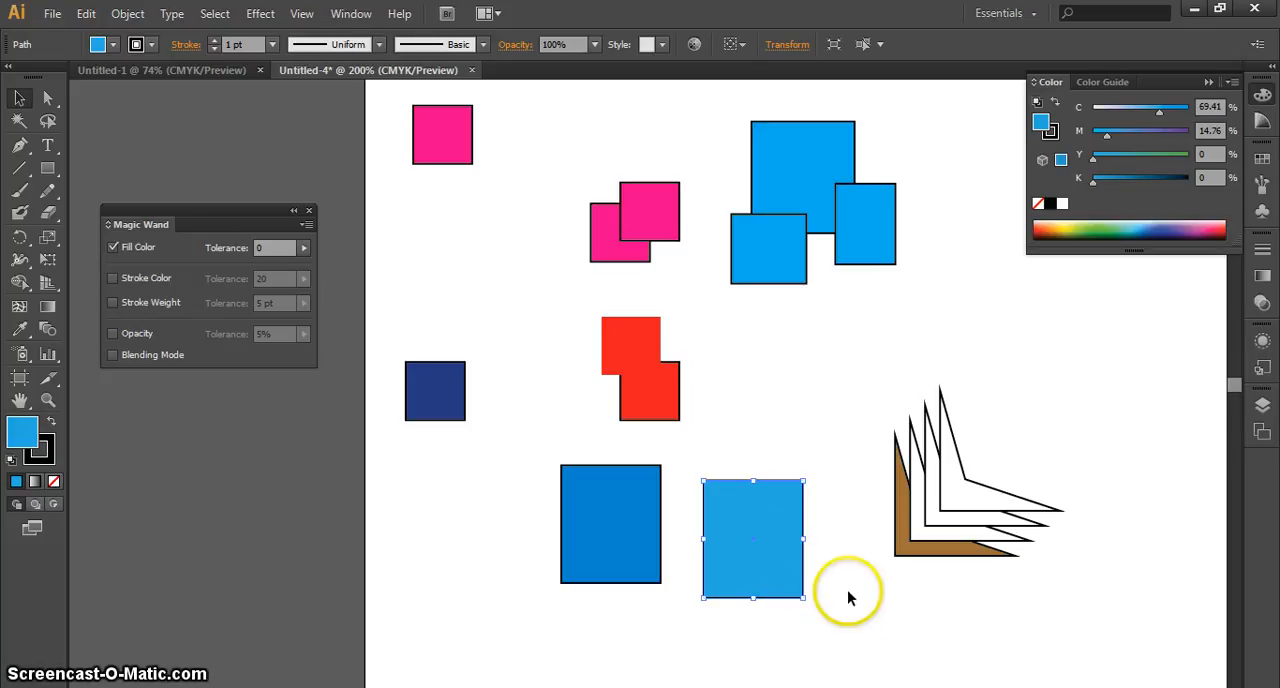
{"action": "left_click", "coordinate": [764, 558]}
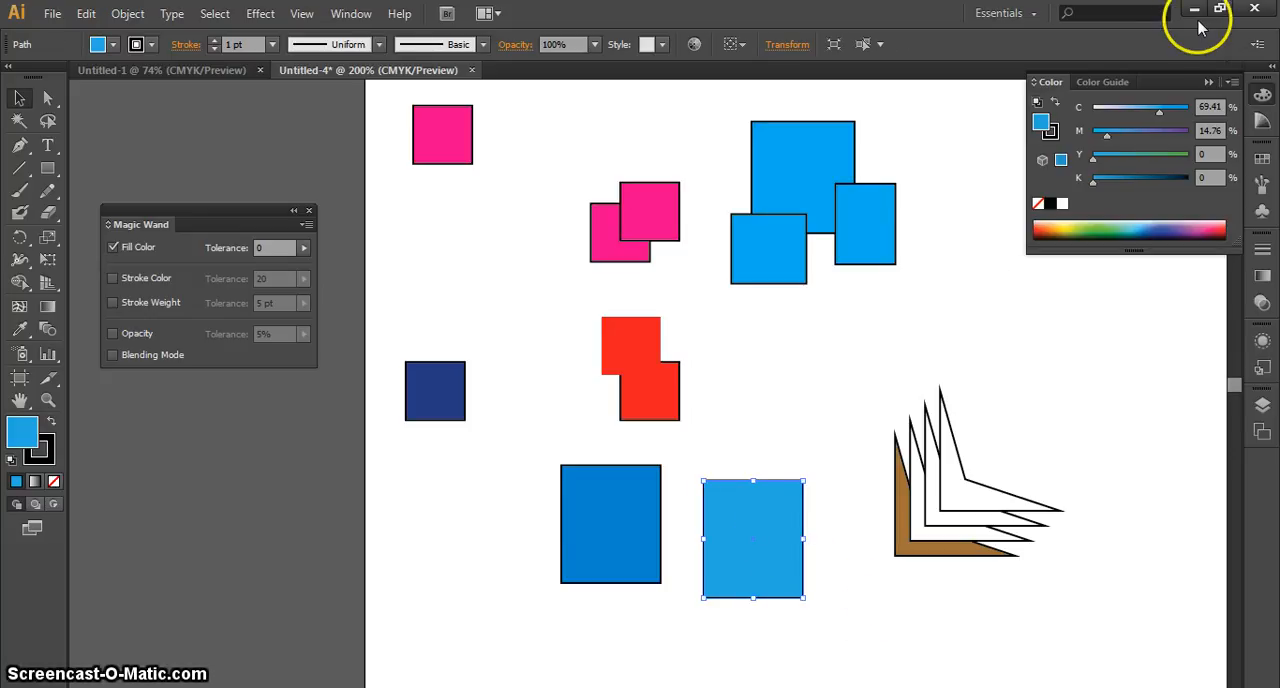
Switch to the desktop text document in Notepad, paste the hex code 00ADEF, copy it again and return to Illustrator
{"action": "left_click", "coordinate": [1196, 12]}
{"action": "double_click", "coordinate": [838, 245]}
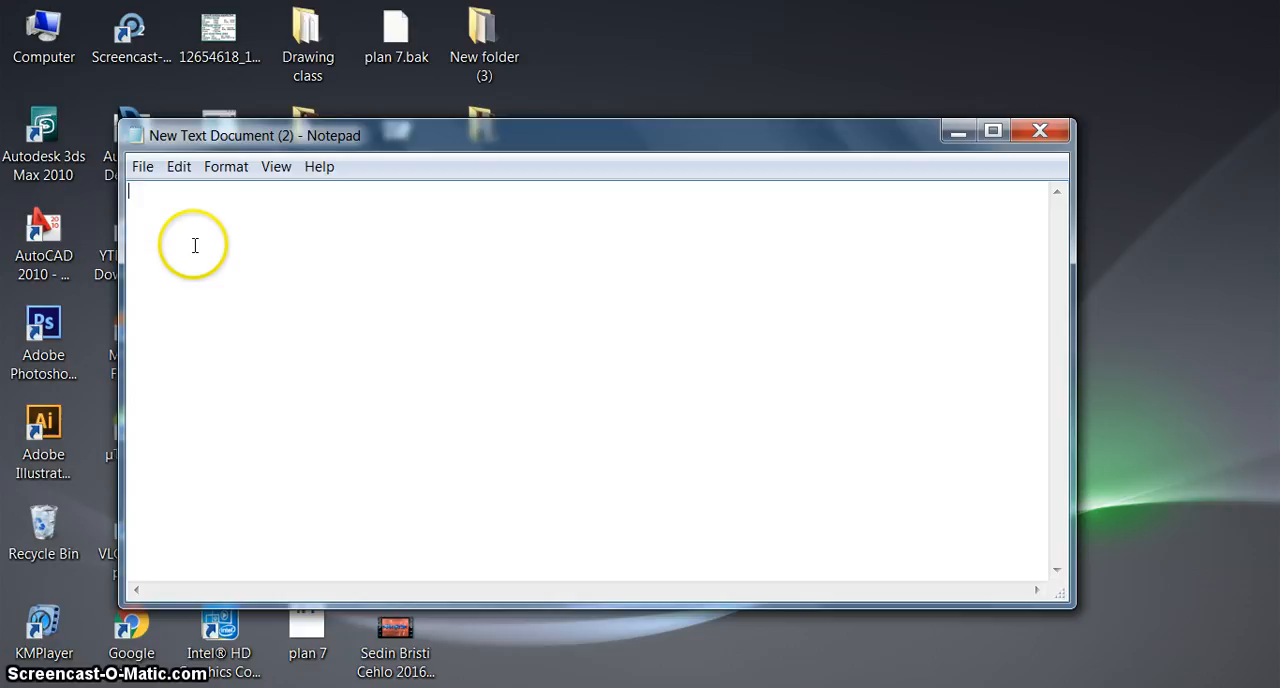
{"action": "right_click", "coordinate": [195, 245]}
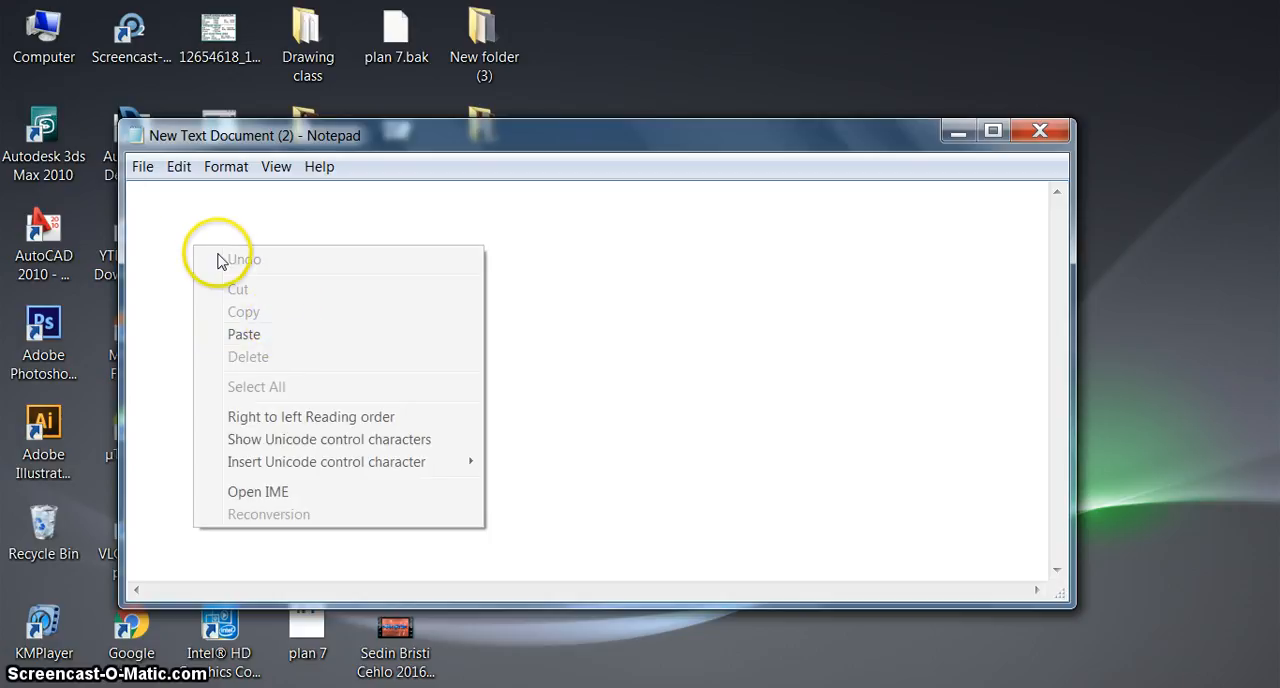
{"action": "left_click", "coordinate": [286, 340]}
{"action": "double_click", "coordinate": [145, 192]}
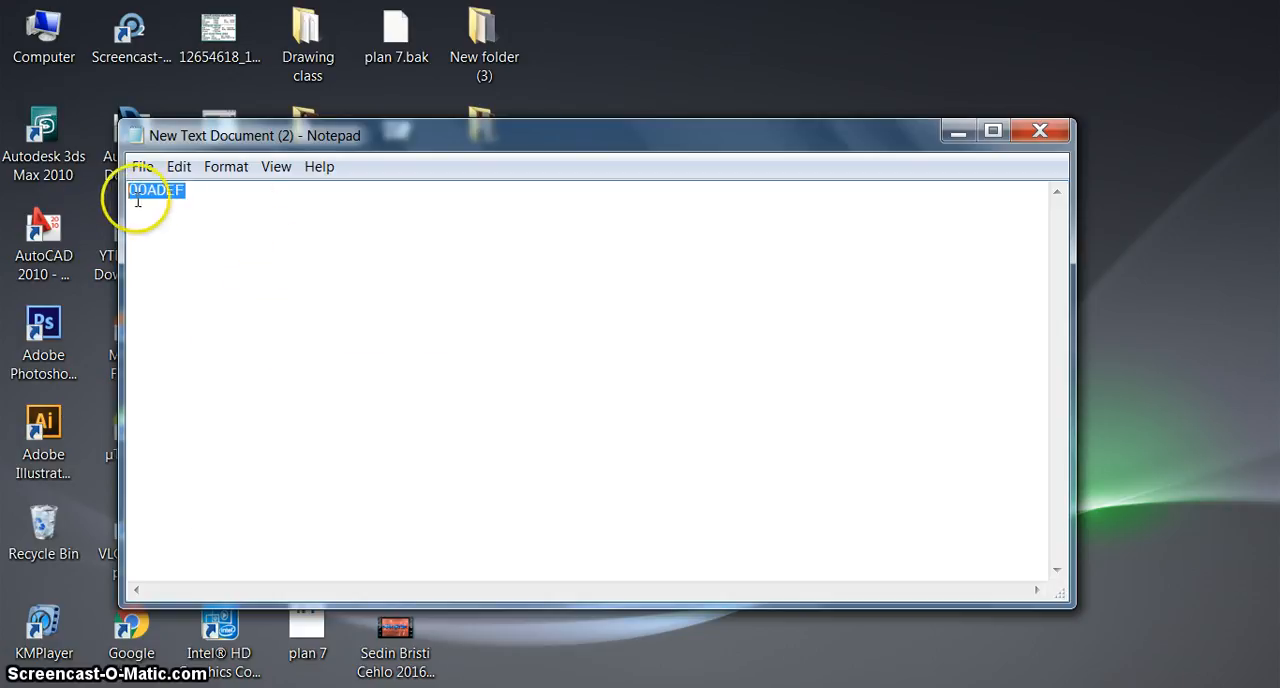
{"action": "right_click", "coordinate": [145, 199]}
{"action": "left_click", "coordinate": [215, 268]}
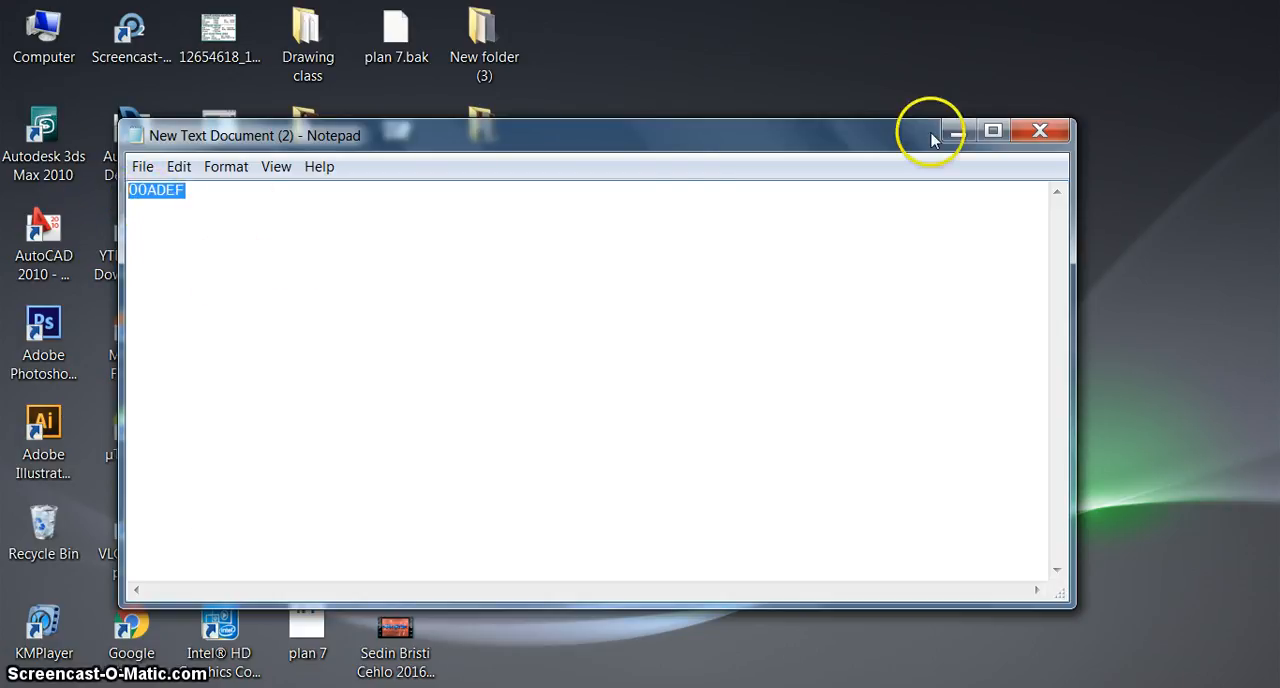
{"action": "left_click", "coordinate": [955, 131]}
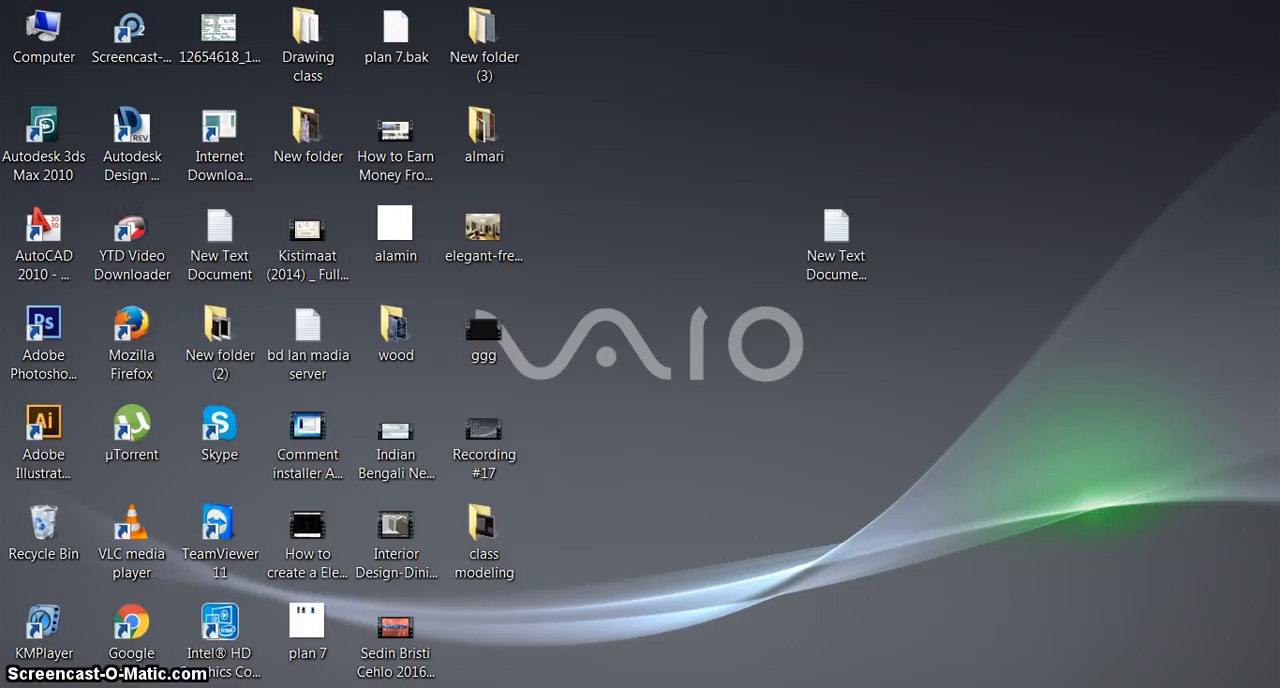
{"action": "left_click", "coordinate": [558, 685]}
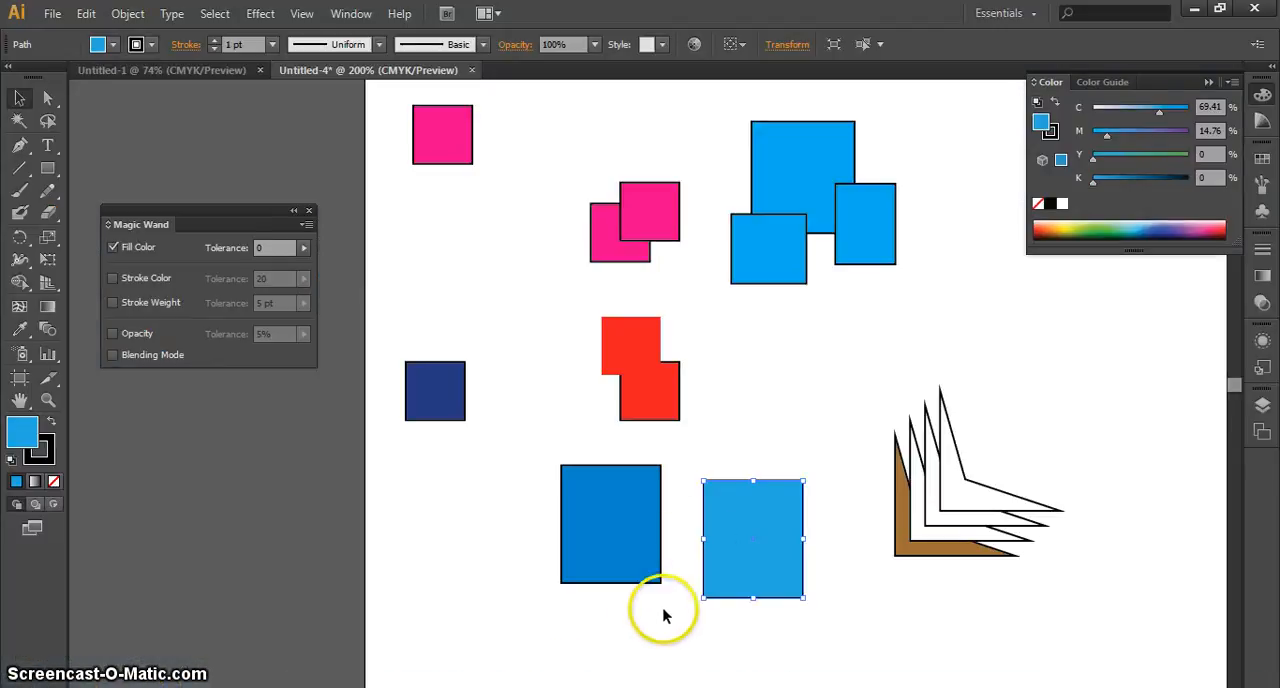
Duplicate the medium-blue rectangle below the red squares once to its left and once to the right of the brown and white shapes
{"action": "left_click", "coordinate": [757, 443]}
{"action": "left_click", "coordinate": [615, 503]}
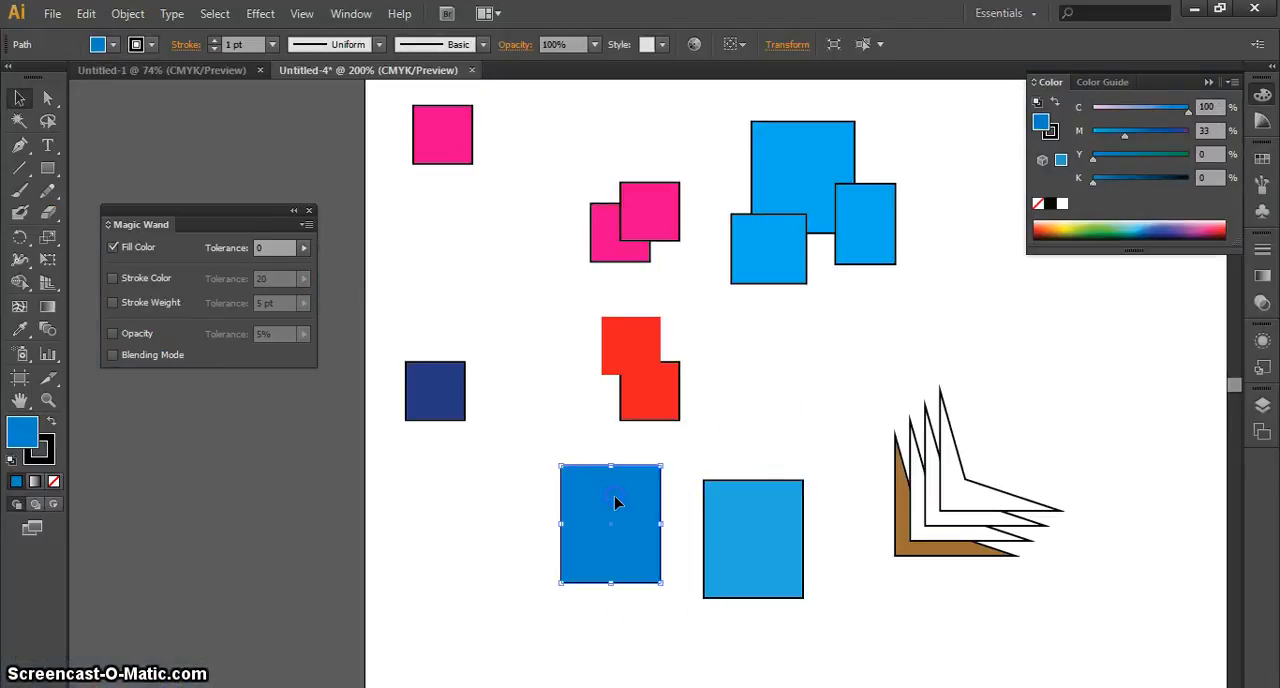
{"action": "left_click", "coordinate": [742, 546]}
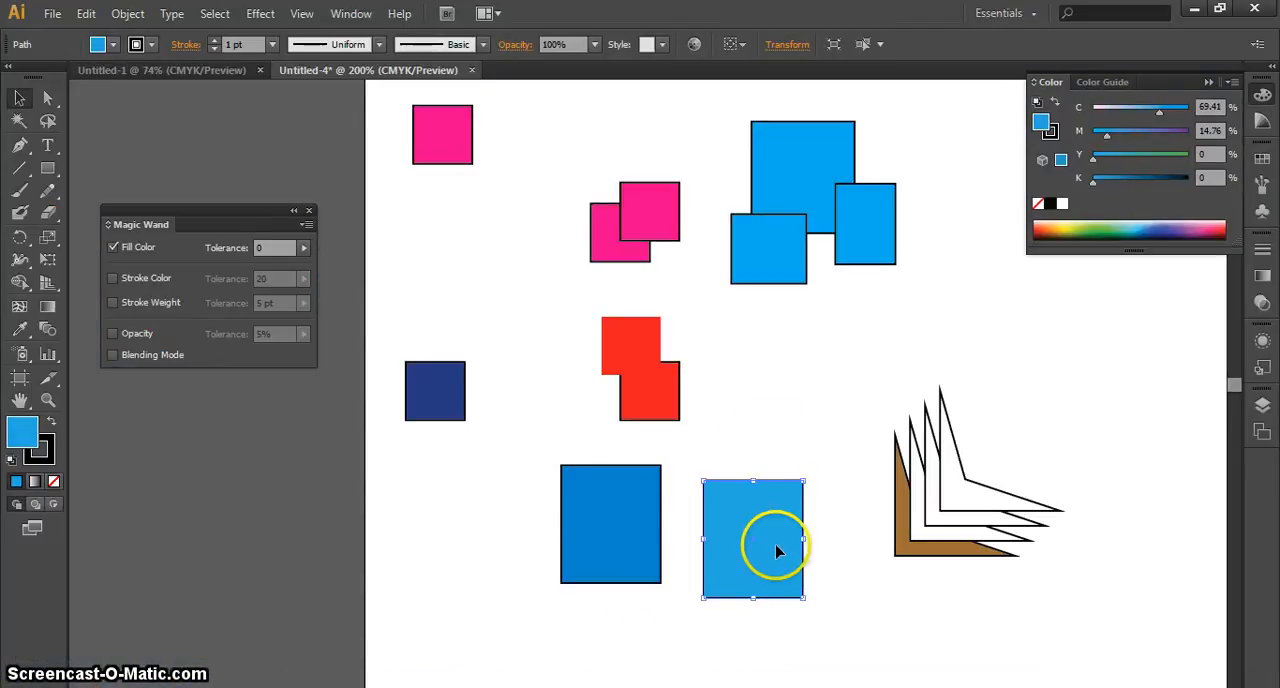
{"action": "left_click", "coordinate": [632, 527]}
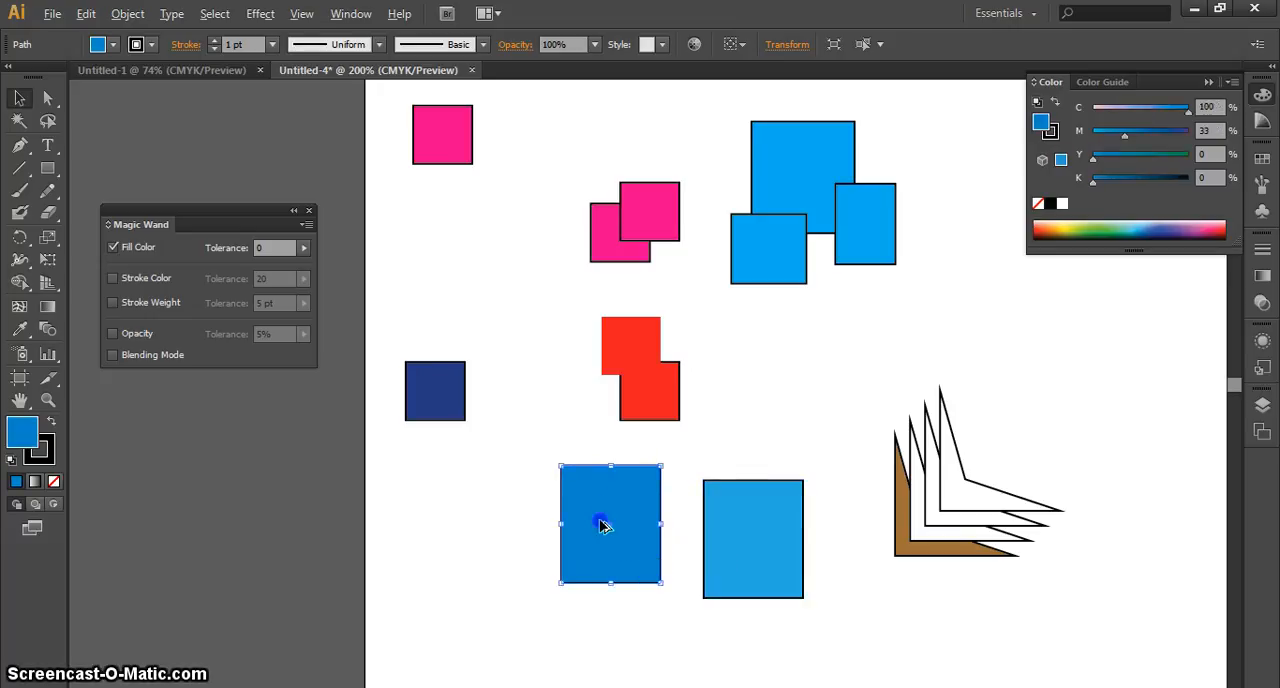
{"action": "left_click_drag", "start_coordinate": [601, 526], "coordinate": [462, 522]}
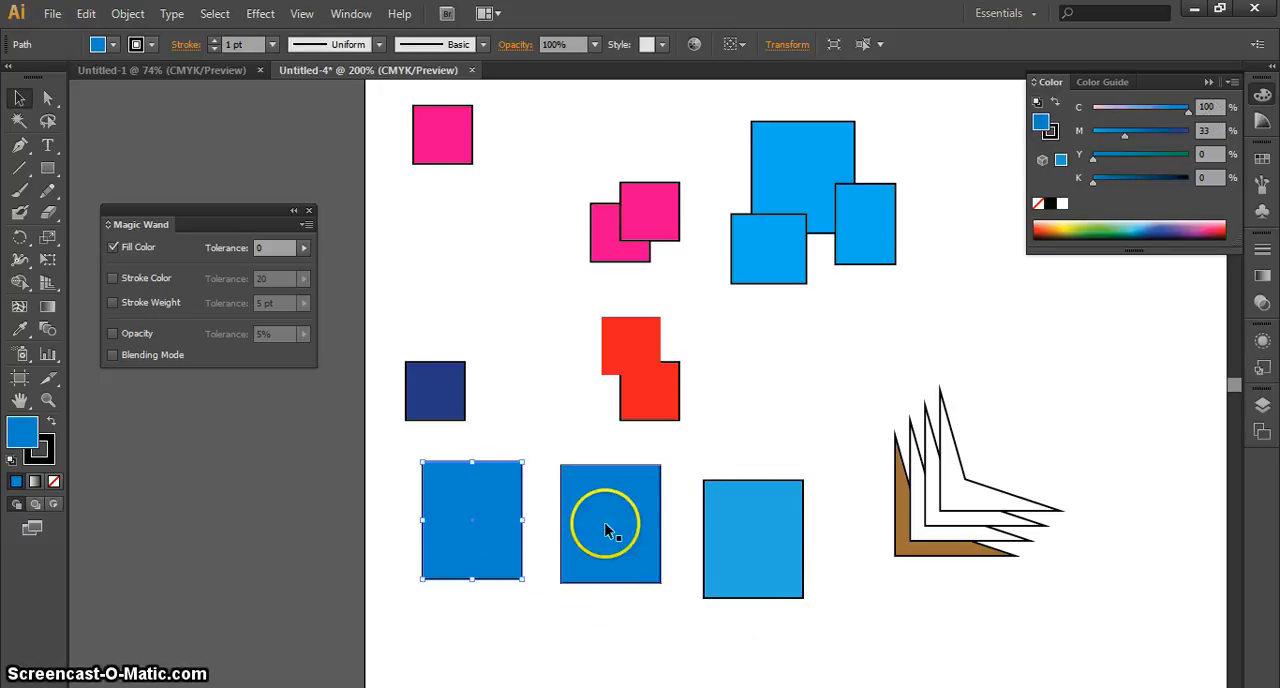
{"action": "left_click_drag", "start_coordinate": [605, 530], "coordinate": [1121, 528]}
Fill the rectangle copy beside the brown and white shapes with the copied hex code 00ADEF in the Color Picker
{"action": "left_click", "coordinate": [770, 540]}
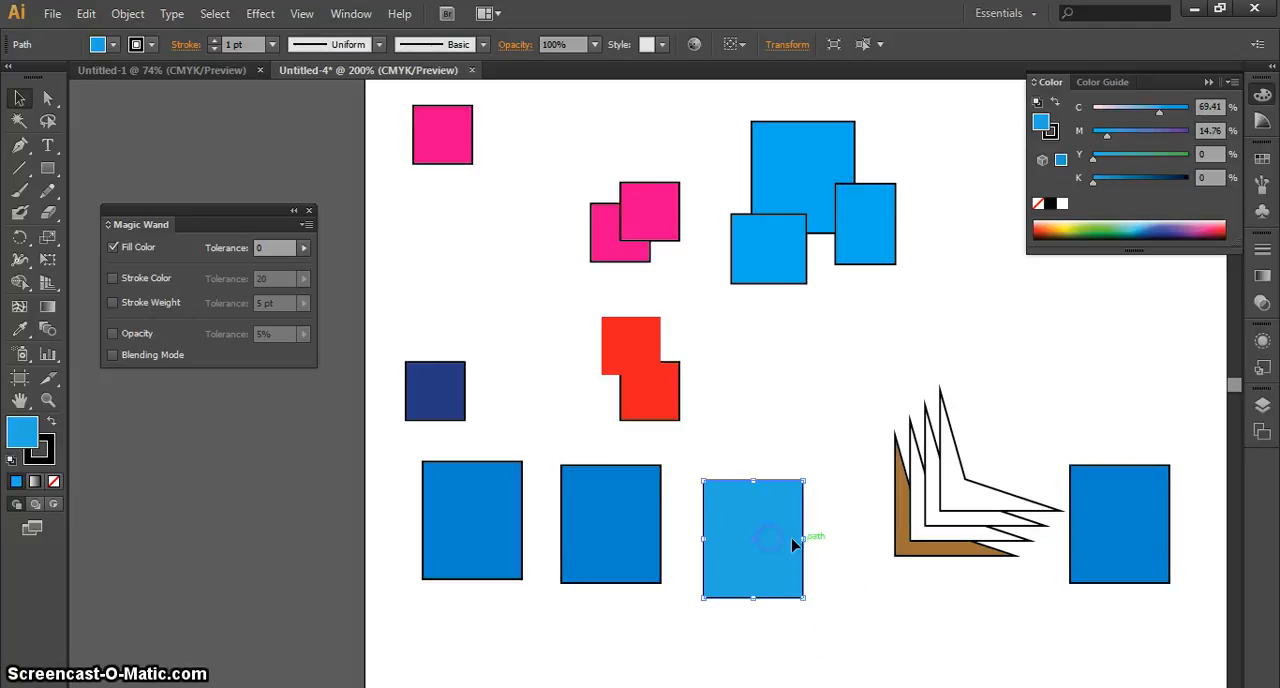
{"action": "left_click", "coordinate": [1141, 553]}
{"action": "left_click", "coordinate": [590, 555]}
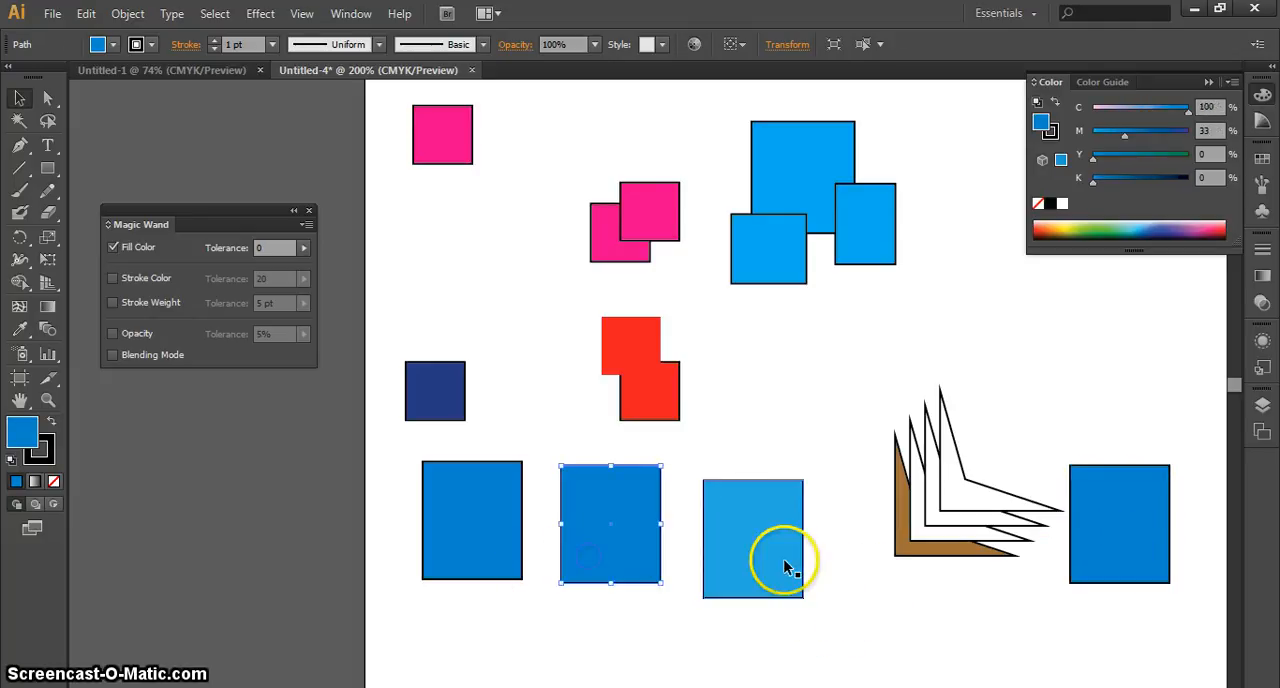
{"action": "left_click", "coordinate": [785, 567]}
{"action": "left_click", "coordinate": [1125, 553]}
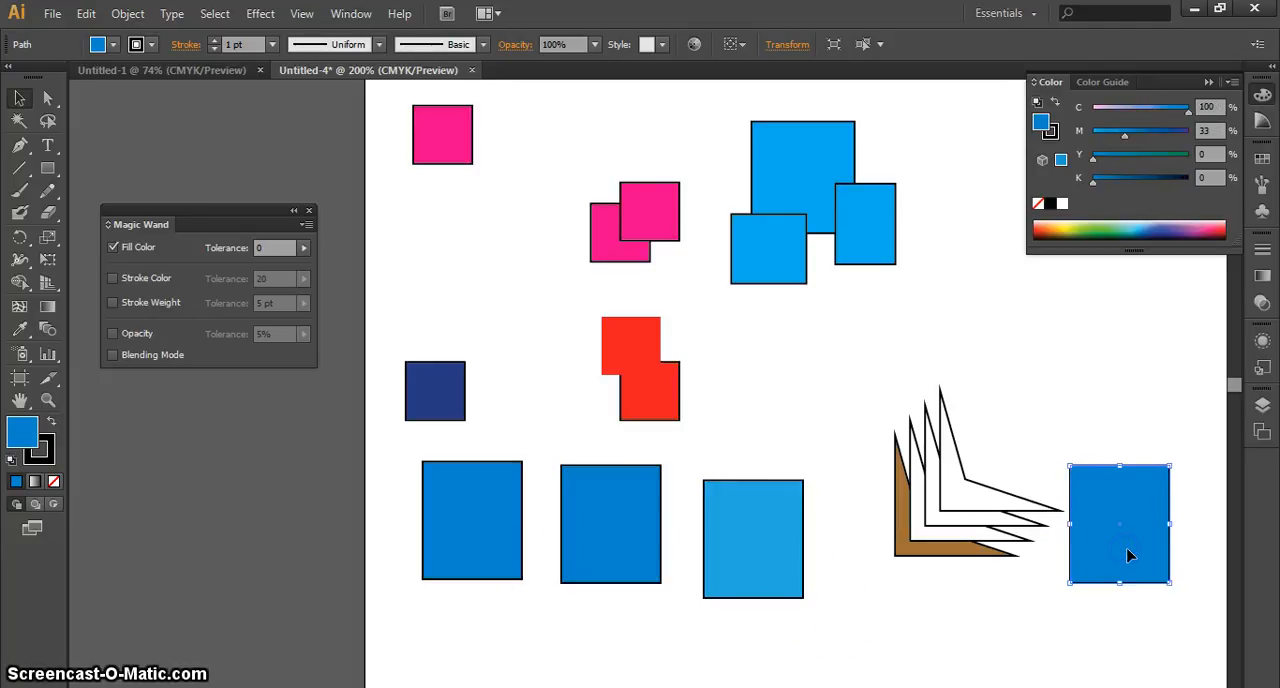
{"action": "double_click", "coordinate": [28, 447]}
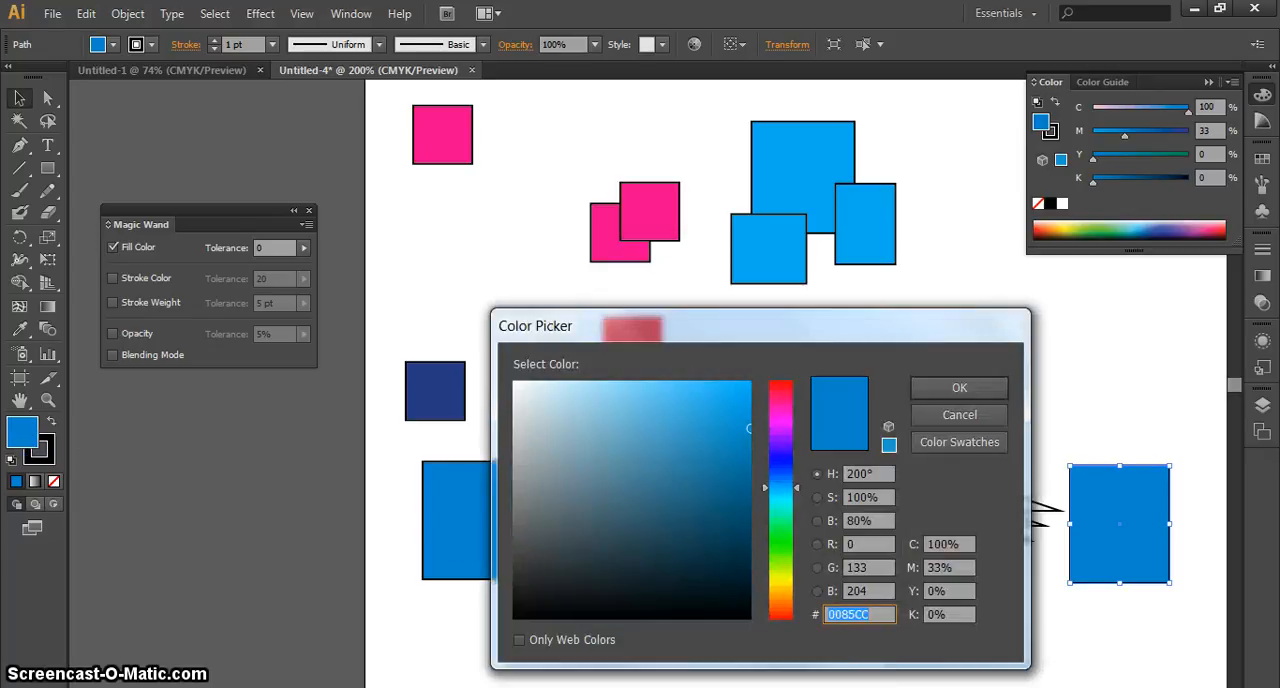
{"action": "right_click", "coordinate": [868, 620]}
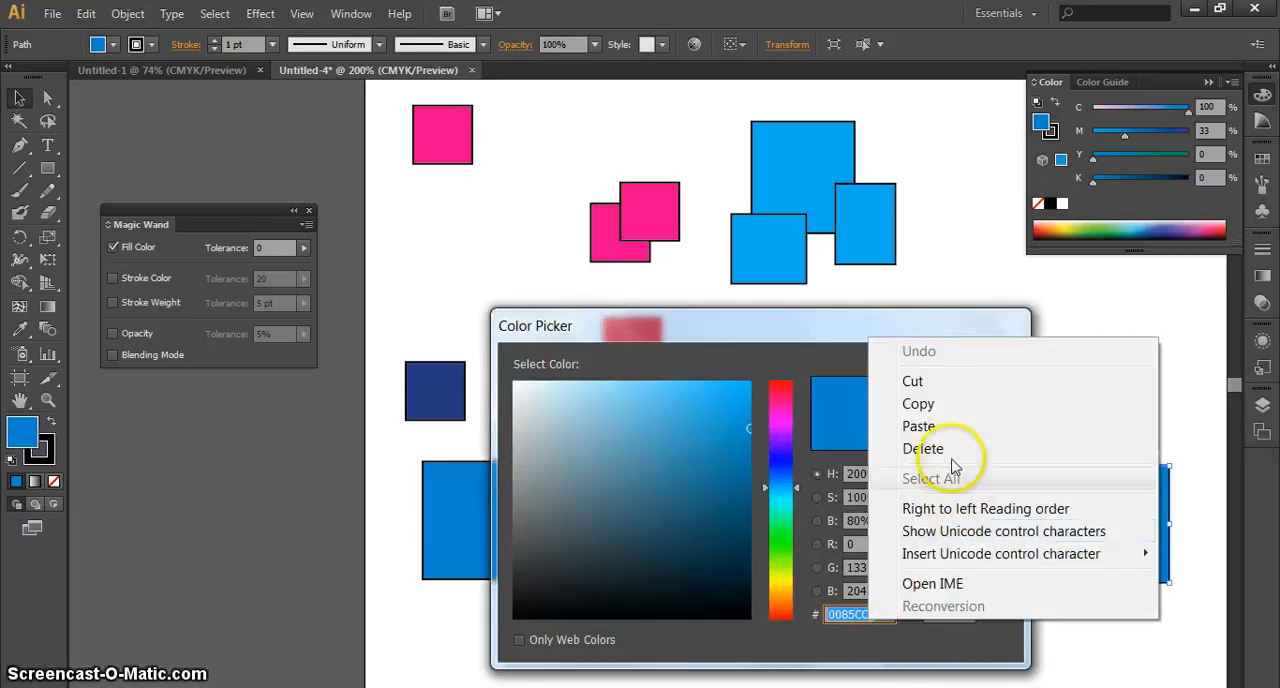
{"action": "left_click", "coordinate": [940, 428]}
{"action": "left_click", "coordinate": [965, 390]}
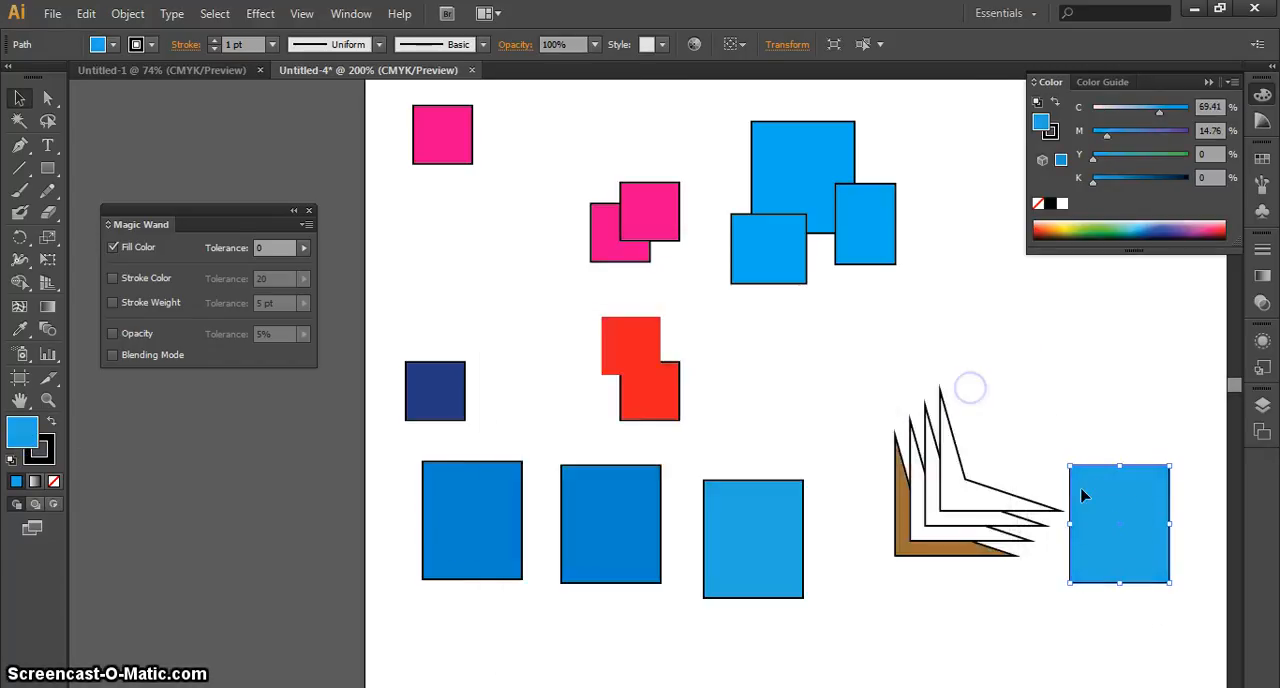
{"action": "left_click", "coordinate": [628, 558]}
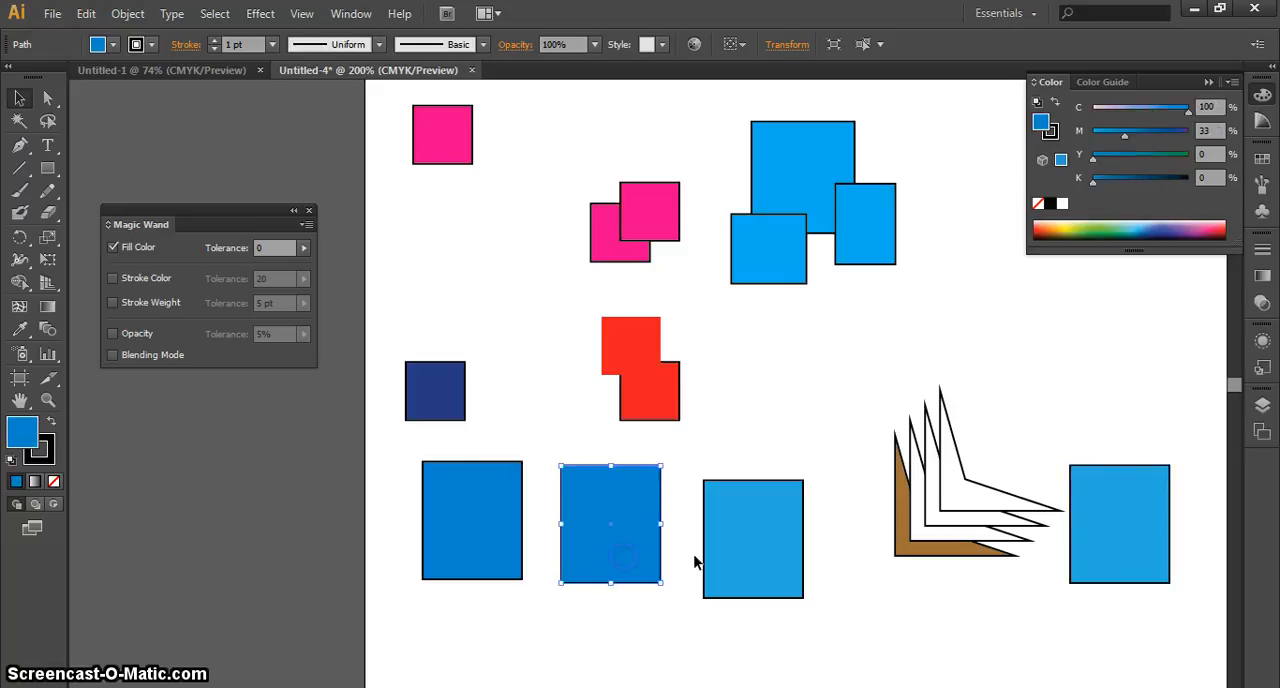
{"action": "left_click", "coordinate": [726, 557]}
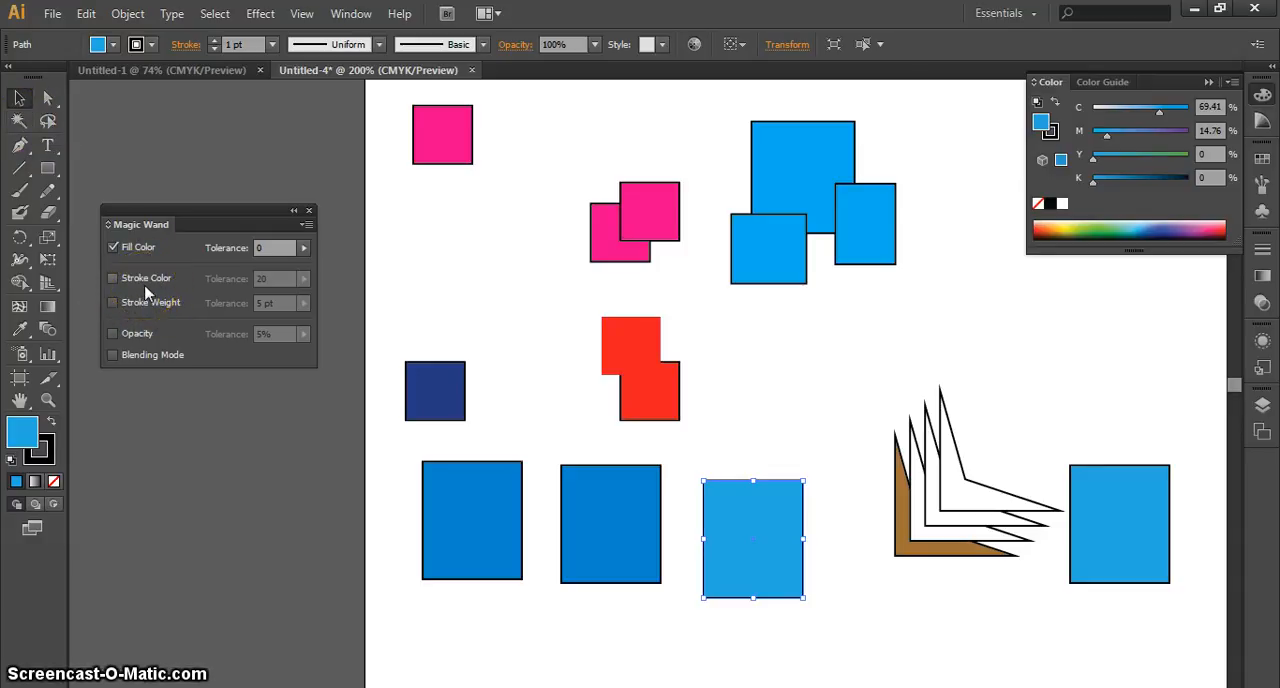
Try removing the stroke from the largest rectangle in the overlapping blue group and undo it
{"action": "left_click", "coordinate": [822, 166]}
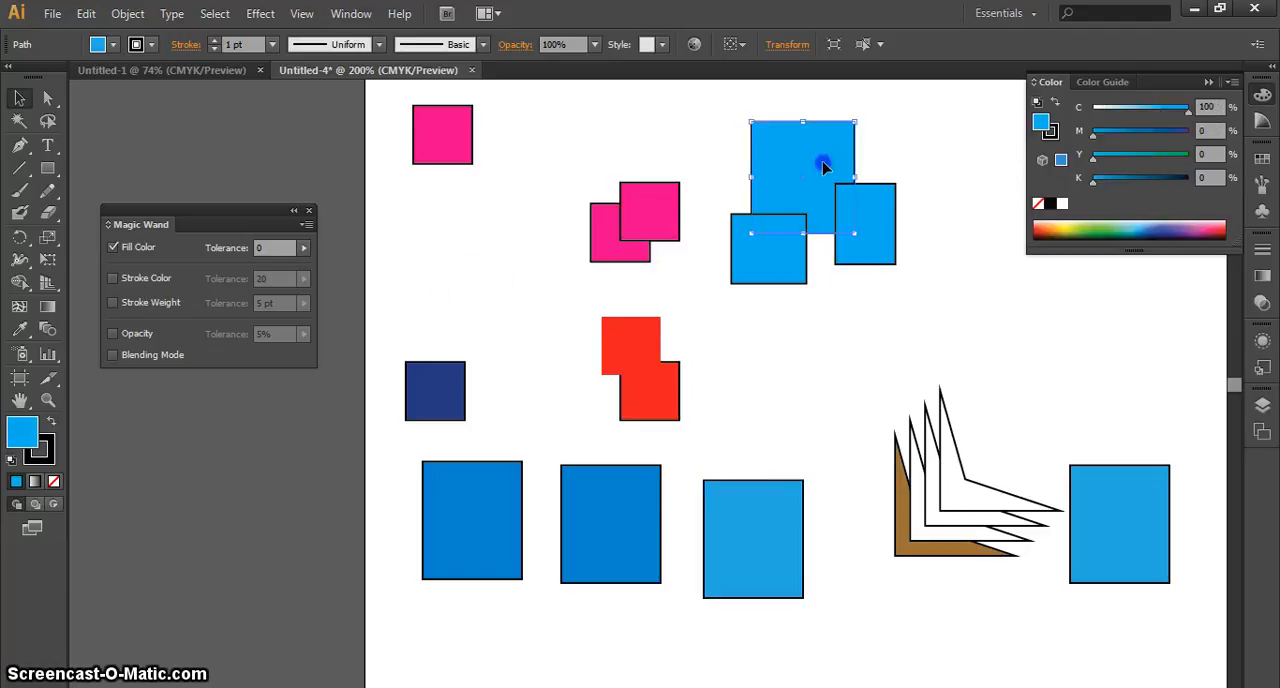
{"action": "left_click", "coordinate": [40, 450]}
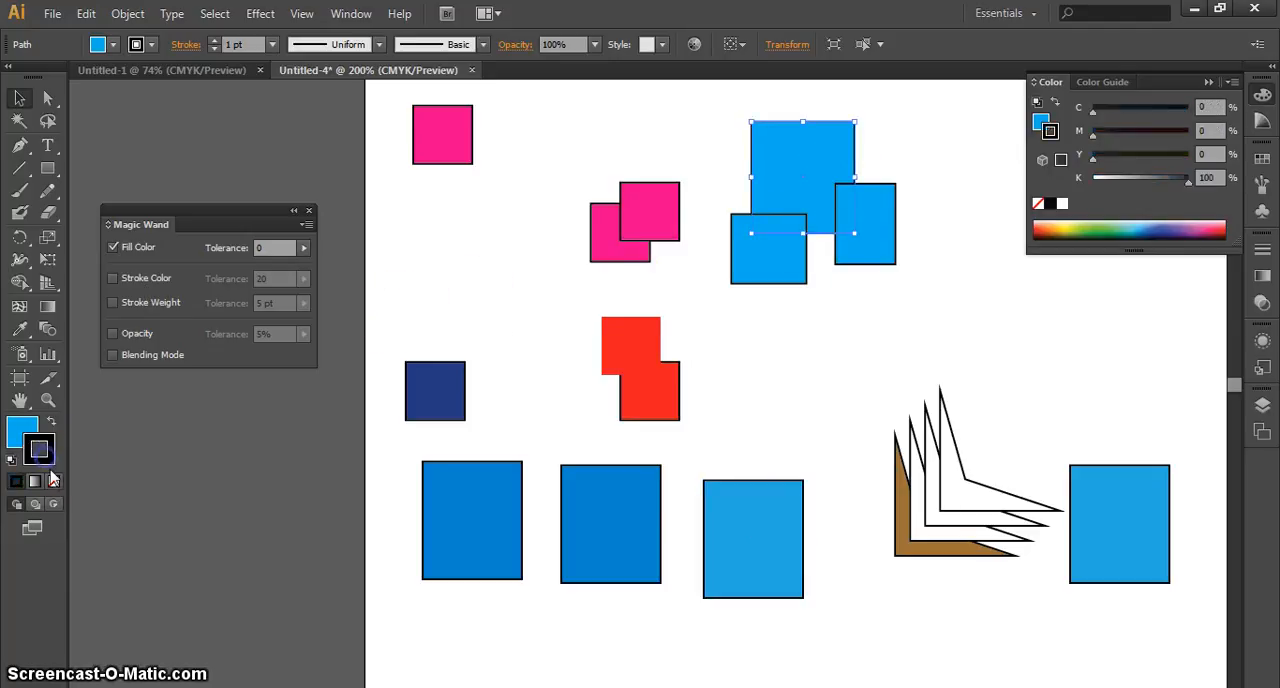
{"action": "left_click", "coordinate": [54, 483]}
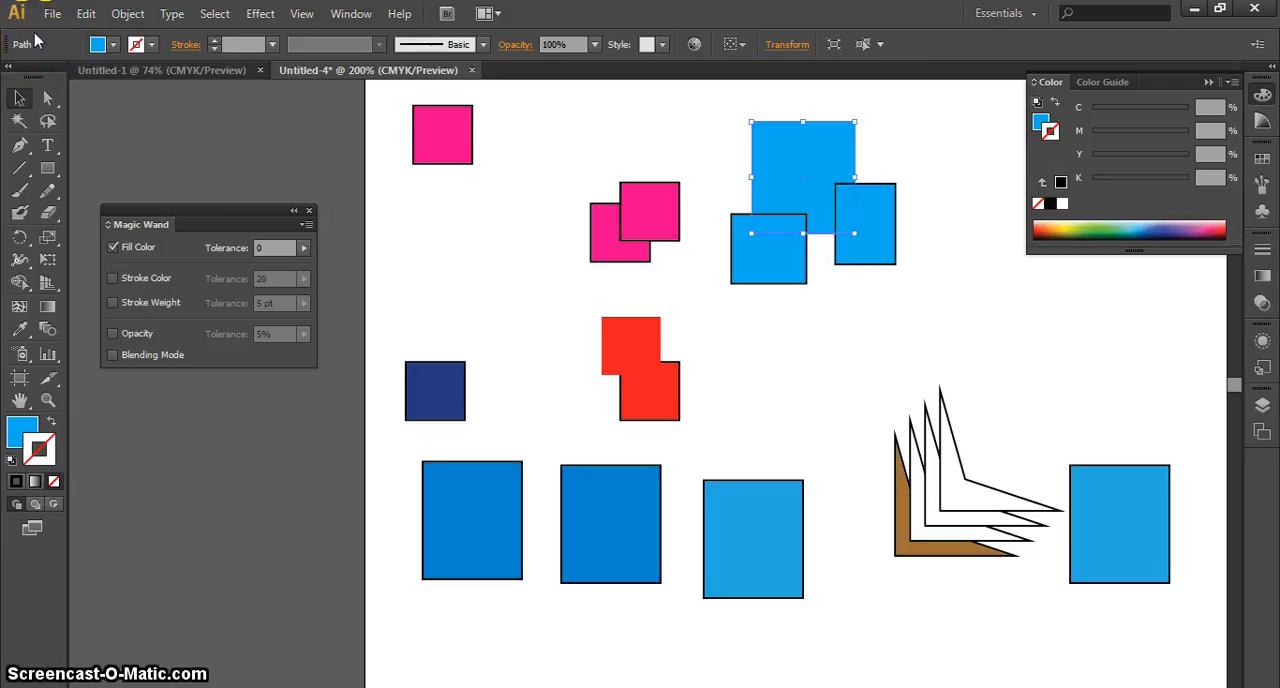
{"action": "key", "text": "ctrl+z"}
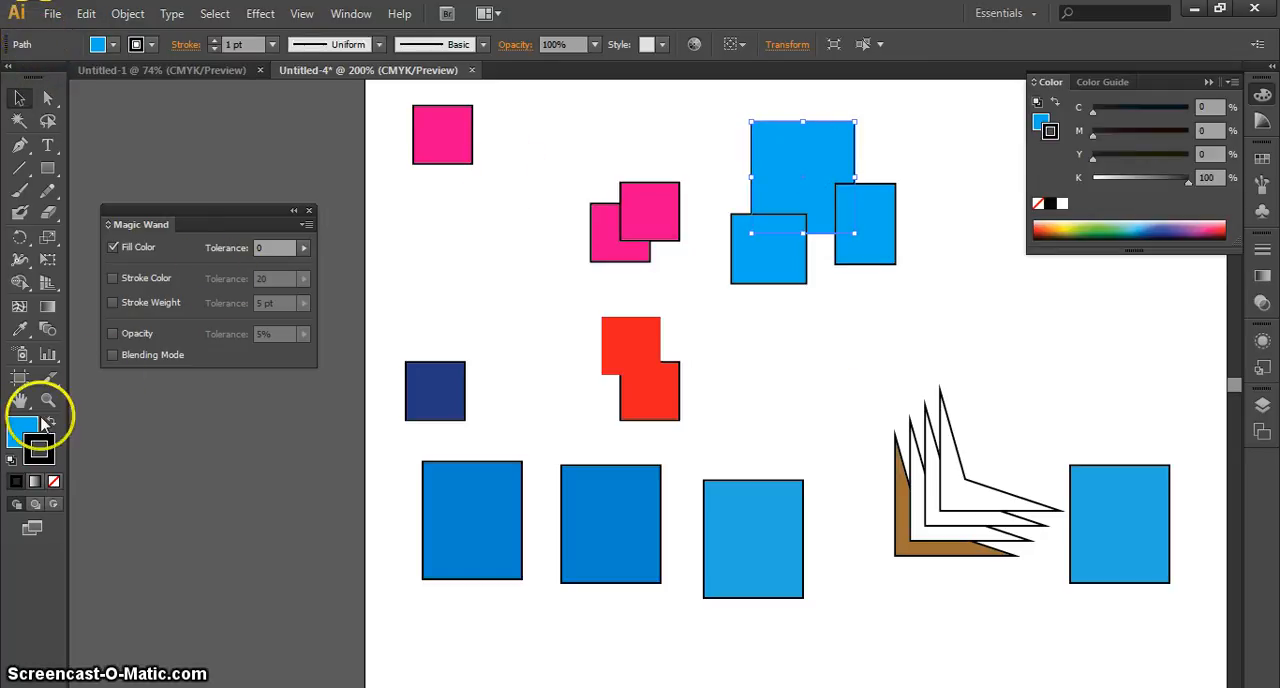
Remove the fill from all three rectangles in the overlapping blue group, leaving only their black strokes
{"action": "left_click", "coordinate": [54, 482]}
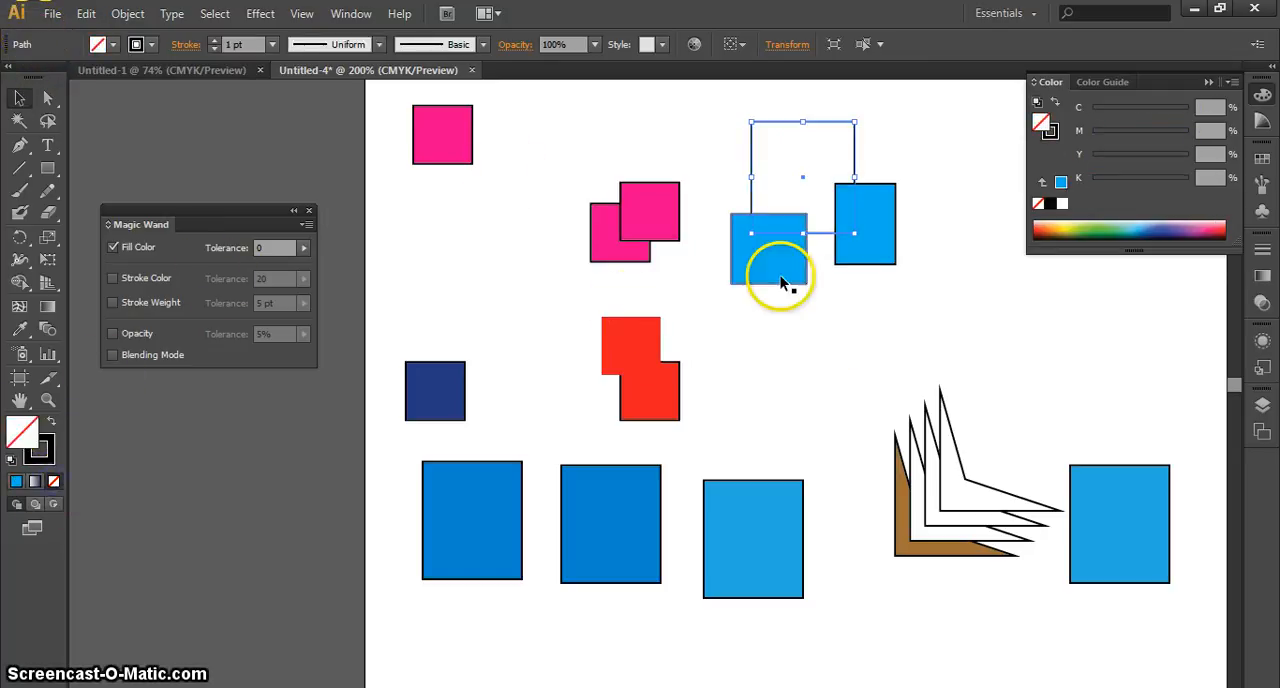
{"action": "left_click", "coordinate": [863, 243]}
{"action": "left_click", "coordinate": [54, 482]}
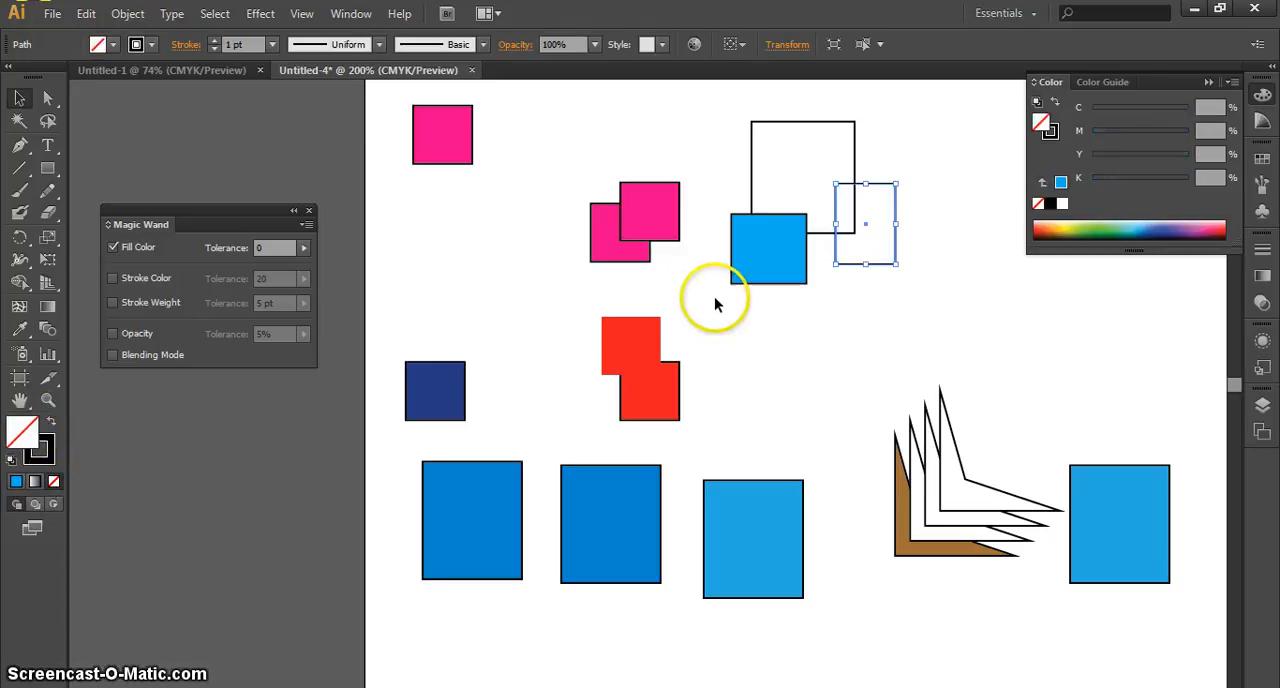
{"action": "left_click", "coordinate": [753, 264]}
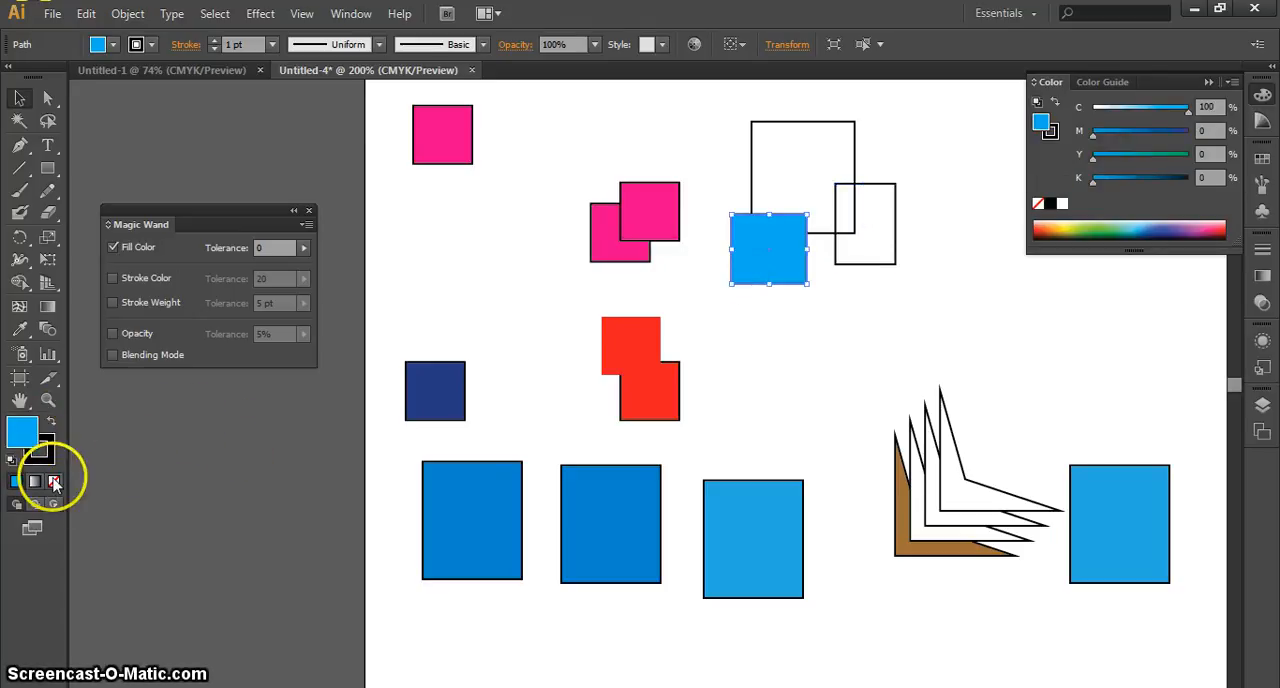
{"action": "left_click", "coordinate": [54, 482]}
Remove the fill from the medium-blue rectangle directly below the red squares and select the unfilled right-hand rectangle of the overlapping group by its edge
{"action": "left_click", "coordinate": [598, 500]}
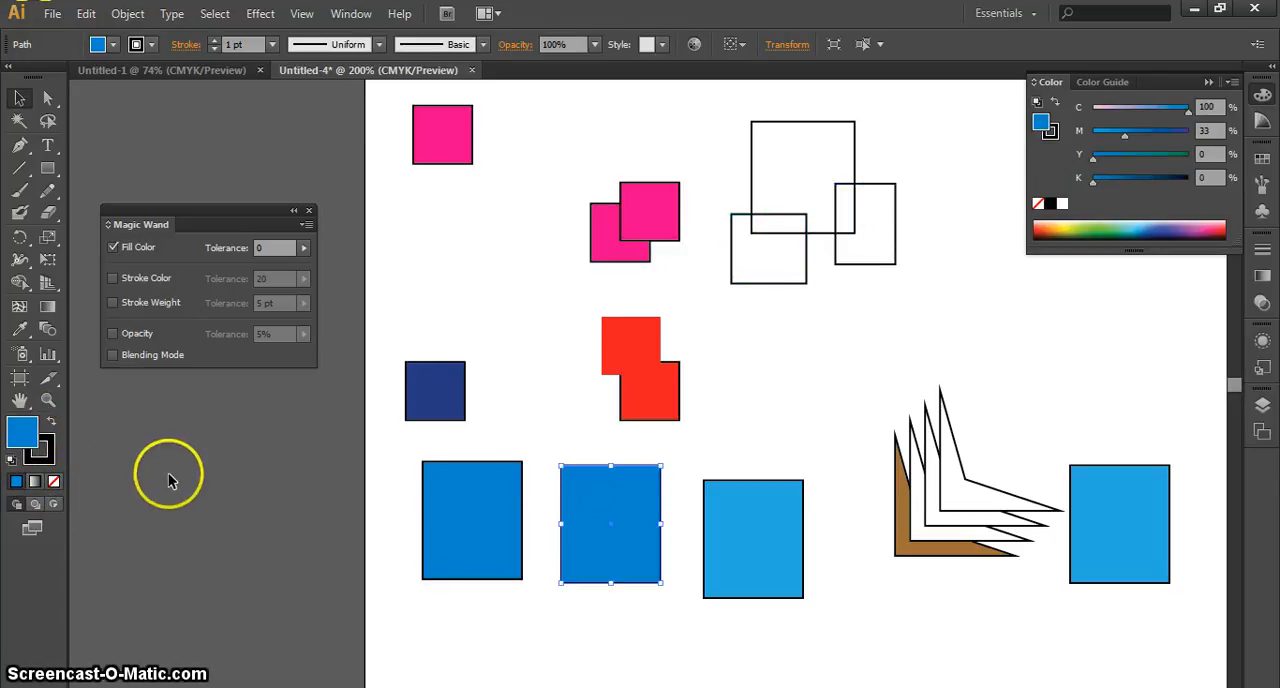
{"action": "left_click", "coordinate": [54, 482]}
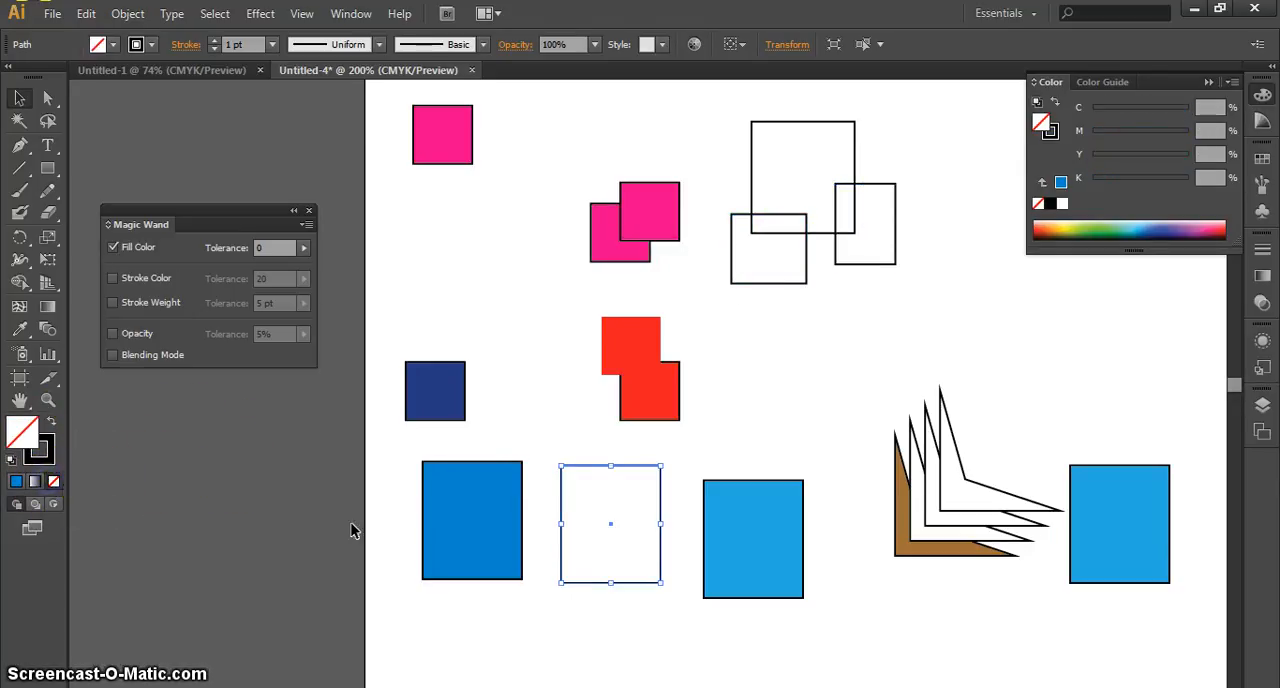
{"action": "left_click", "coordinate": [730, 470]}
{"action": "left_click", "coordinate": [895, 233]}
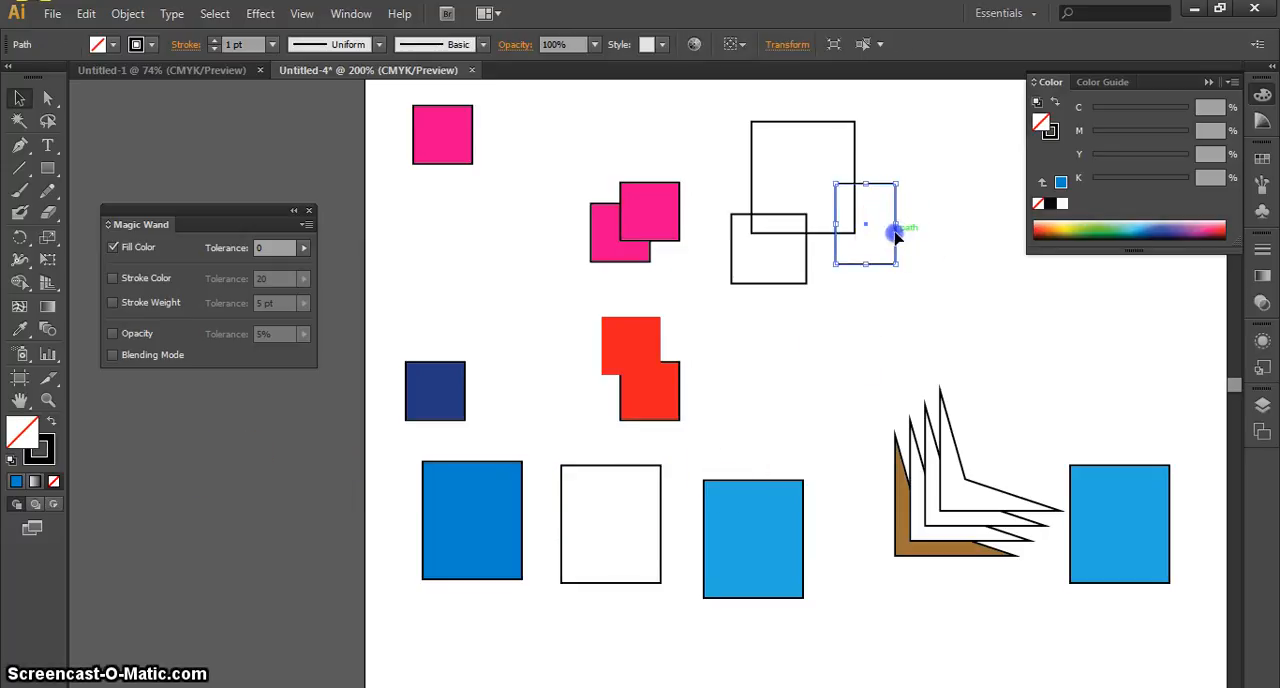
Give the unfilled right-hand rectangle of the overlapping group a pinkish-red stroke of C 3.14, M 100, Y 45.1, K 0 and deselect it
{"action": "left_click", "coordinate": [49, 457]}
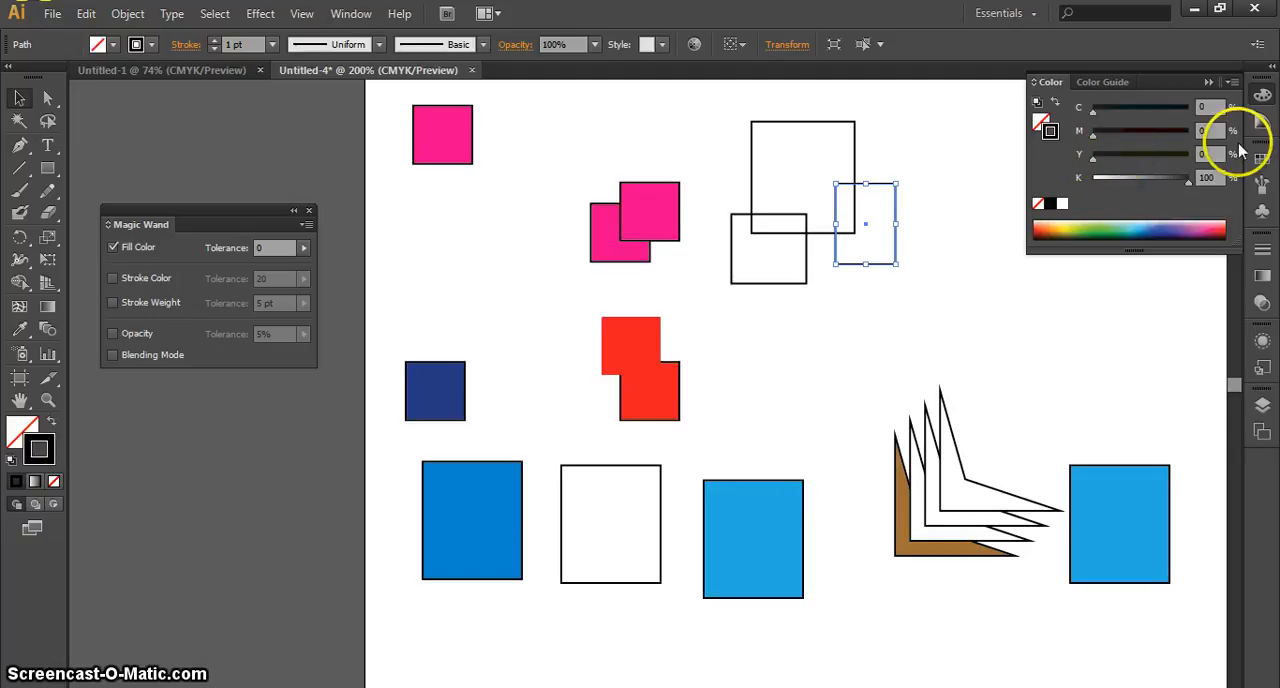
{"action": "left_click", "coordinate": [1205, 220]}
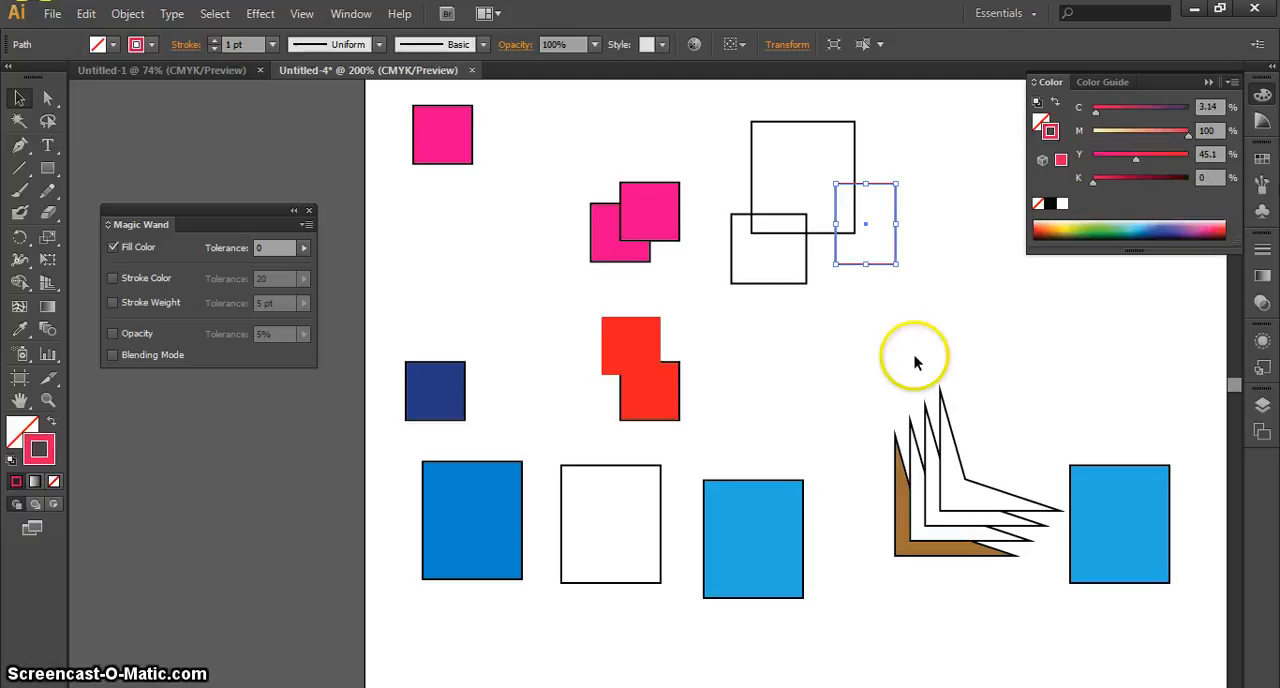
{"action": "left_click", "coordinate": [838, 182]}
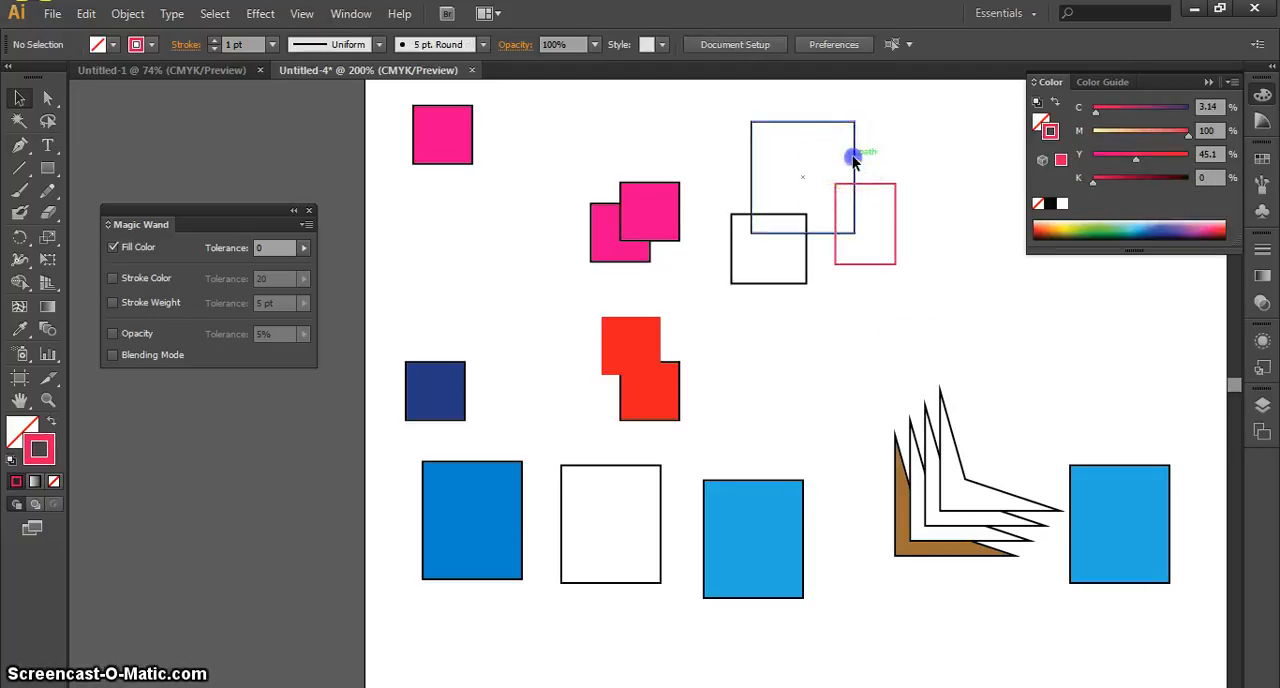
Set the stroke of the largest rectangle in the overlapping group to blue 3240C6 in the Color Picker
{"action": "left_click", "coordinate": [853, 162]}
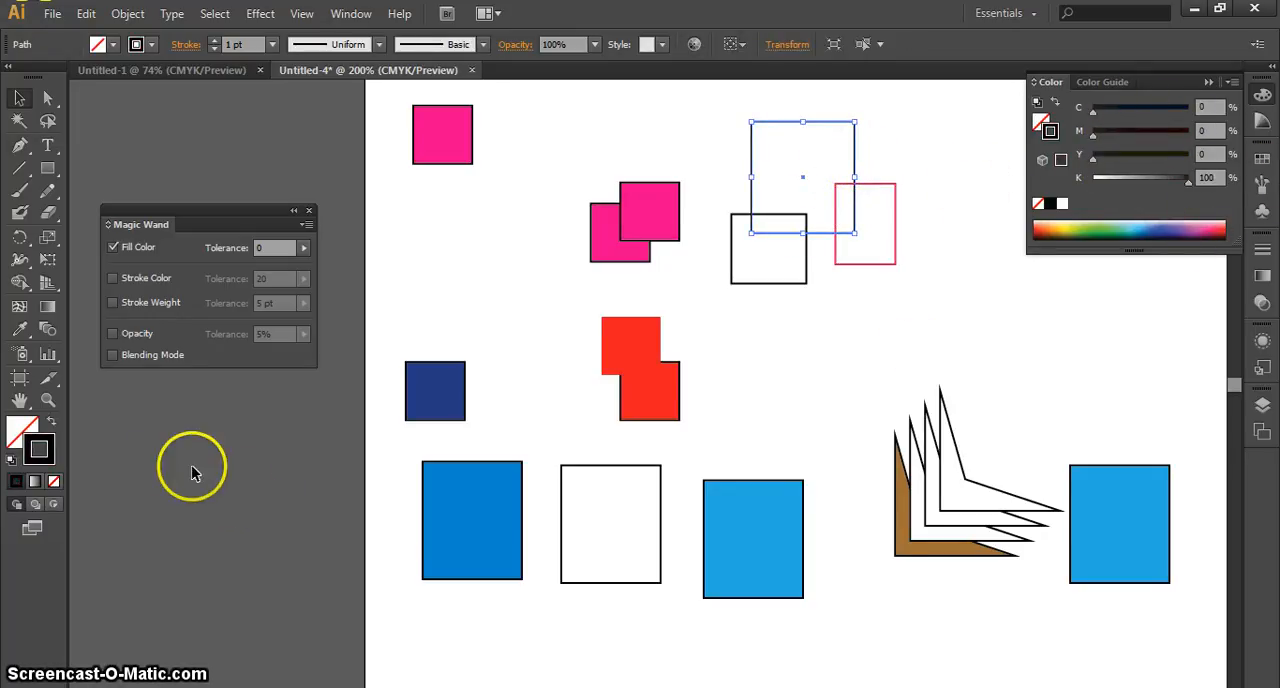
{"action": "double_click", "coordinate": [53, 447]}
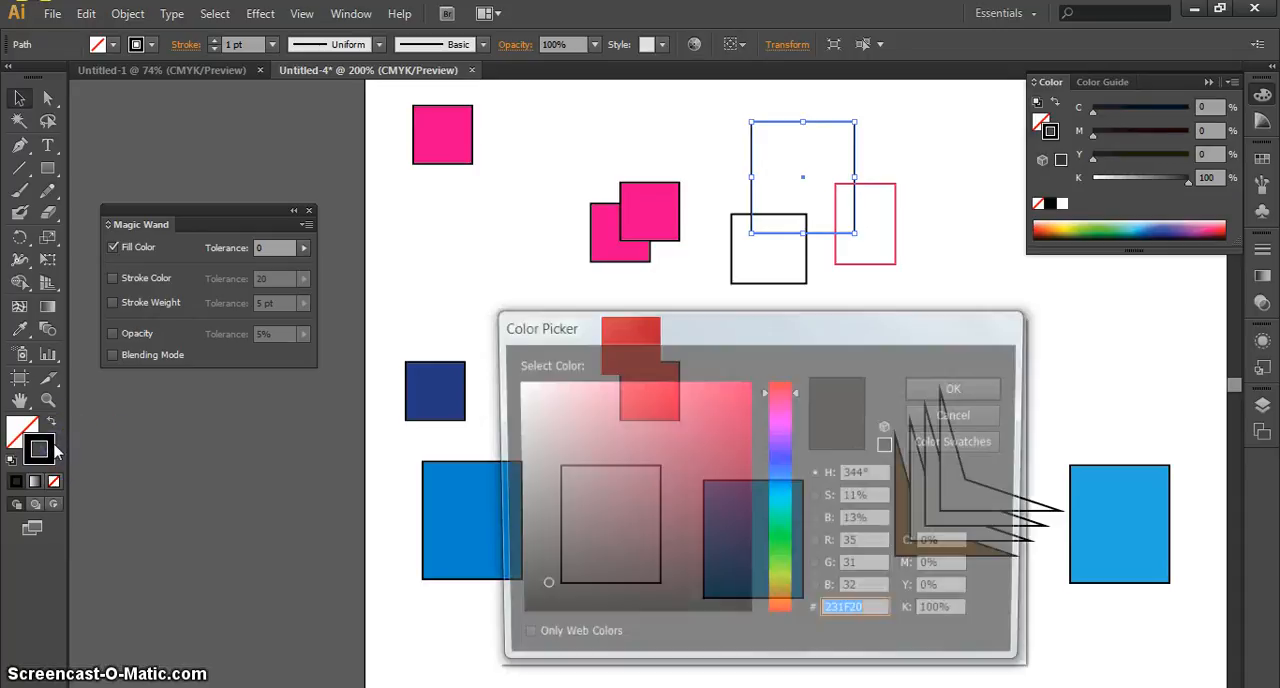
{"action": "left_click", "coordinate": [786, 464]}
{"action": "left_click", "coordinate": [693, 433]}
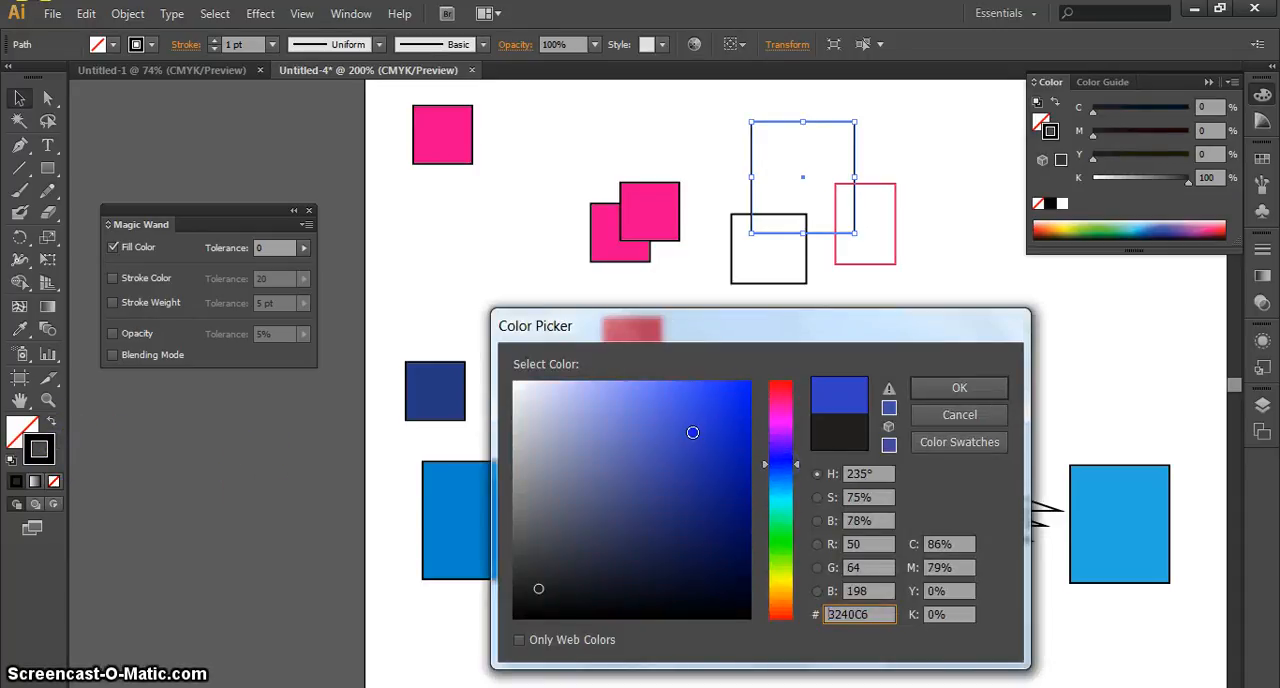
{"action": "left_click", "coordinate": [945, 386]}
{"action": "left_click", "coordinate": [870, 337]}
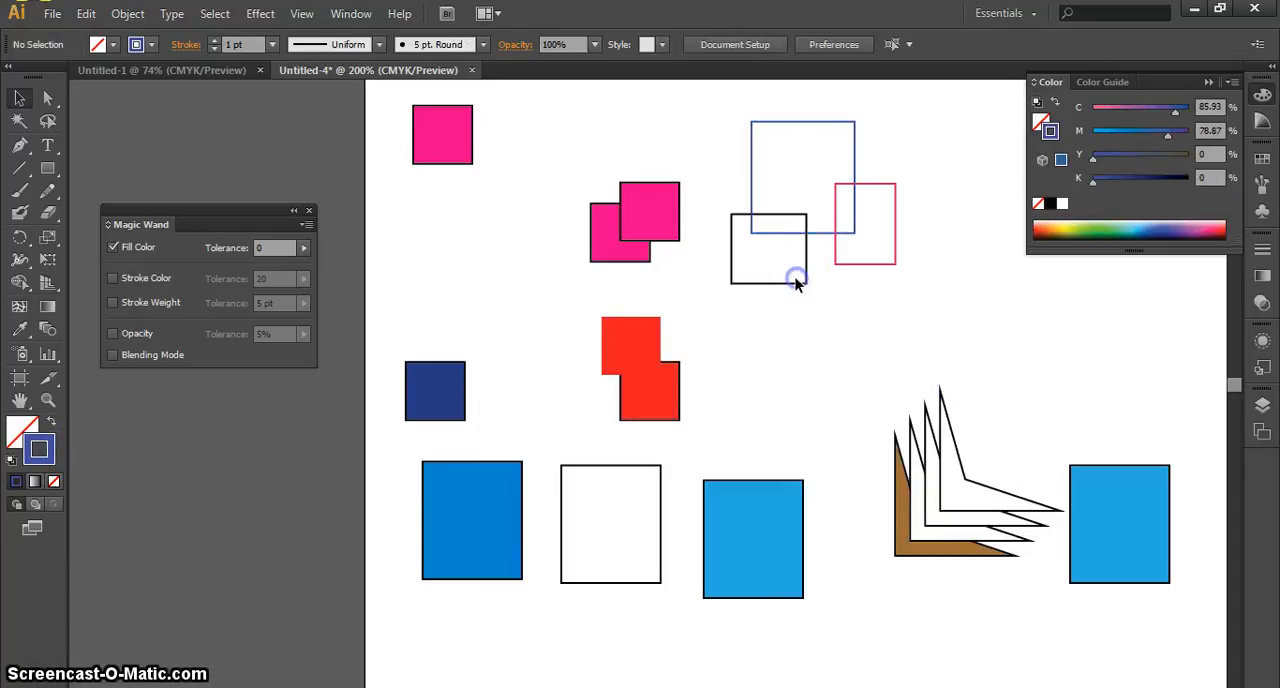
Give the lower-left rectangle of the overlapping group a yellow stroke of C 0, M 11.37, Y 100, K 0
{"action": "left_click", "coordinate": [737, 287]}
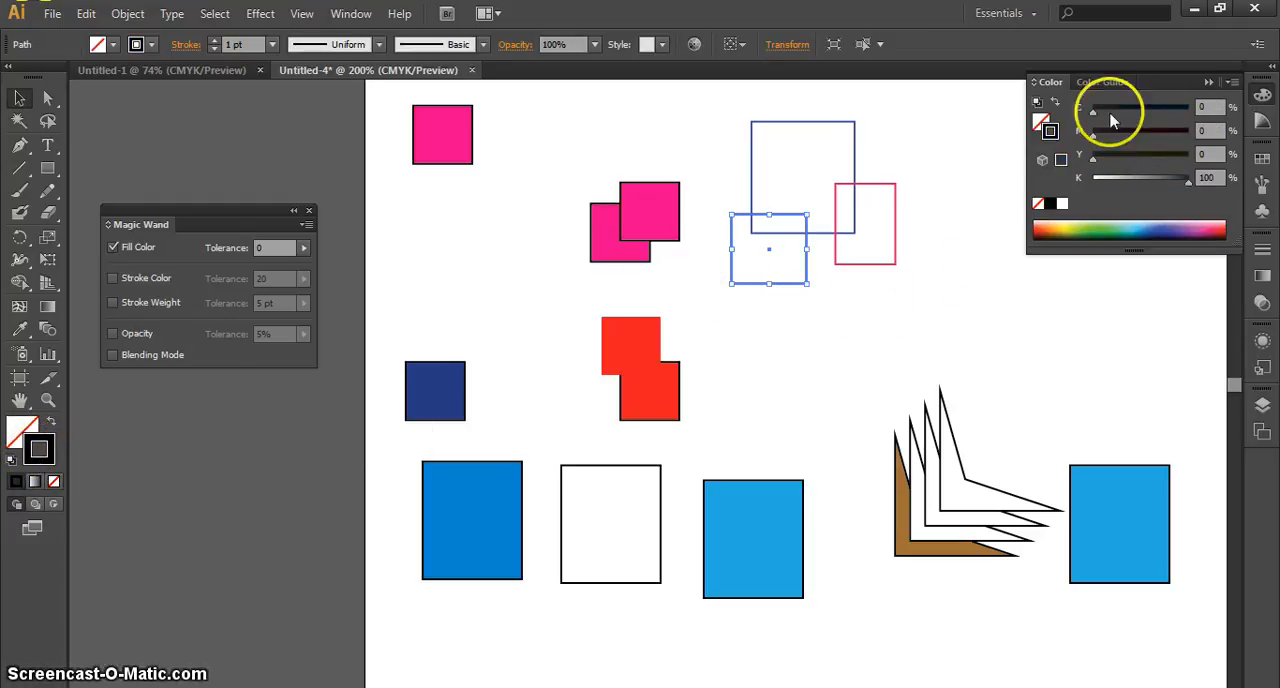
{"action": "double_click", "coordinate": [14, 430]}
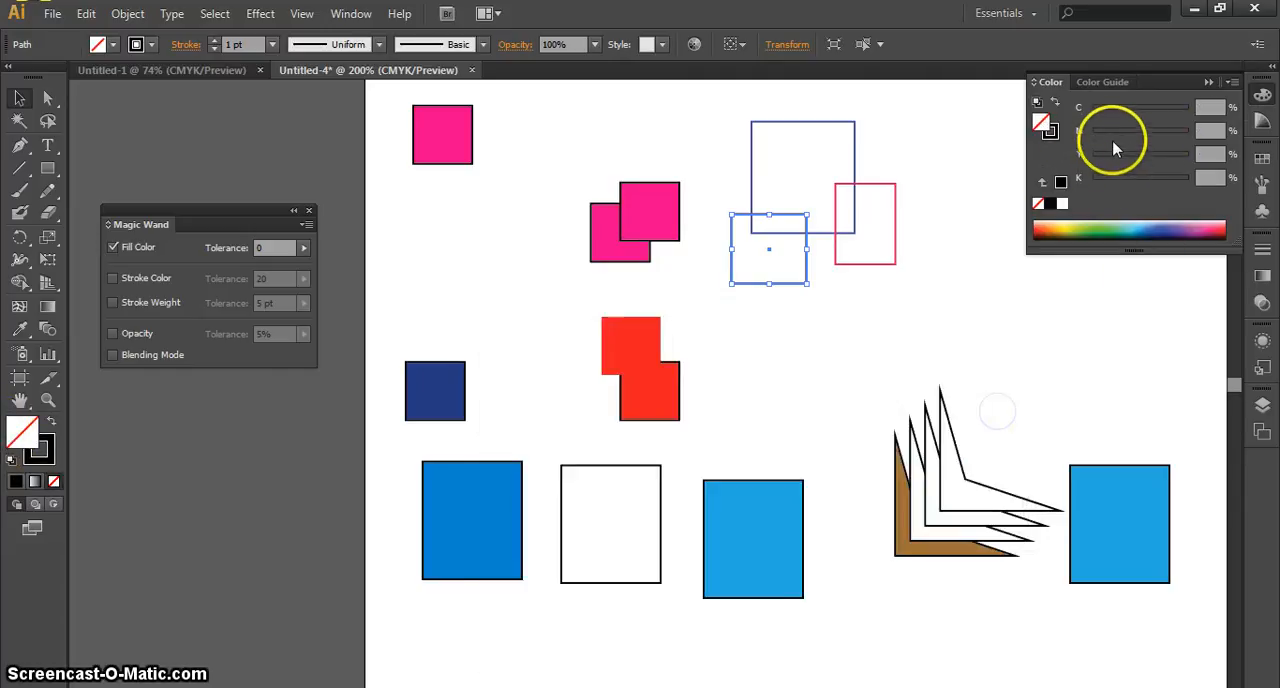
{"action": "left_click", "coordinate": [50, 452]}
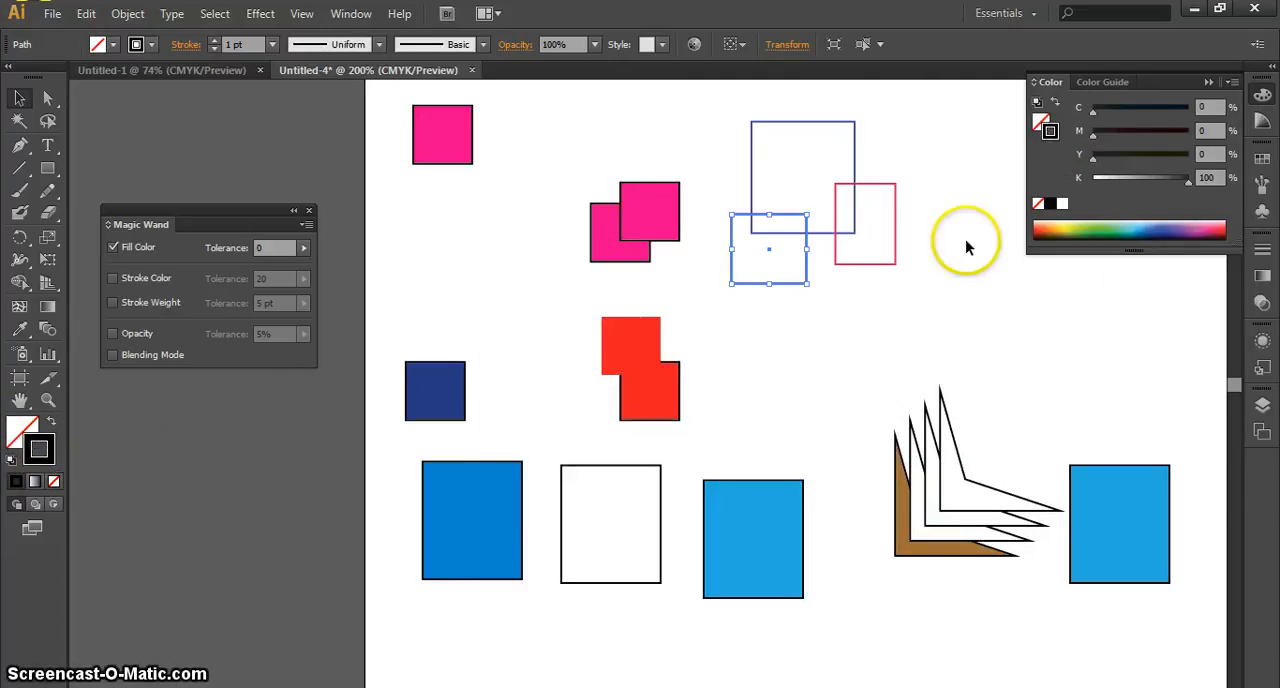
{"action": "left_click", "coordinate": [1067, 229]}
{"action": "left_click_drag", "start_coordinate": [1116, 112], "coordinate": [950, 110]}
{"action": "left_click", "coordinate": [866, 343]}
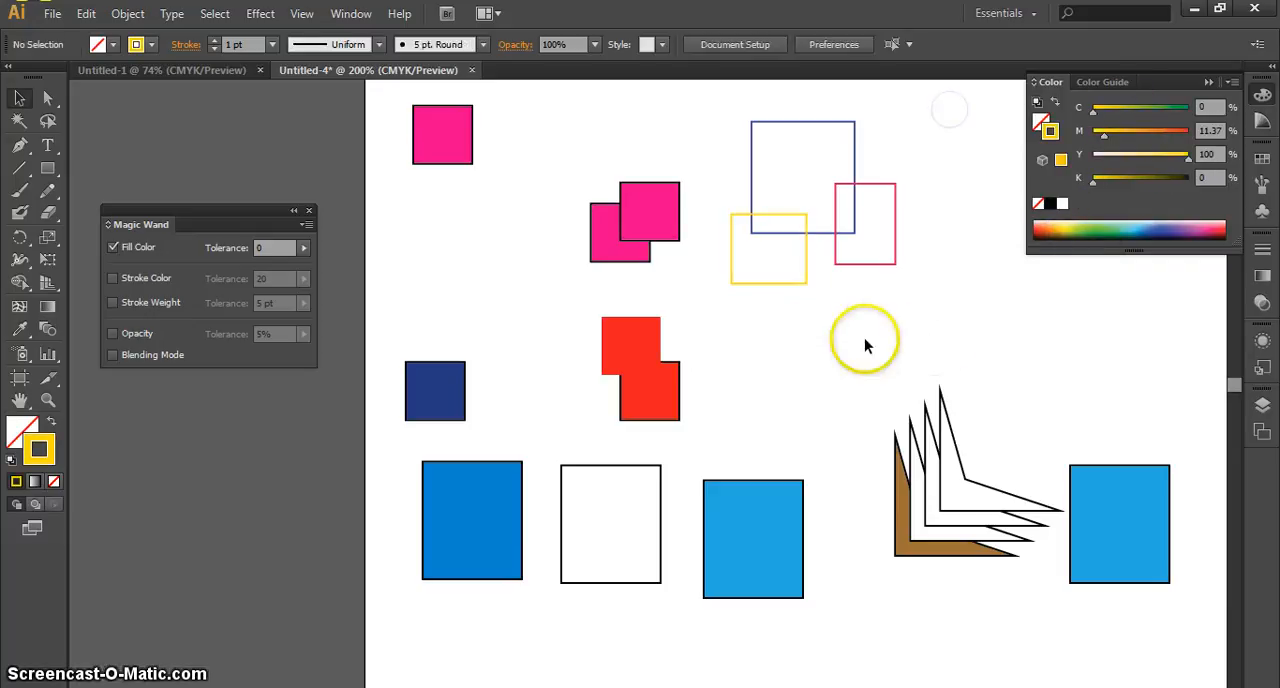
Select the black-, blue-, pink- and yellow-stroked unfilled rectangles one after another to compare their stroke colours, and clear the selection
{"action": "left_click", "coordinate": [662, 508]}
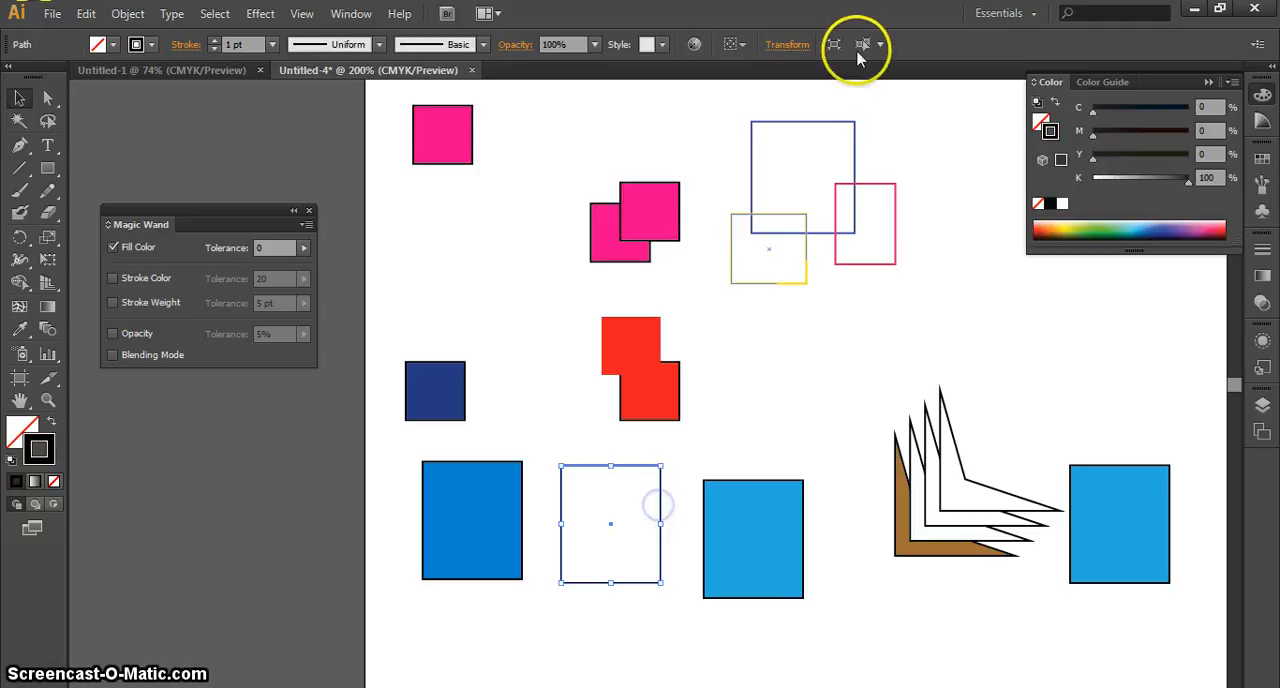
{"action": "left_click", "coordinate": [848, 124]}
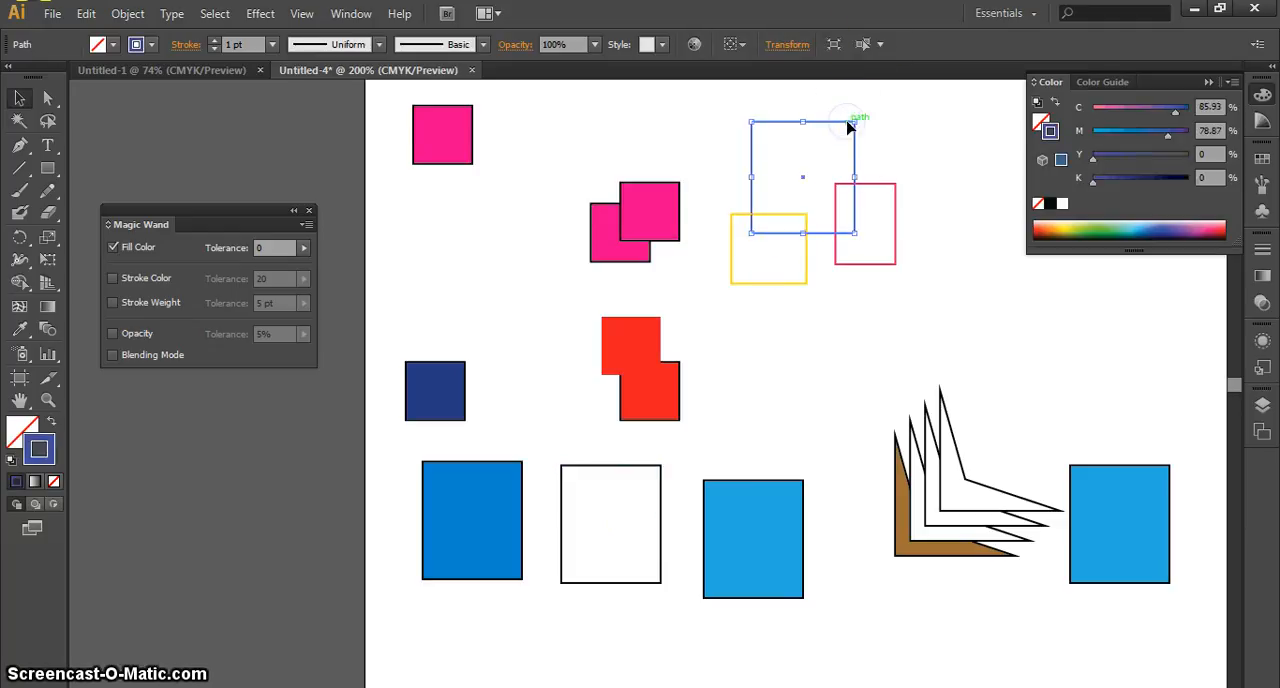
{"action": "left_click", "coordinate": [895, 200]}
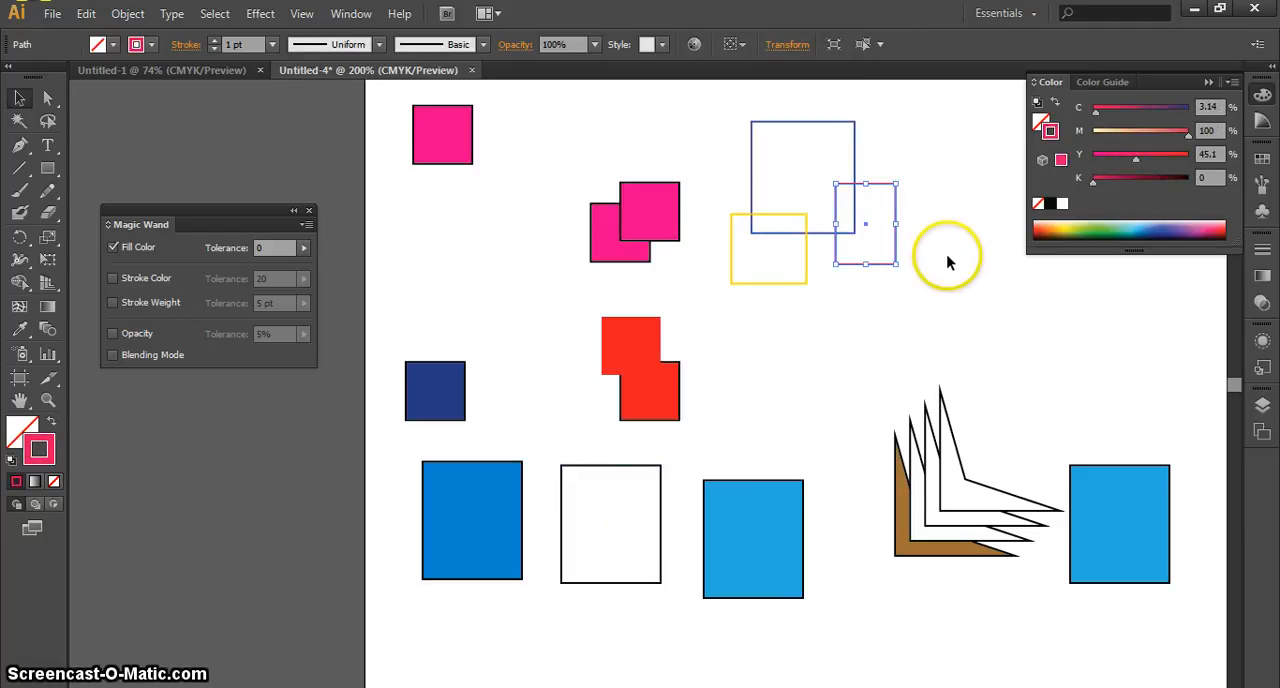
{"action": "left_click", "coordinate": [808, 255]}
{"action": "left_click", "coordinate": [841, 320]}
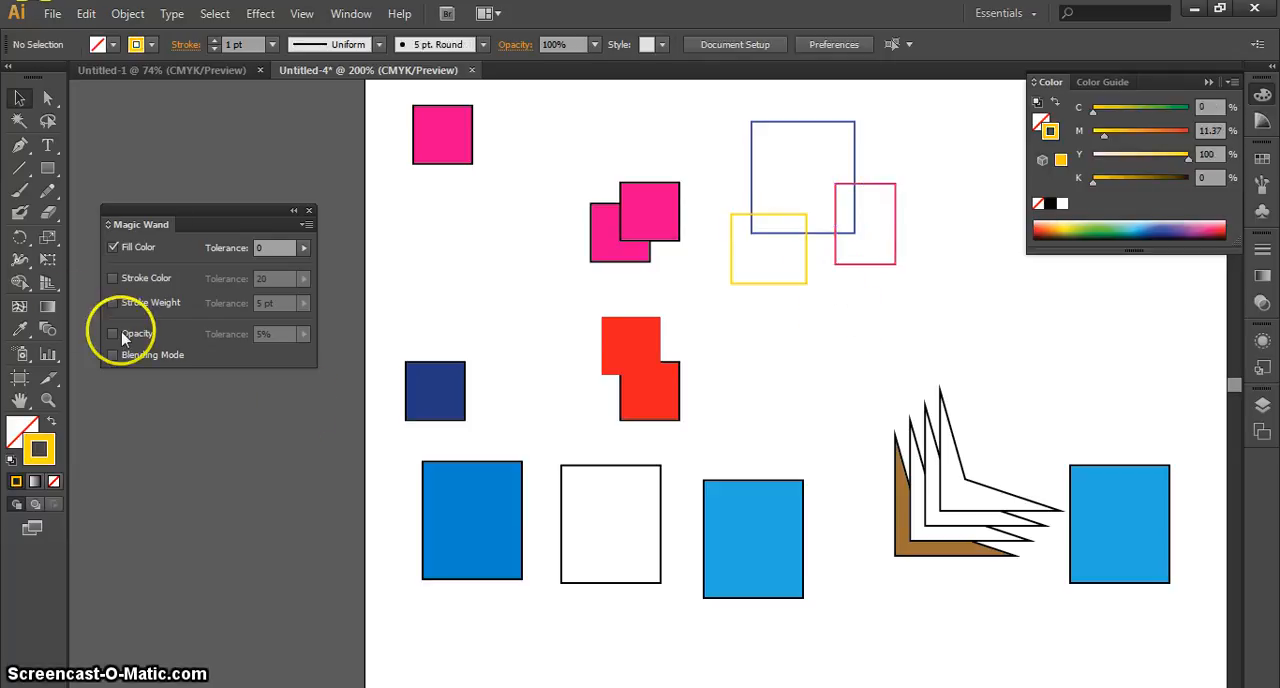
Configure the Magic Wand to match only Stroke Color, without Fill Color, at a tolerance of 0
{"action": "left_click", "coordinate": [133, 279]}
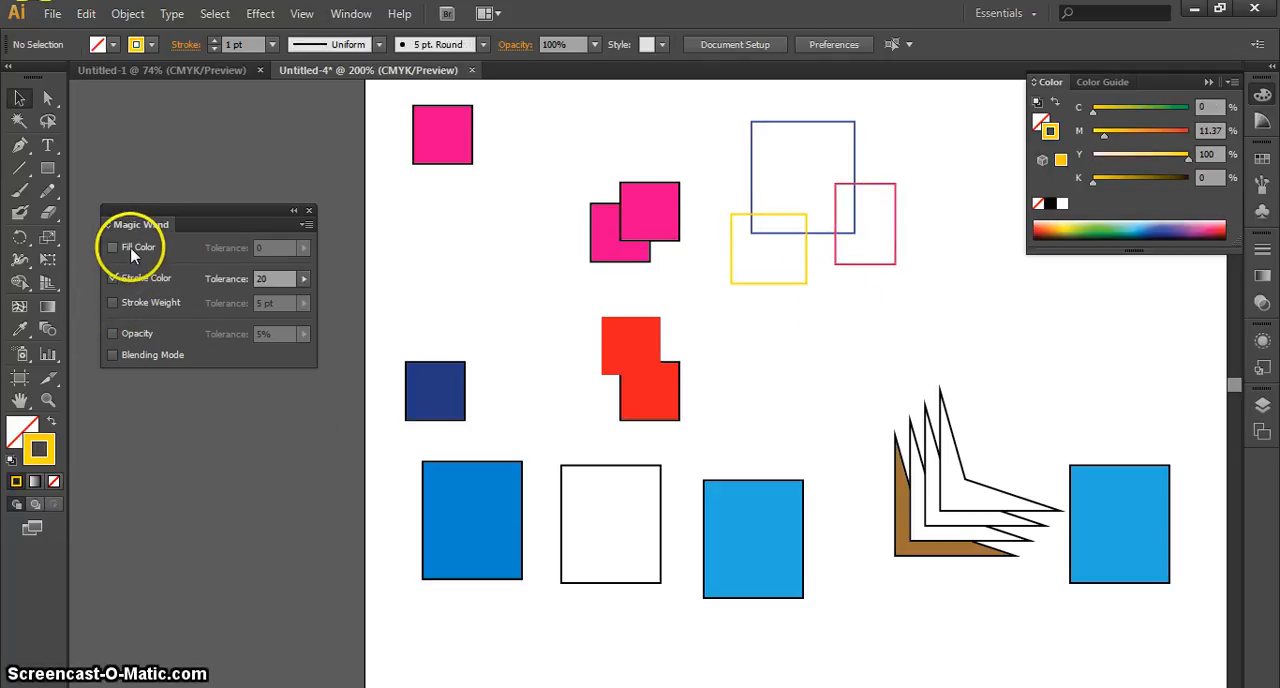
{"action": "left_click", "coordinate": [292, 279]}
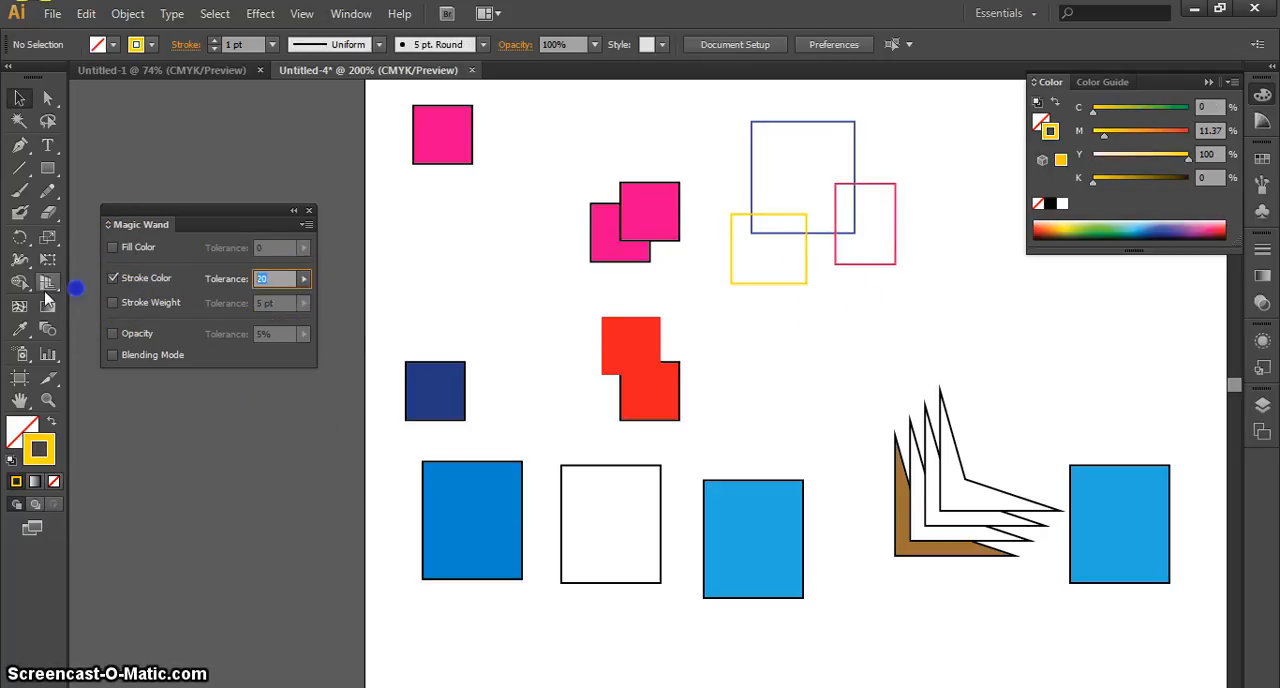
{"action": "type", "text": "0"}
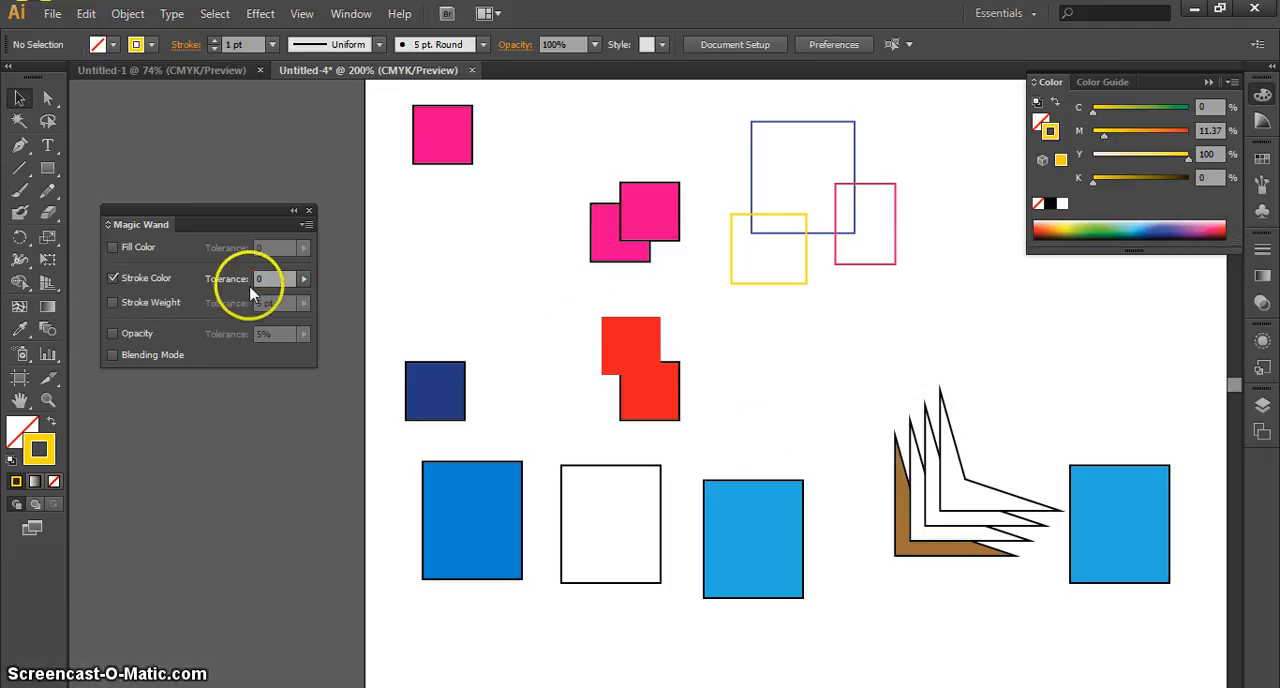
Examine the yellow- and pink-stroked rectangles against the Magic Wand's stroke colour tolerance
{"action": "left_click", "coordinate": [800, 283]}
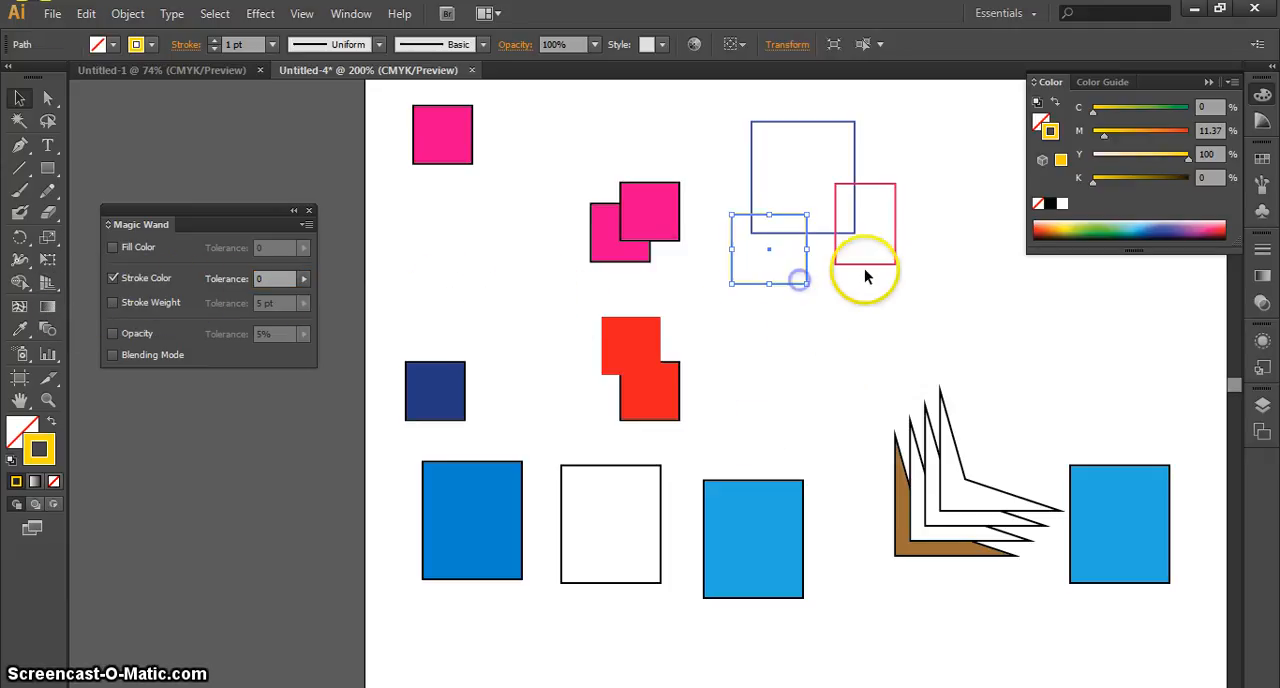
{"action": "left_click", "coordinate": [865, 264]}
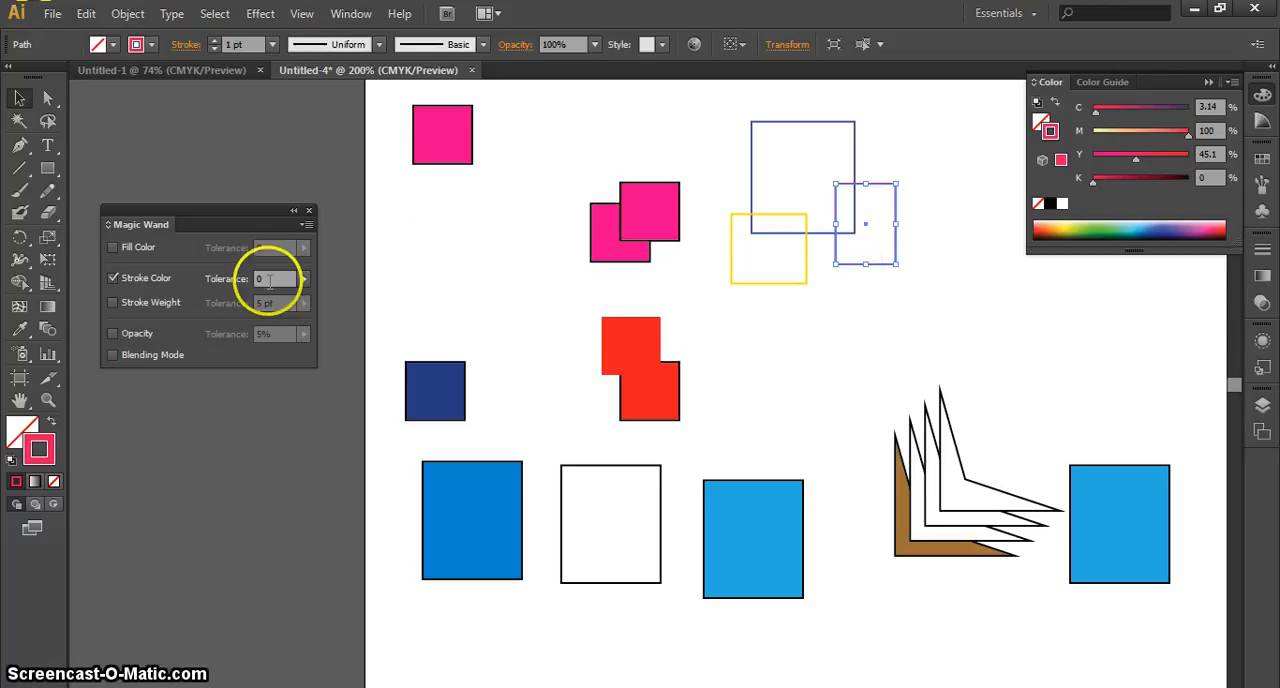
{"action": "left_click_drag", "start_coordinate": [275, 279], "coordinate": [240, 279]}
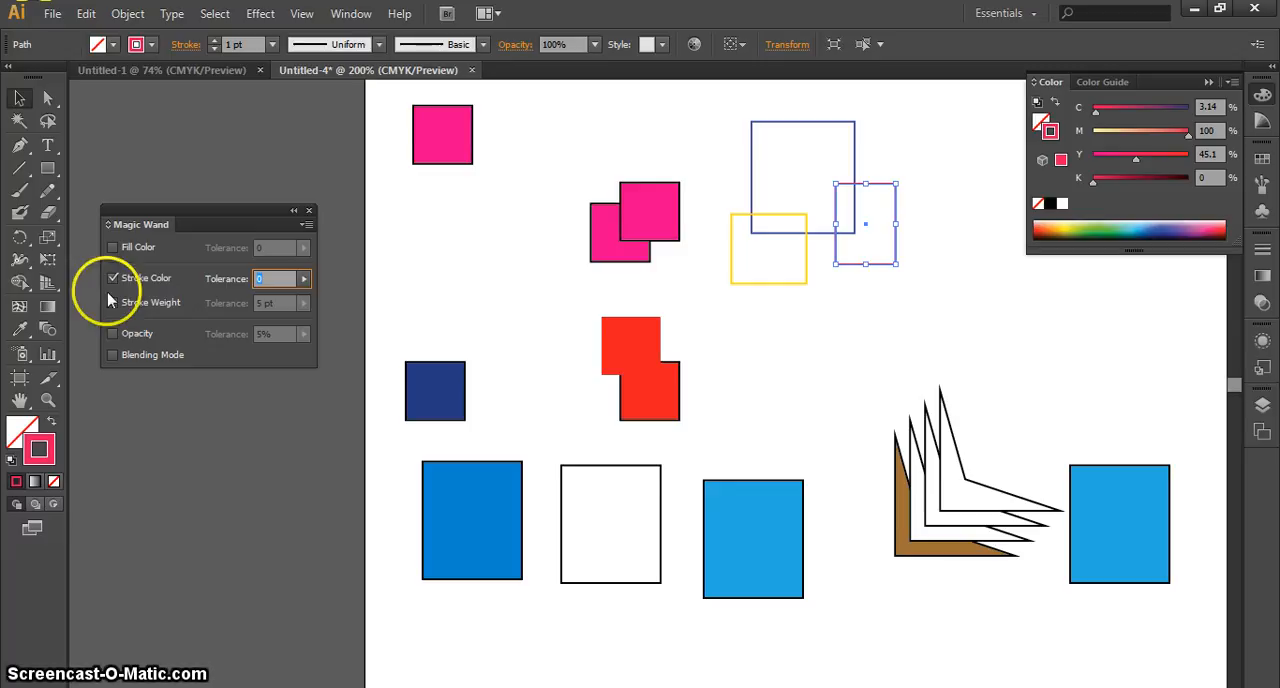
{"action": "left_click", "coordinate": [149, 283]}
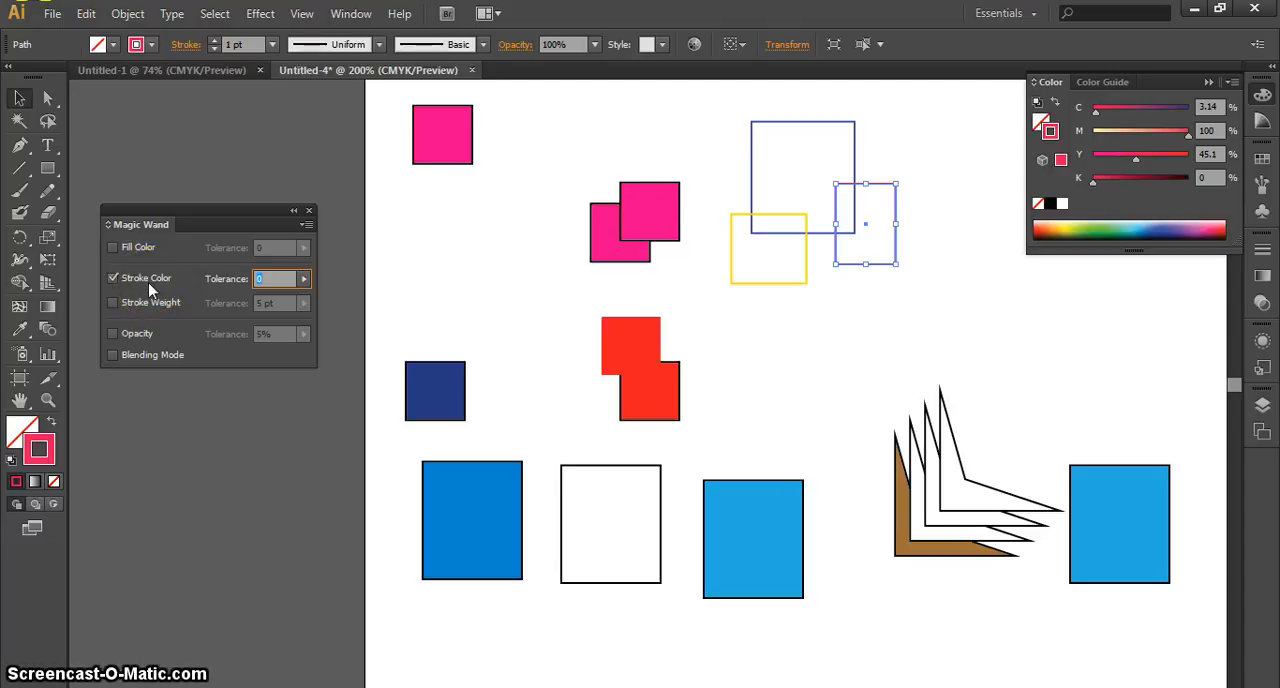
{"action": "left_click", "coordinate": [838, 340]}
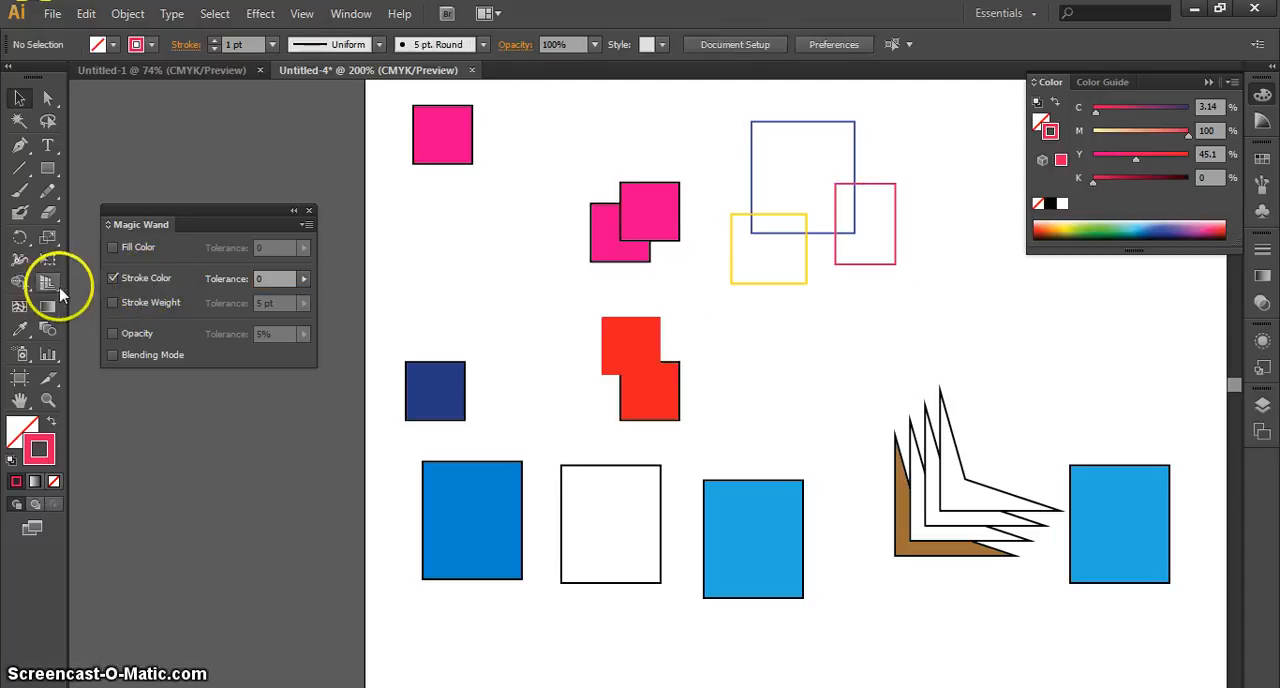
{"action": "left_click", "coordinate": [765, 315]}
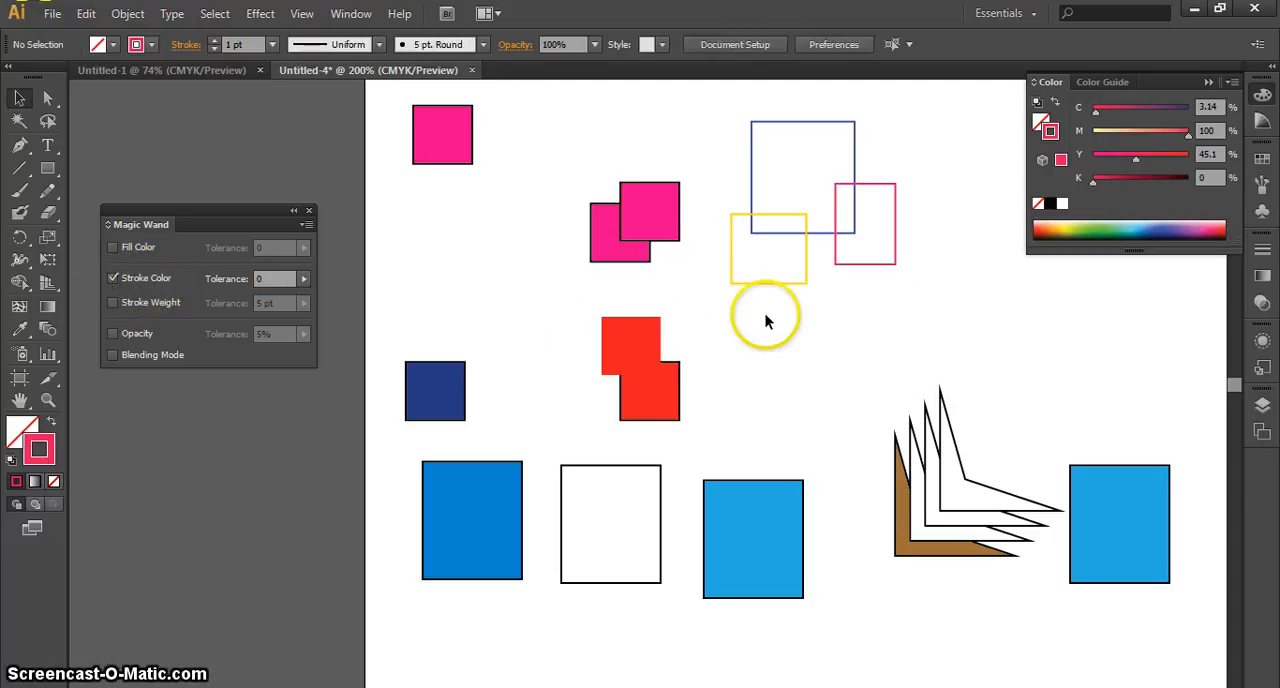
{"action": "left_click", "coordinate": [808, 130]}
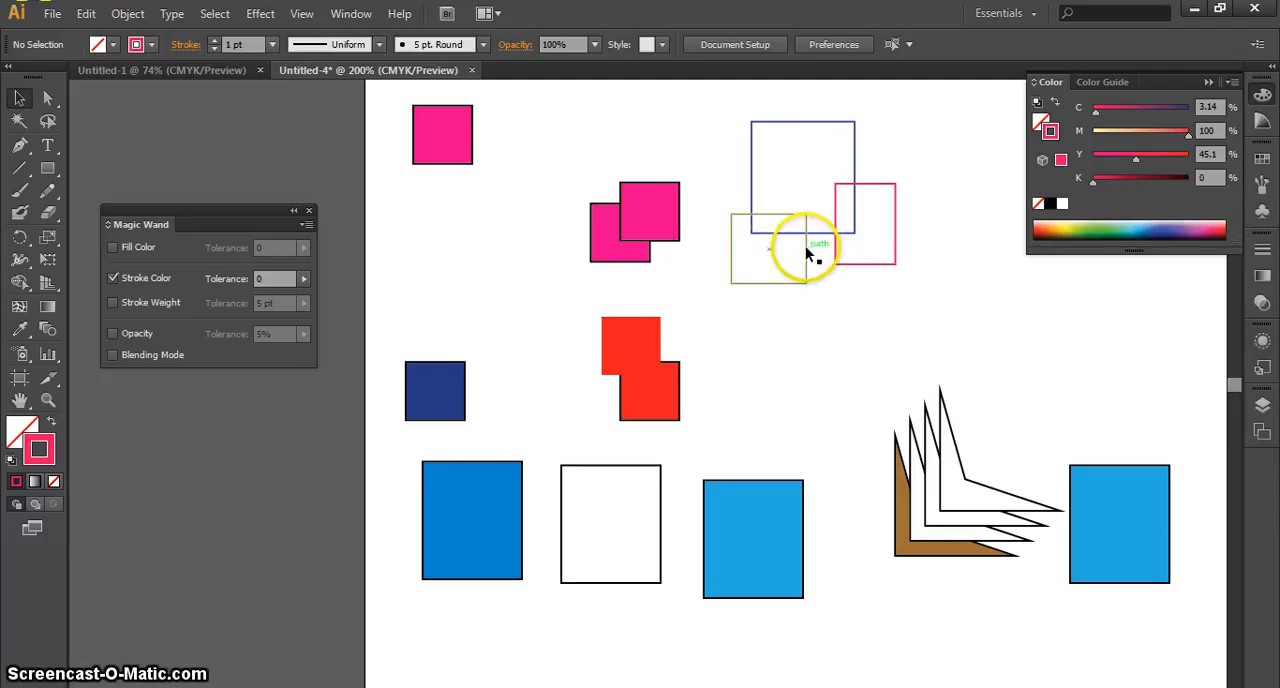
Select only the largest, blue-stroked rectangle of the overlapping group with the Magic Wand by its edge
{"action": "left_click", "coordinate": [18, 121]}
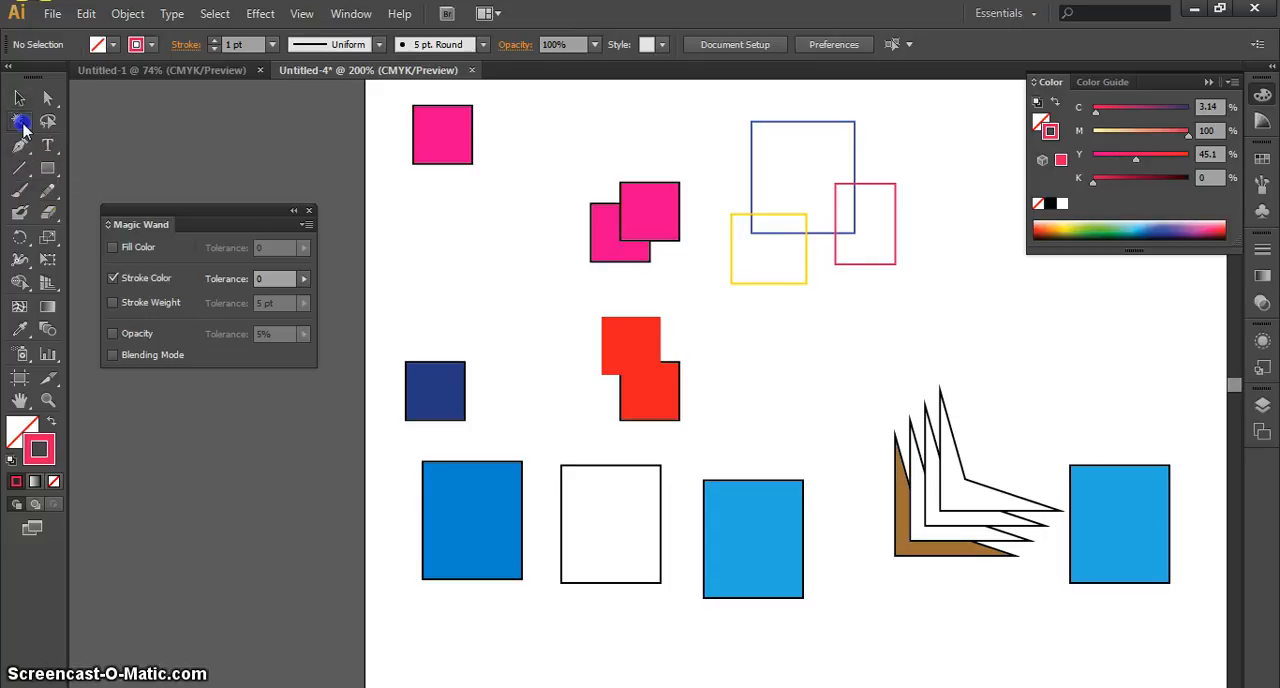
{"action": "left_click", "coordinate": [807, 141]}
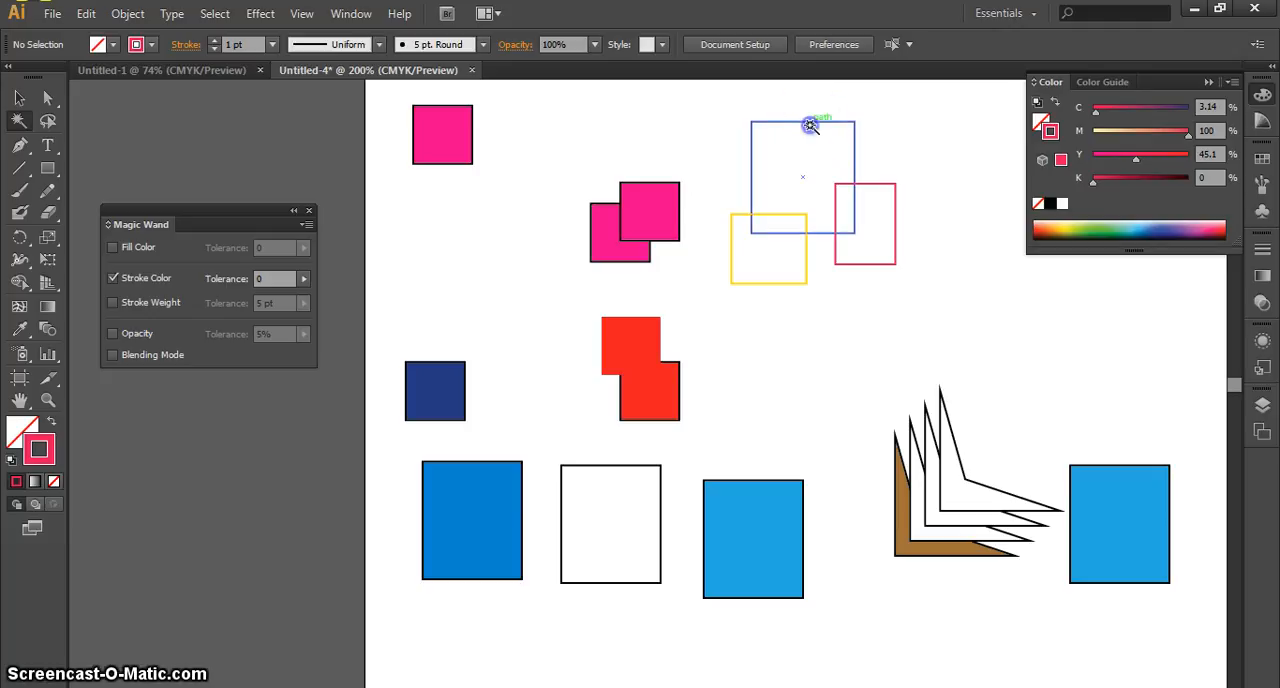
{"action": "left_click", "coordinate": [810, 124]}
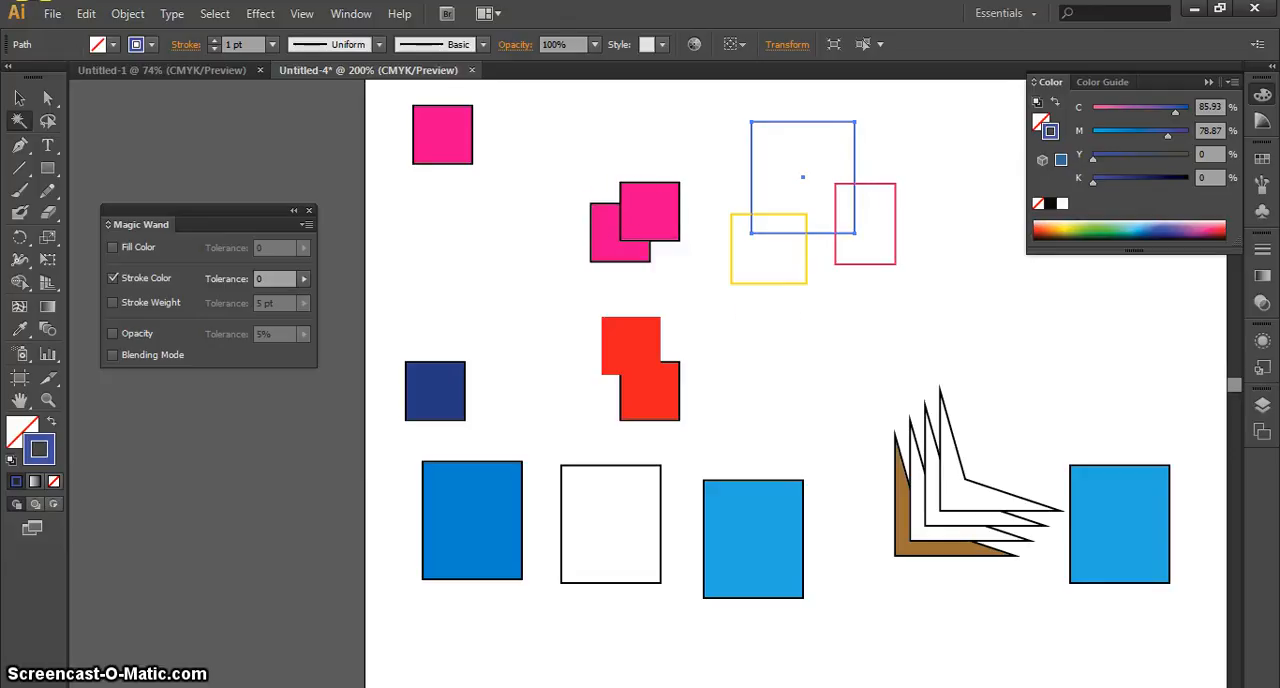
Set the strokes of all three overlapping rectangles to the same blue, C 97.65, M 91.37, Y 0, K 0
{"action": "left_click", "coordinate": [19, 97]}
{"action": "left_click_drag", "start_coordinate": [948, 321], "coordinate": [765, 200]}
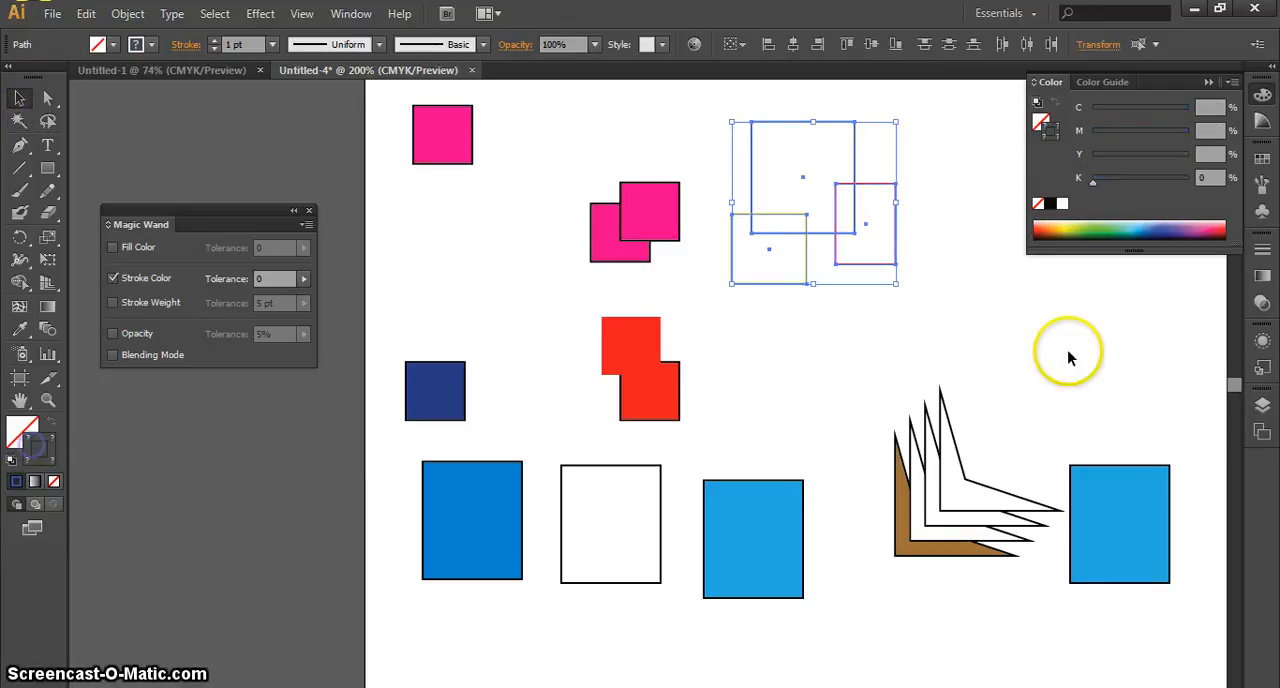
{"action": "left_click", "coordinate": [1160, 233]}
{"action": "left_click", "coordinate": [991, 296]}
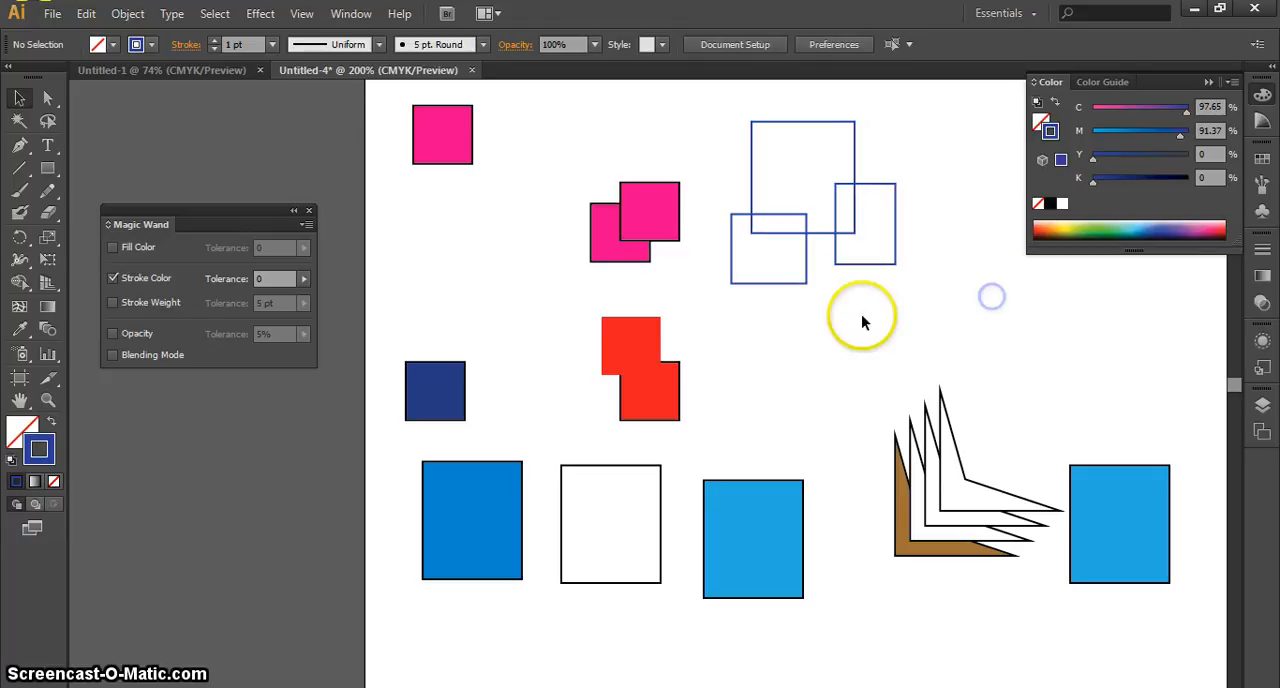
Select all three matching blue-stroked rectangles at once with the Magic Wand, return to the Selection tool and deselect them
{"action": "left_click", "coordinate": [17, 121]}
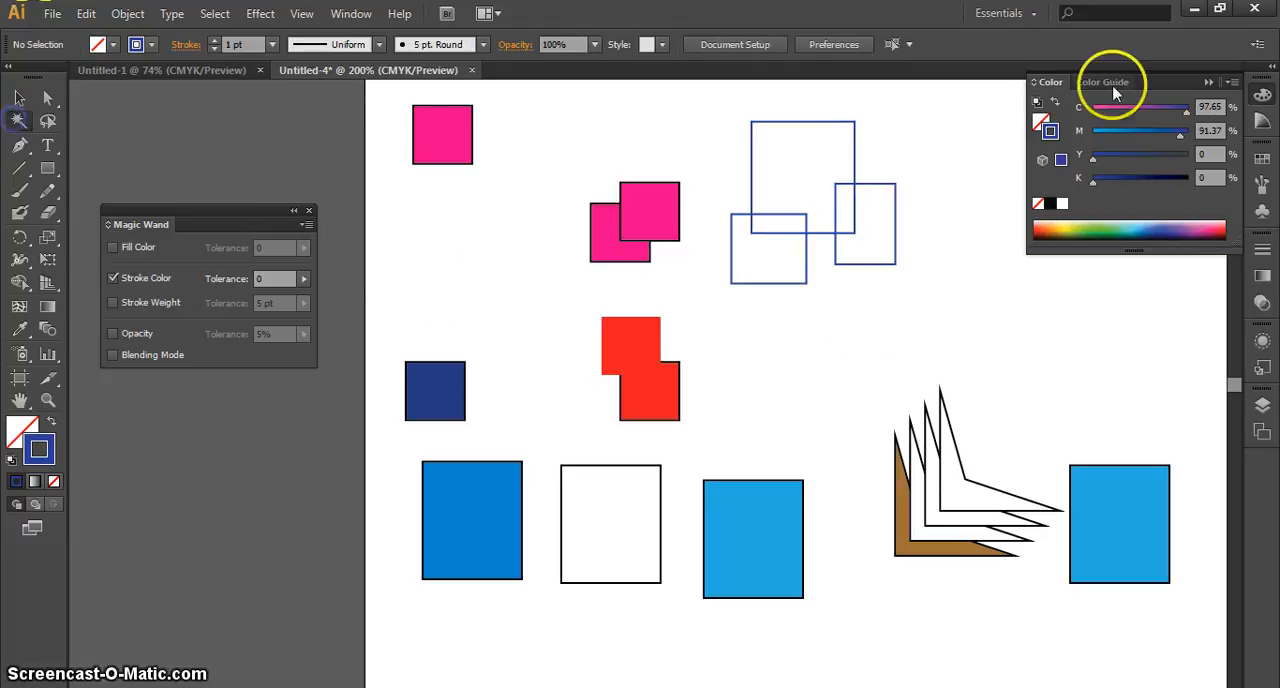
{"action": "left_click", "coordinate": [817, 125]}
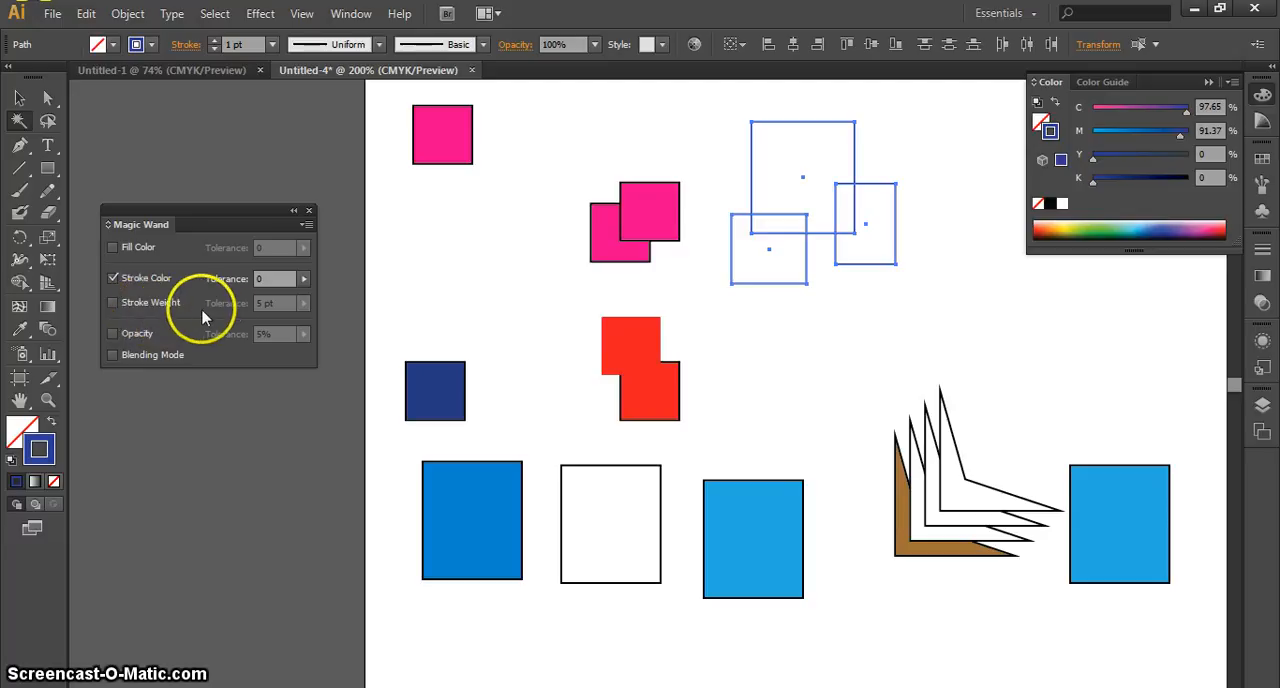
{"action": "left_click", "coordinate": [19, 97]}
{"action": "left_click", "coordinate": [888, 354]}
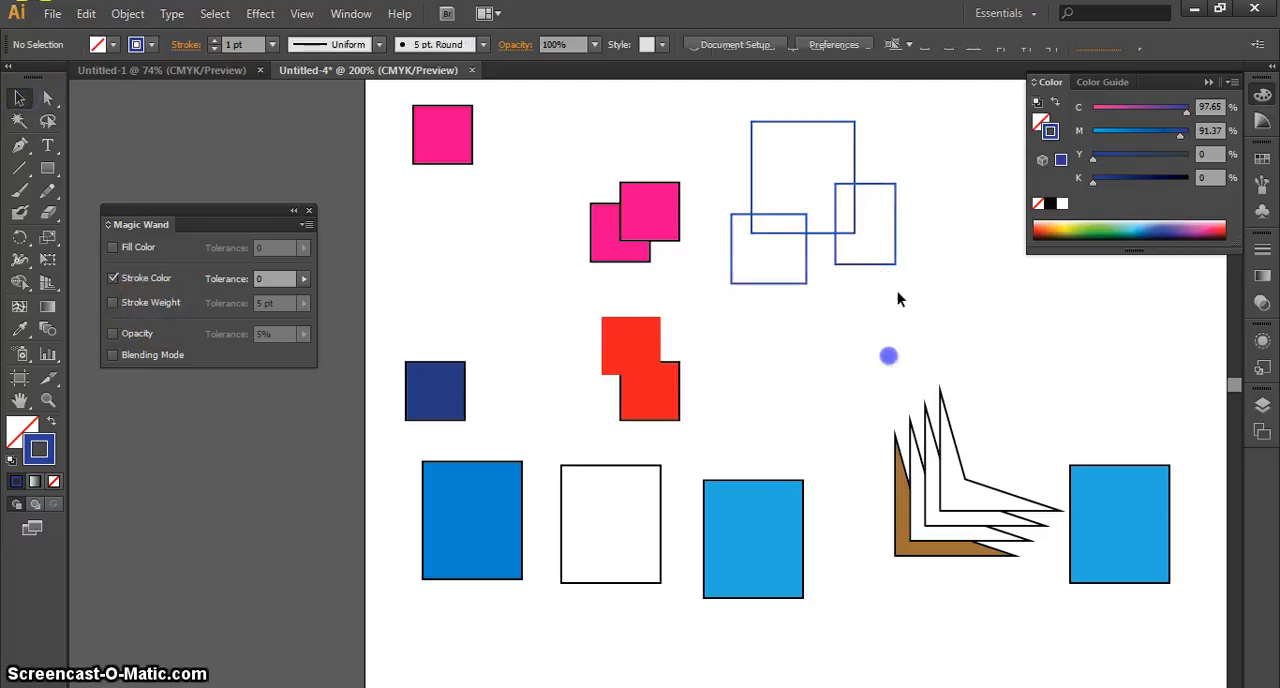